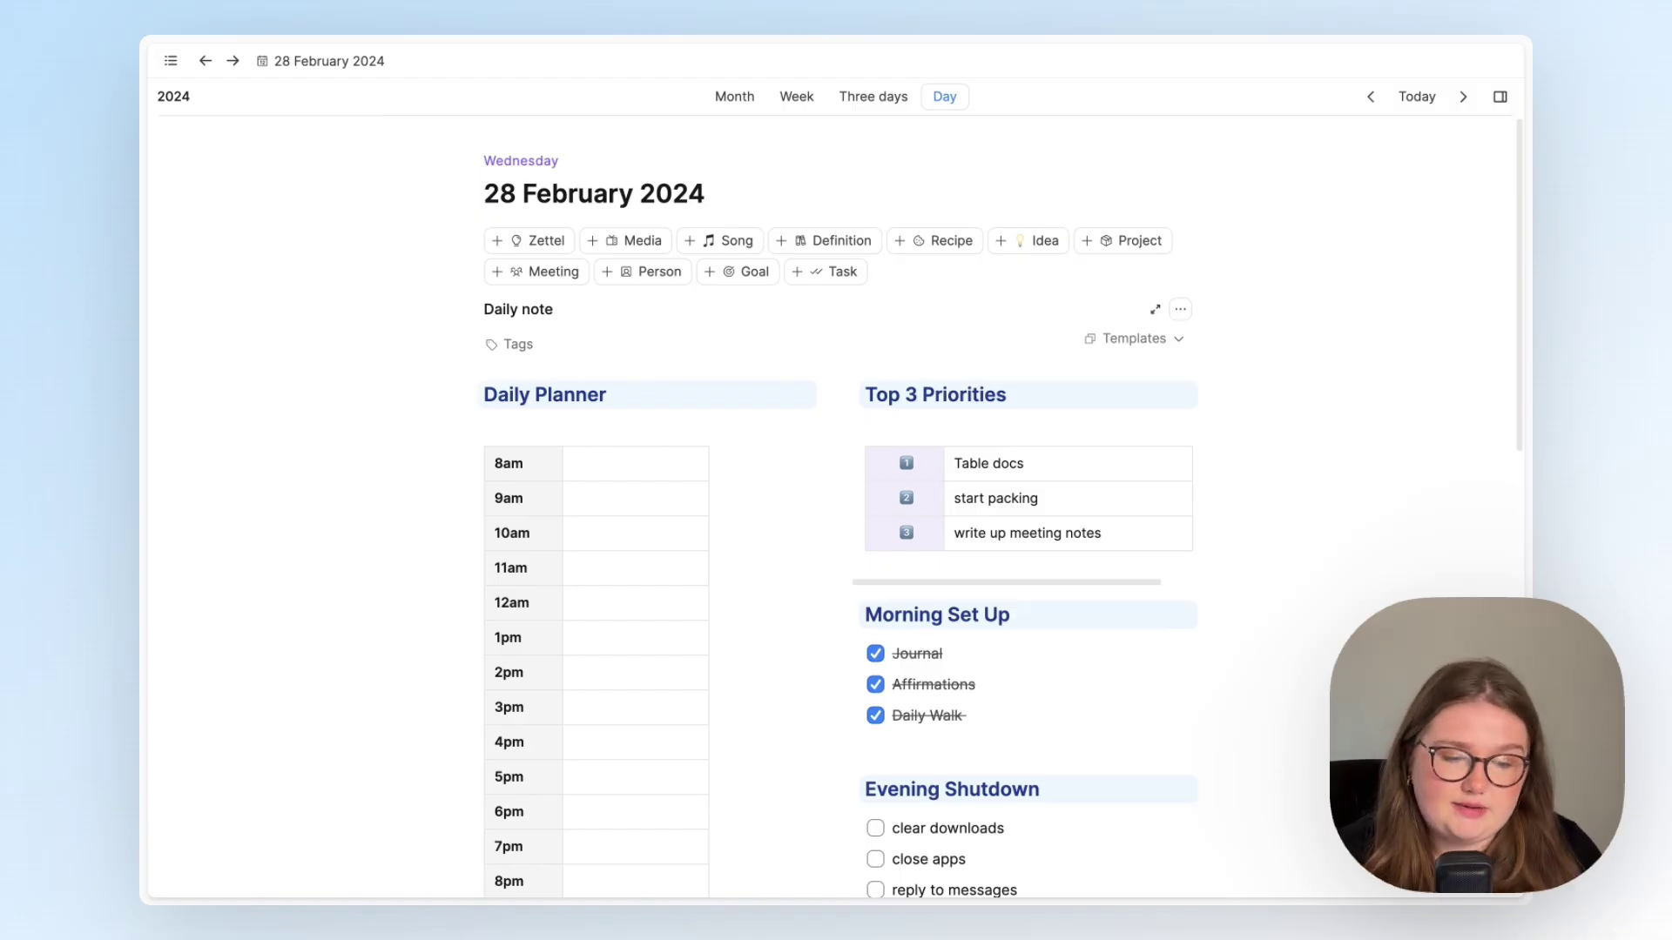
Step: Look over the daily planner table, priorities and checklists in the 28 February 2024 daily note
{"action": "scroll", "coordinate": [836, 505], "scroll_direction": "down", "scroll_amount": 2}
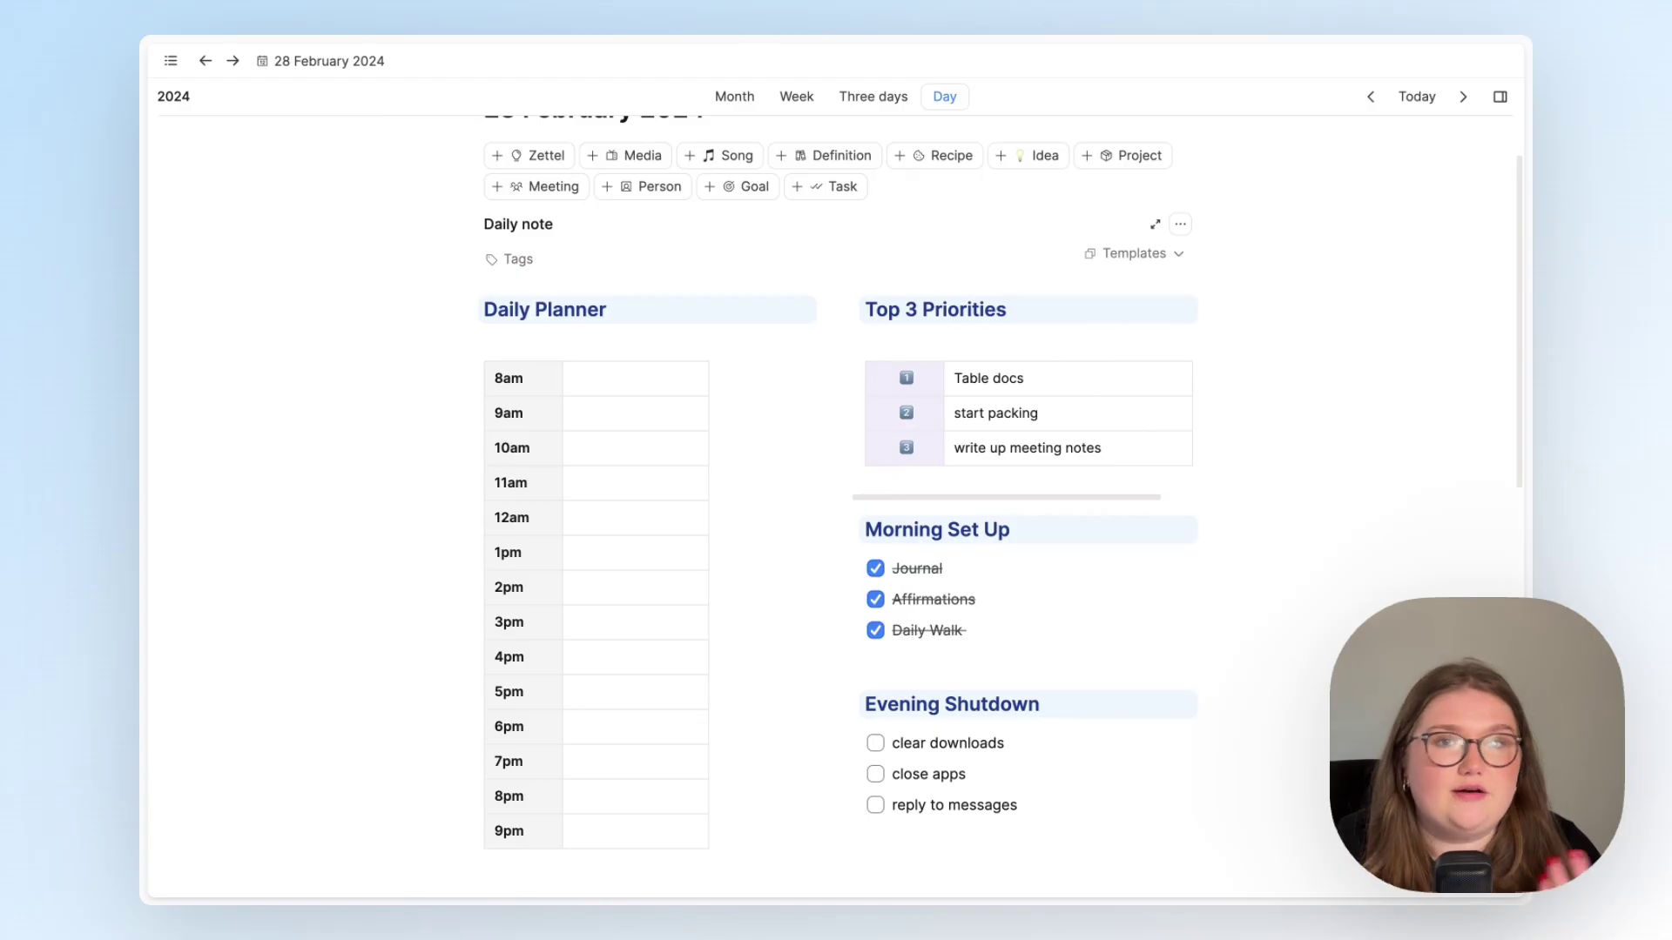
{"action": "scroll", "coordinate": [836, 505], "scroll_direction": "down", "scroll_amount": 1}
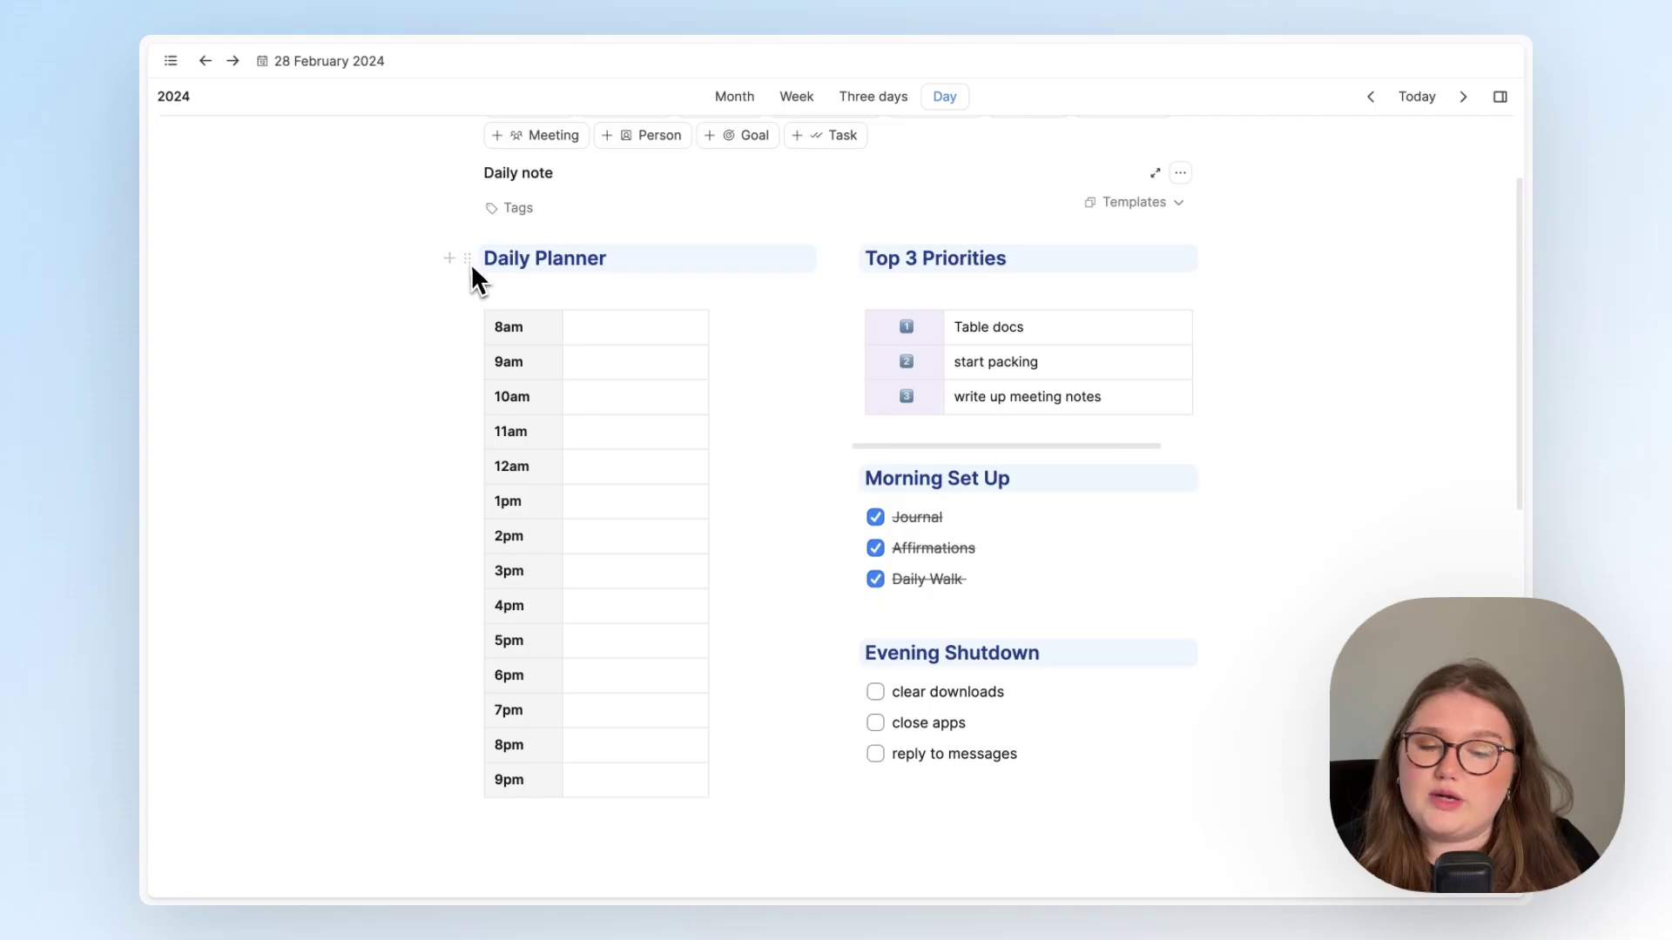
{"action": "left_click_drag", "start_coordinate": [493, 259], "coordinate": [510, 260]}
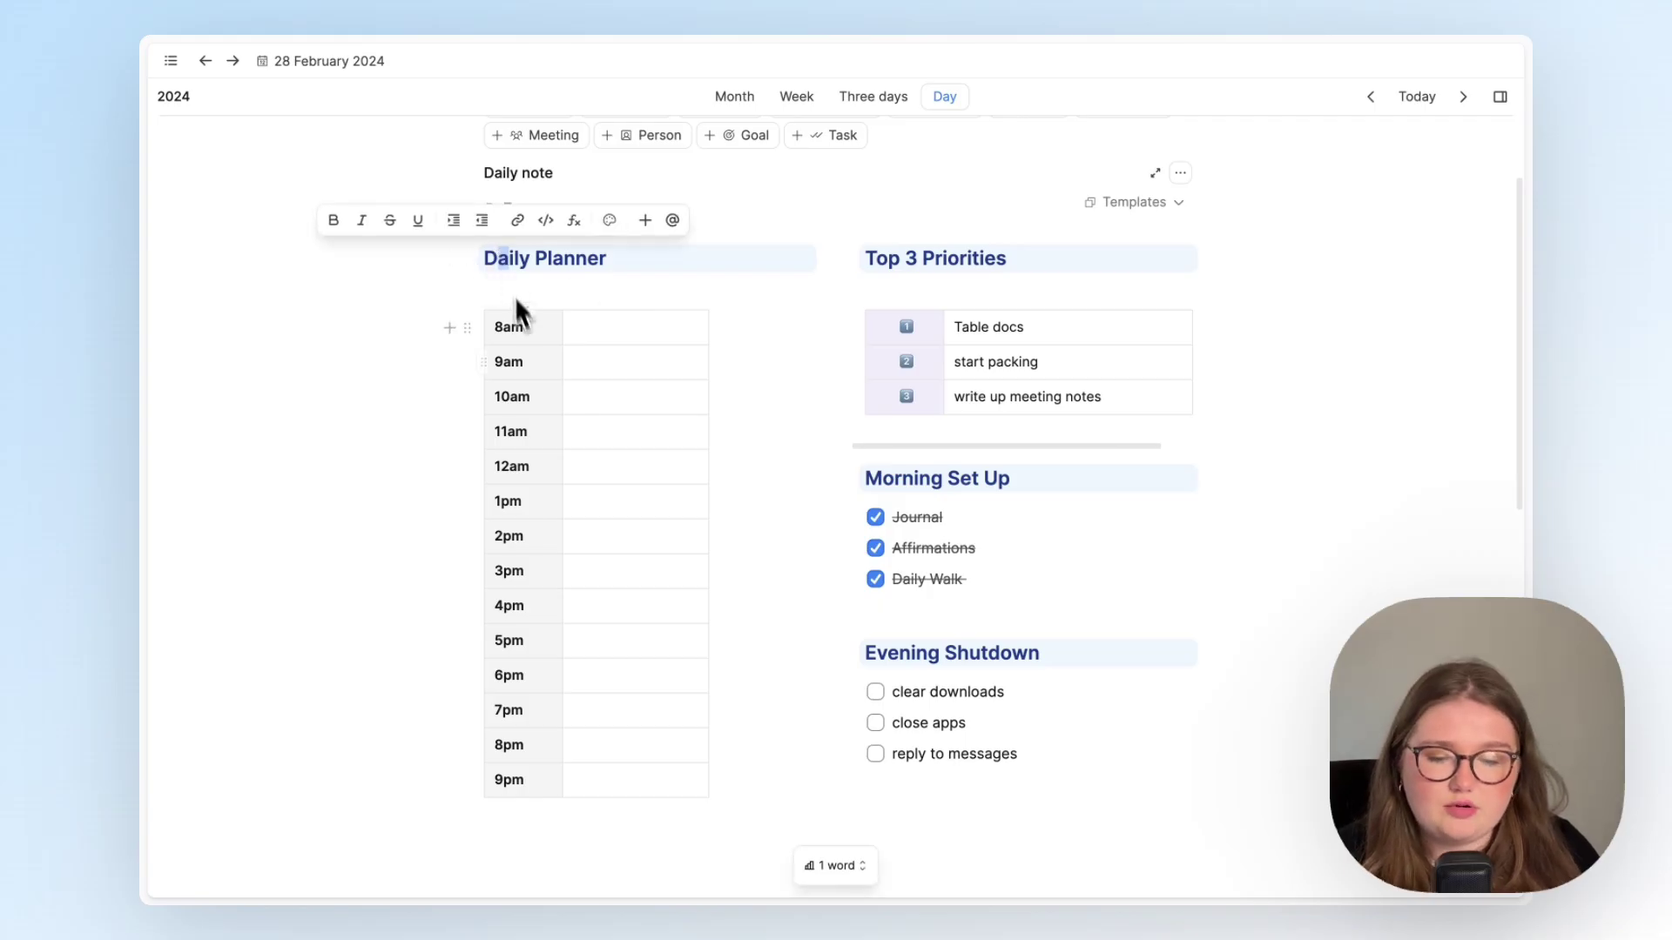
{"action": "key", "text": "Escape"}
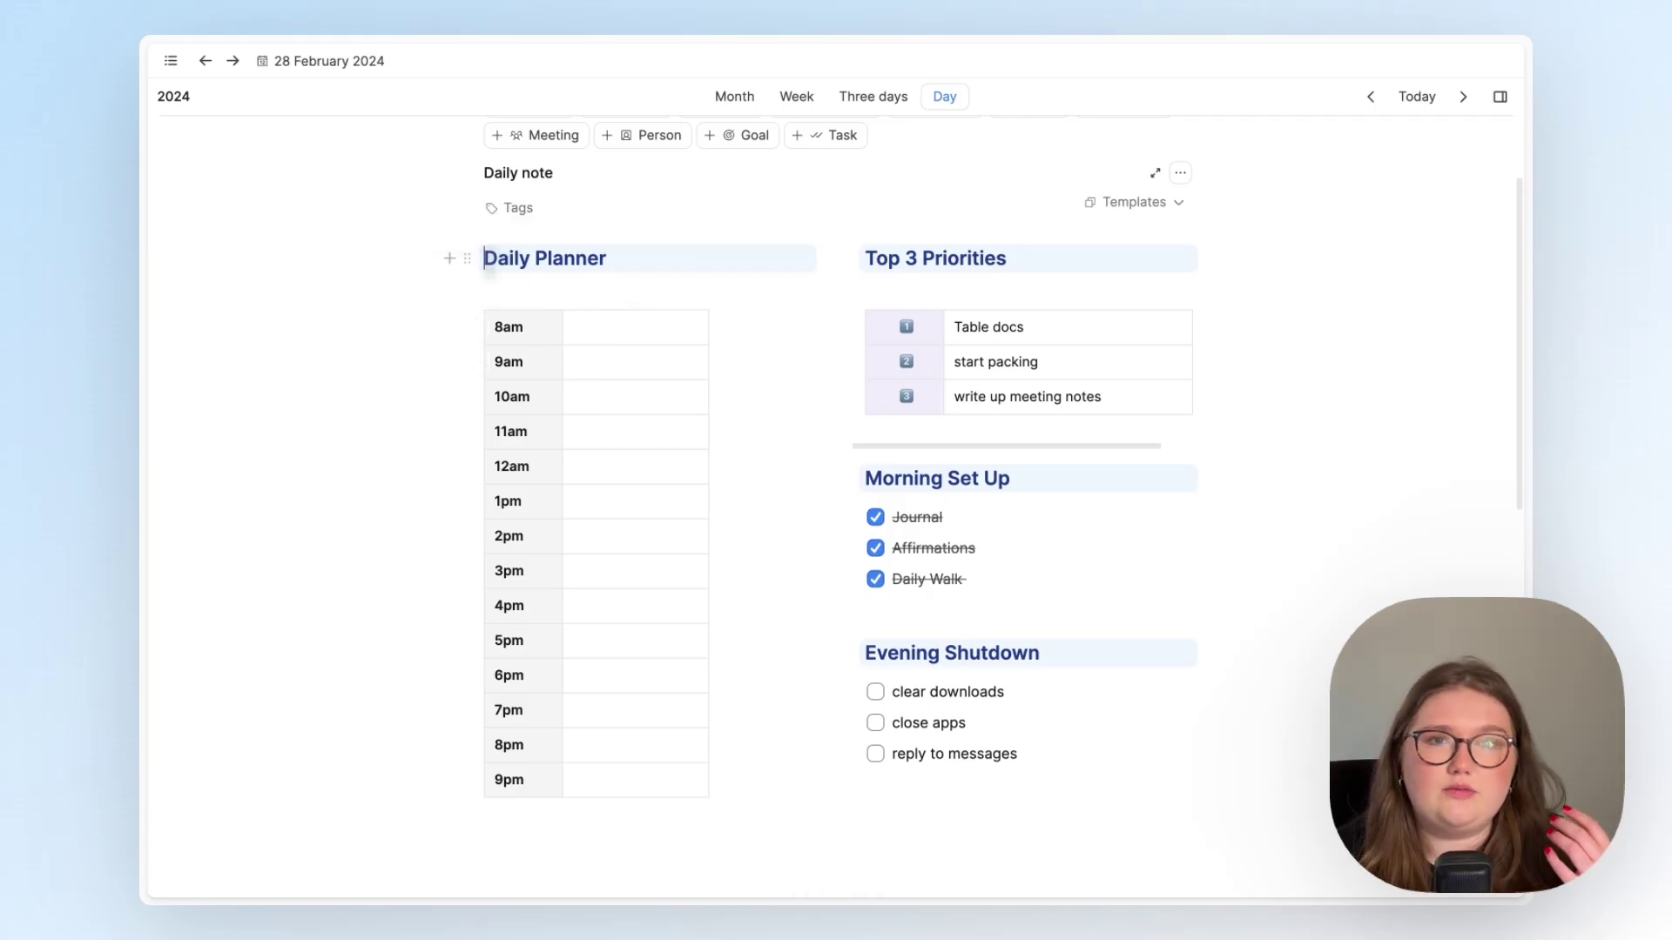
{"action": "scroll", "coordinate": [491, 261], "scroll_direction": "down", "scroll_amount": 1}
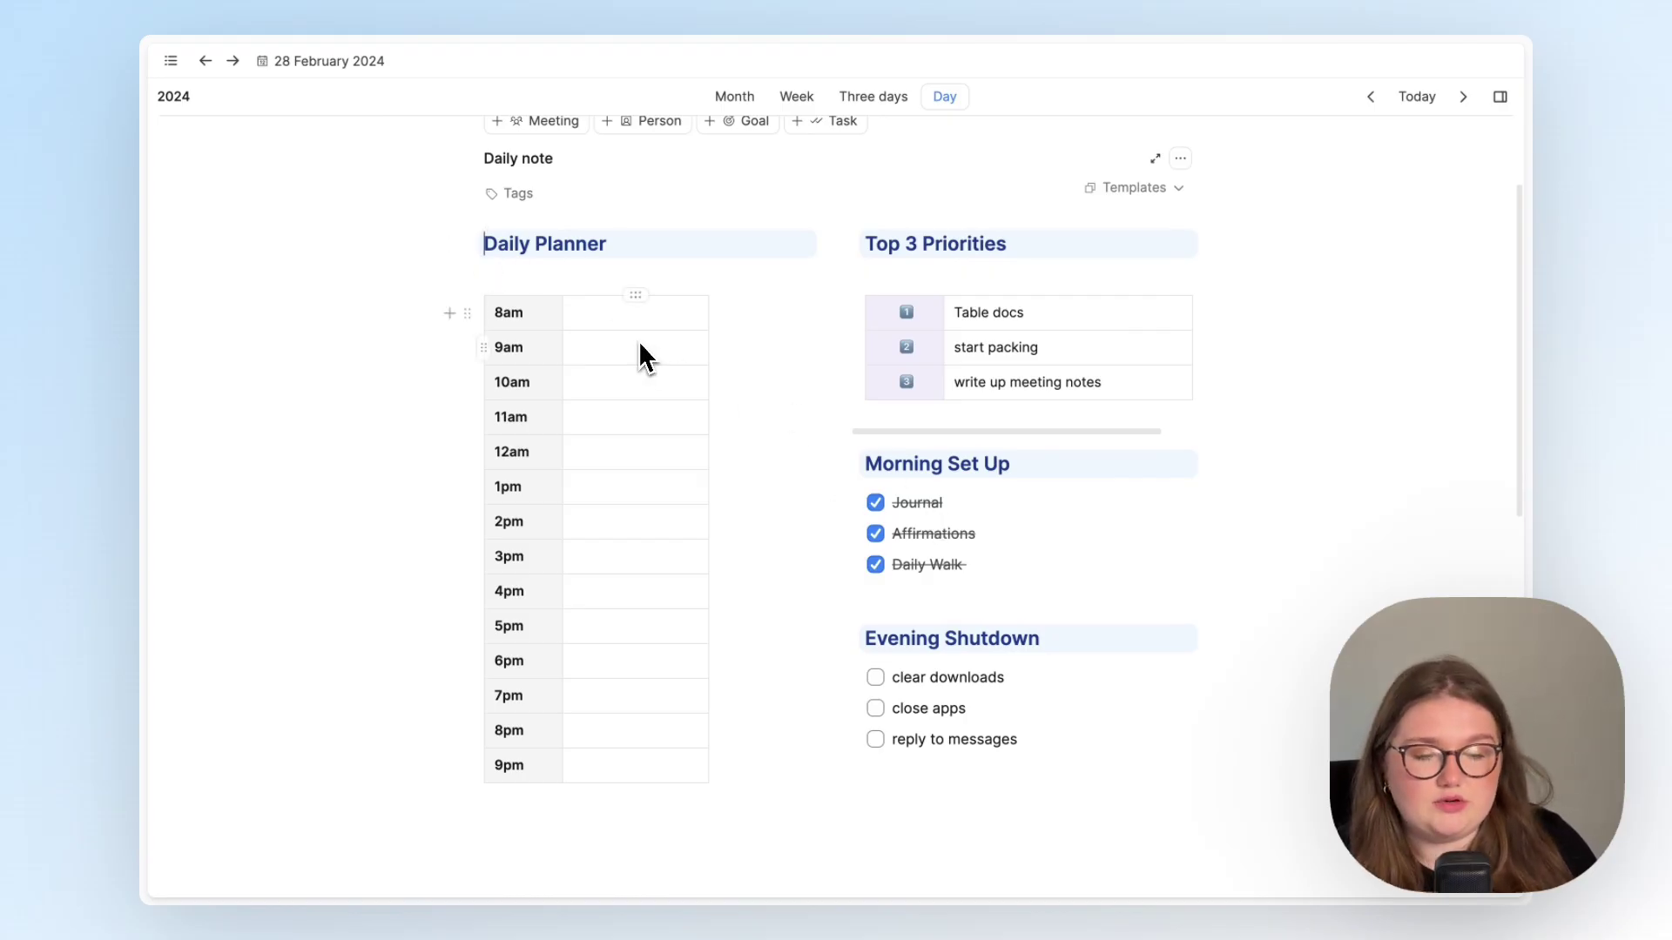
{"action": "scroll", "coordinate": [640, 345], "scroll_direction": "up", "scroll_amount": 1}
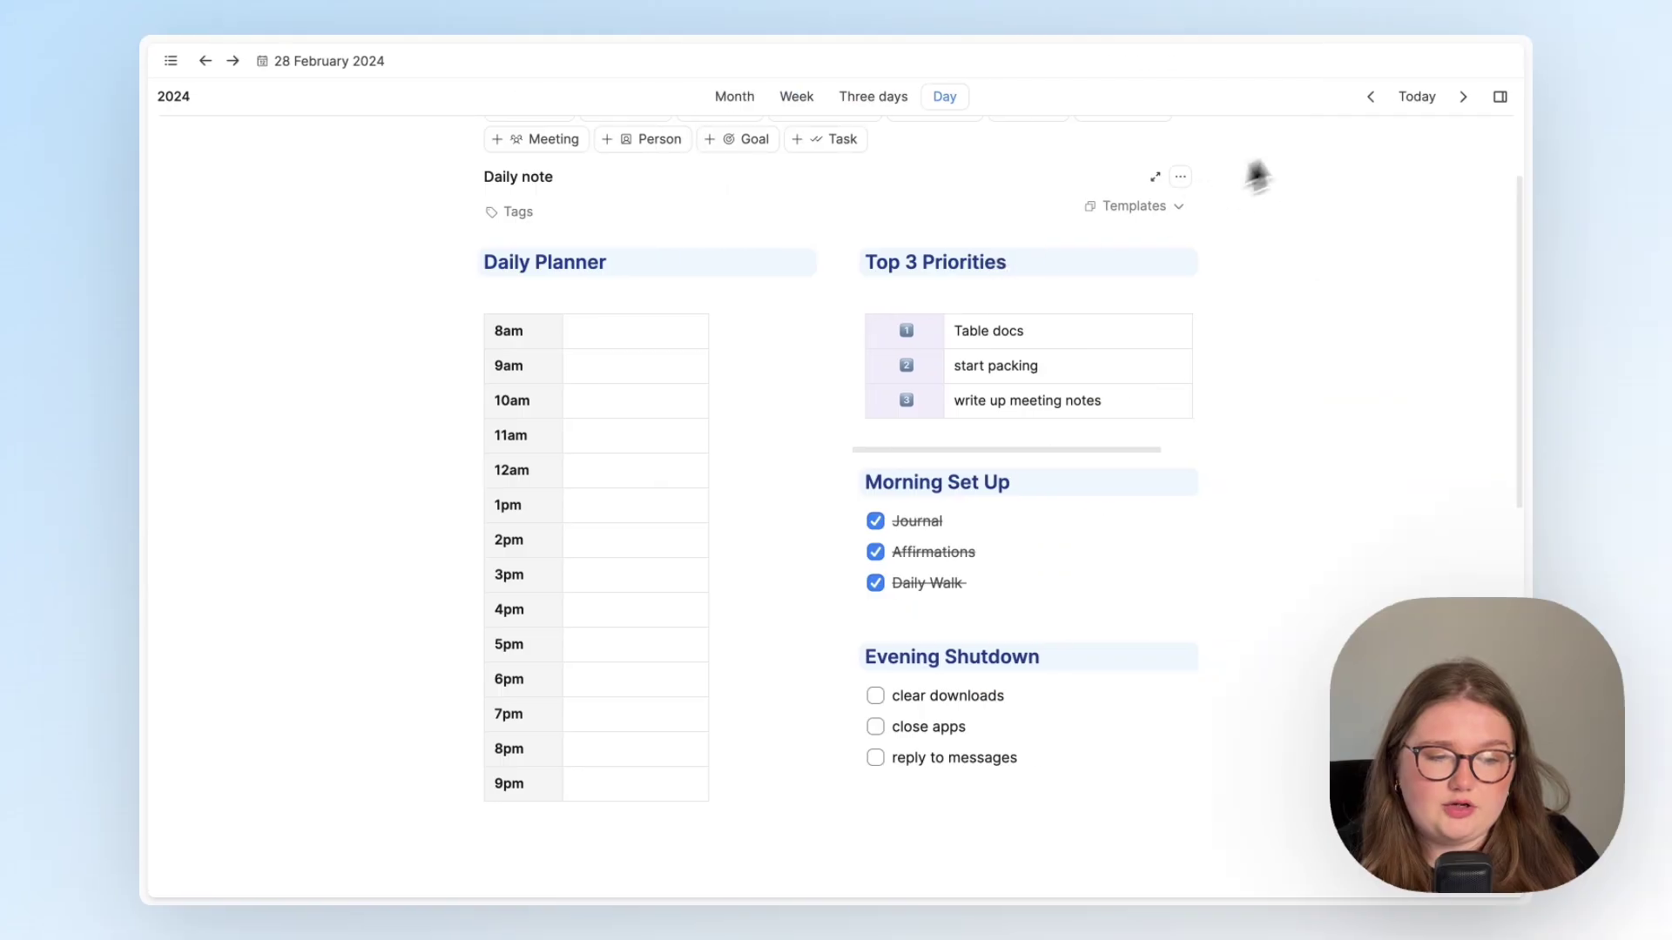
Step: Go to today's daily note and insert a table block in its empty body
{"action": "left_click", "coordinate": [1417, 96]}
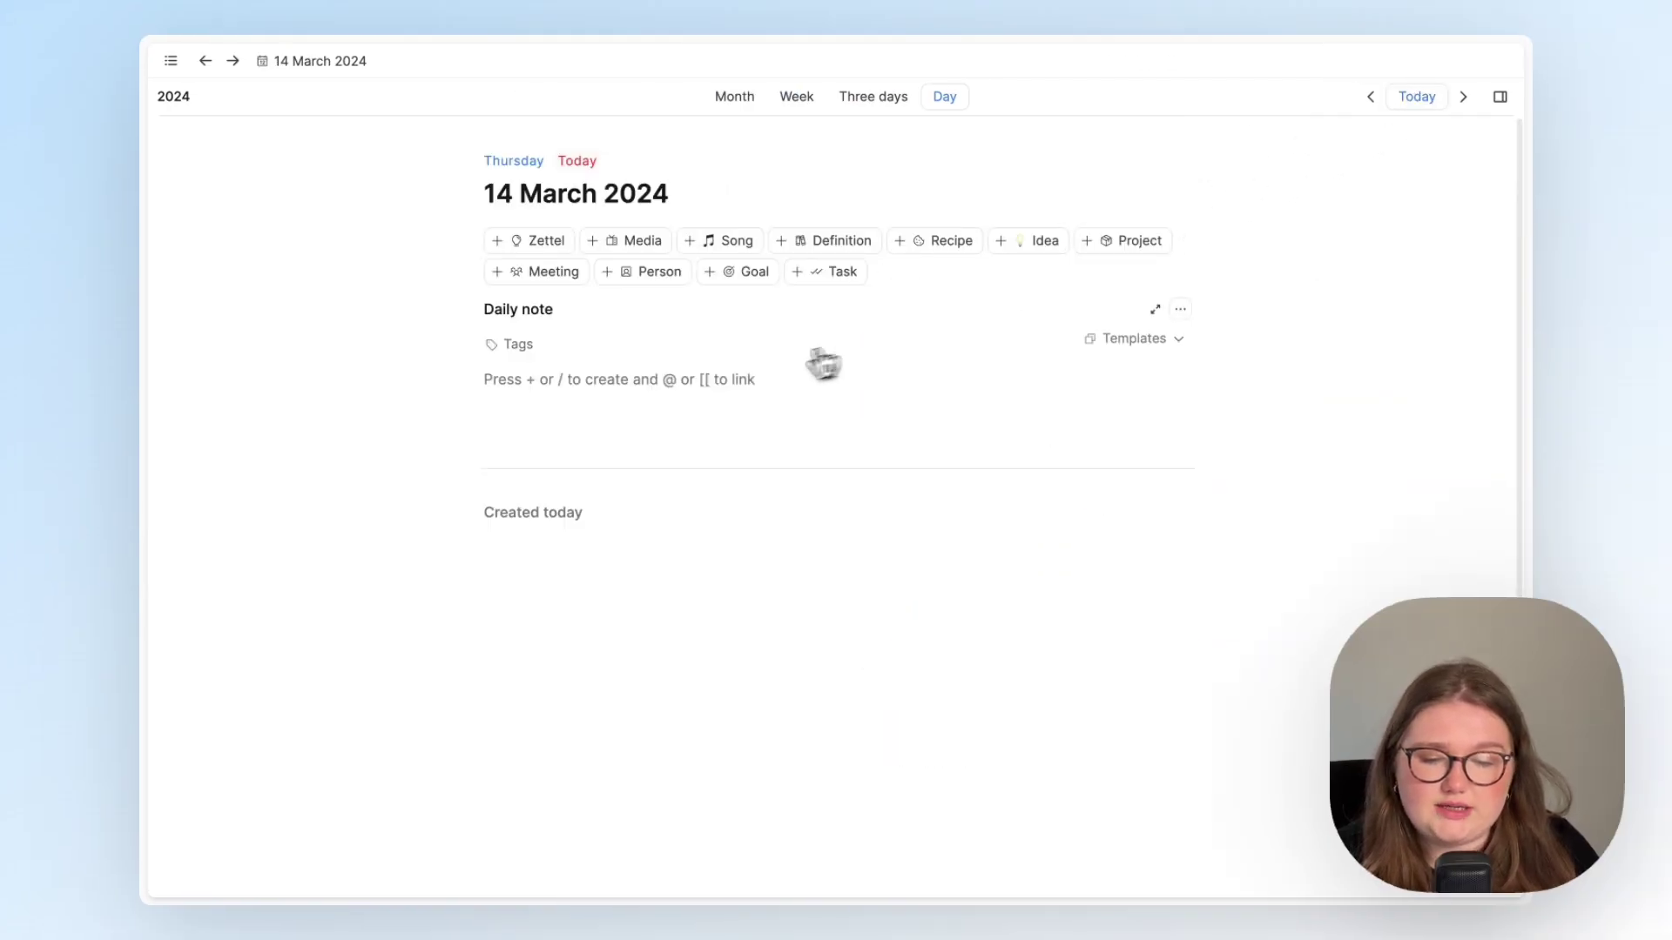
{"action": "left_click", "coordinate": [758, 377]}
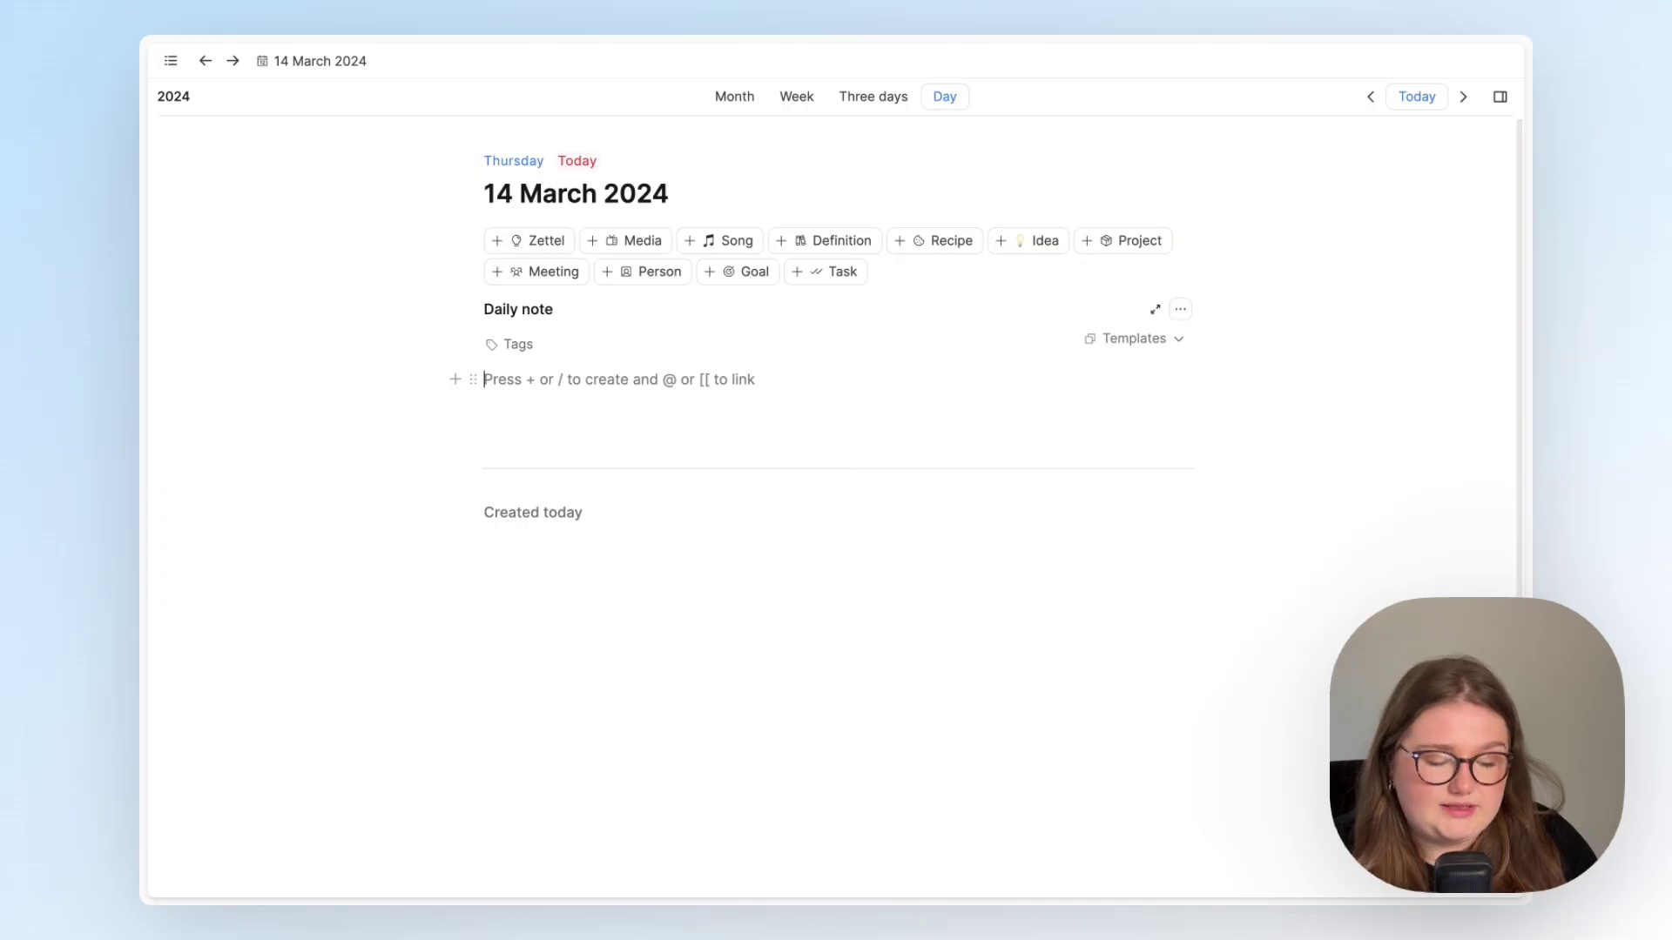
{"action": "type", "text": "+"}
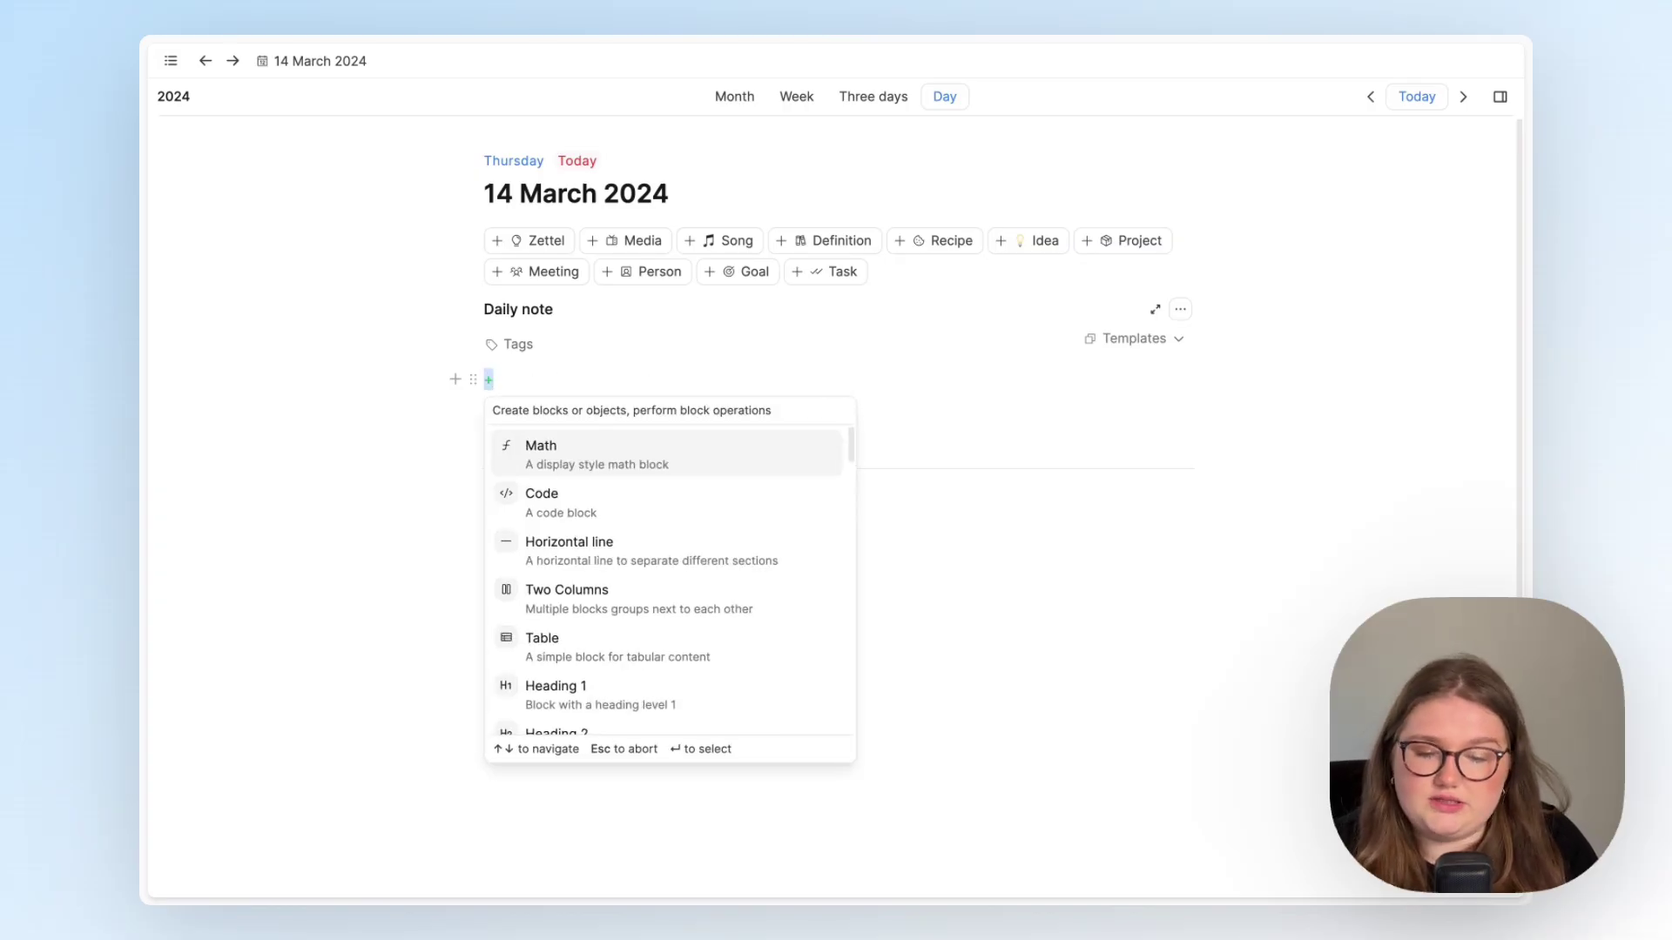
{"action": "key", "text": "BackSpace"}
{"action": "type", "text": "/"}
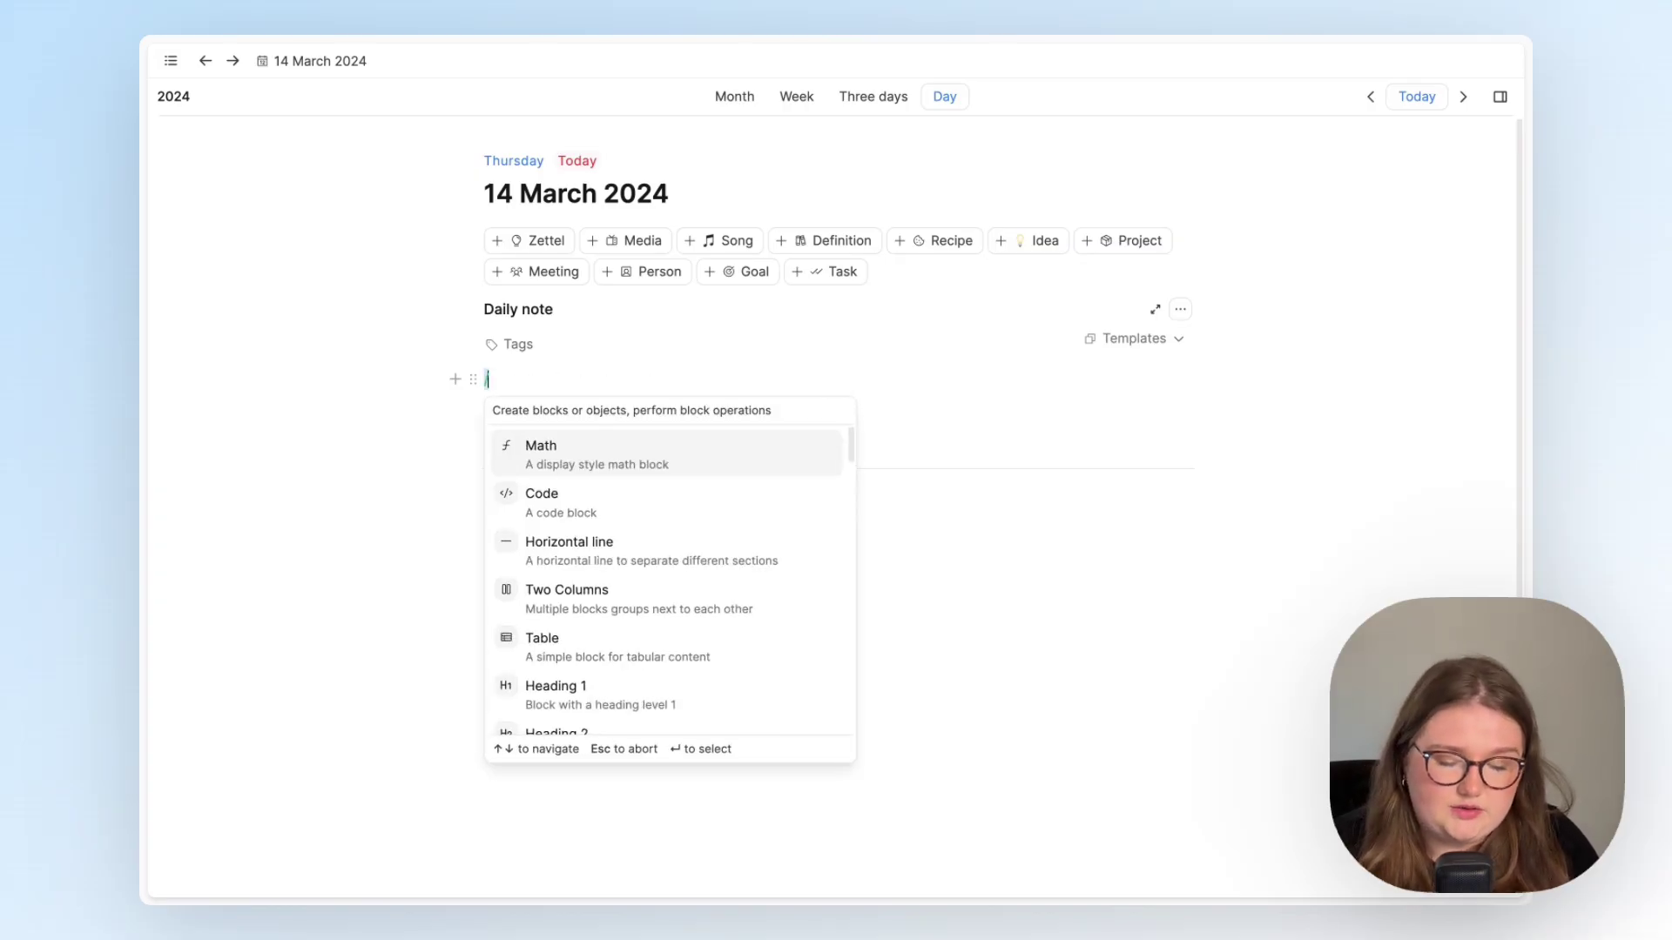
{"action": "type", "text": "tabl"}
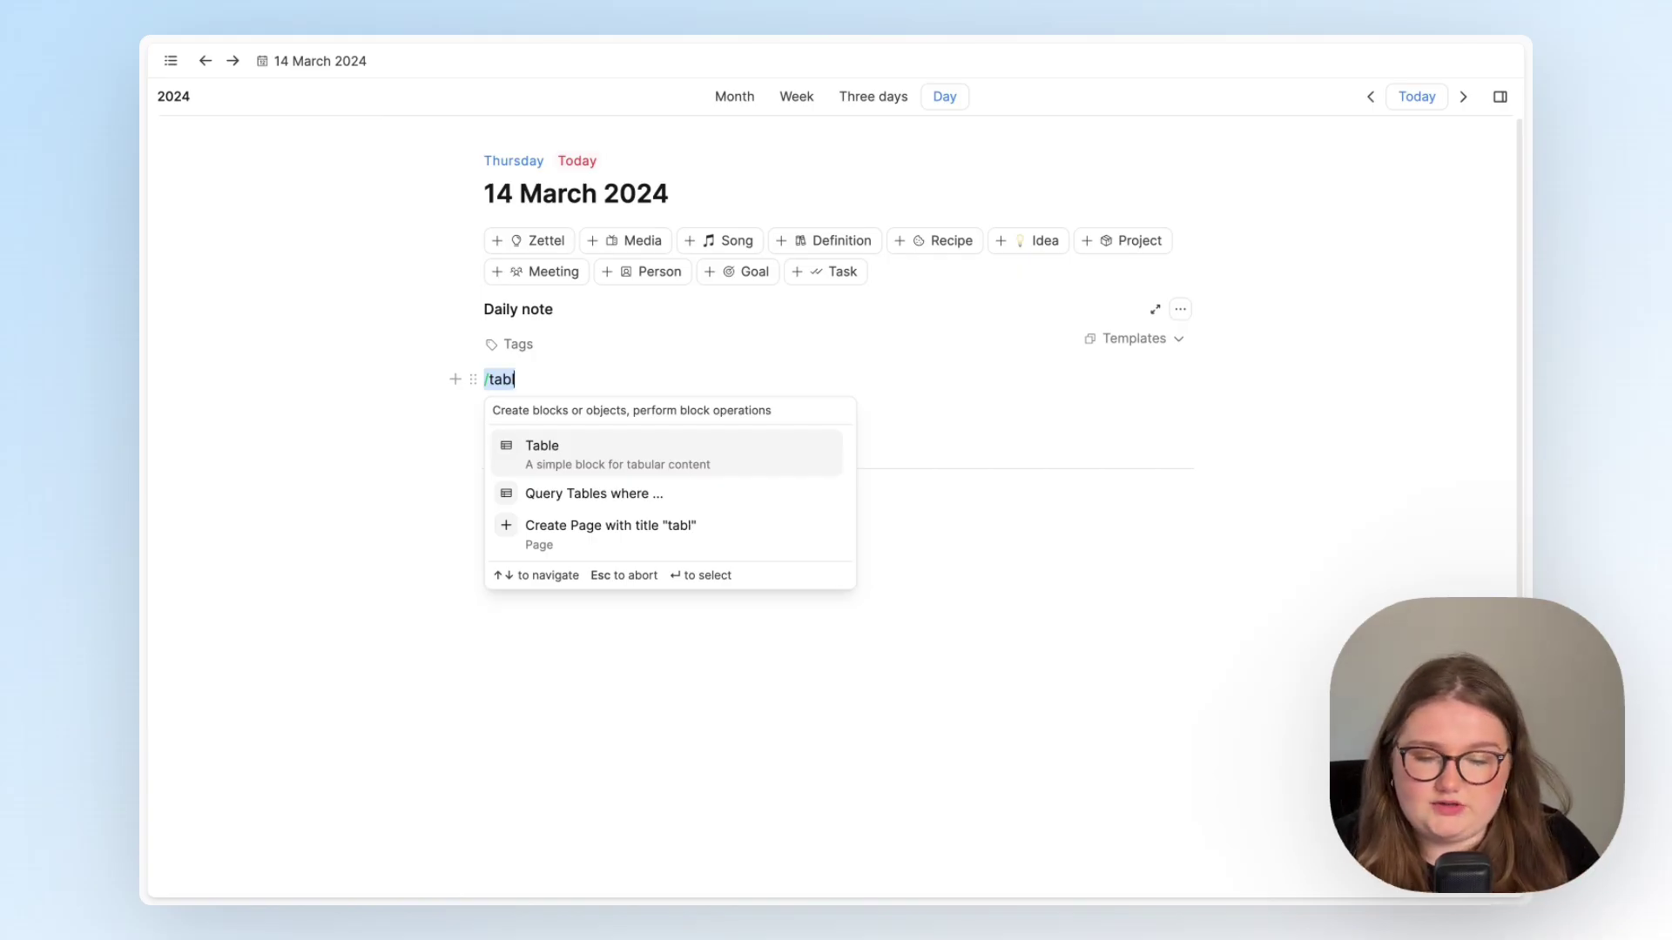
{"action": "key", "text": "Return"}
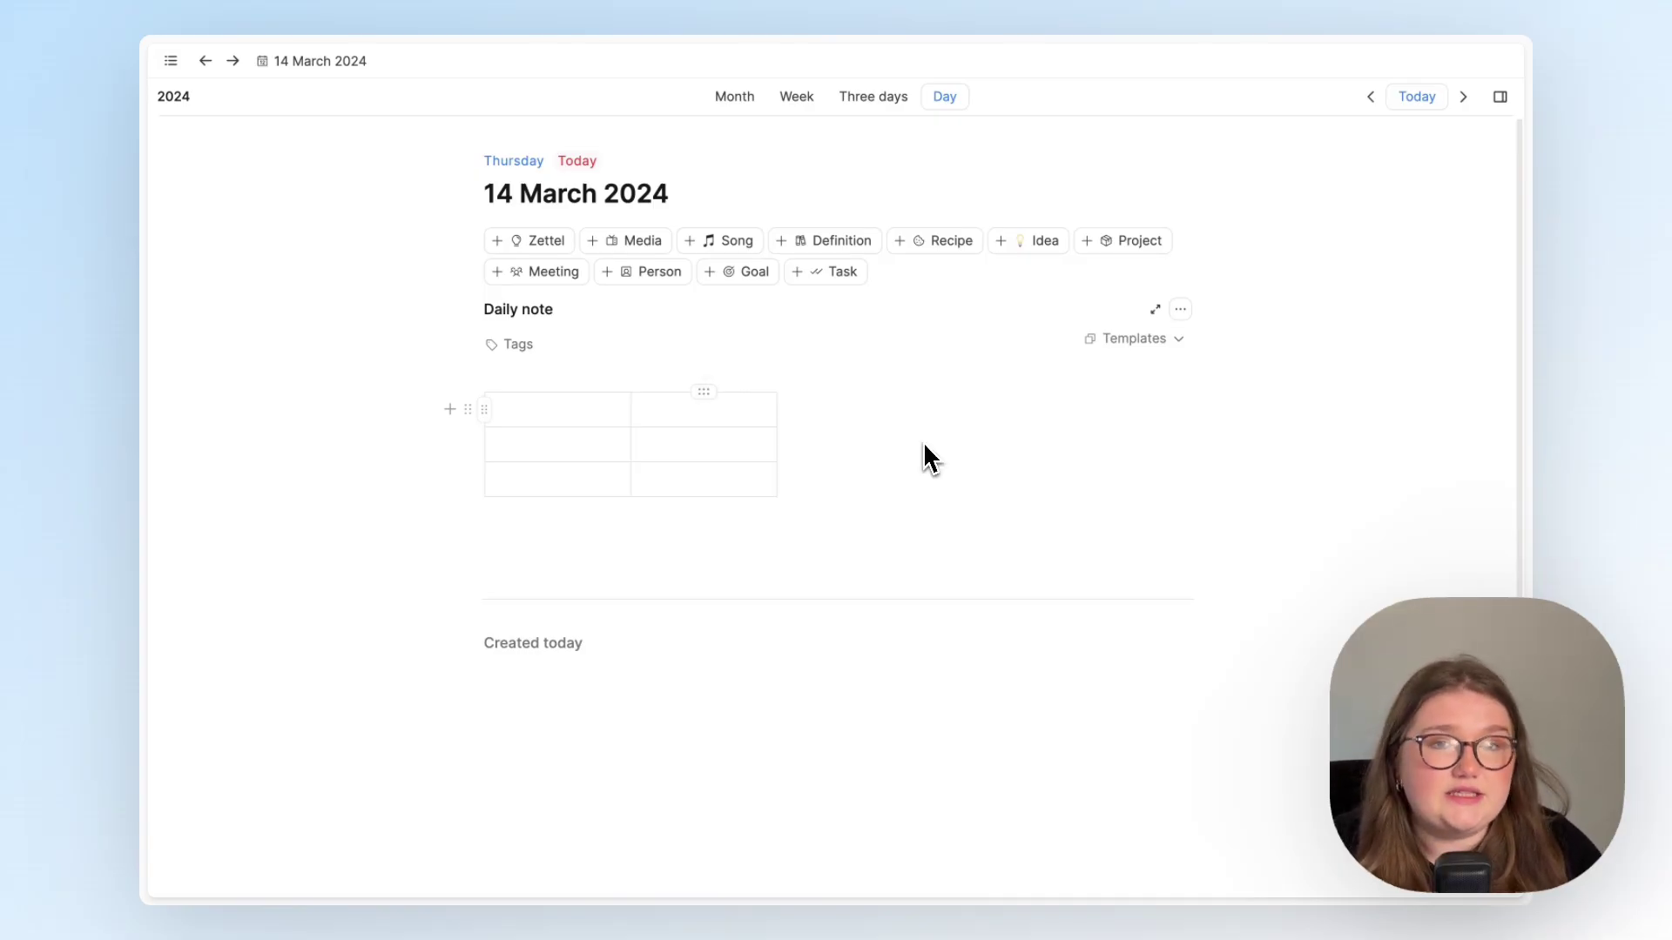
Step: Extend the new table to 14 rows while keeping its two columns
{"action": "scroll", "coordinate": [862, 418], "scroll_direction": "down", "scroll_amount": 3}
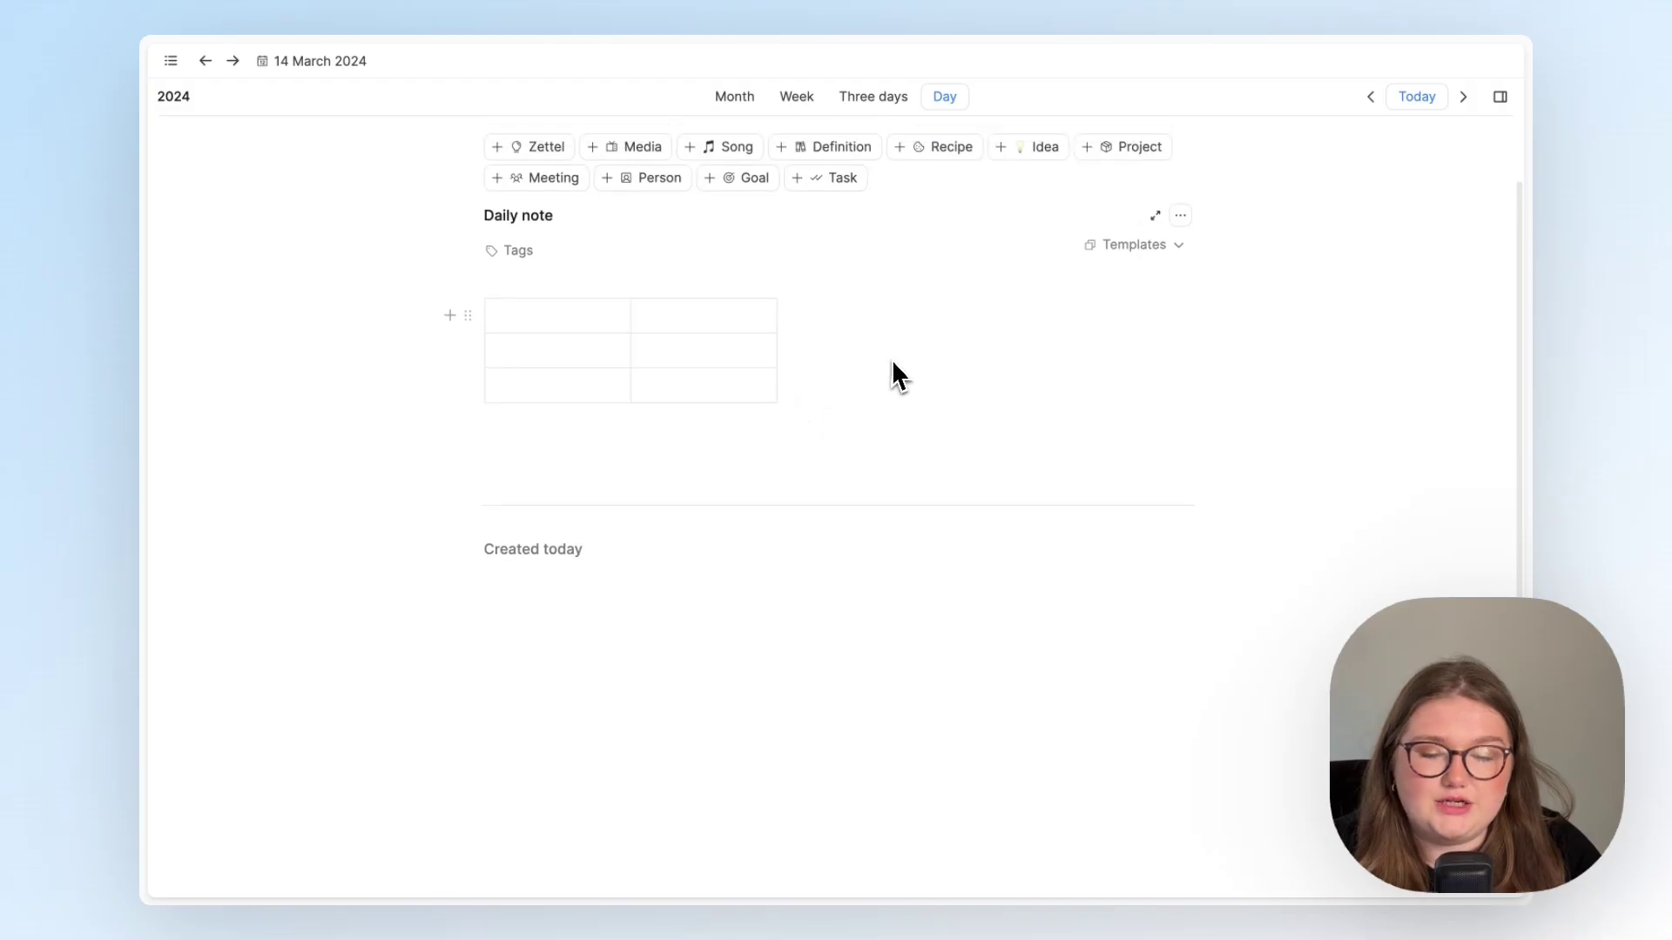
{"action": "scroll", "coordinate": [900, 376], "scroll_direction": "down", "scroll_amount": 1}
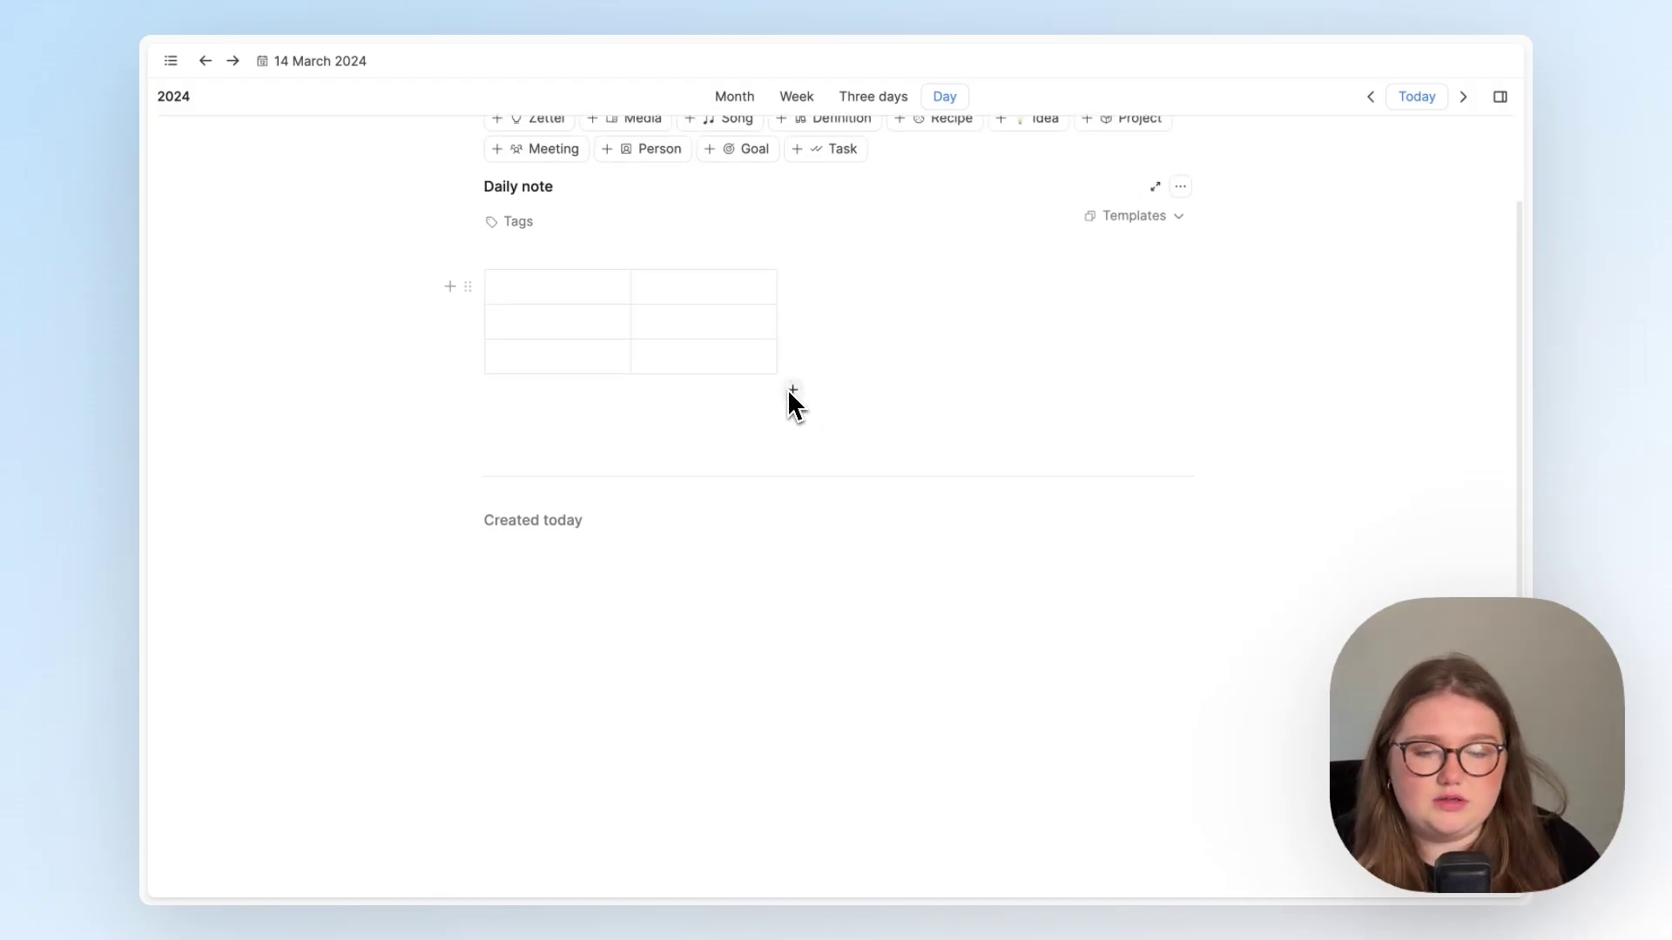
{"action": "left_click_drag", "start_coordinate": [735, 384], "coordinate": [665, 547]}
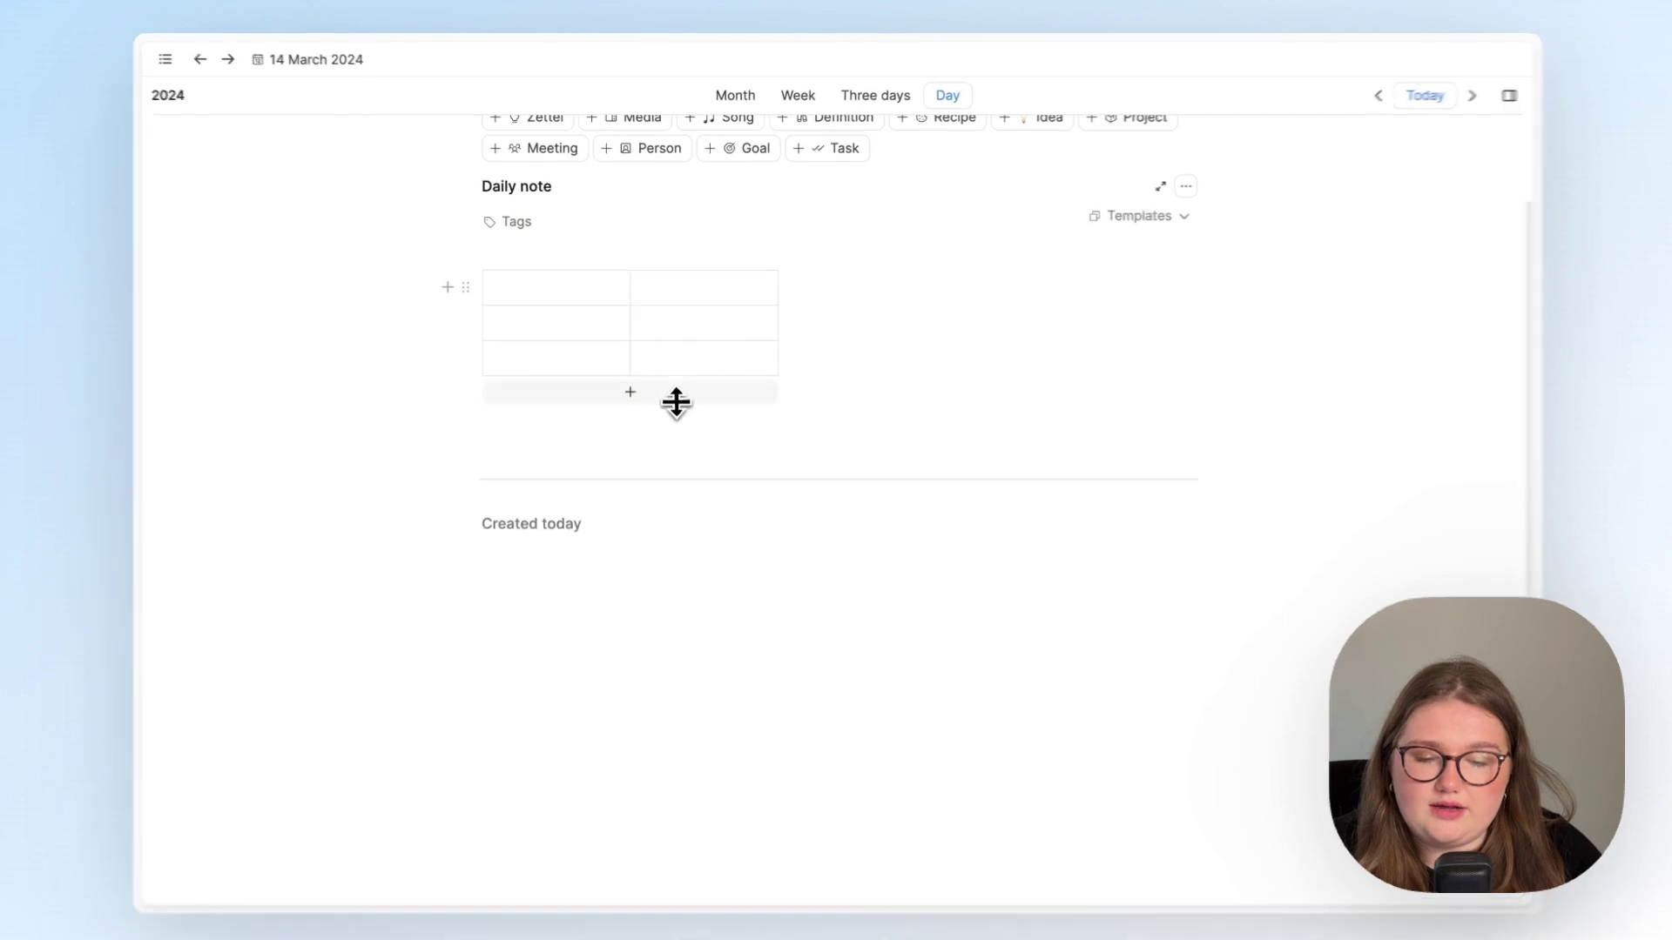
{"action": "left_click_drag", "start_coordinate": [657, 889], "coordinate": [683, 627]}
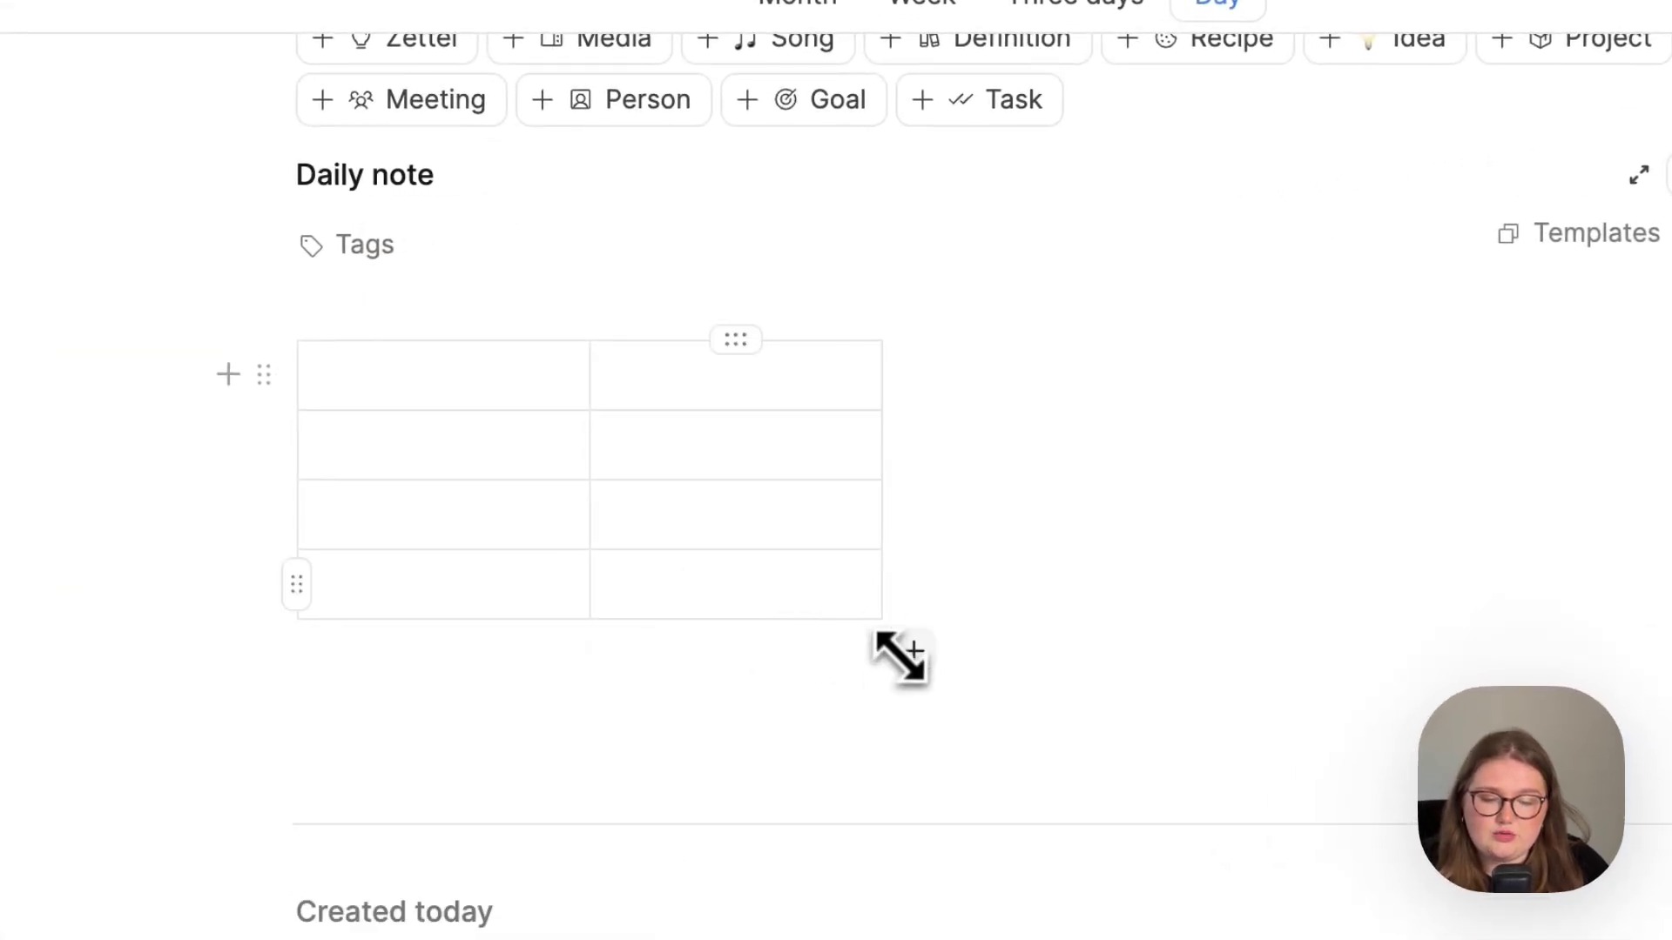
{"action": "left_click_drag", "start_coordinate": [899, 657], "coordinate": [874, 782]}
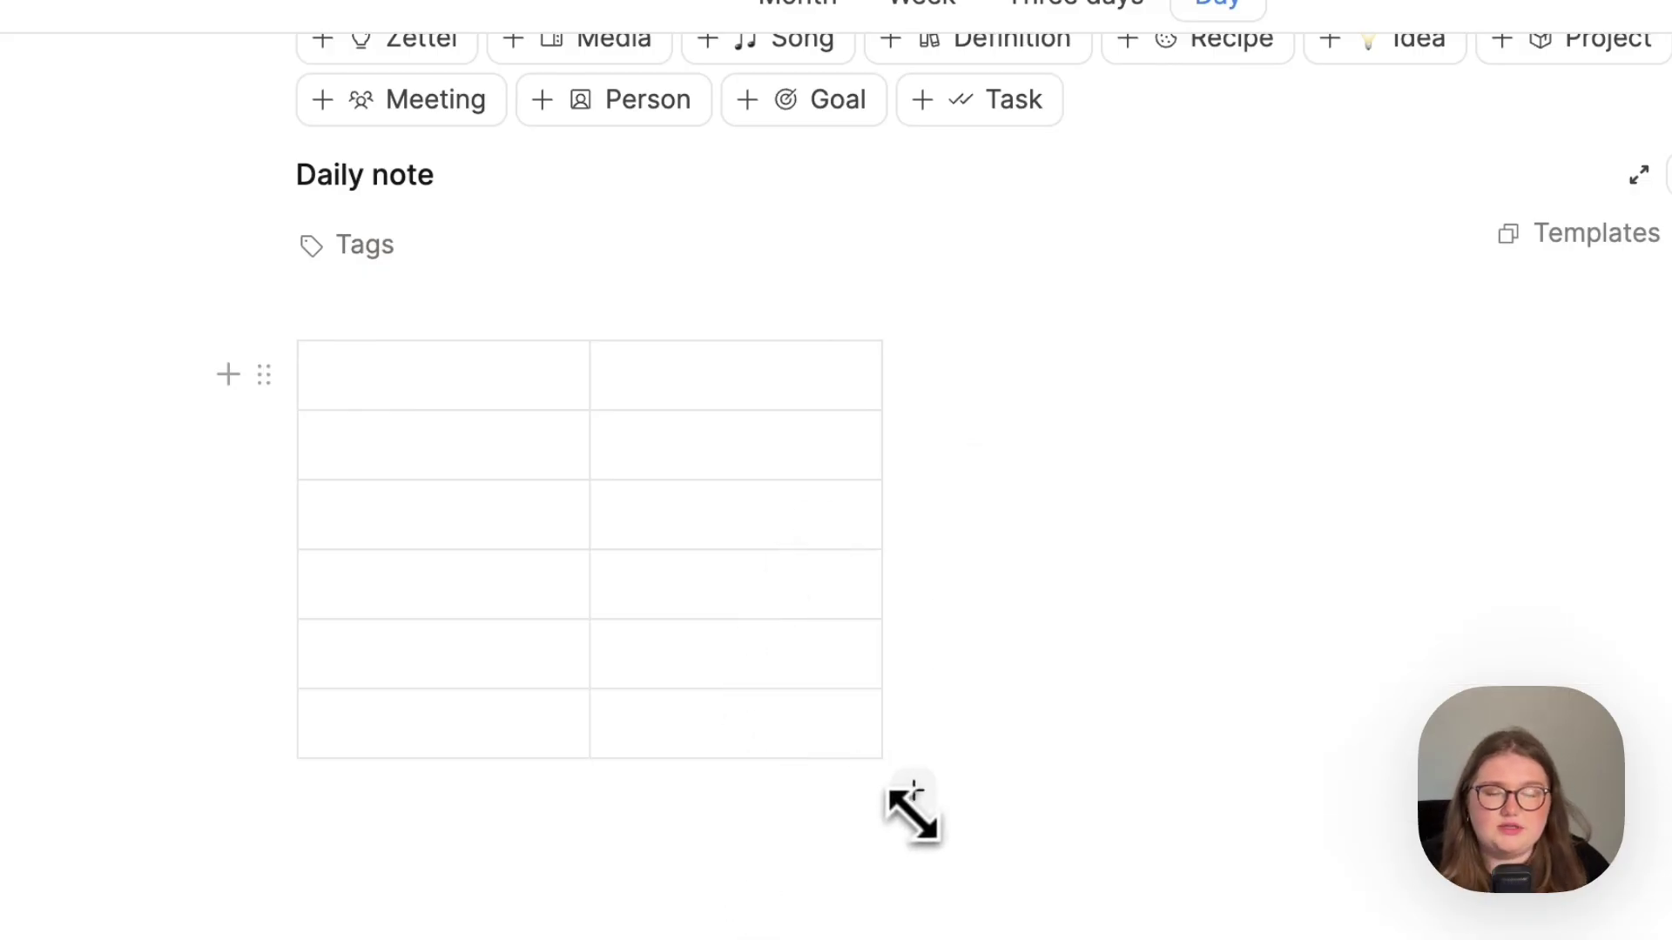
{"action": "left_click_drag", "start_coordinate": [913, 810], "coordinate": [749, 737]}
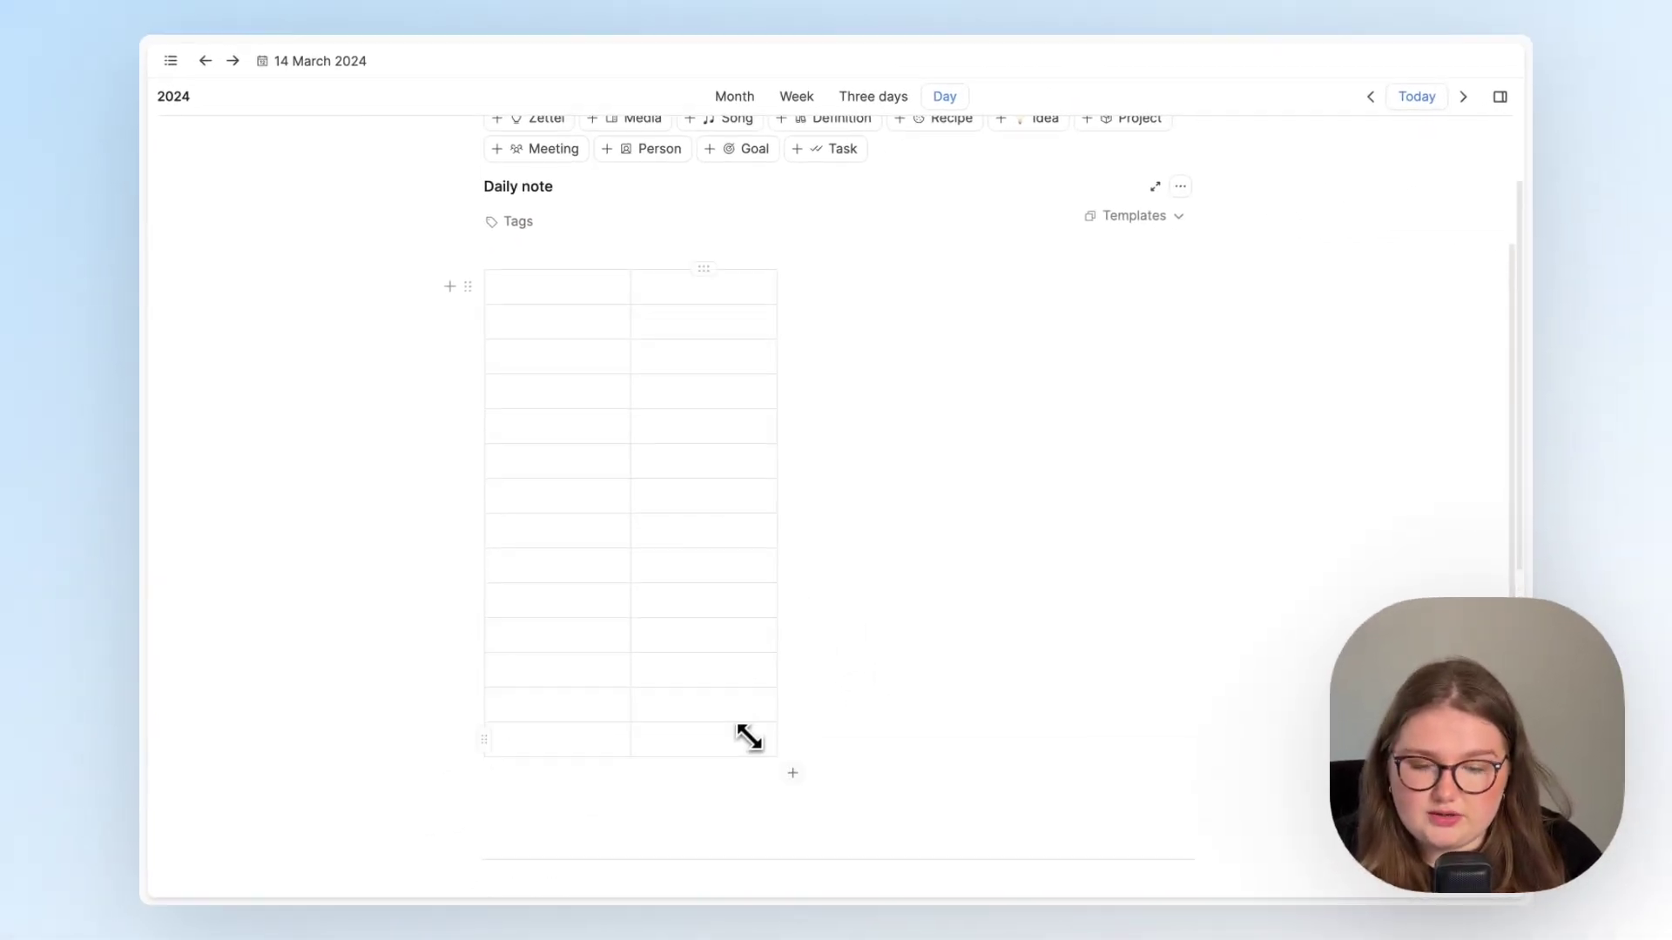
Step: Fill the first column from the top with hourly times from 8am to 8pm, using Noon for midday
{"action": "left_click", "coordinate": [569, 293]}
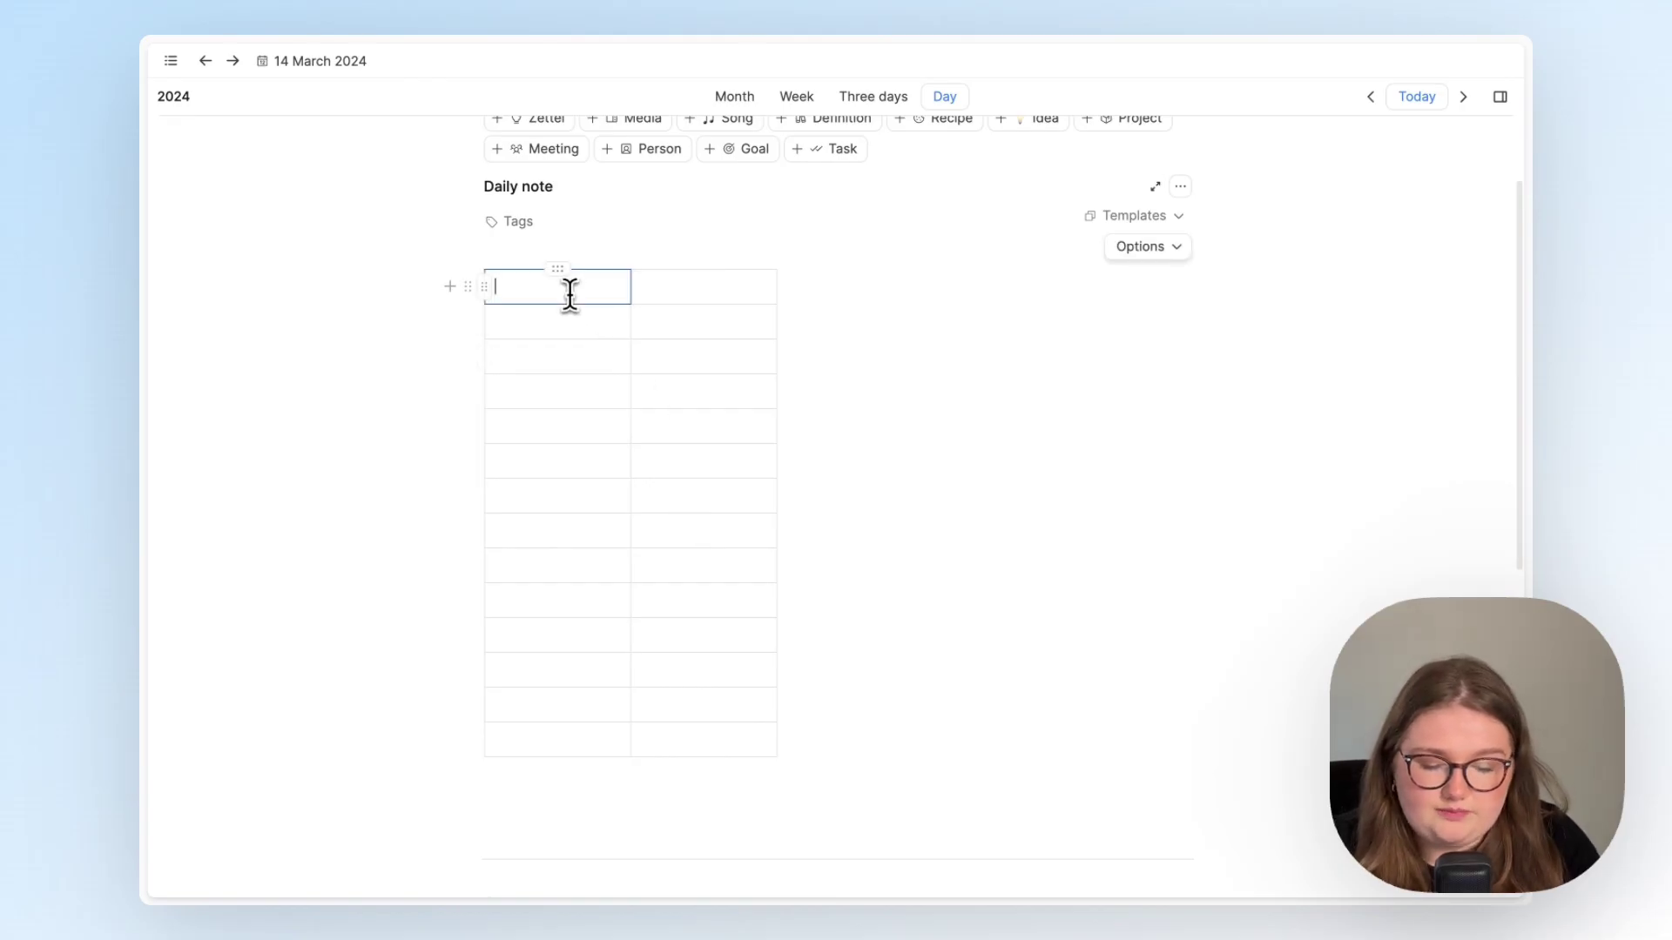
{"action": "type", "text": "8am"}
{"action": "key", "text": "Return"}
{"action": "type", "text": "9"}
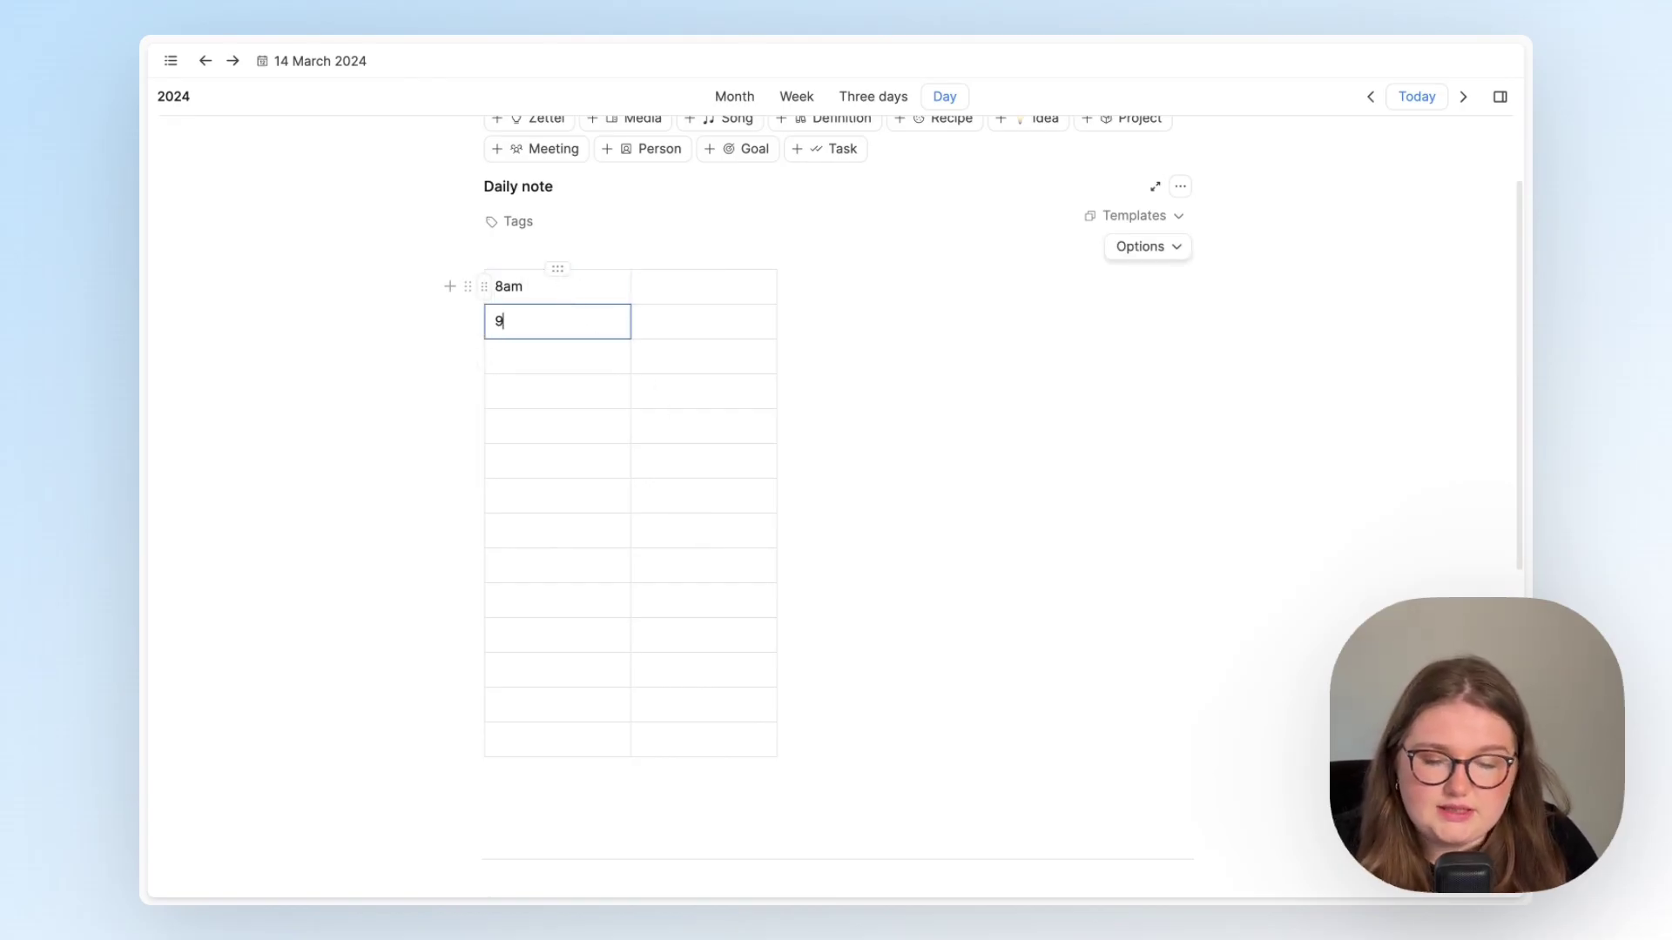
{"action": "type", "text": "am"}
{"action": "key", "text": "Return"}
{"action": "type", "text": "10am"}
{"action": "key", "text": "Return"}
{"action": "type", "text": "11am"}
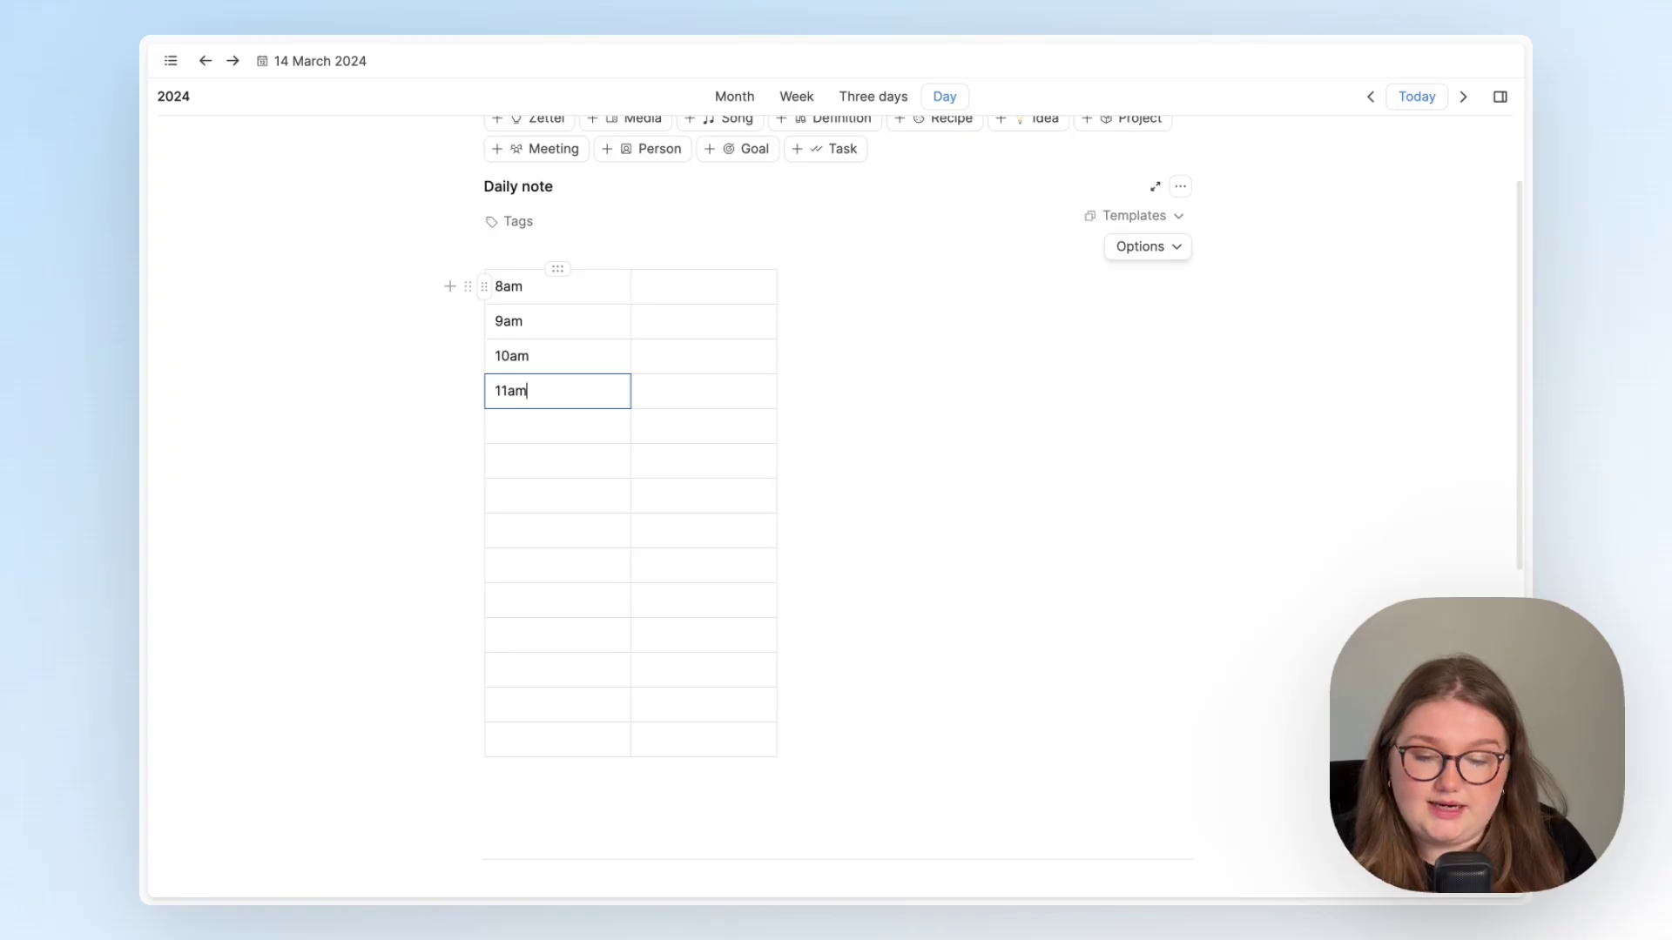
{"action": "key", "text": "Return"}
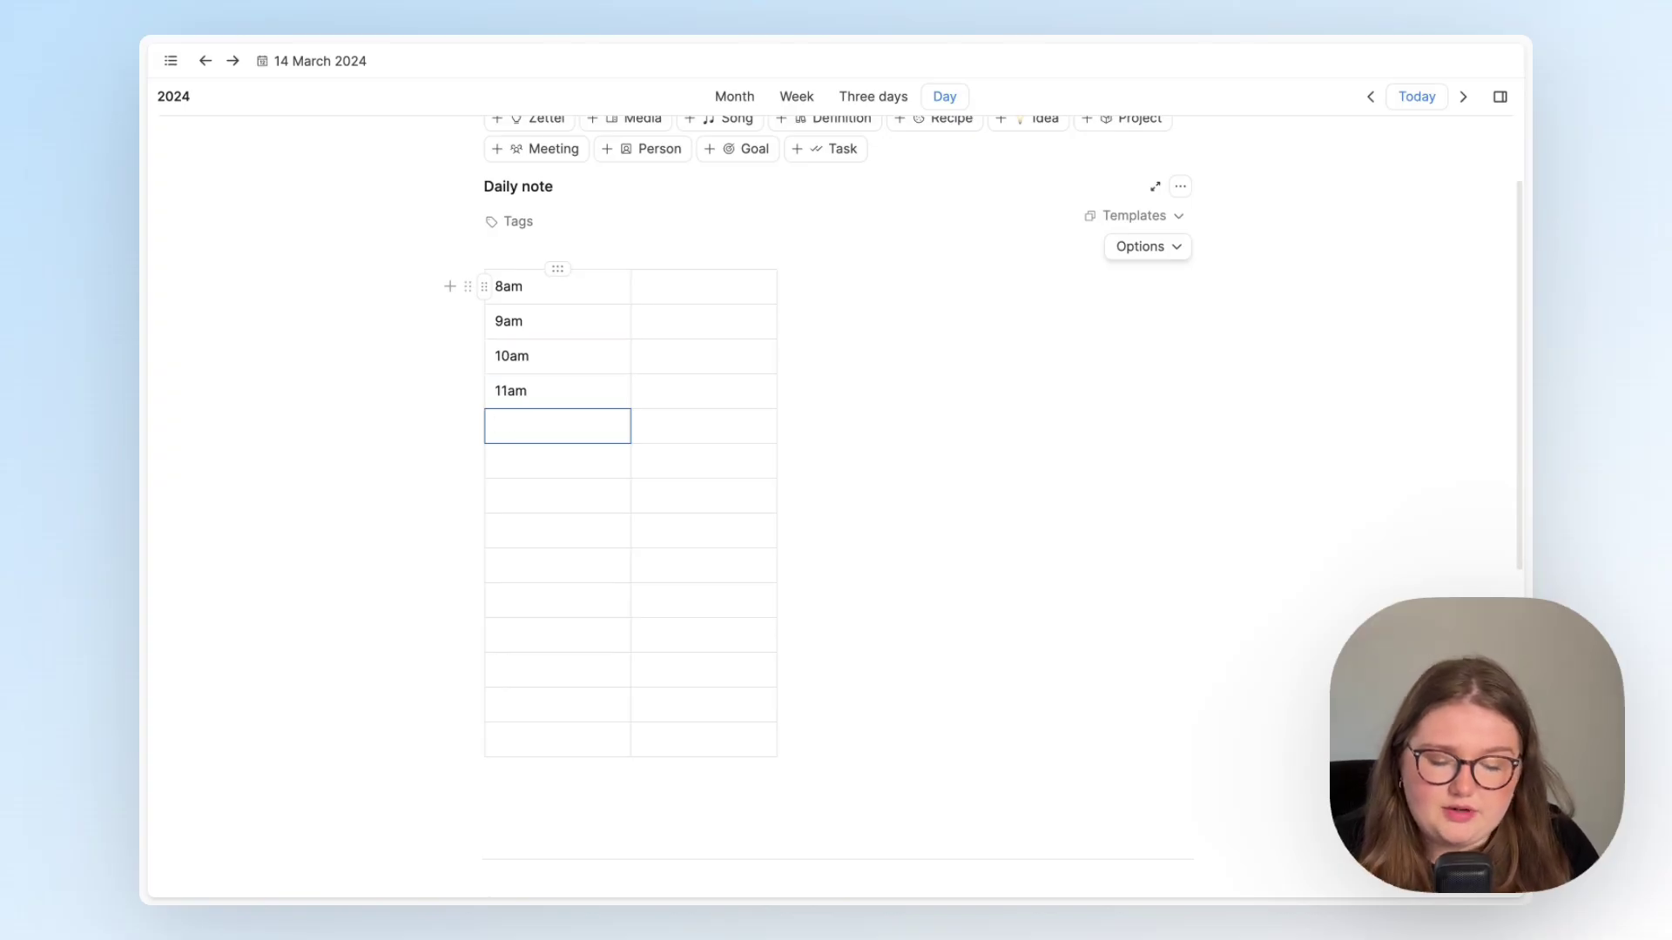
{"action": "type", "text": "Noon"}
{"action": "key", "text": "Return"}
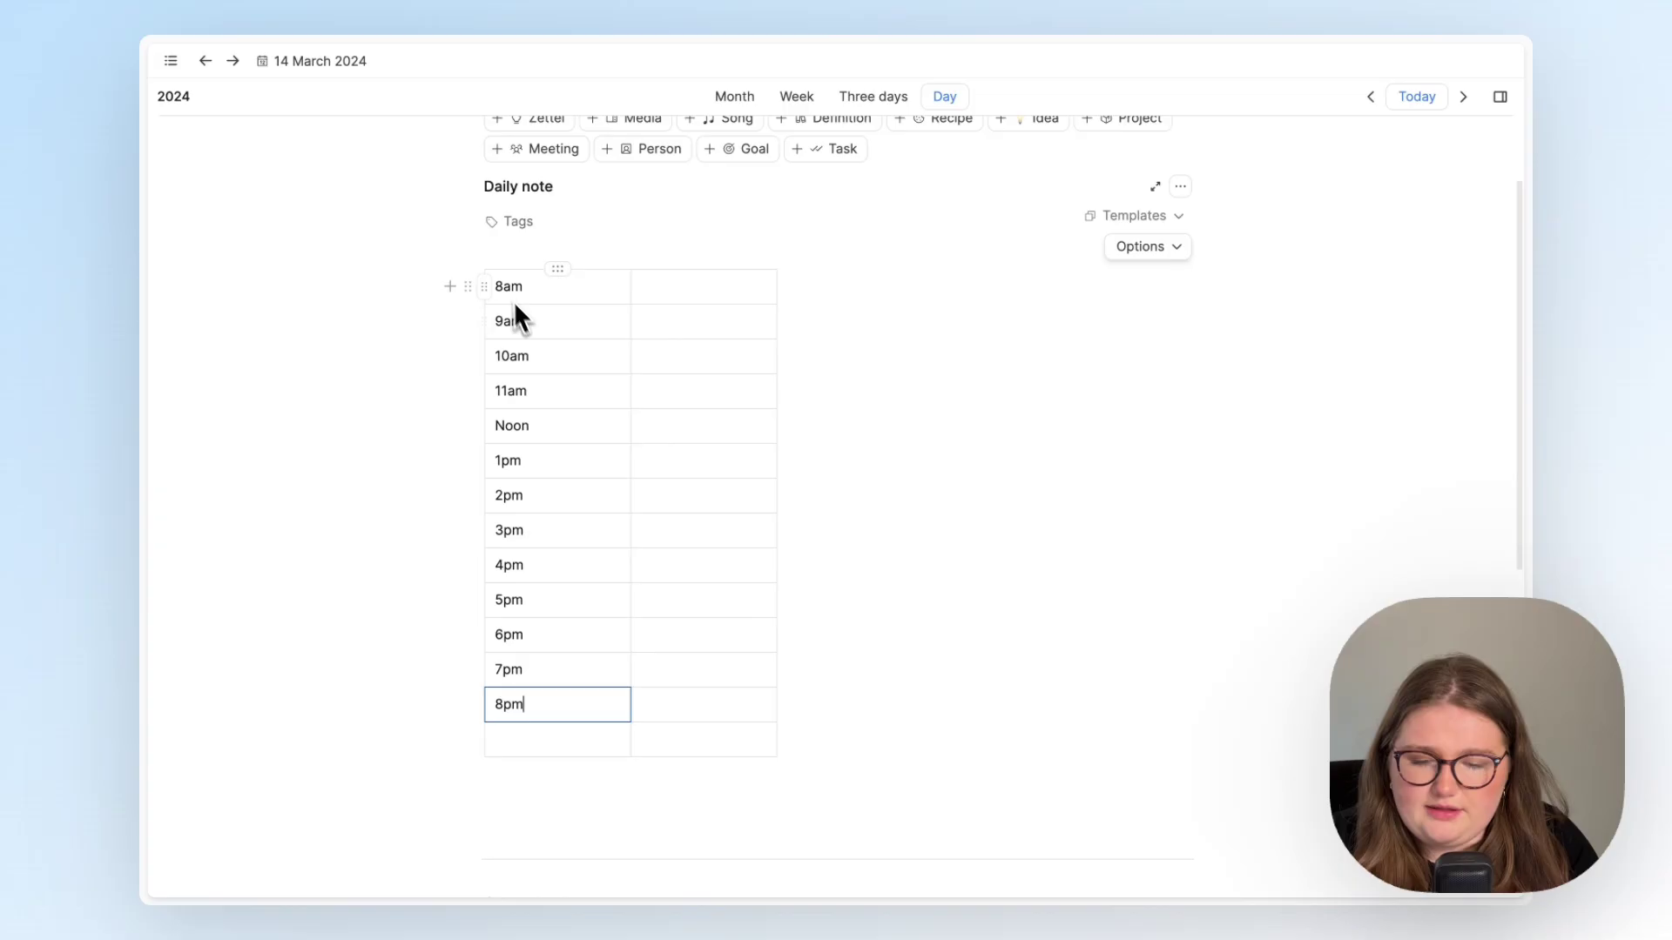
Step: Delete the empty row below 8pm from the table
{"action": "scroll", "coordinate": [505, 284], "scroll_direction": "down", "scroll_amount": 1}
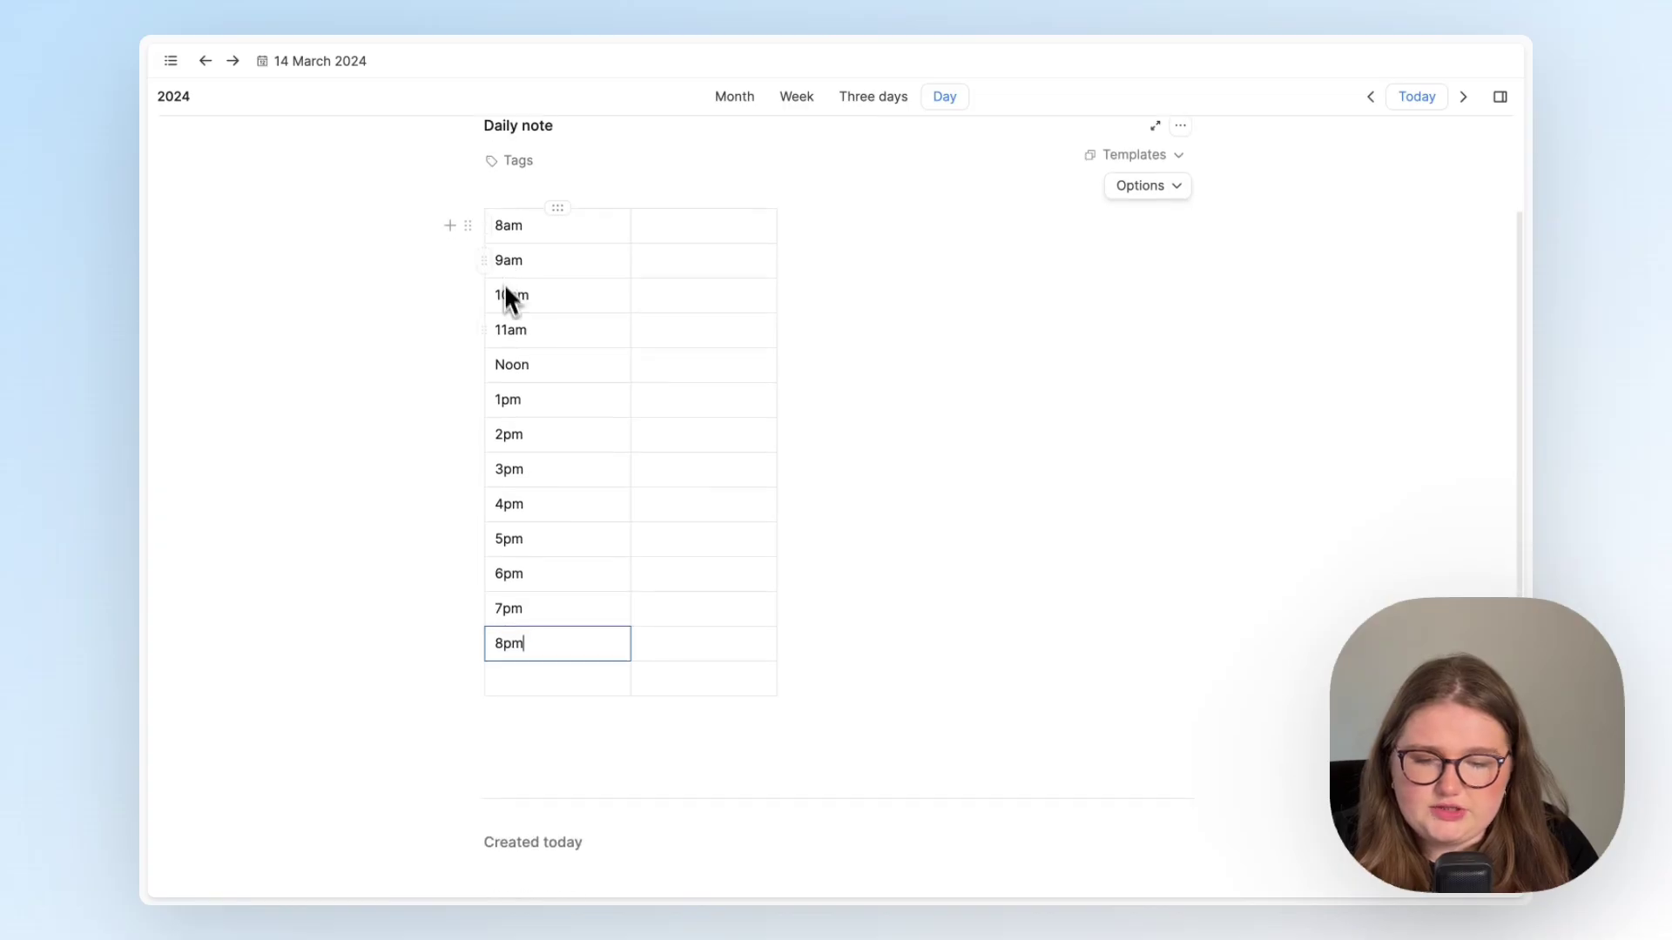
{"action": "key", "text": "Return"}
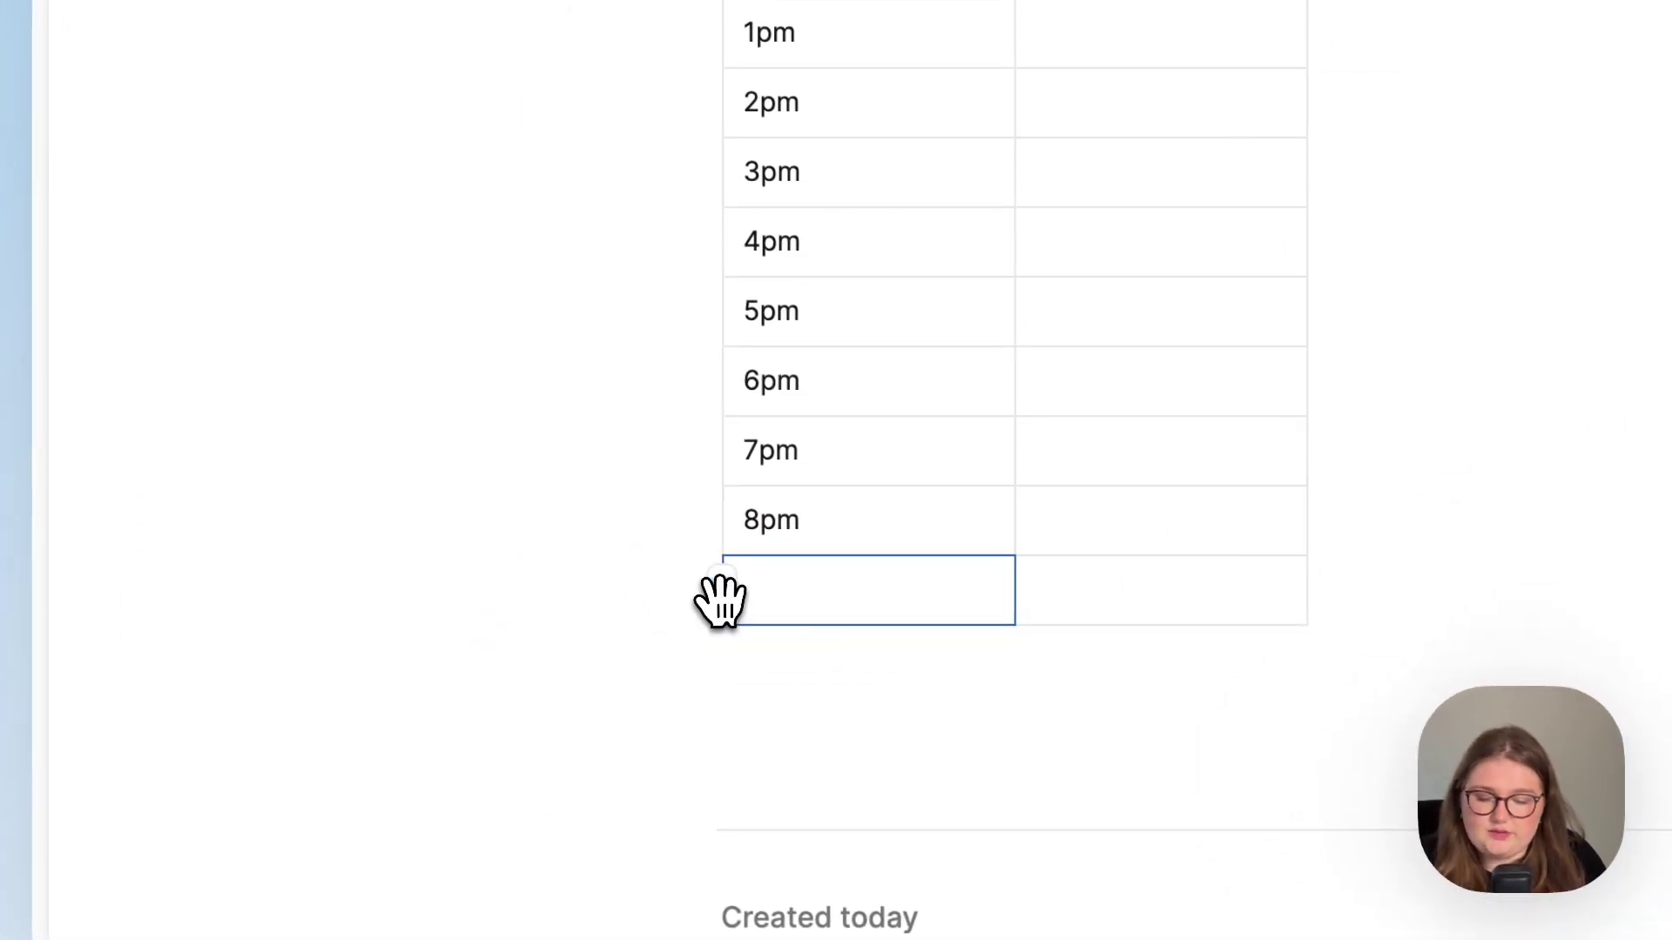
{"action": "left_click", "coordinate": [719, 577]}
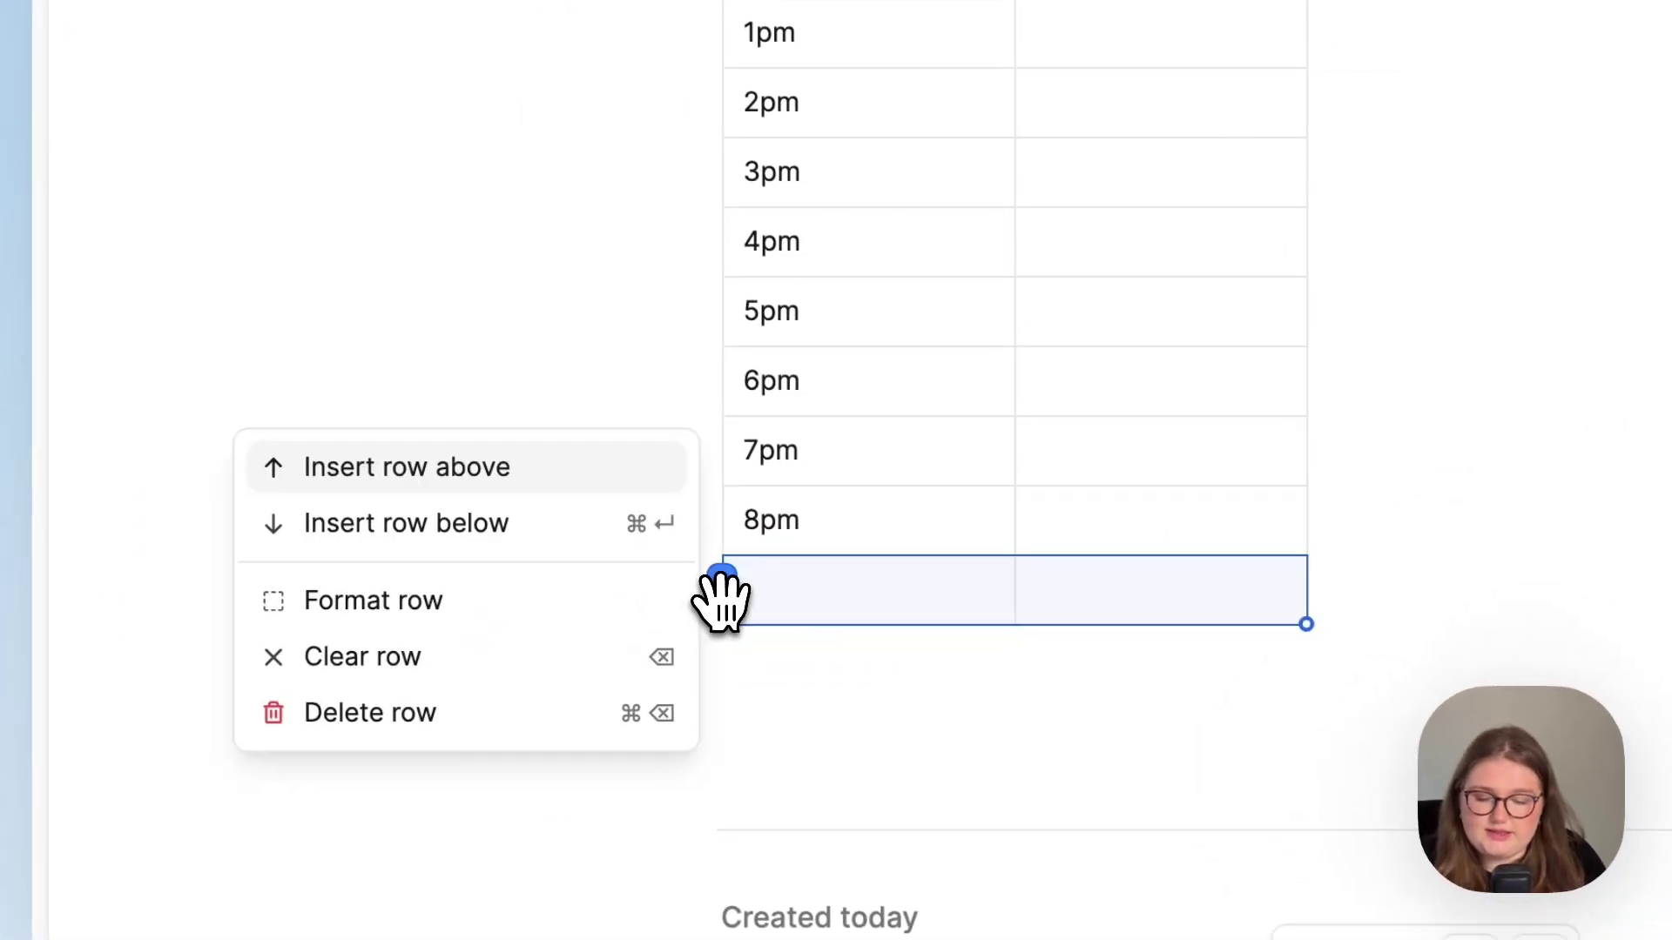
{"action": "left_click", "coordinate": [554, 718]}
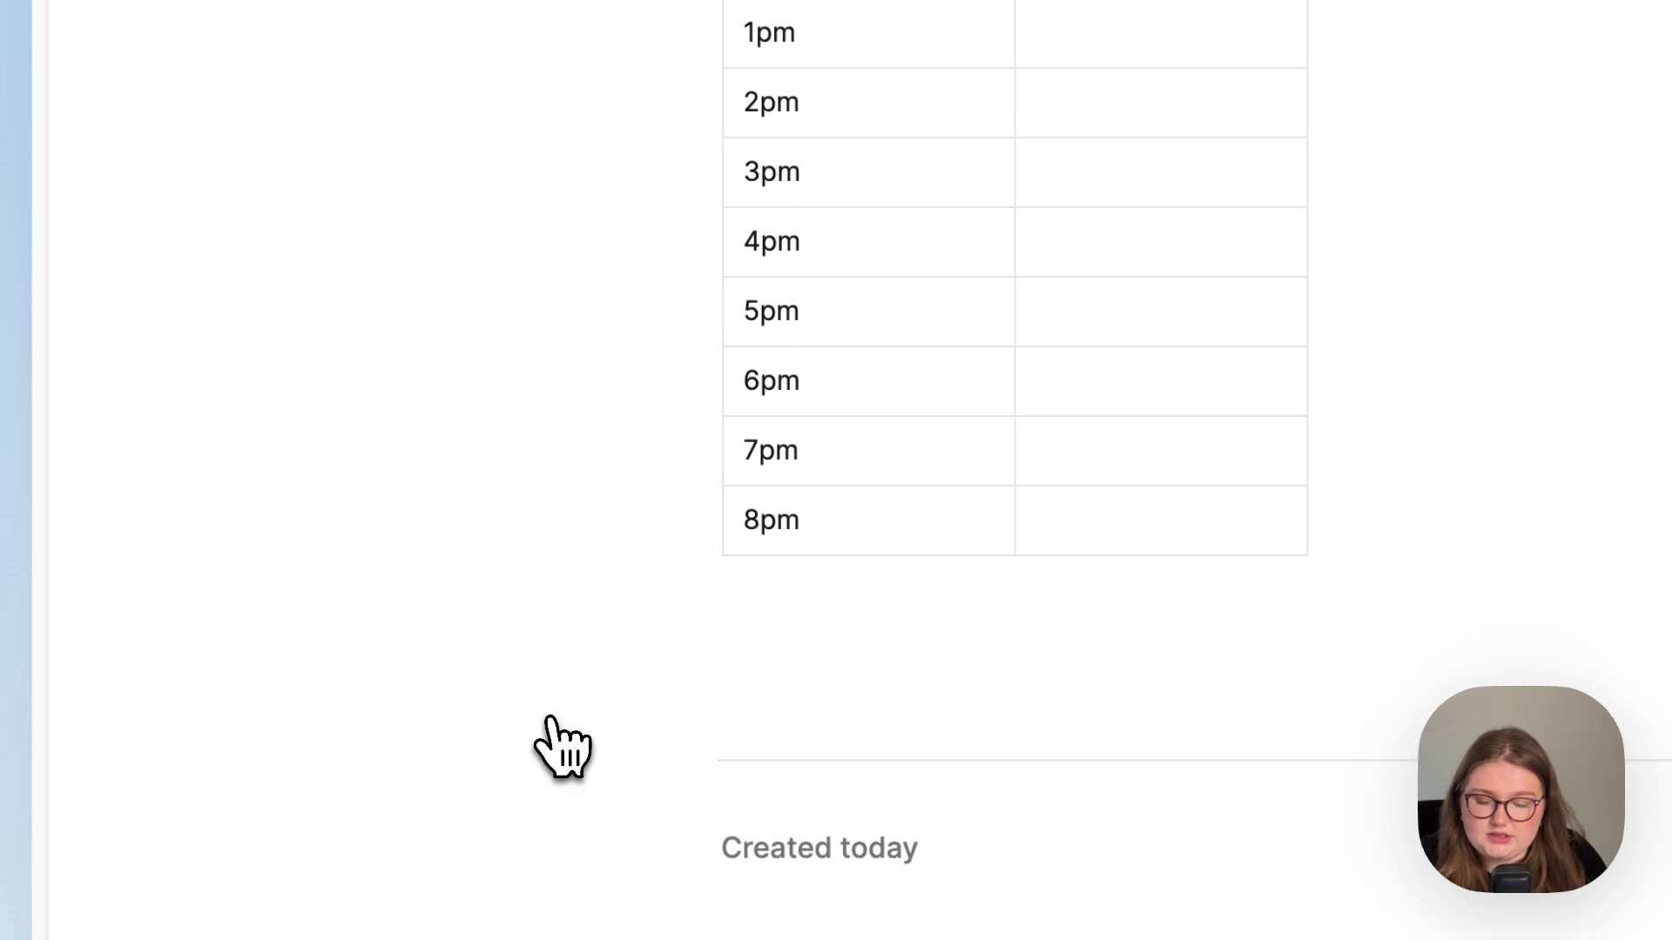
Step: Narrow the time column to fit its labels and set it as the table's header column
{"action": "scroll", "coordinate": [549, 719], "scroll_direction": "up", "scroll_amount": 2}
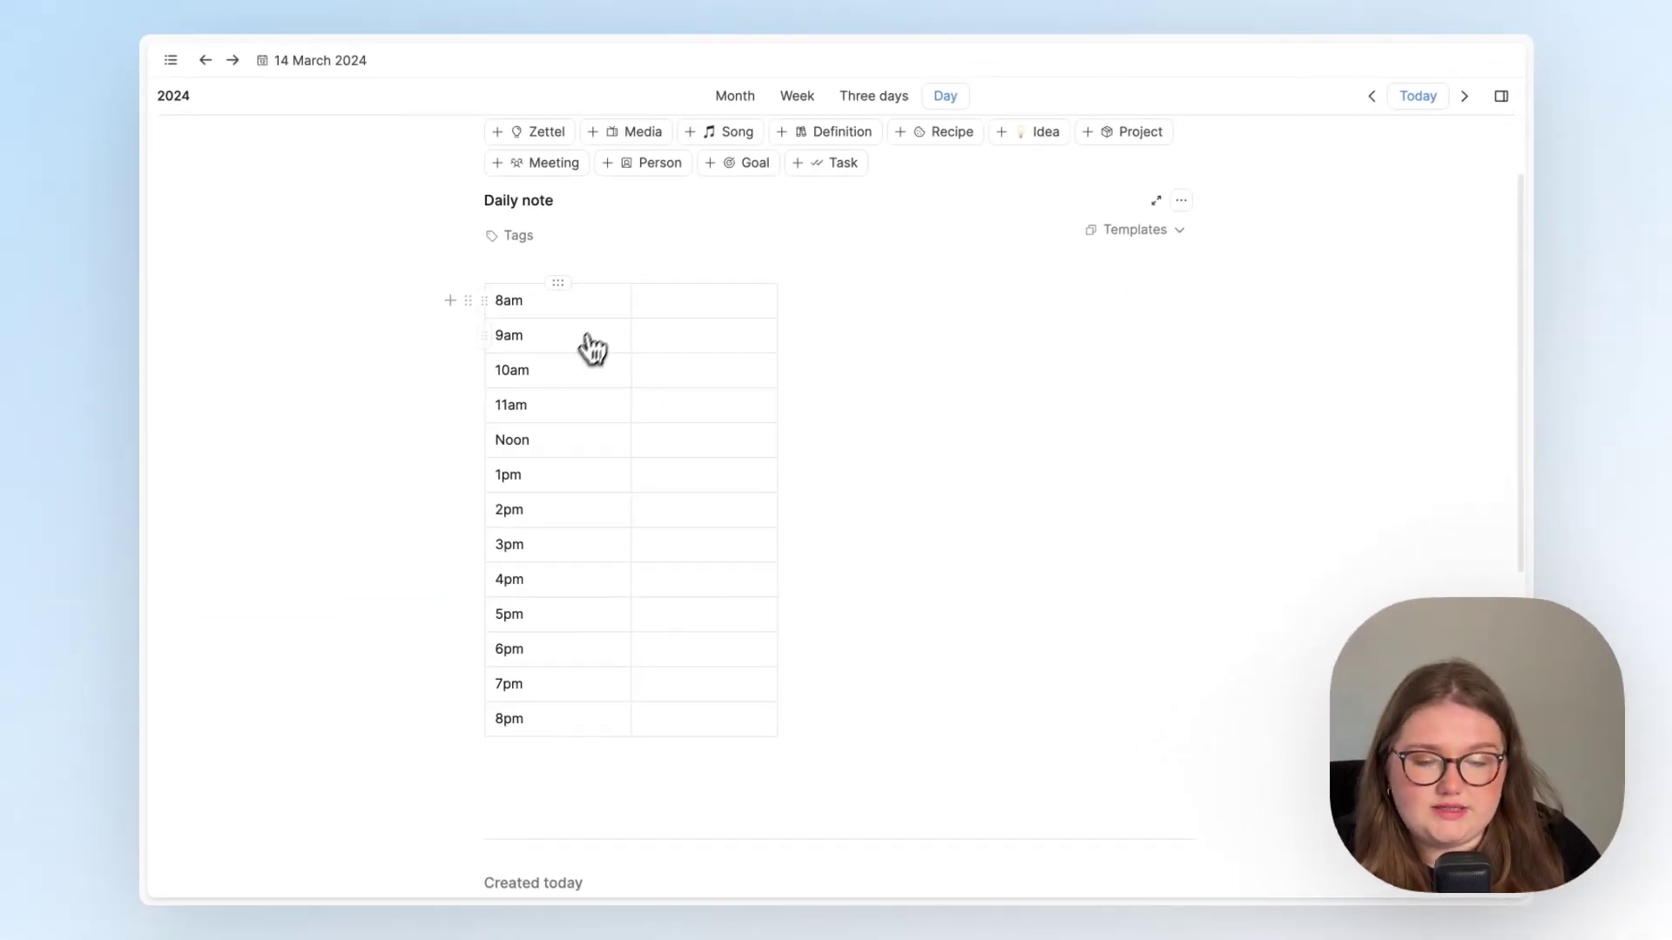
{"action": "left_click_drag", "start_coordinate": [634, 306], "coordinate": [546, 307]}
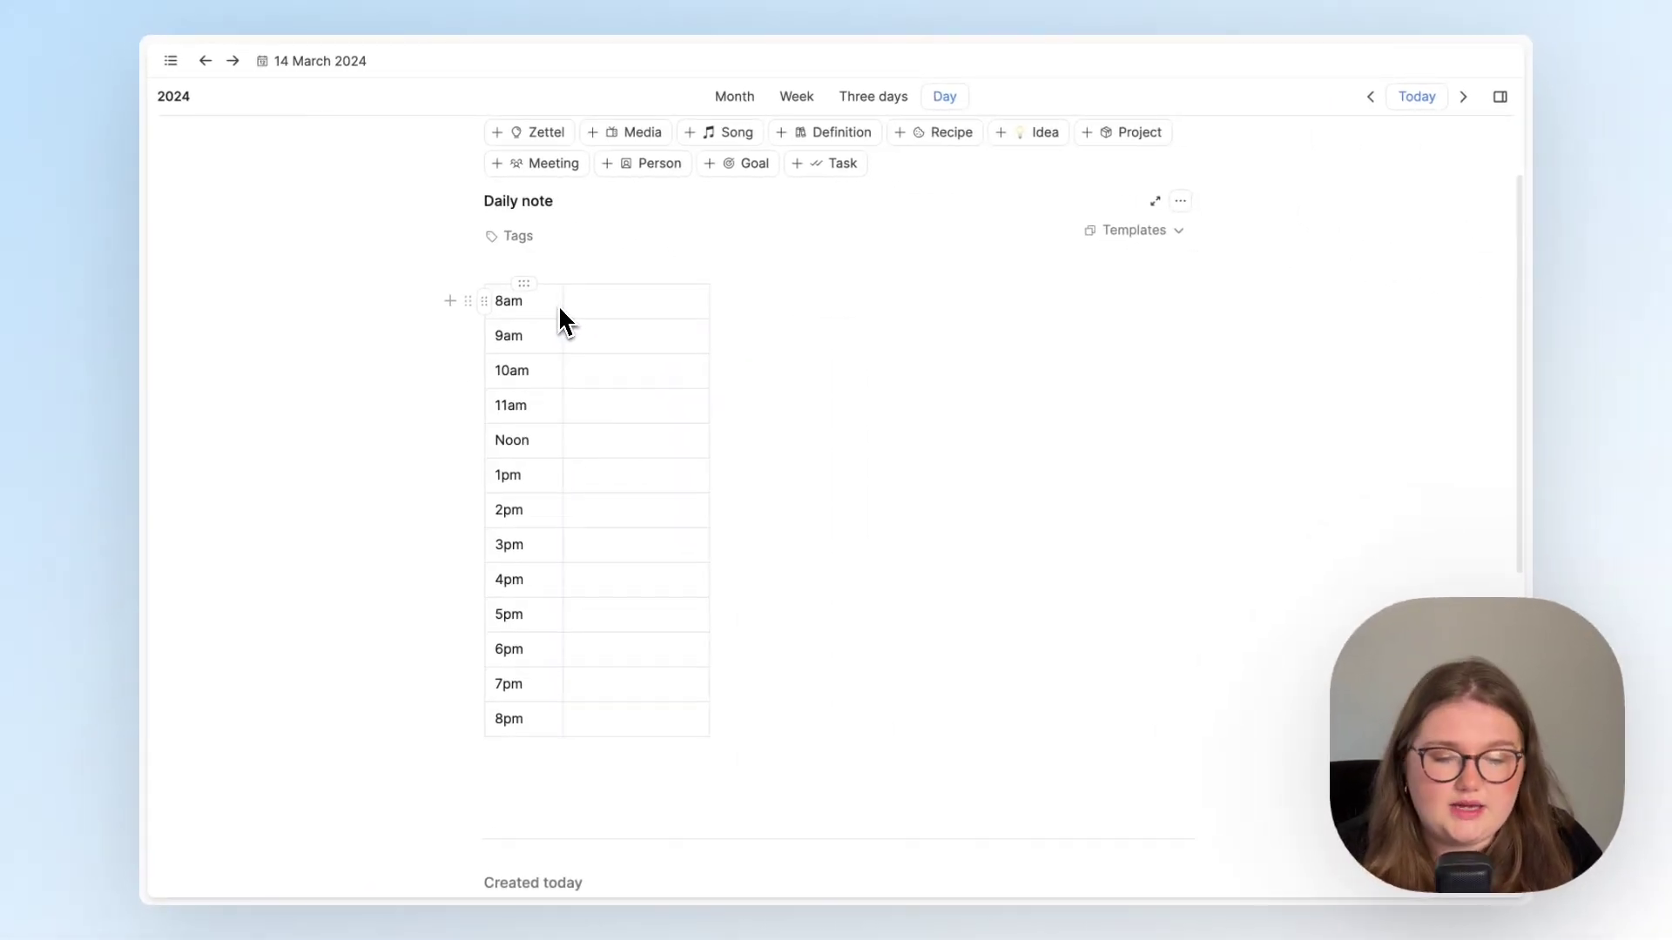
{"action": "left_click", "coordinate": [609, 301]}
{"action": "left_click", "coordinate": [1146, 261]}
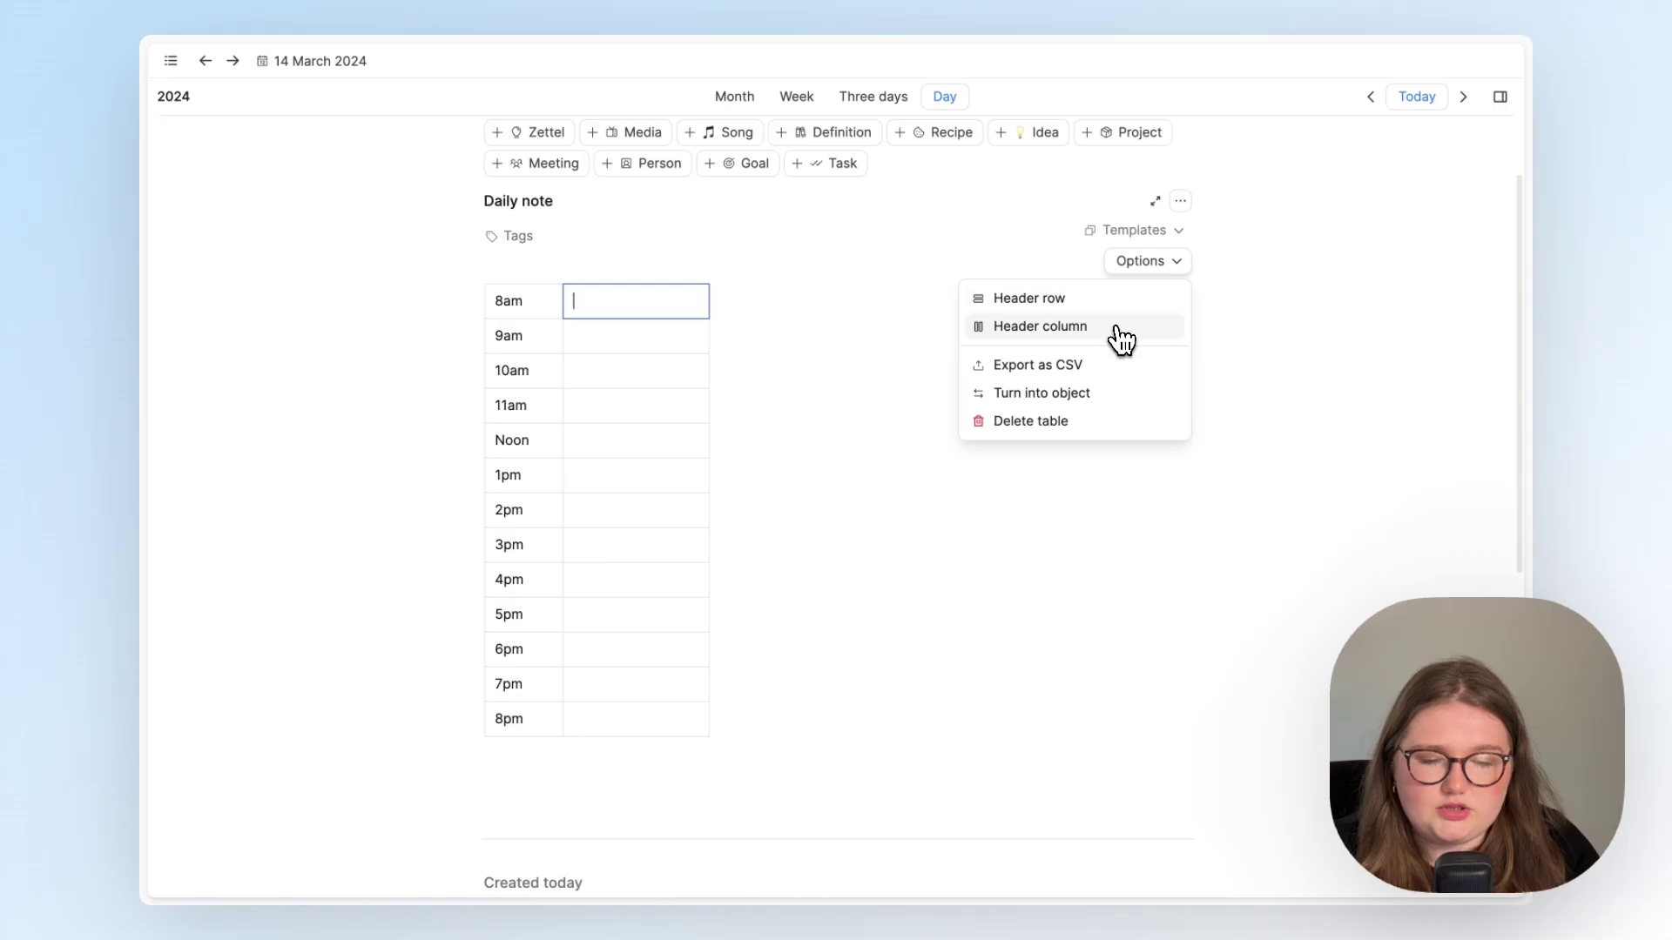
{"action": "left_click", "coordinate": [1121, 338]}
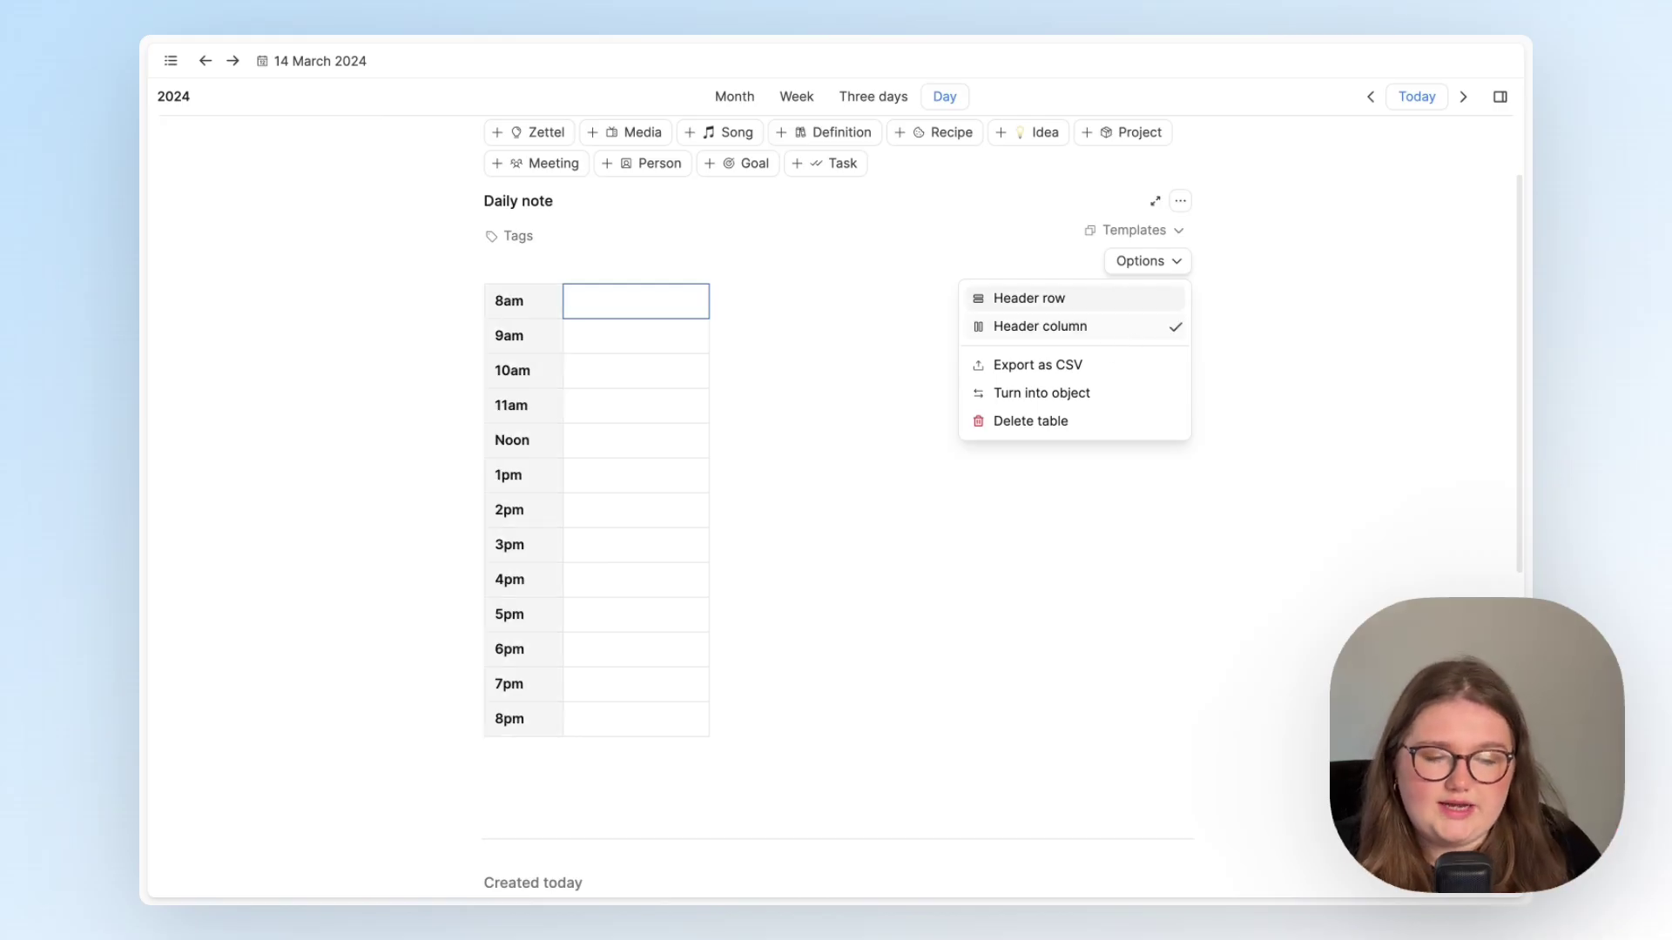
{"action": "left_click", "coordinate": [1119, 339]}
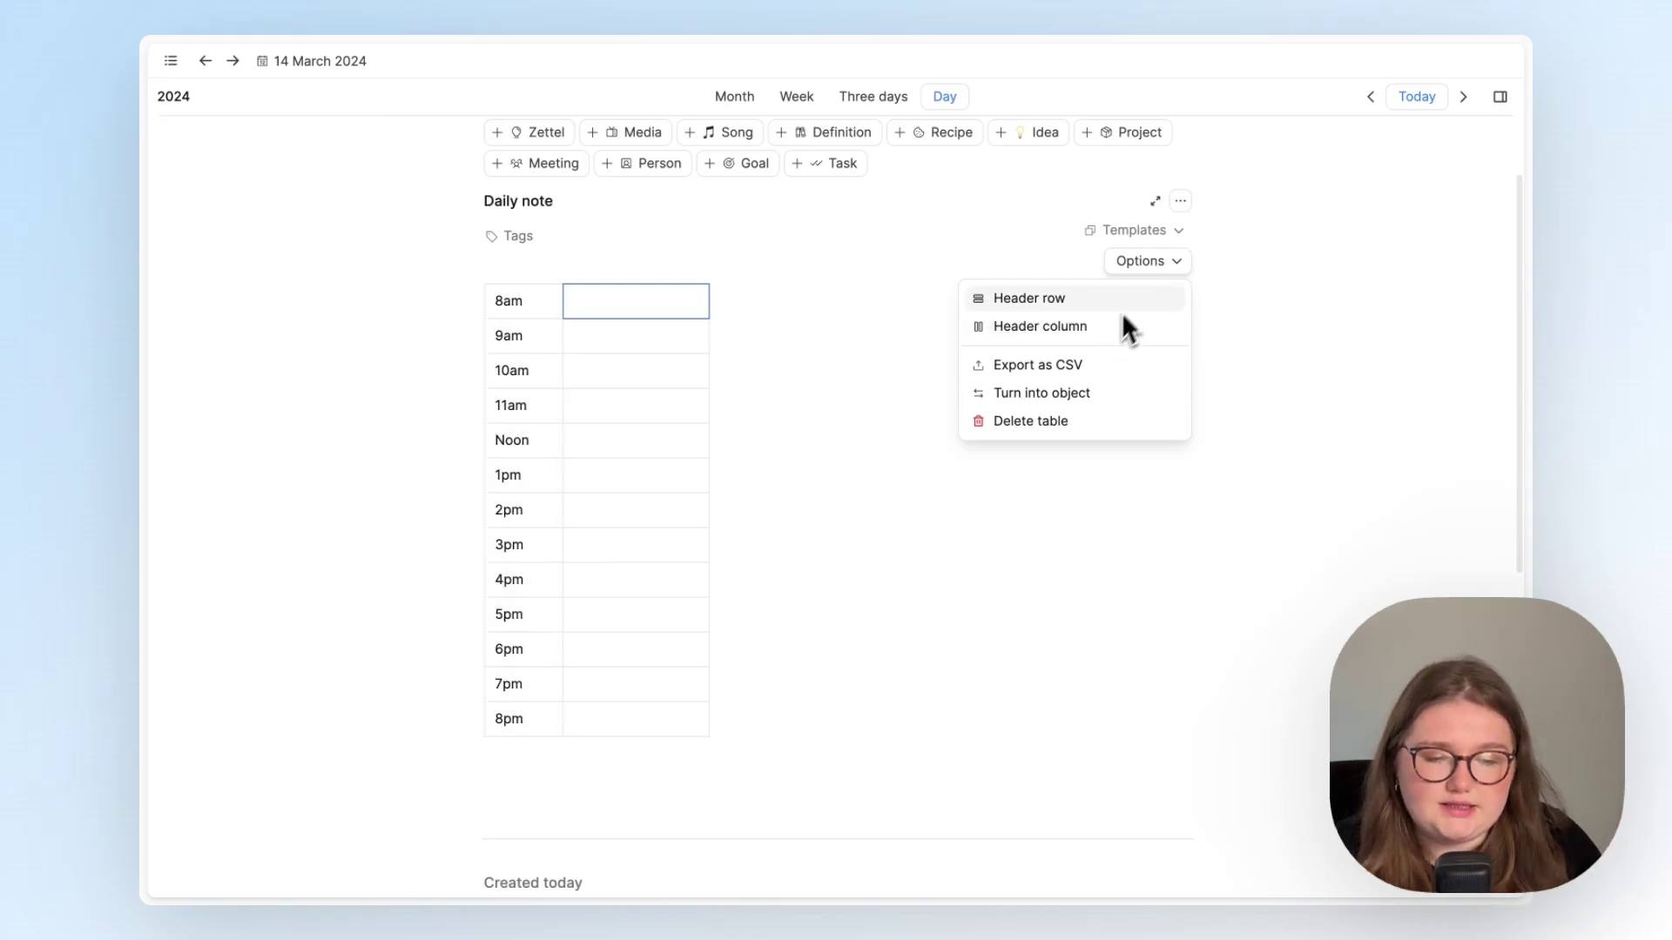
{"action": "left_click", "coordinate": [1129, 323]}
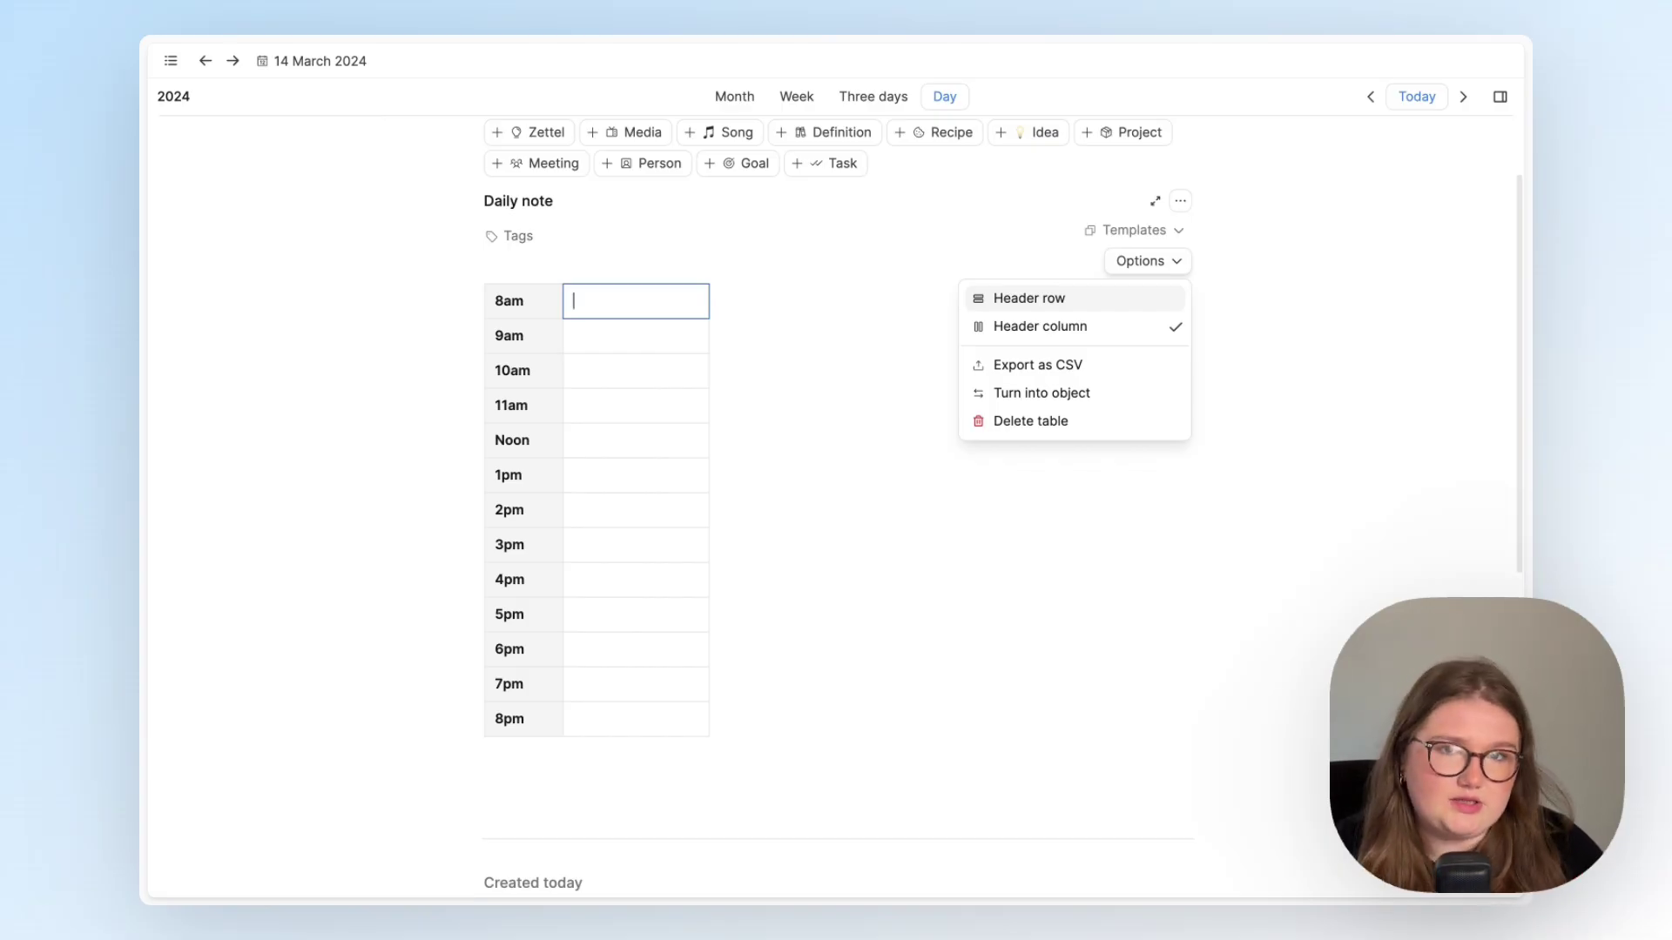
{"action": "left_click", "coordinate": [620, 304]}
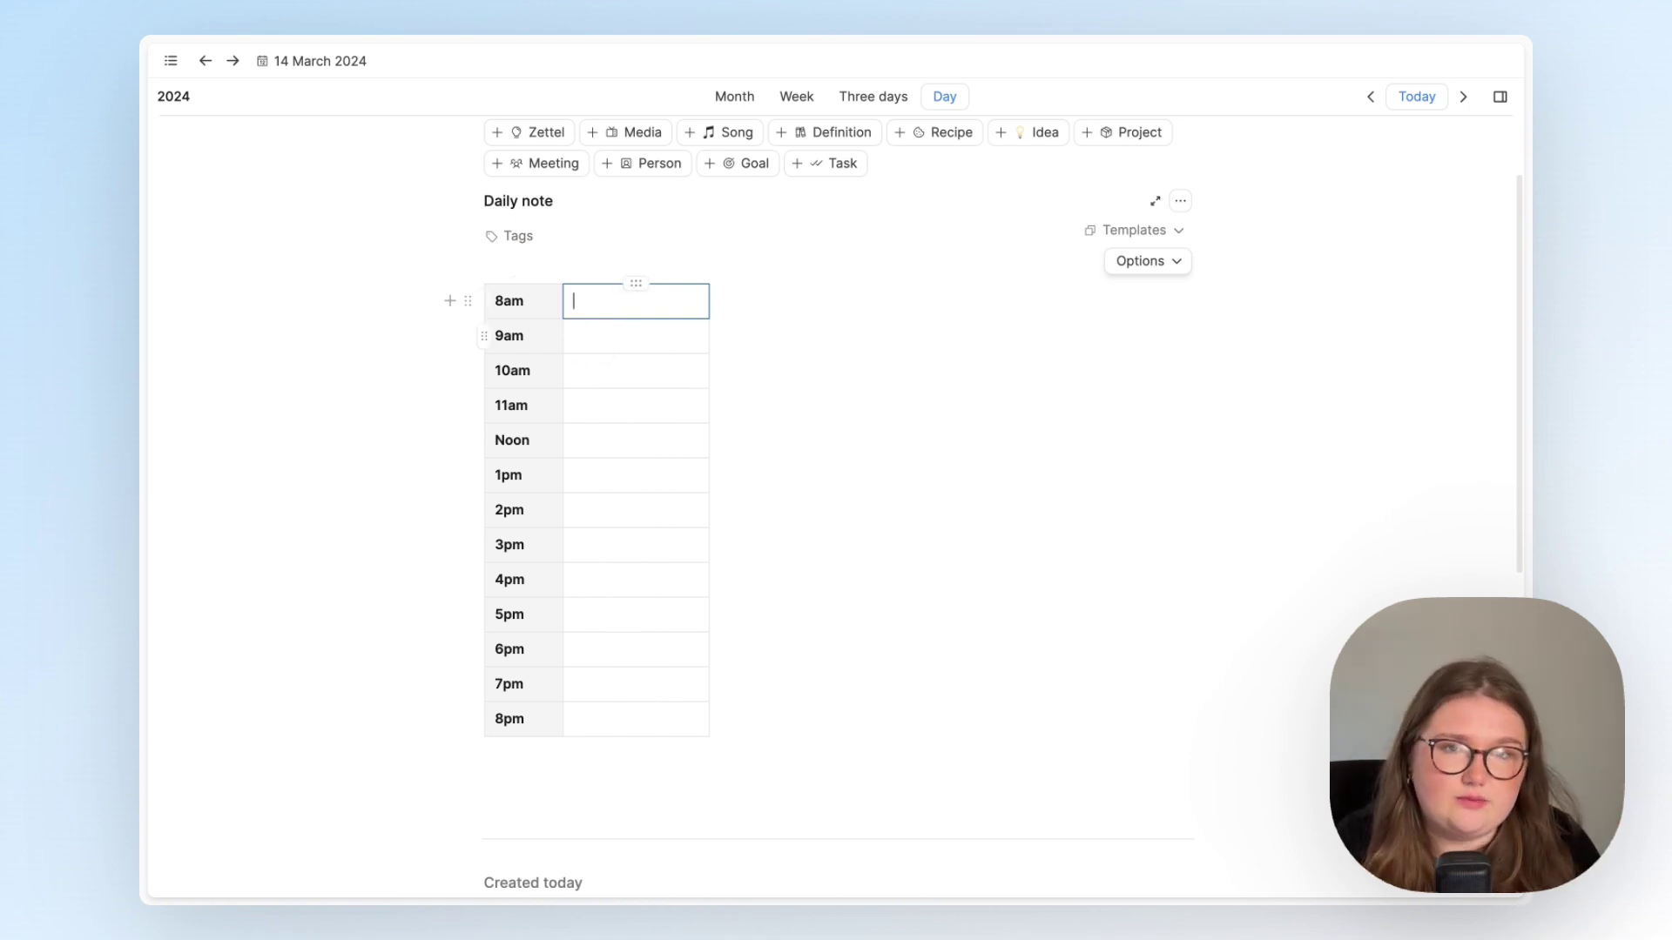
Step: Center-align the time labels in the first column of the hourly table
{"action": "left_click", "coordinate": [524, 283]}
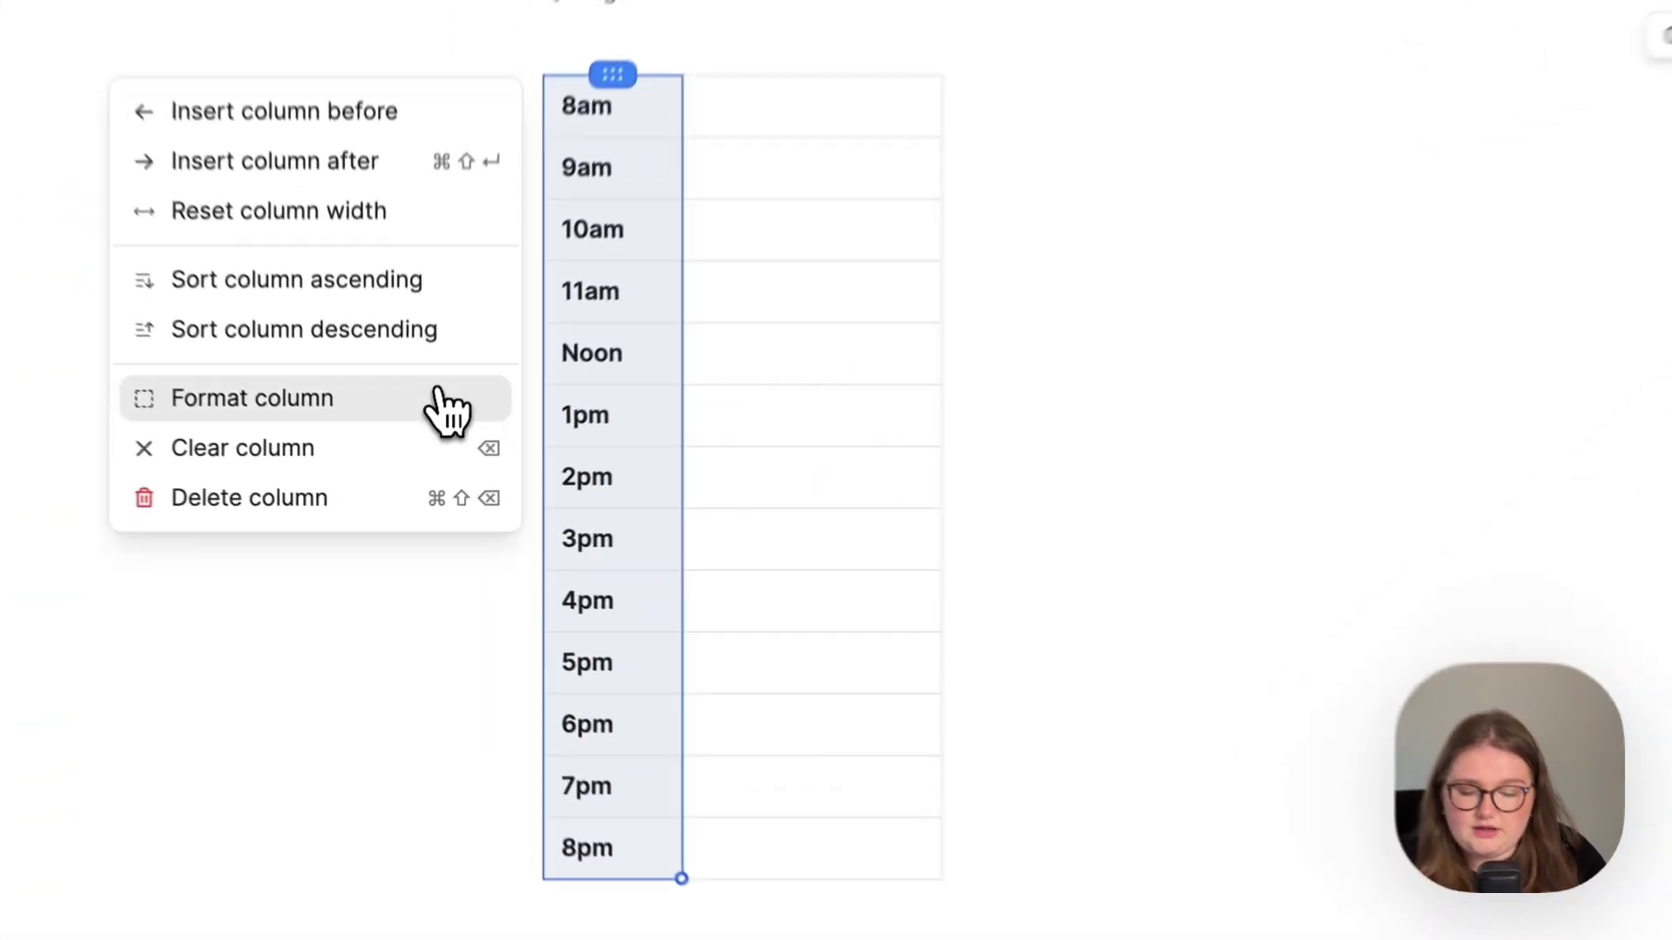
{"action": "left_click", "coordinate": [442, 402]}
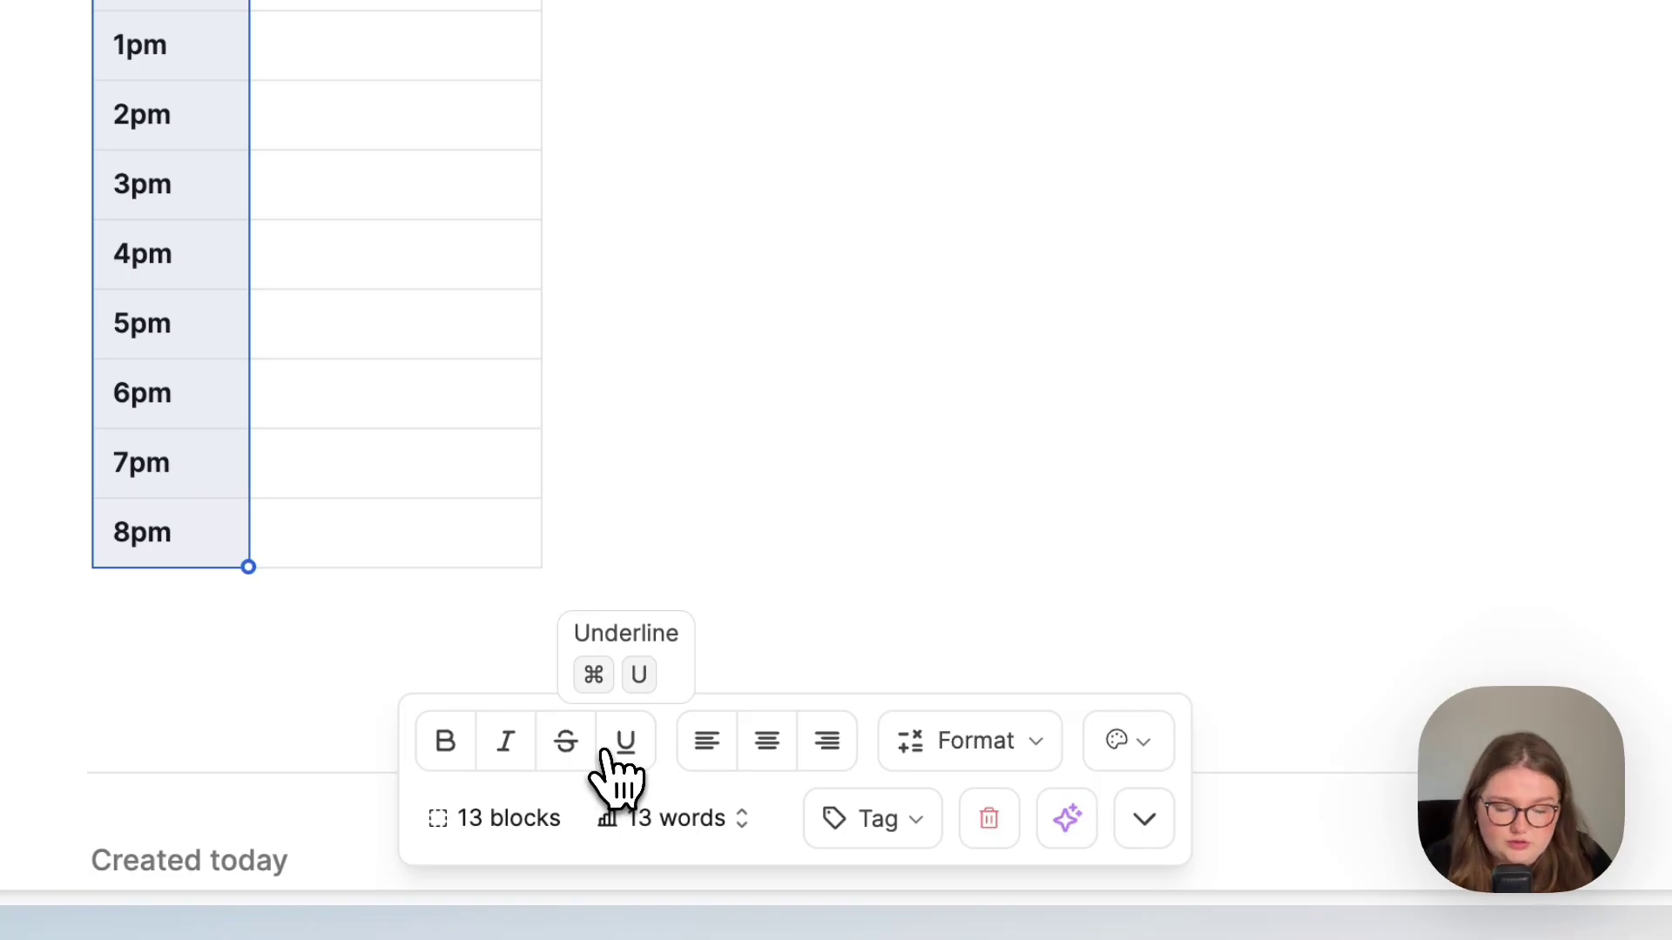
{"action": "left_click", "coordinate": [766, 741]}
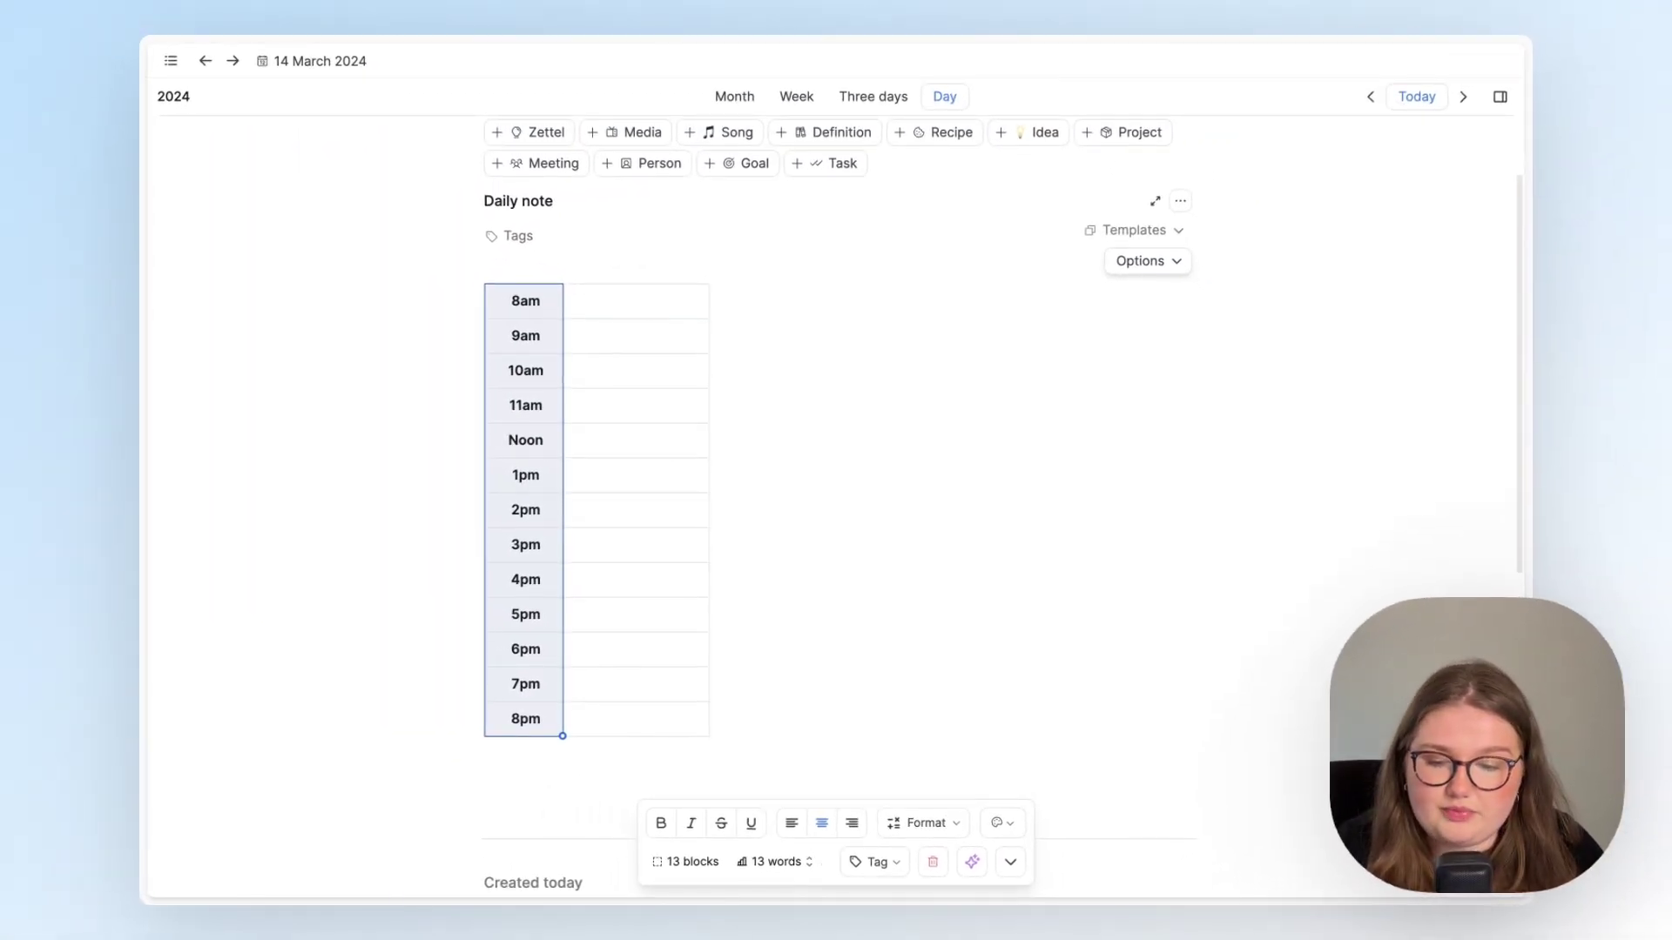
{"action": "left_click", "coordinate": [901, 609]}
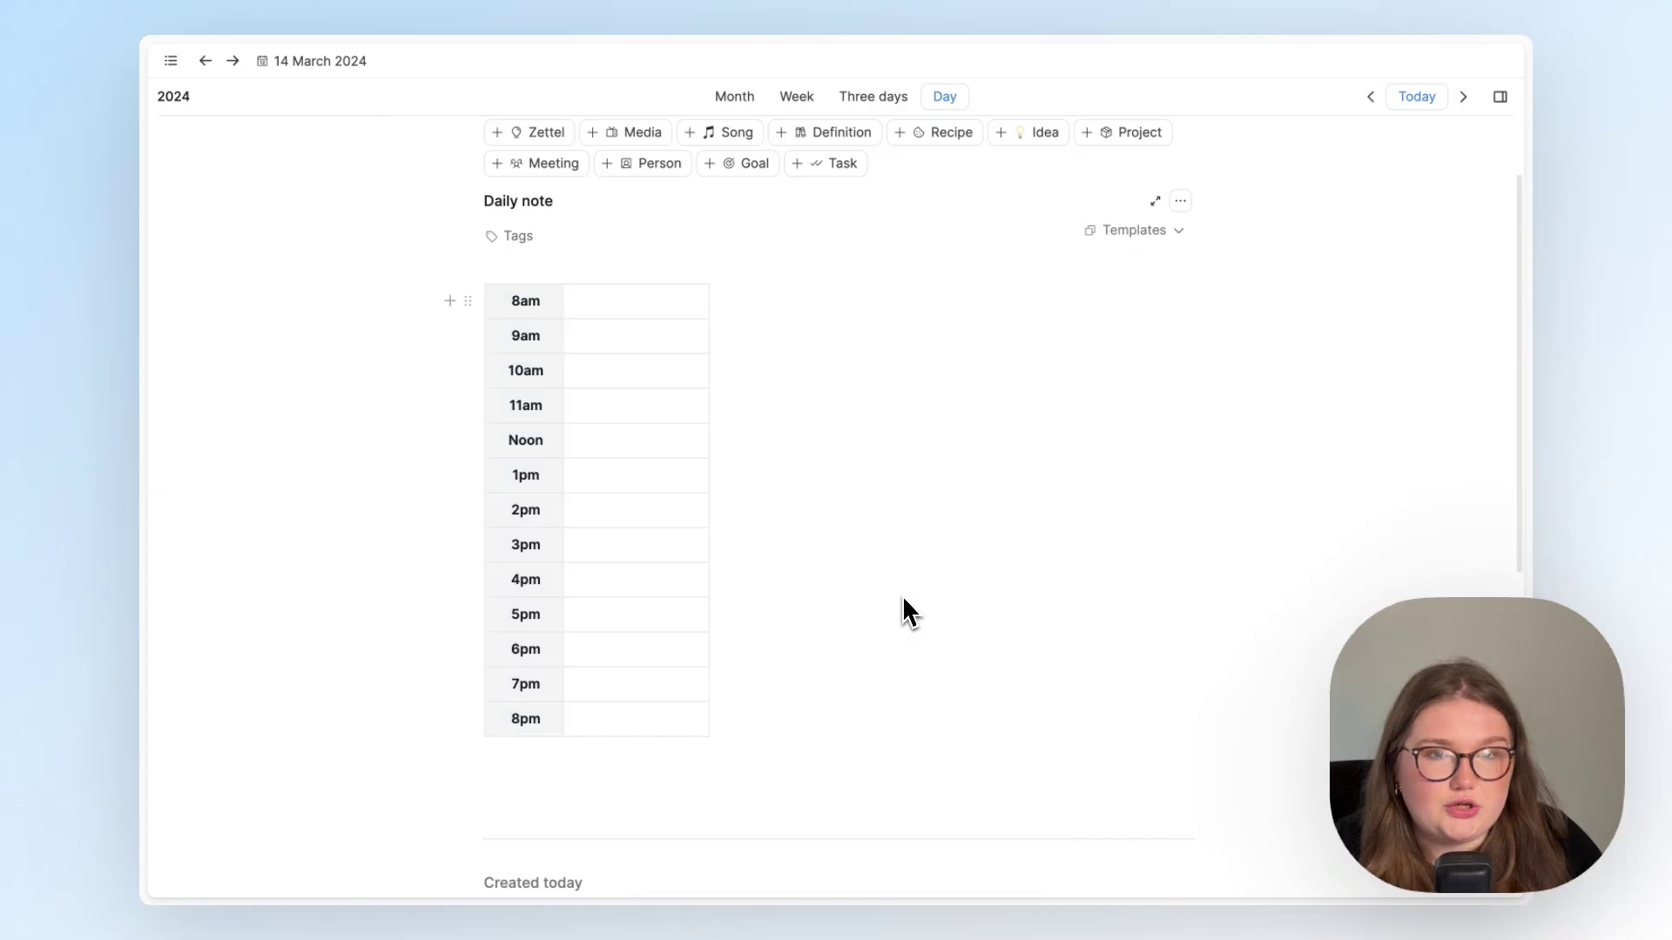
Step: Insert a new table below the hourly table in the daily note
{"action": "scroll", "coordinate": [903, 610], "scroll_direction": "down", "scroll_amount": 1}
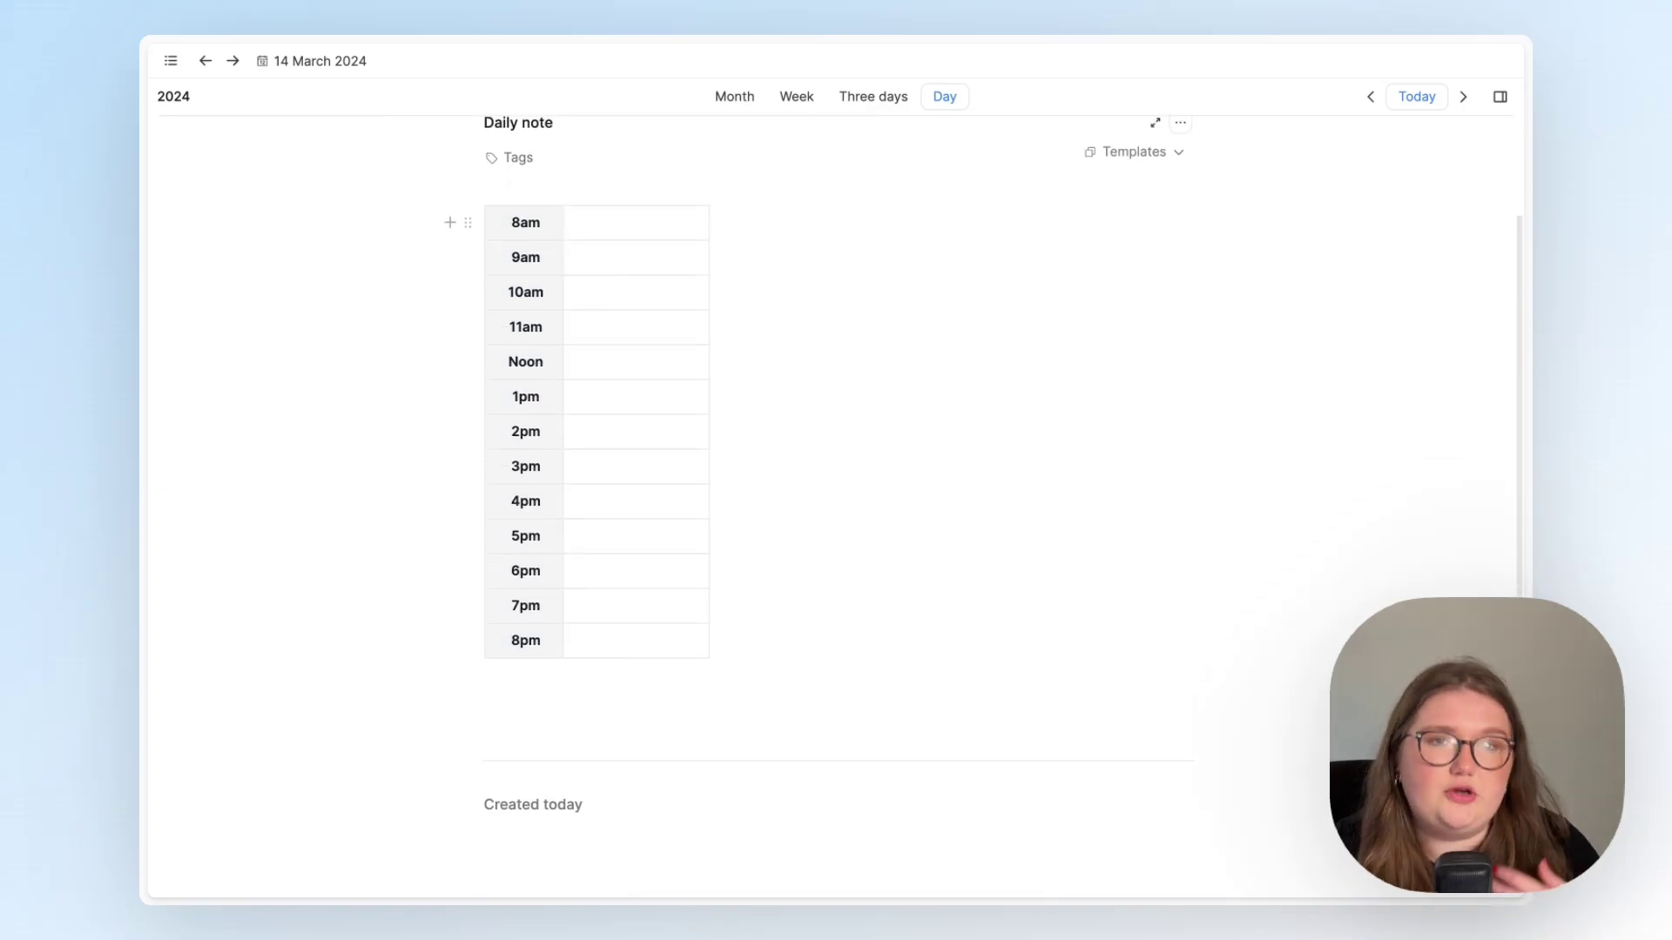
{"action": "scroll", "coordinate": [903, 609], "scroll_direction": "down", "scroll_amount": 1}
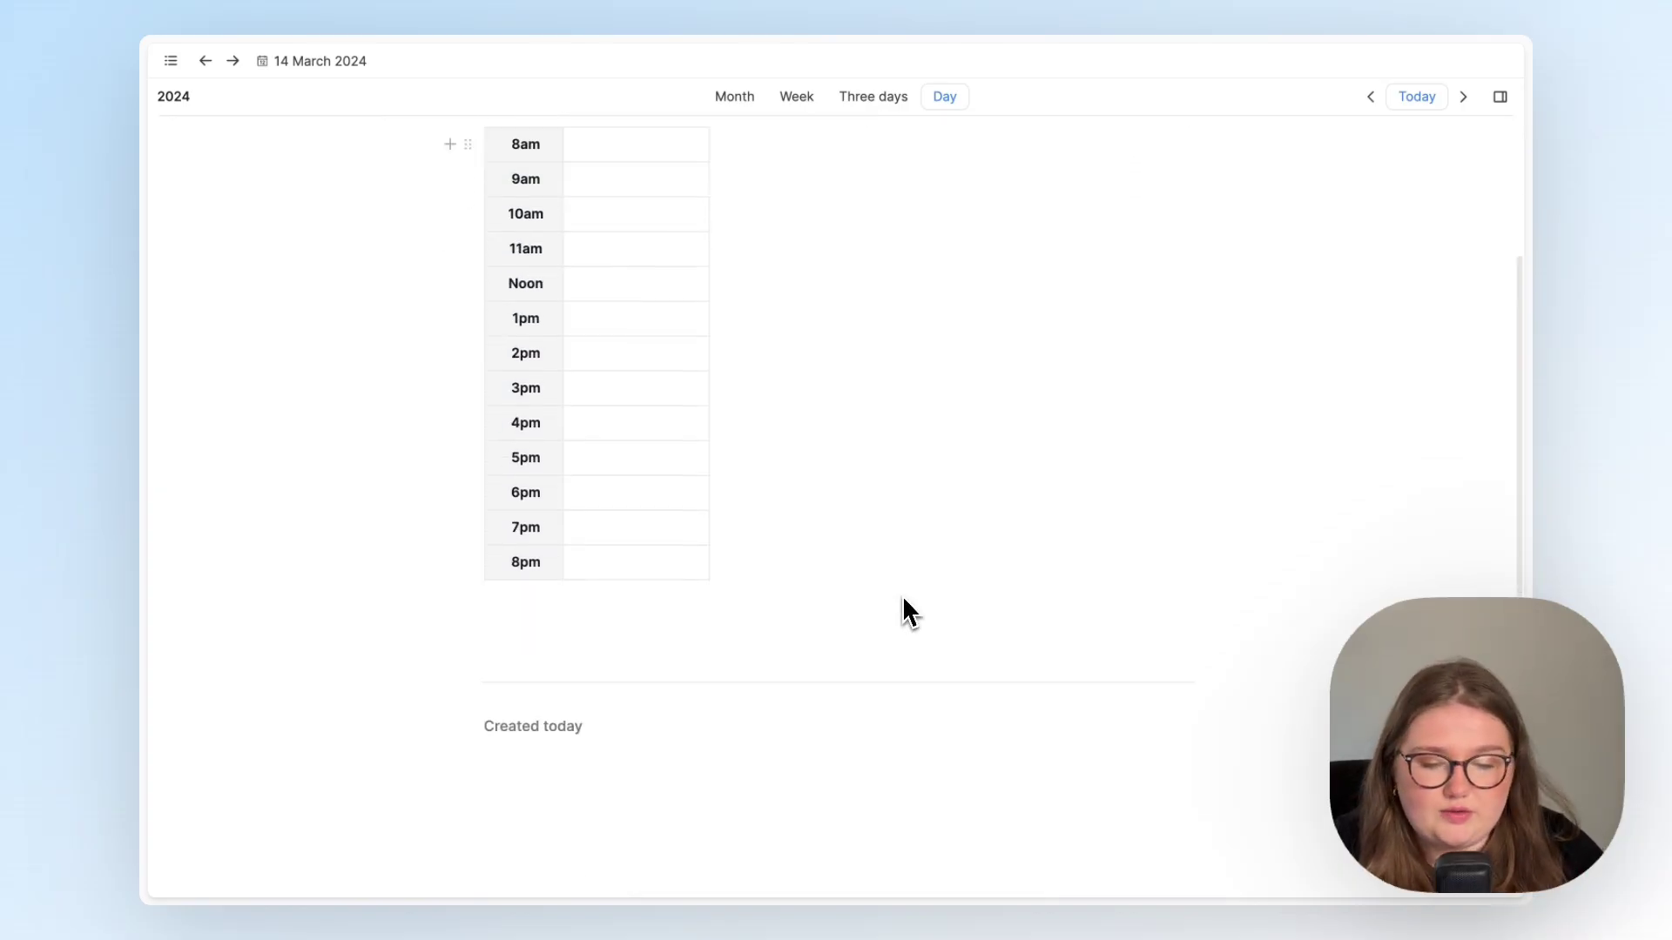
{"action": "mouse_move", "coordinate": [556, 607]}
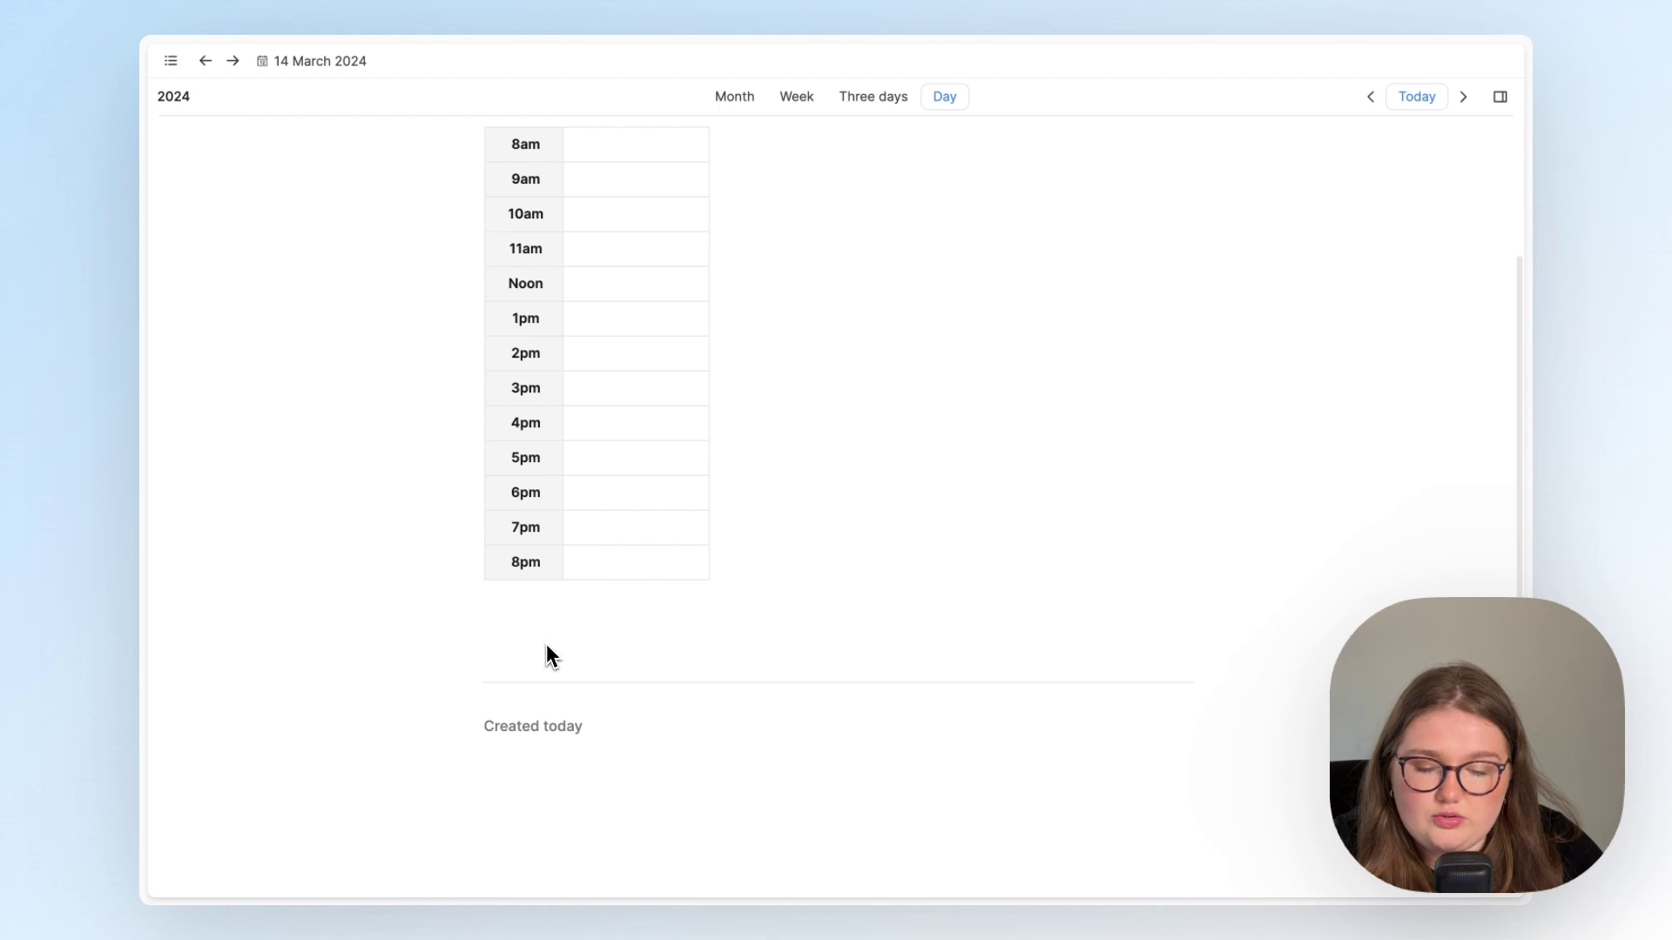
{"action": "scroll", "coordinate": [547, 655], "scroll_direction": "up", "scroll_amount": 2}
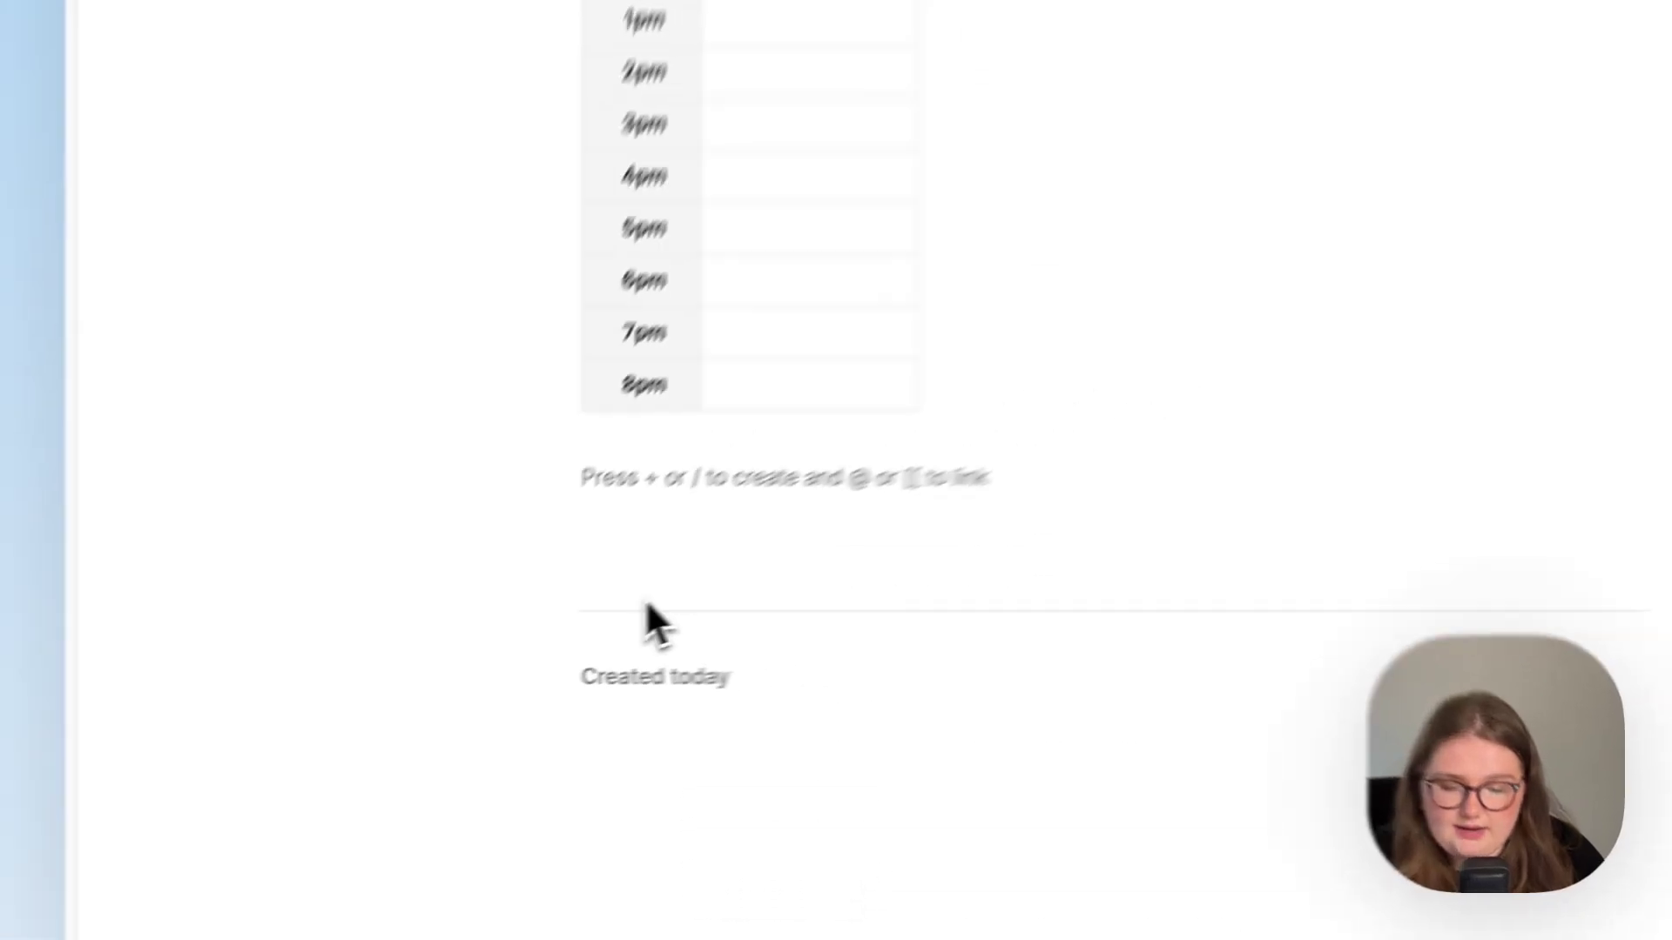
{"action": "type", "text": "/tab"}
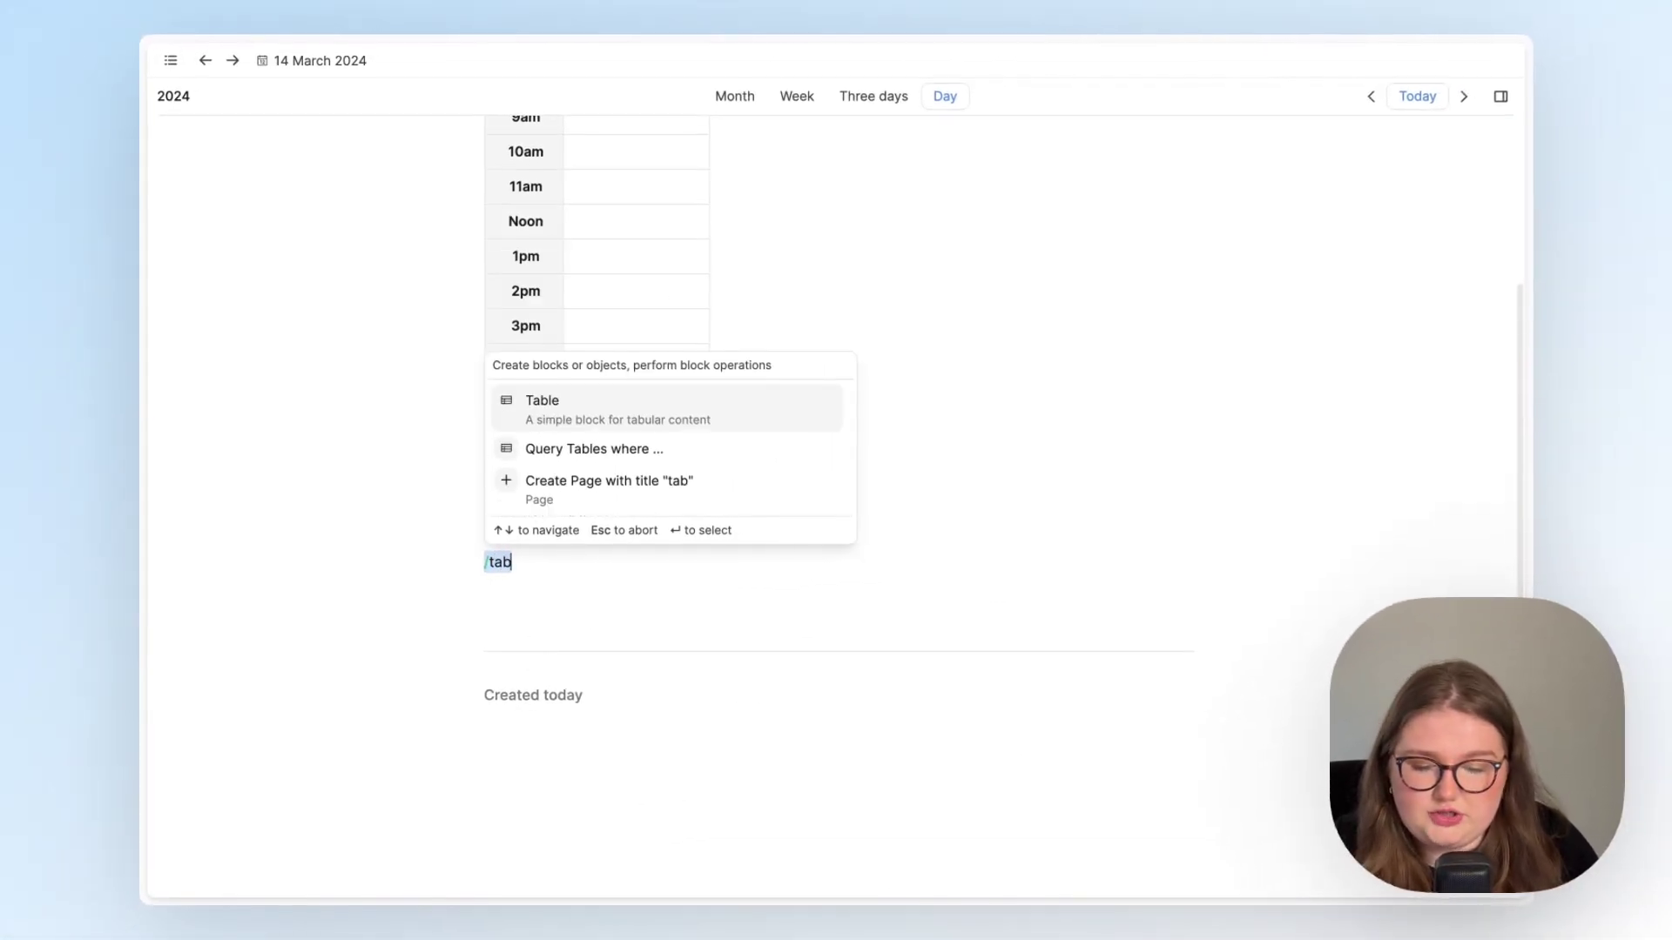
{"action": "key", "text": "Return"}
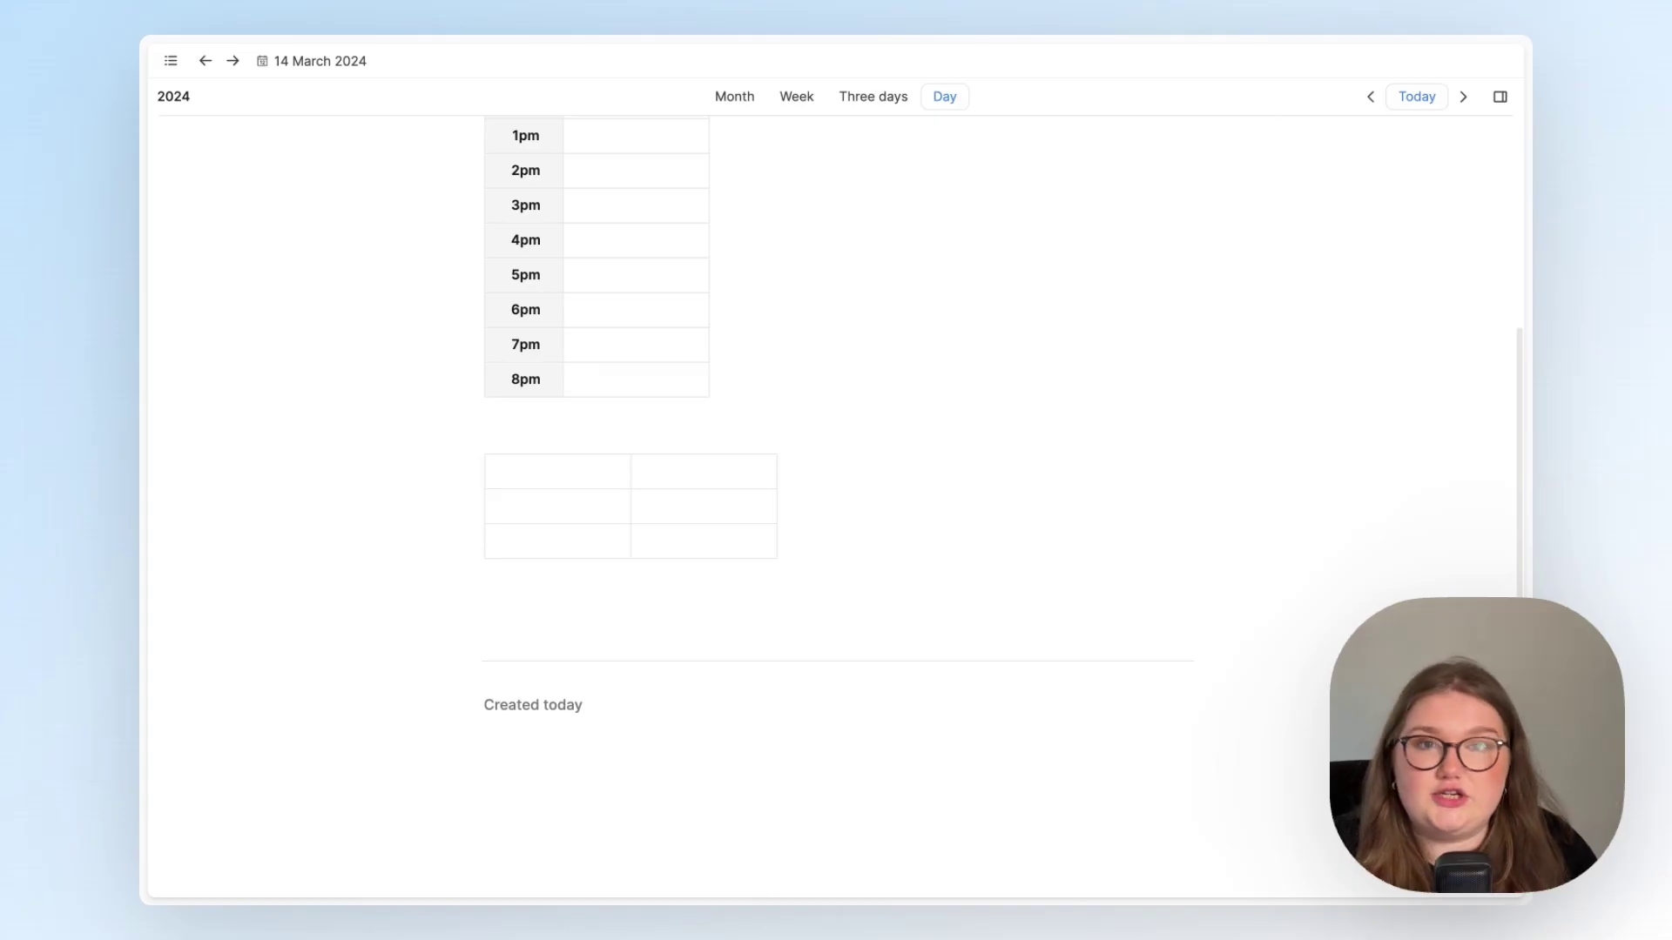
Step: Number the new table's first column 1, 2 and 3 from the top and center the numbers
{"action": "left_click", "coordinate": [523, 477]}
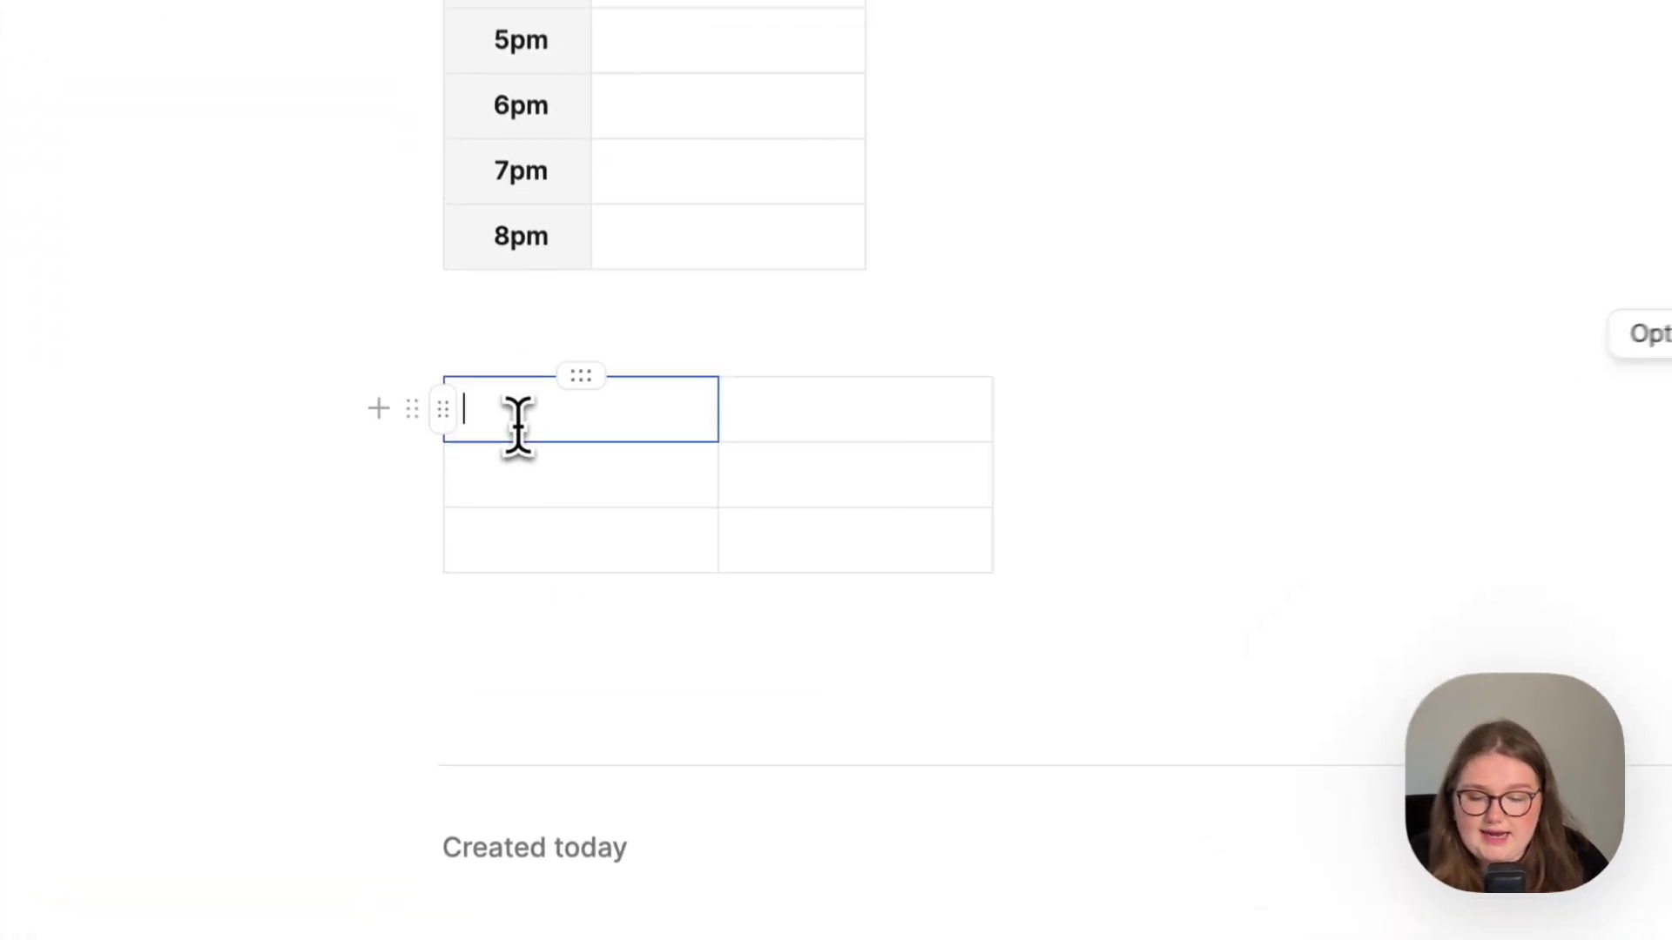
{"action": "type", "text": "1"}
{"action": "key", "text": "Return"}
{"action": "type", "text": "2"}
{"action": "key", "text": "Return"}
{"action": "type", "text": "3"}
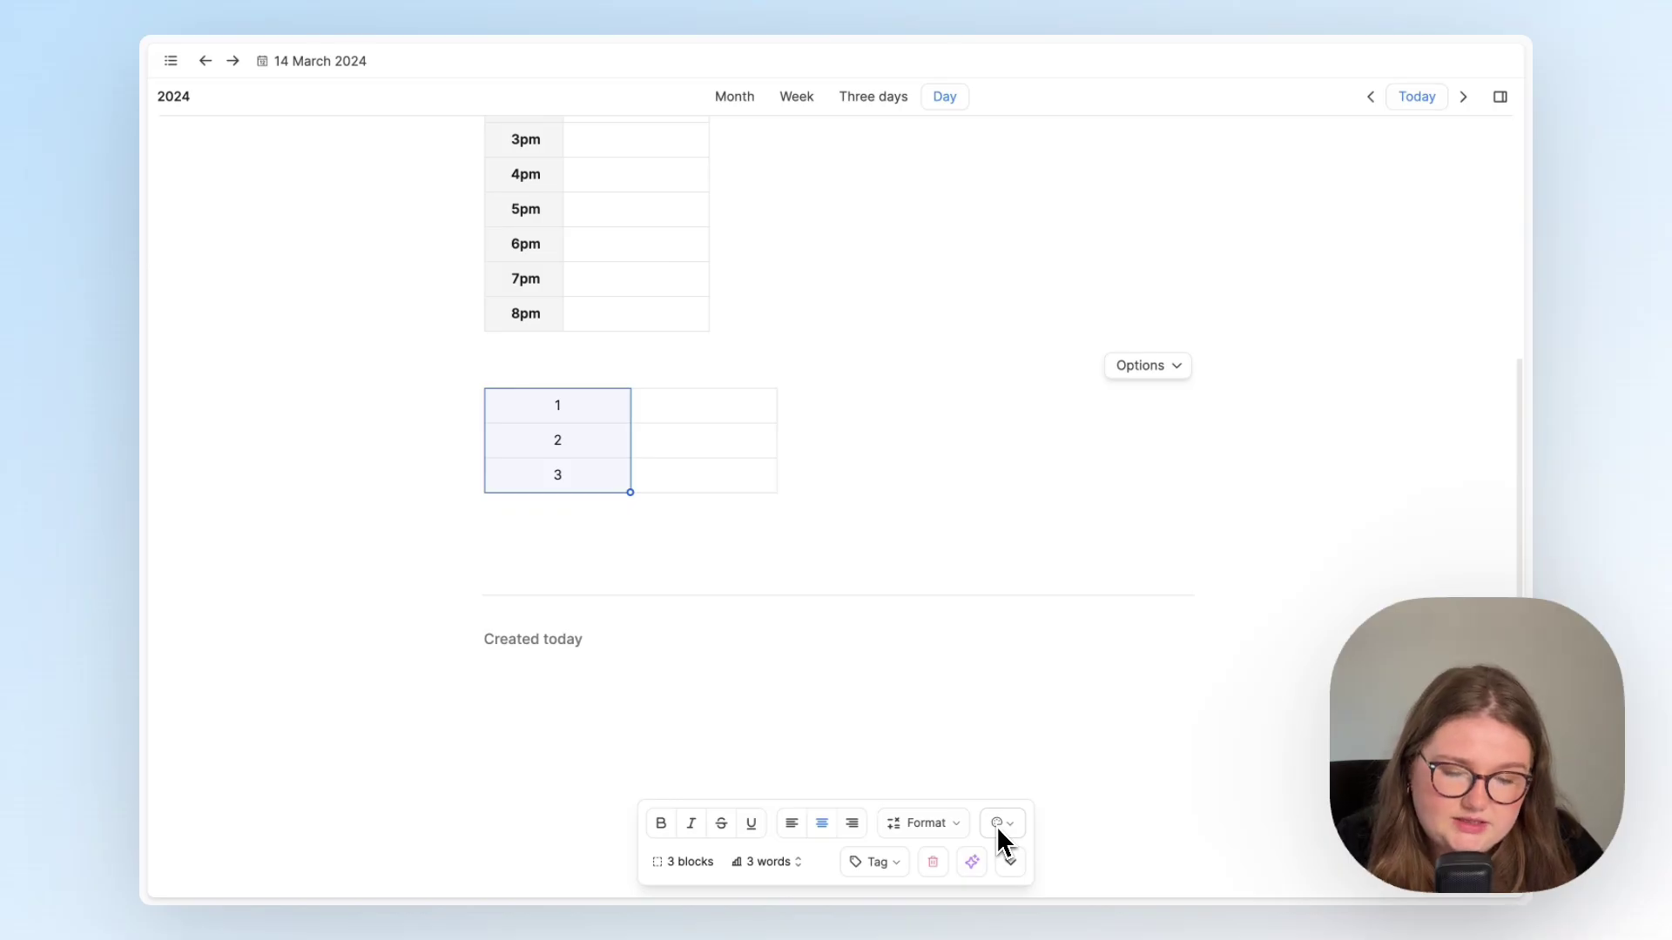
{"action": "left_click", "coordinate": [1018, 464]}
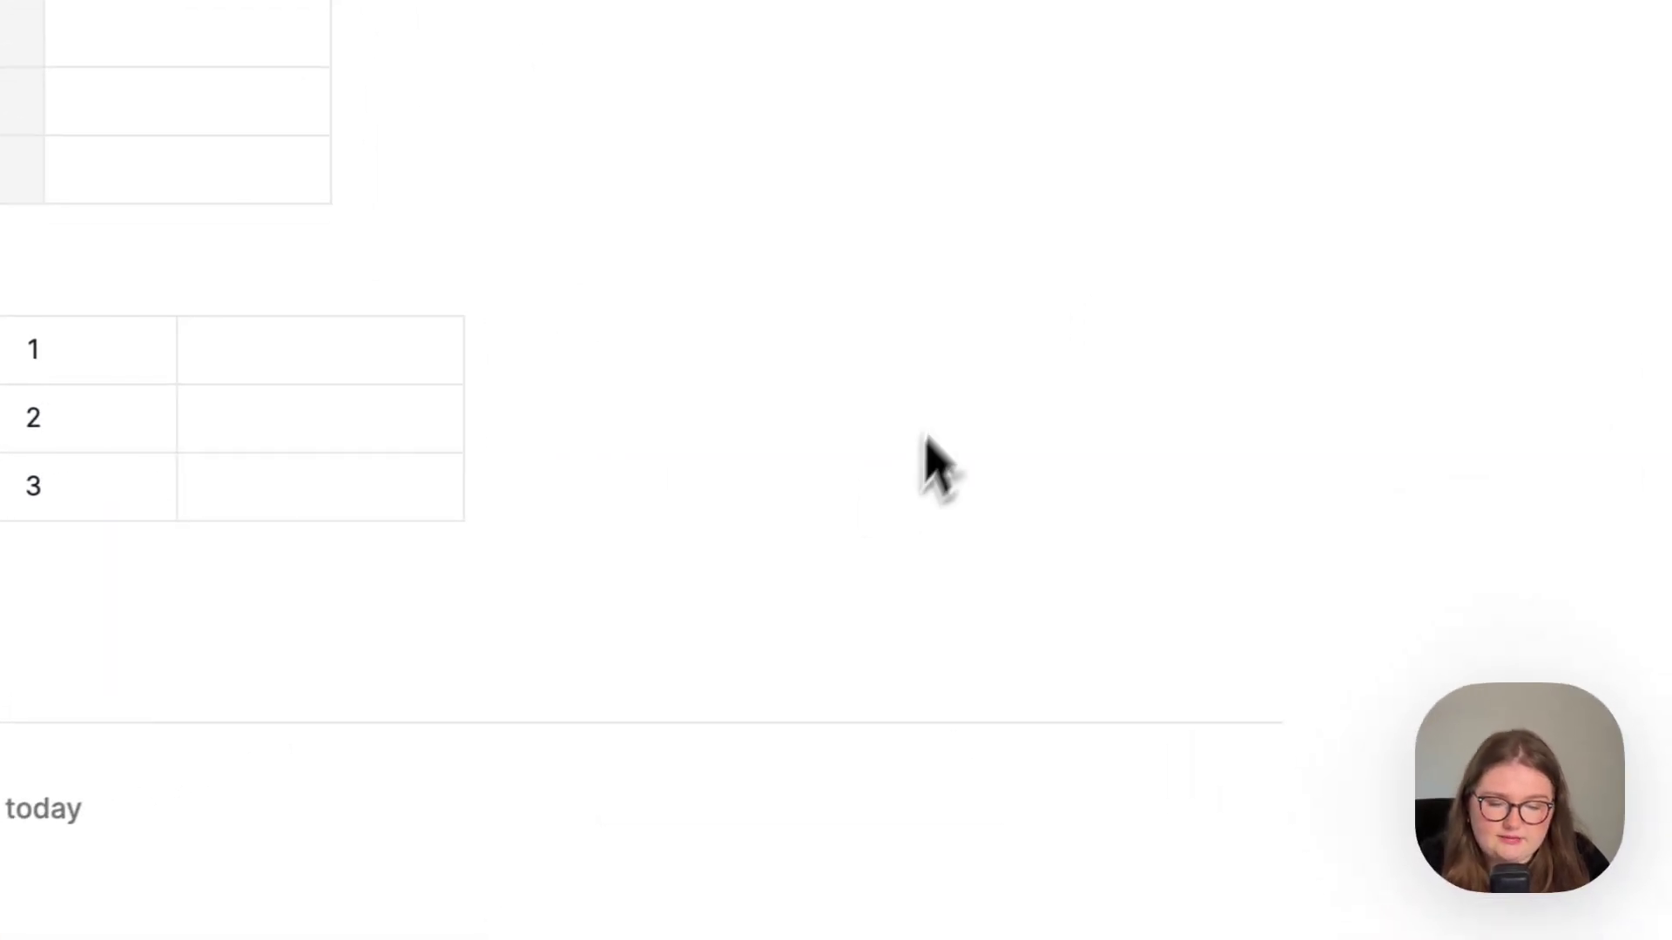
Step: Set the numbered column as the header column of the new table
{"action": "left_click", "coordinate": [129, 372]}
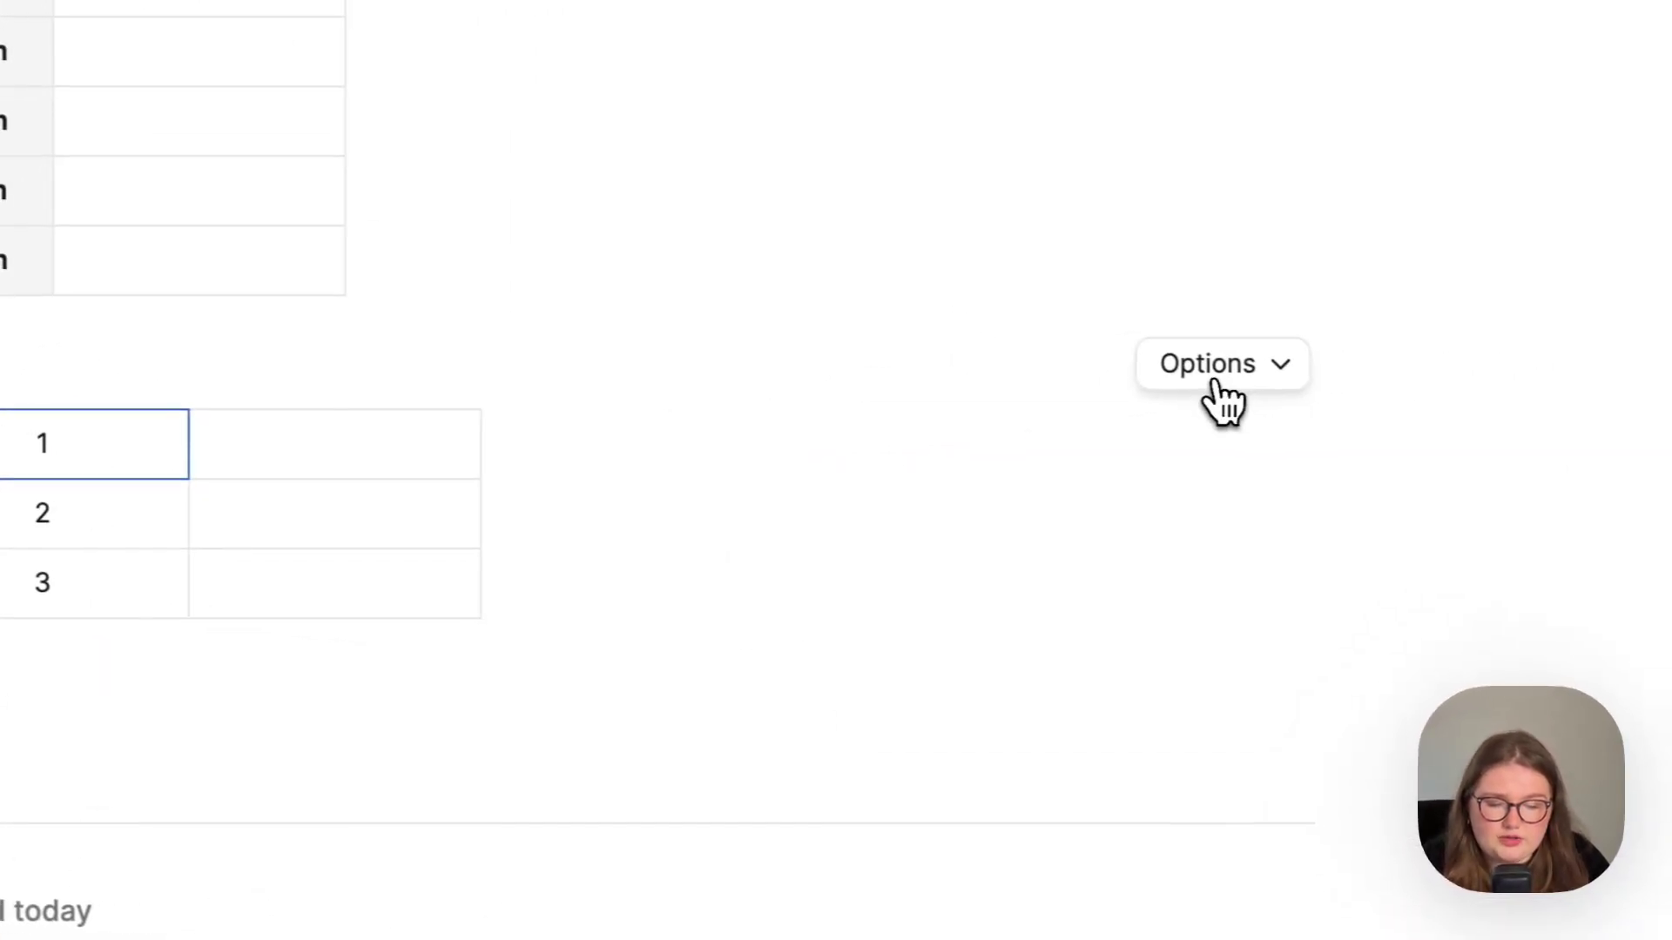
{"action": "left_click", "coordinate": [1200, 279]}
{"action": "left_click", "coordinate": [1176, 492]}
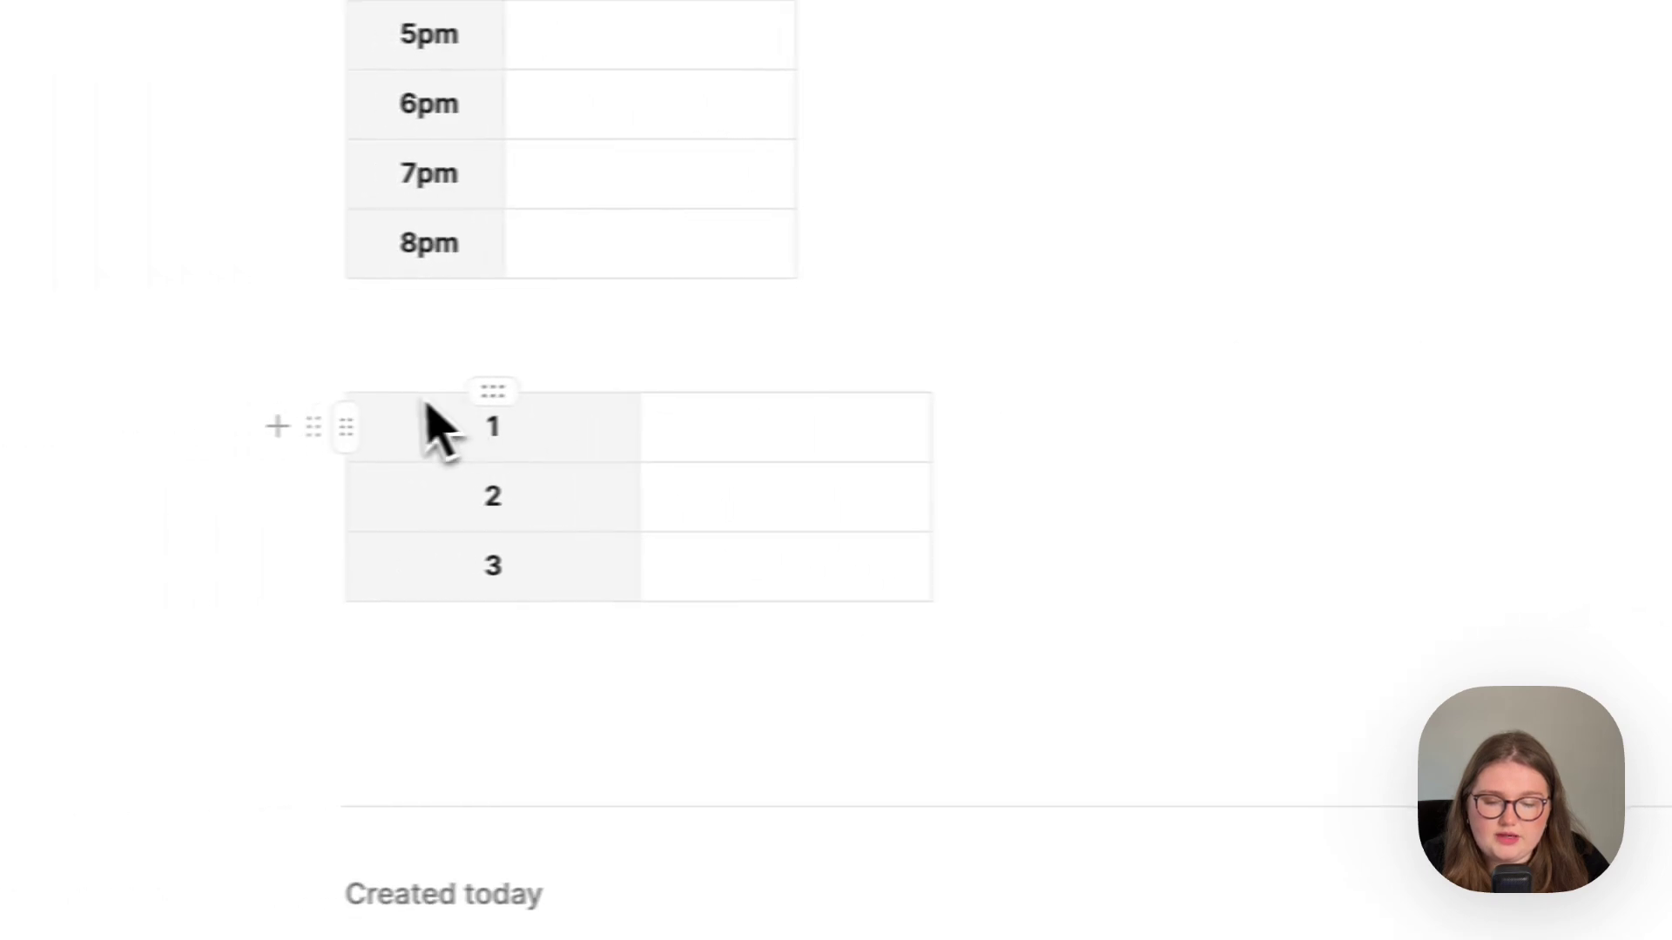
Step: Format the numbered column with purple text and a light purple background
{"action": "left_click", "coordinate": [493, 391]}
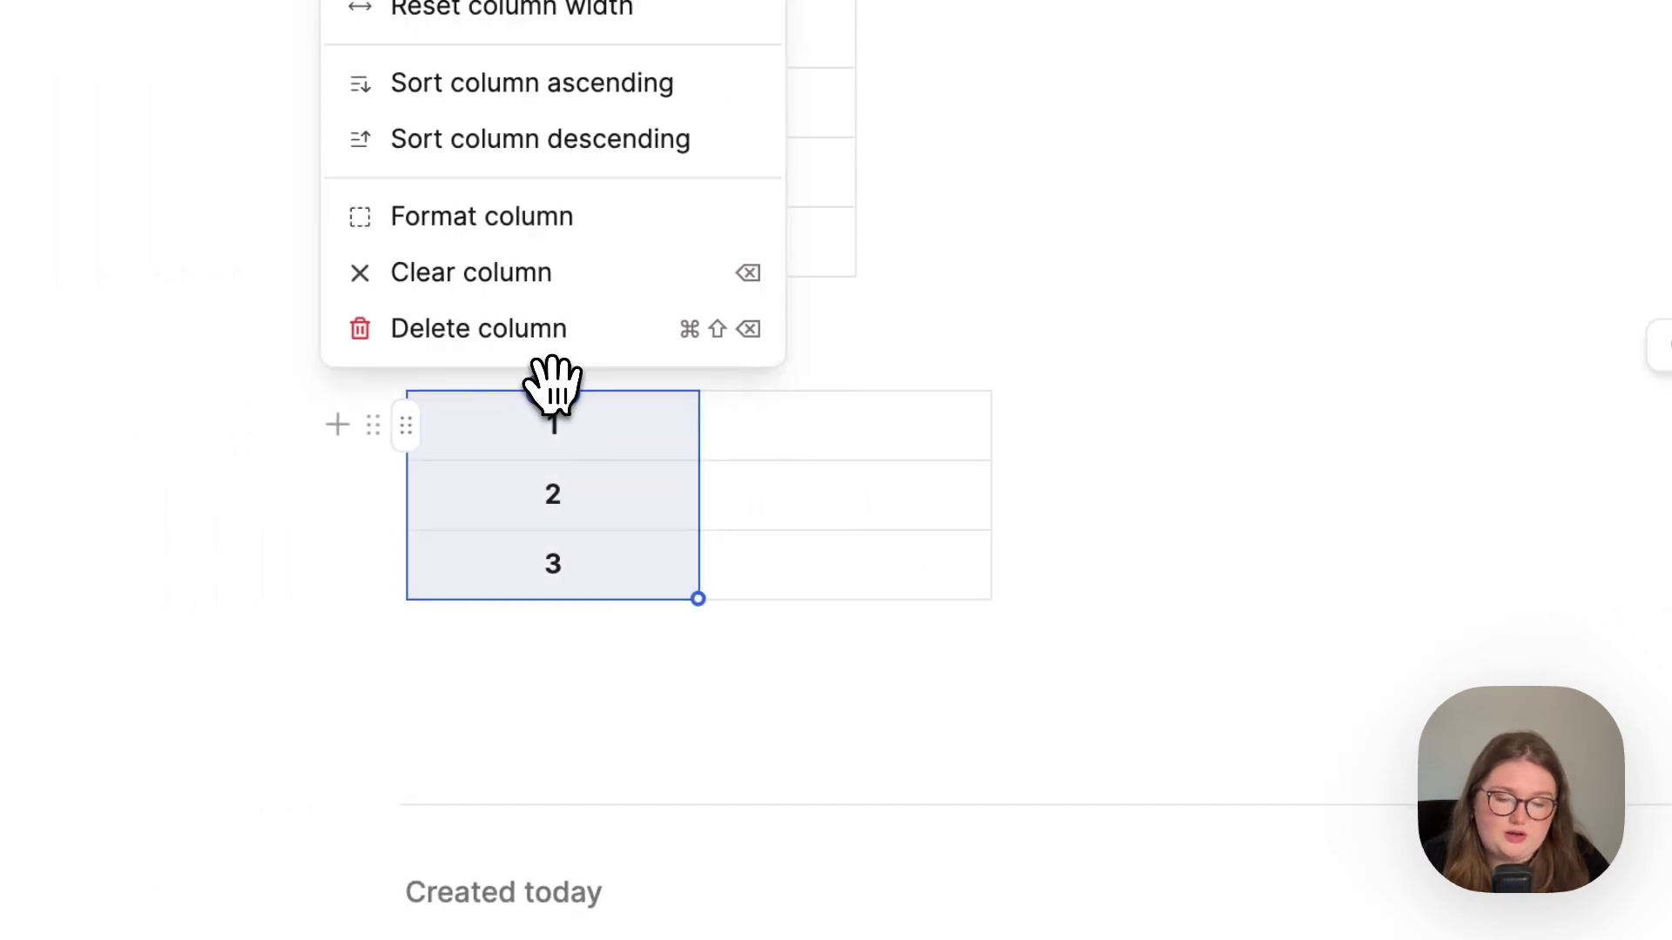
{"action": "key", "text": "Escape"}
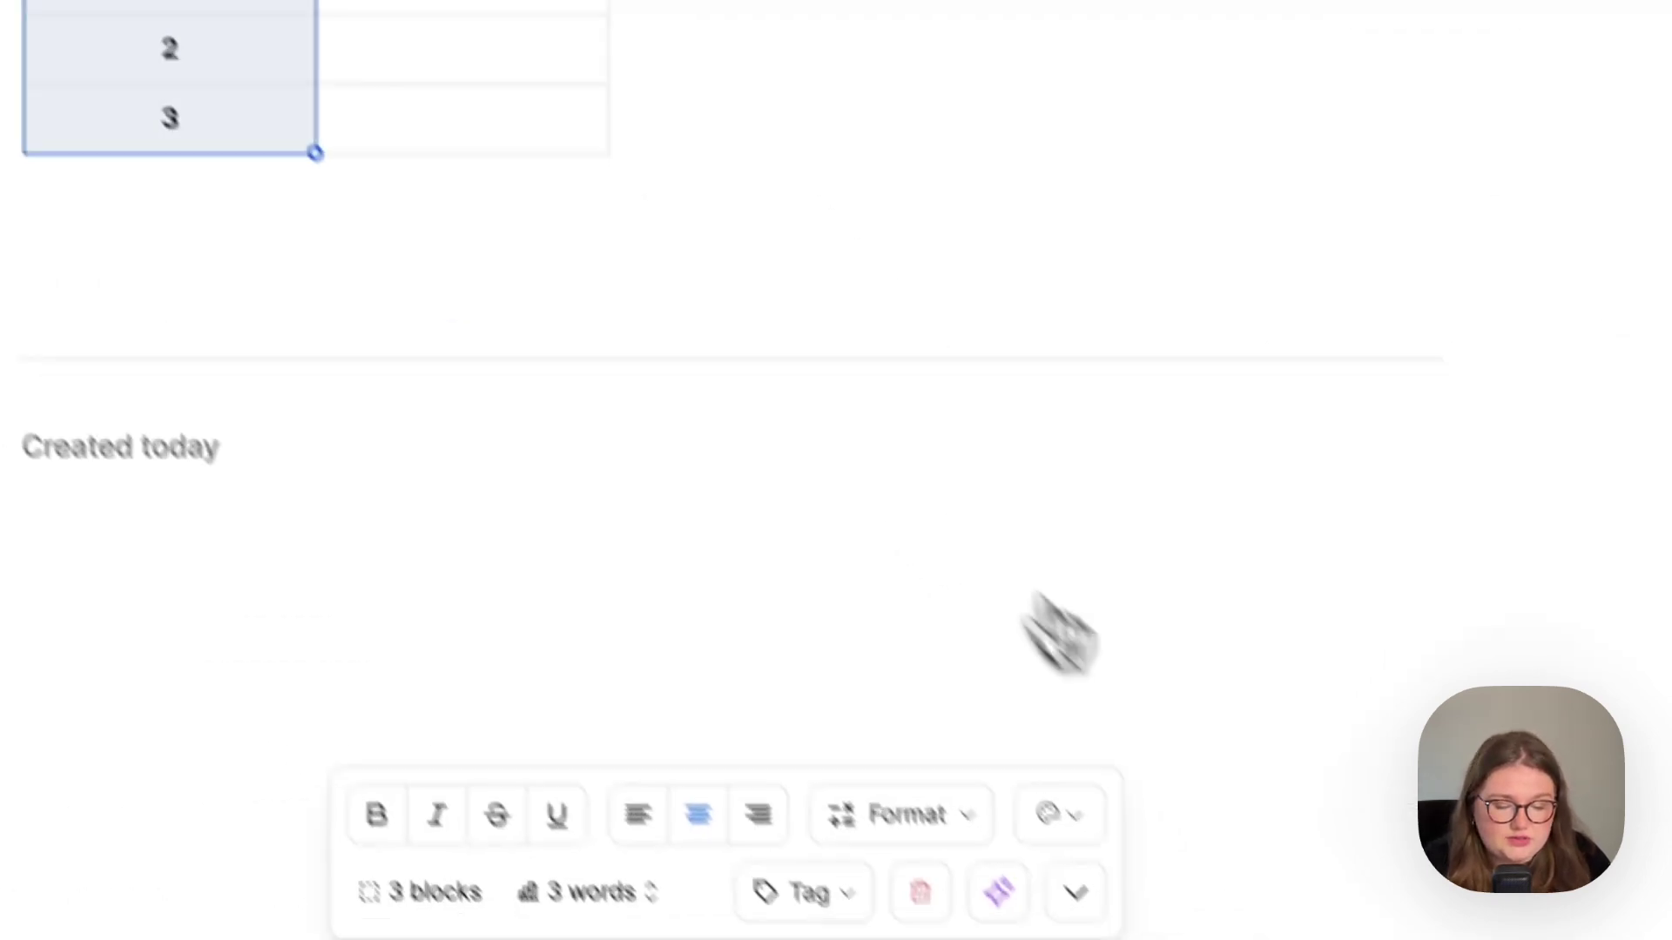
{"action": "left_click", "coordinate": [1010, 770]}
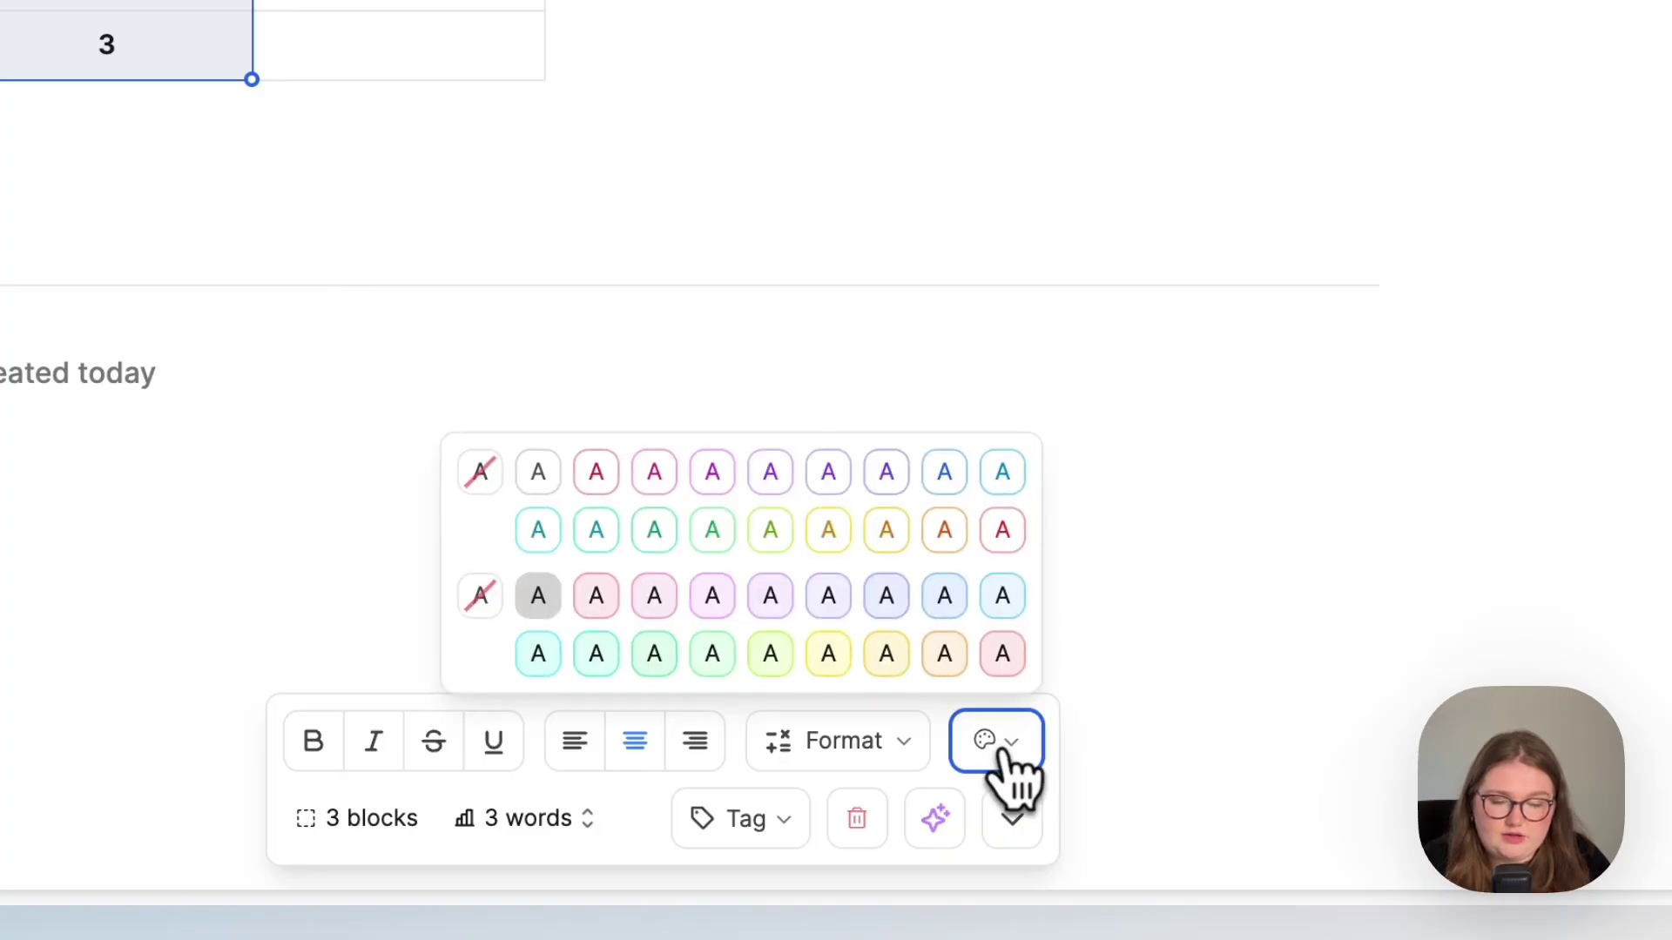
{"action": "left_click", "coordinate": [622, 265]}
{"action": "left_click", "coordinate": [481, 407]}
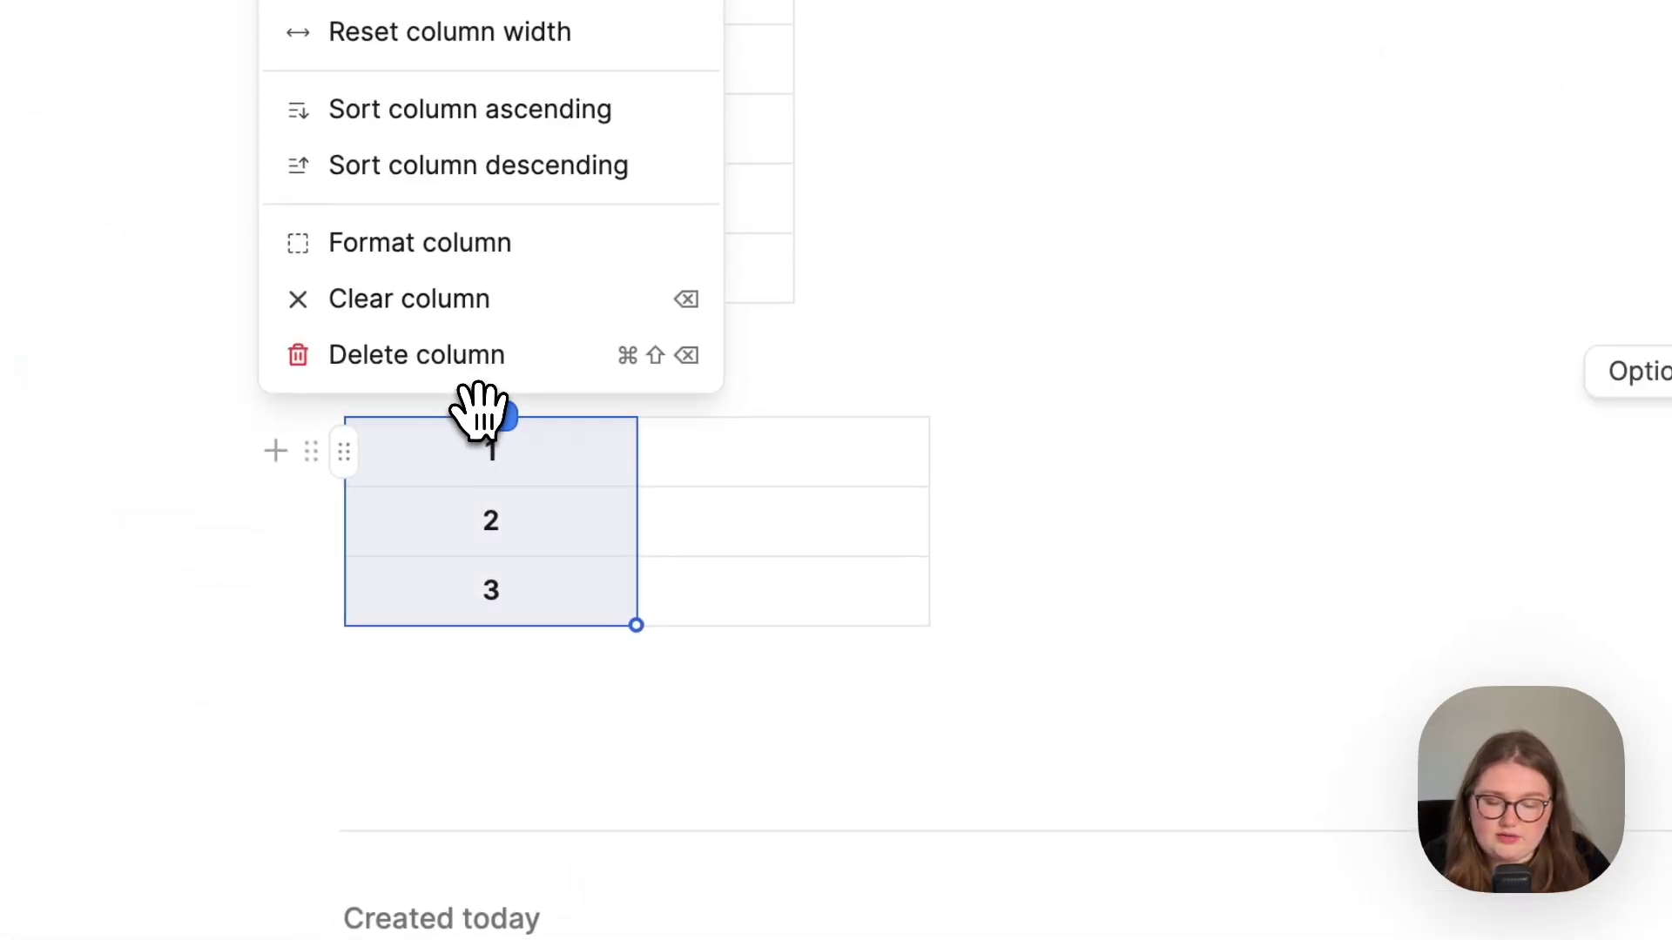
{"action": "left_click", "coordinate": [504, 261]}
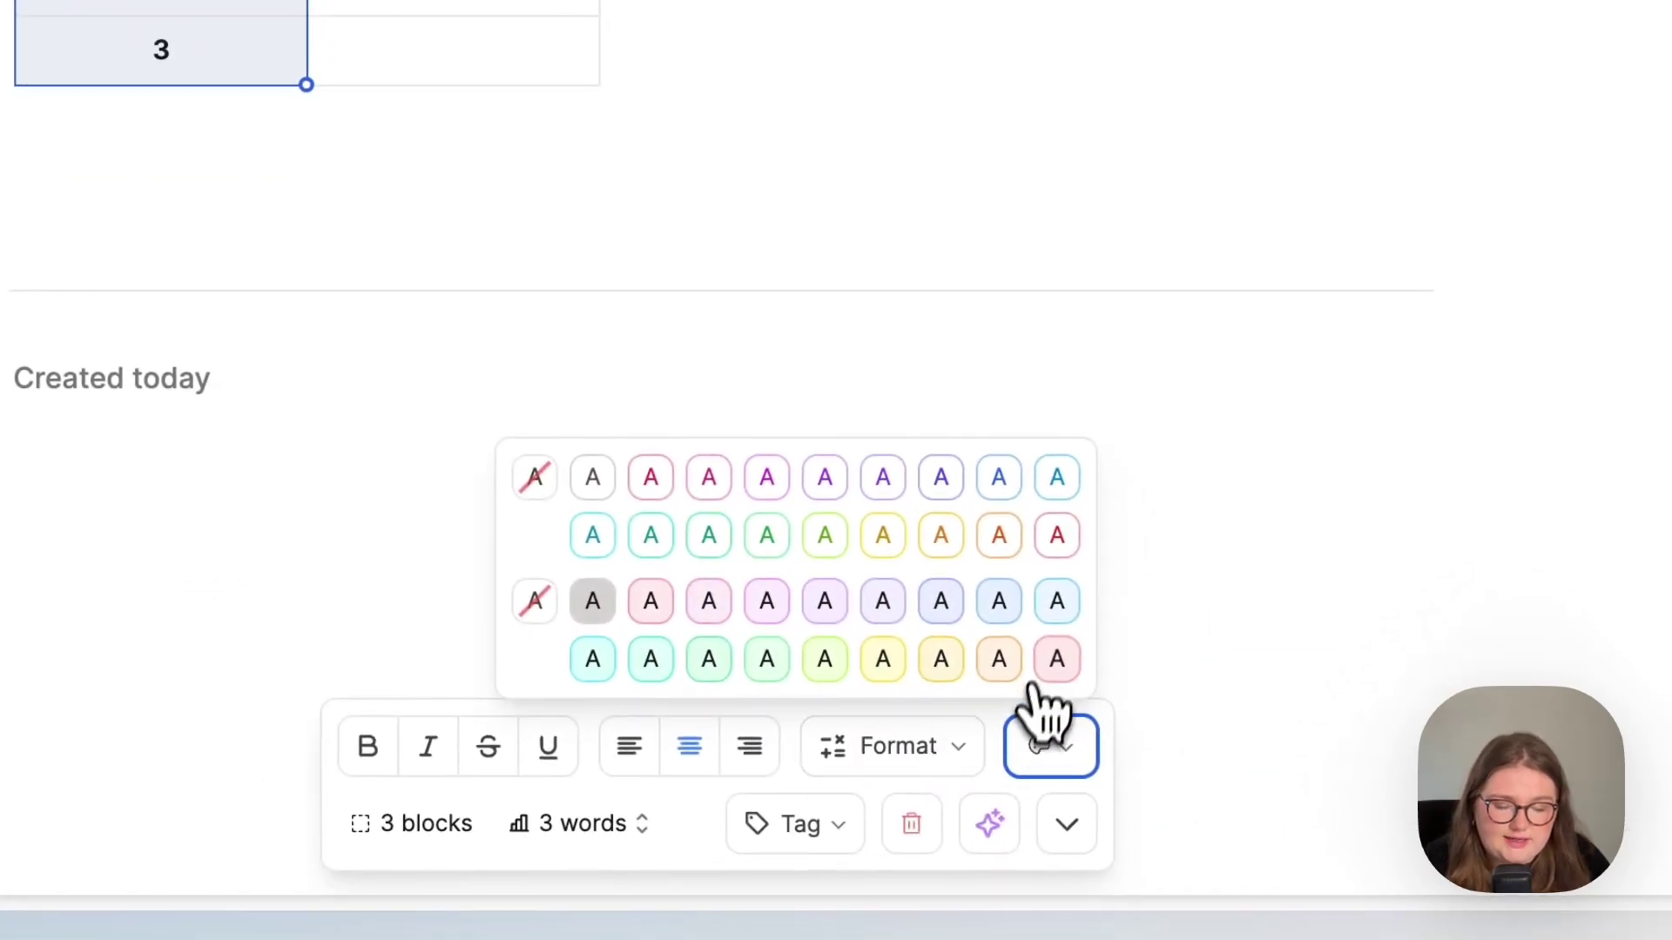
{"action": "left_click", "coordinate": [901, 611]}
{"action": "left_click", "coordinate": [906, 620]}
Step: Narrow the numbered column to about the width of the time column in the table above
{"action": "scroll", "coordinate": [675, 348], "scroll_direction": "up", "scroll_amount": 2}
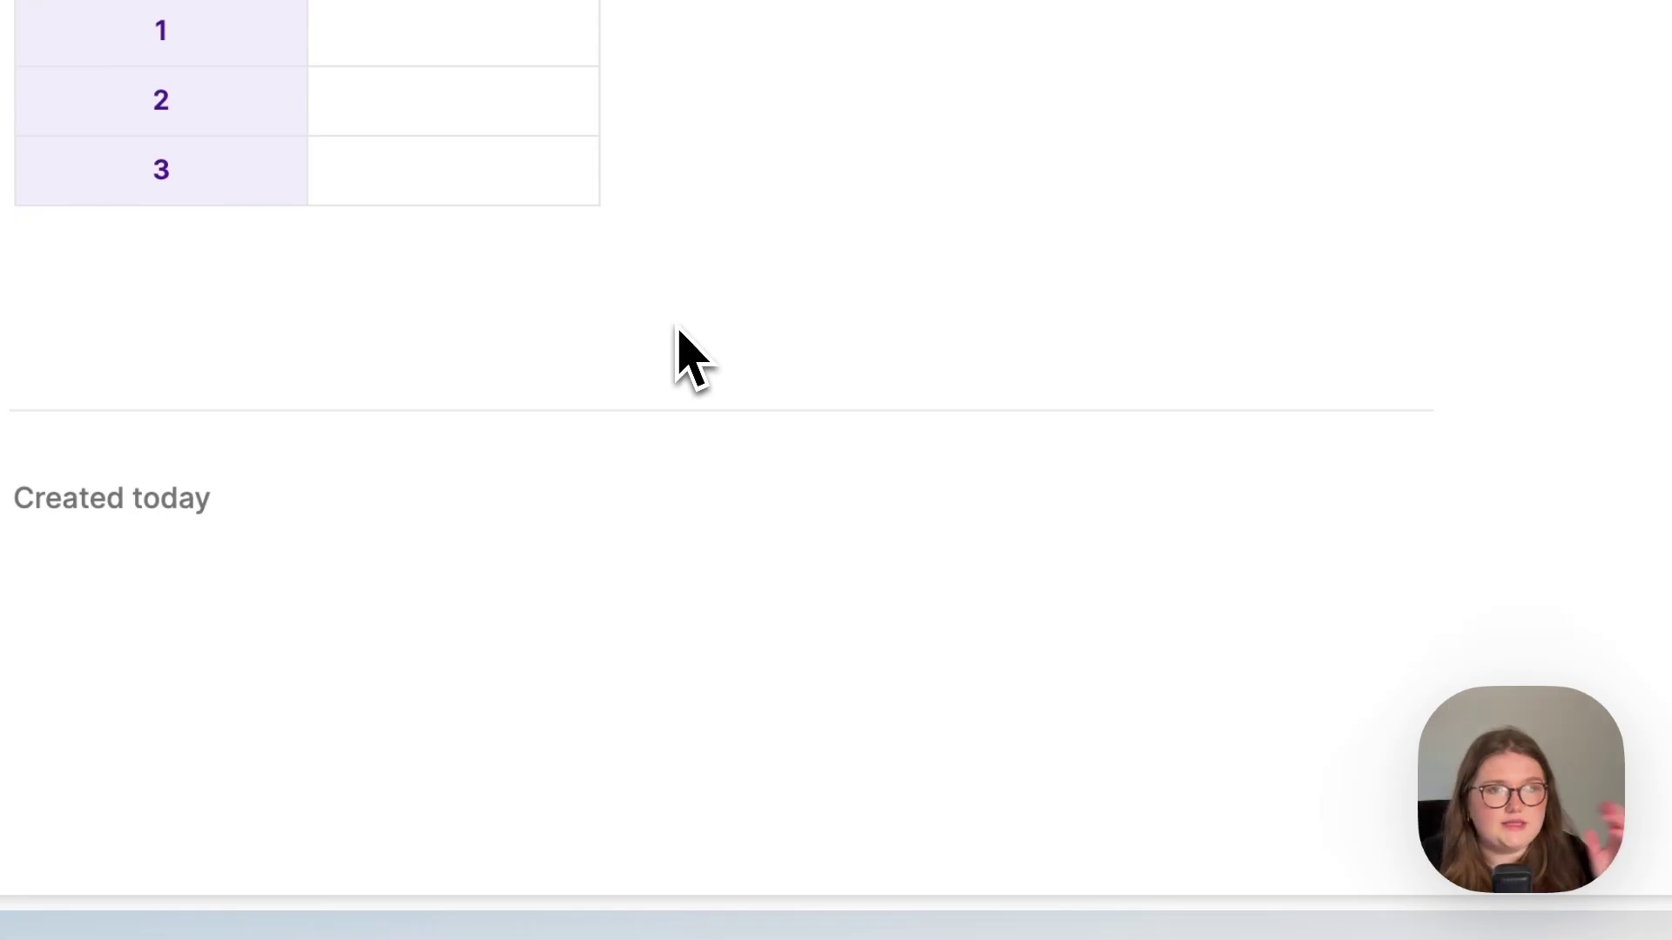
{"action": "scroll", "coordinate": [678, 332], "scroll_direction": "up", "scroll_amount": 2}
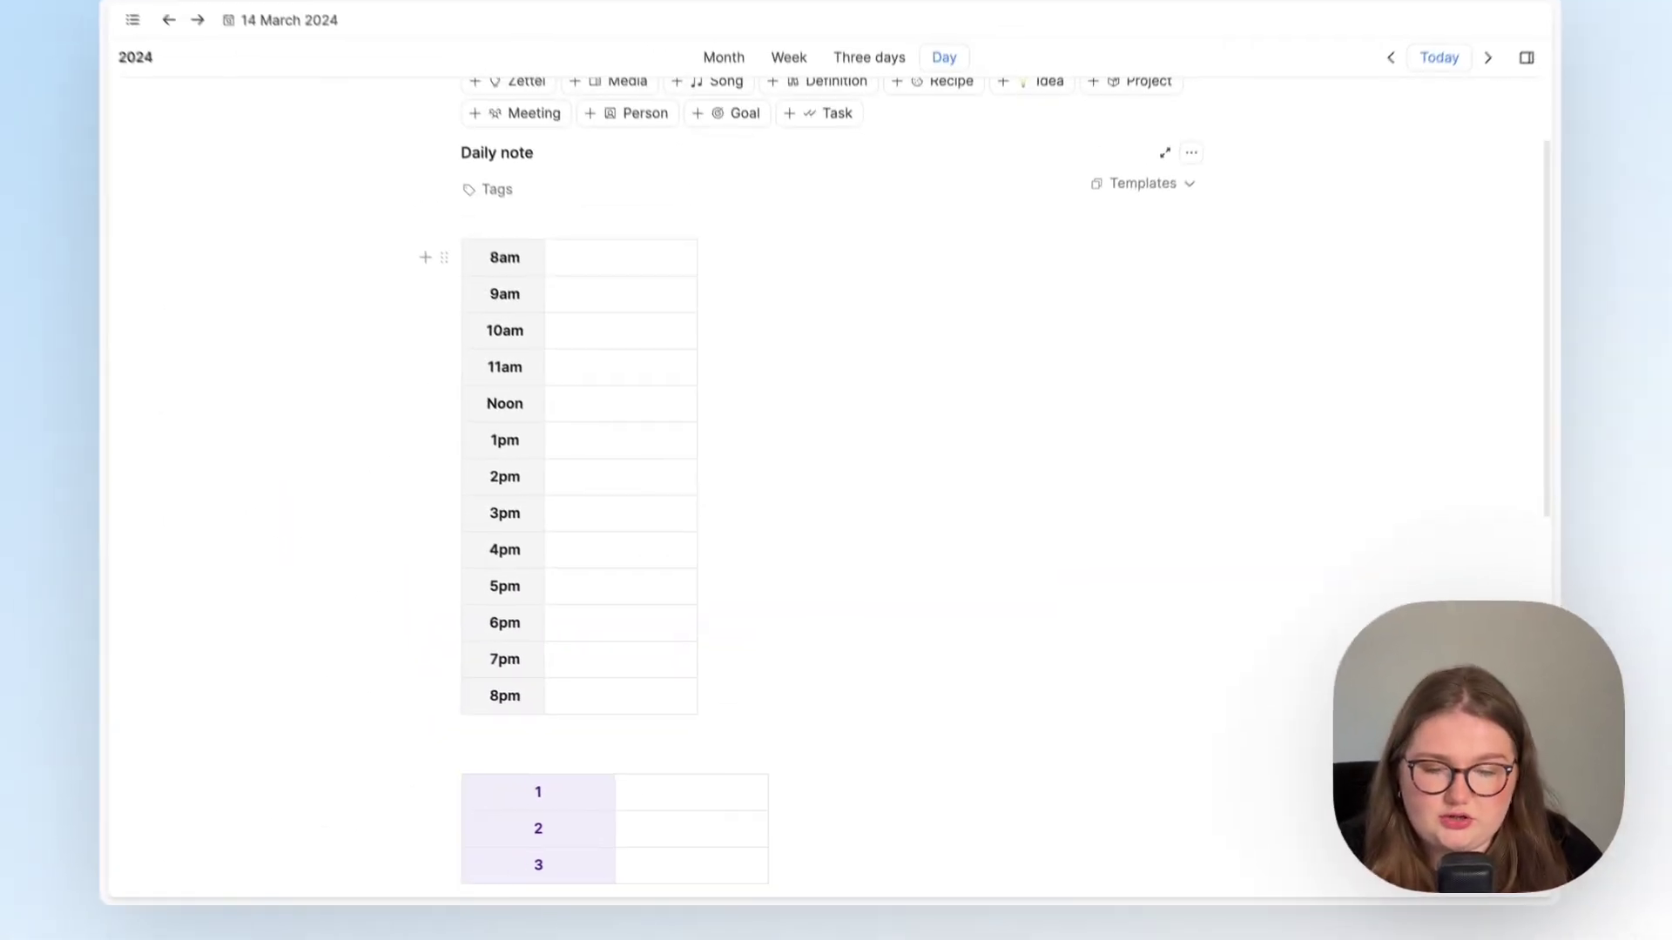
{"action": "scroll", "coordinate": [836, 488], "scroll_direction": "down", "scroll_amount": 1}
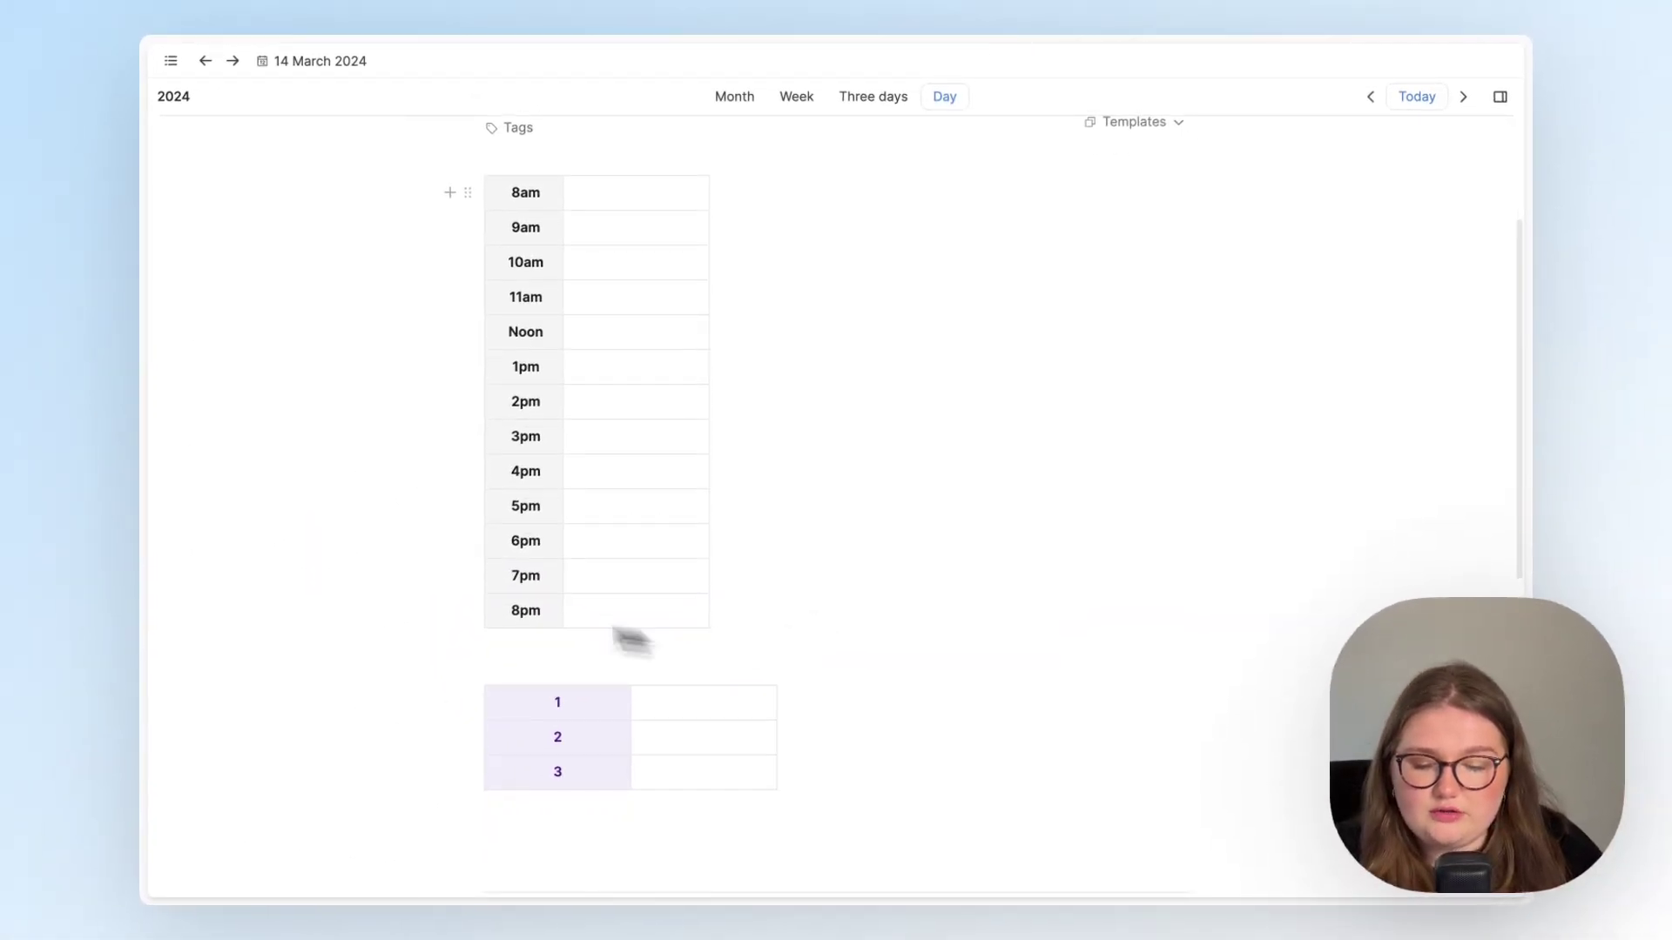
{"action": "scroll", "coordinate": [601, 618], "scroll_direction": "down", "scroll_amount": 3}
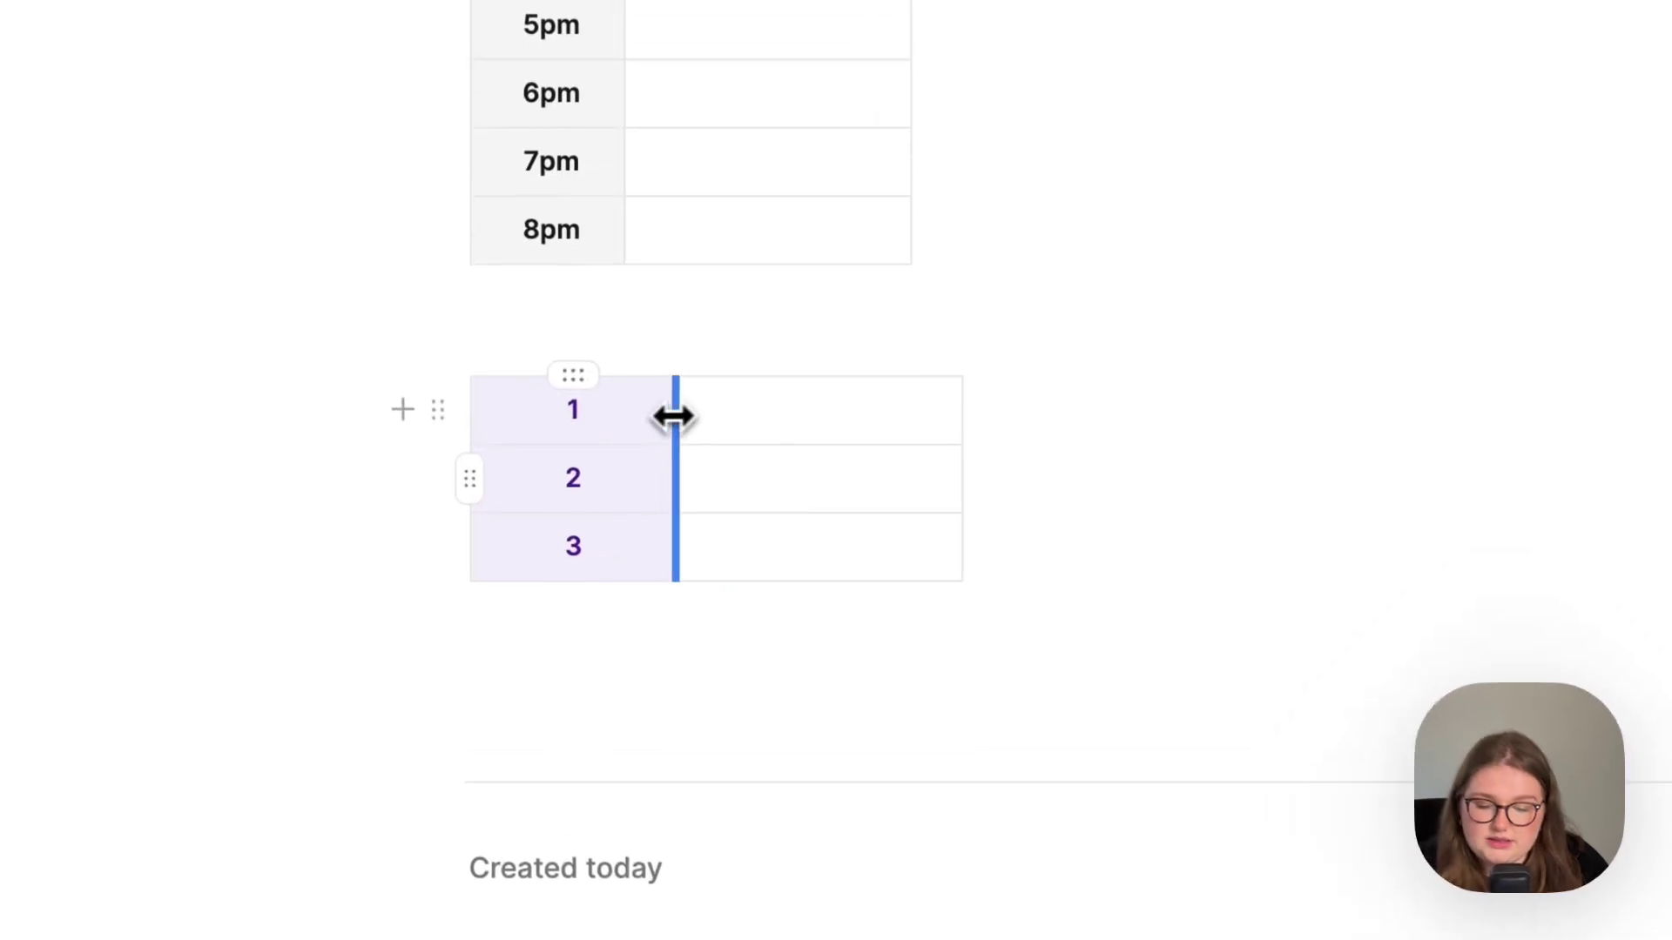
{"action": "left_click_drag", "start_coordinate": [674, 417], "coordinate": [628, 411]}
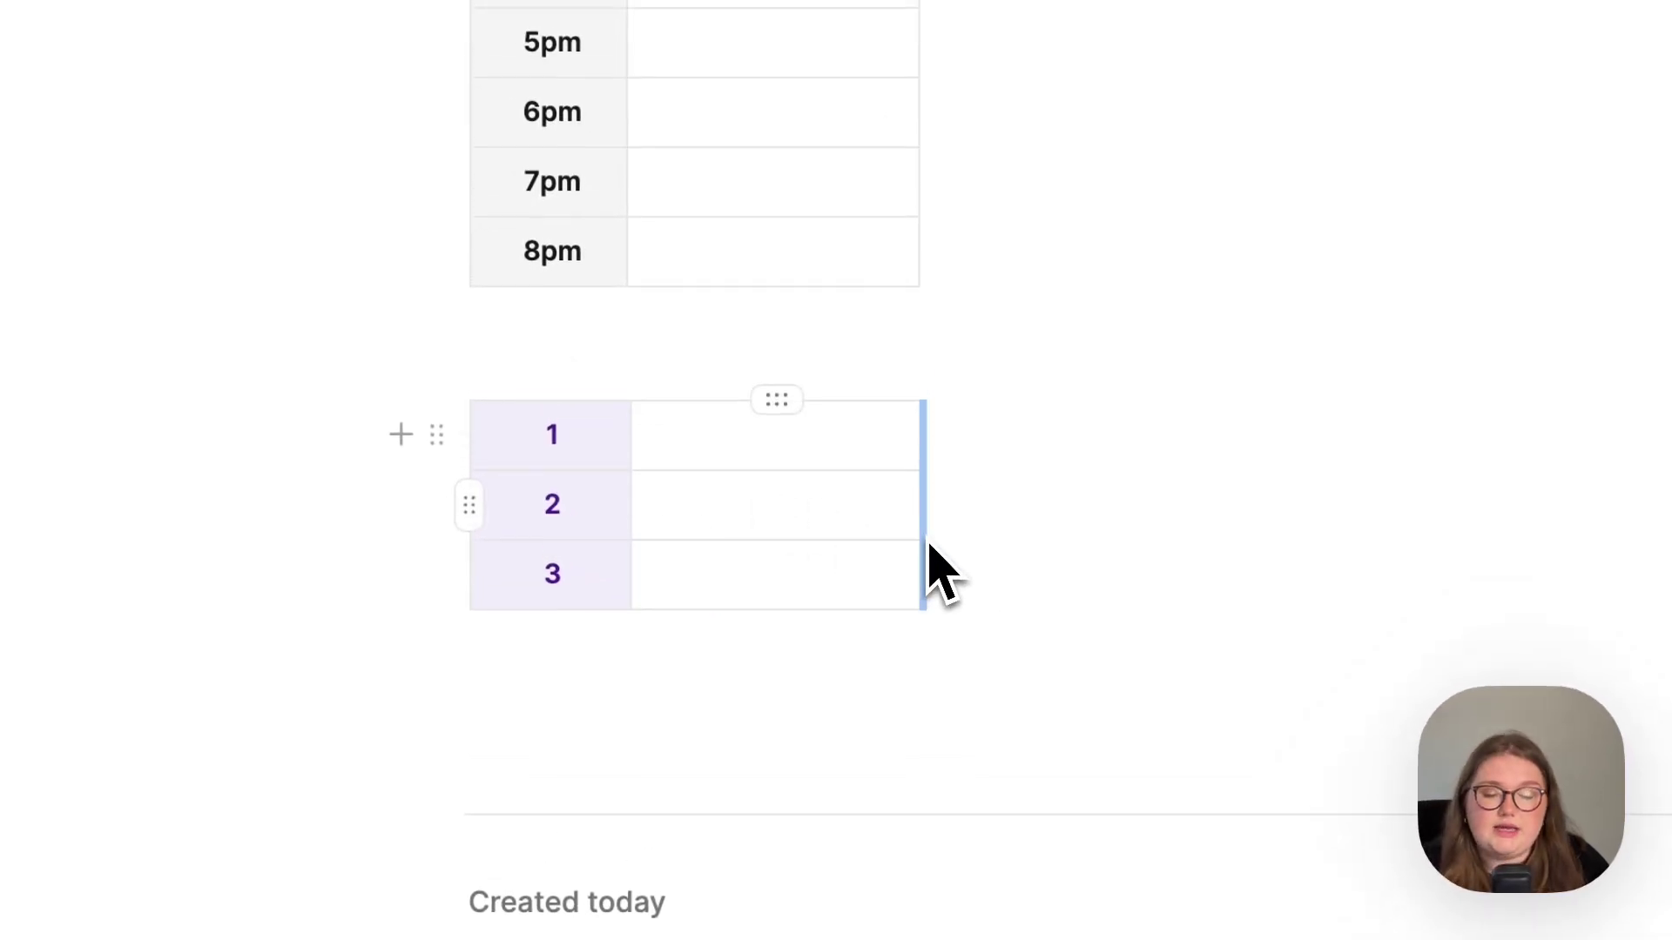
{"action": "scroll", "coordinate": [932, 566], "scroll_direction": "up", "scroll_amount": 5}
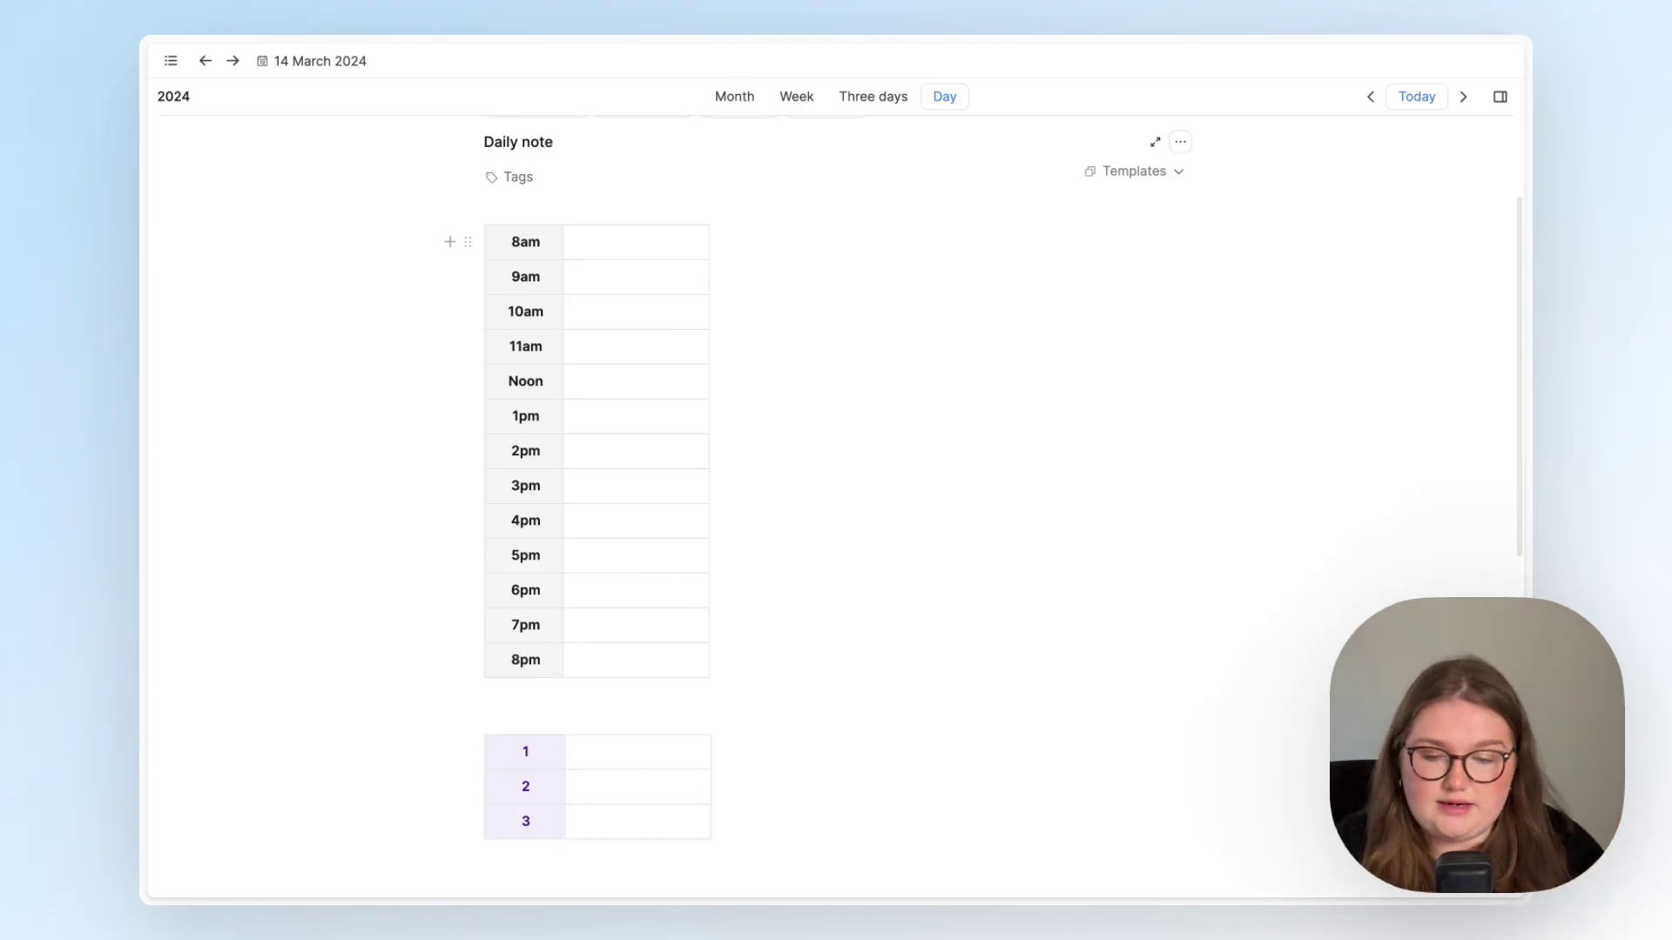
Step: Insert a Two Columns block above the hourly table
{"action": "scroll", "coordinate": [681, 321], "scroll_direction": "up", "scroll_amount": 1}
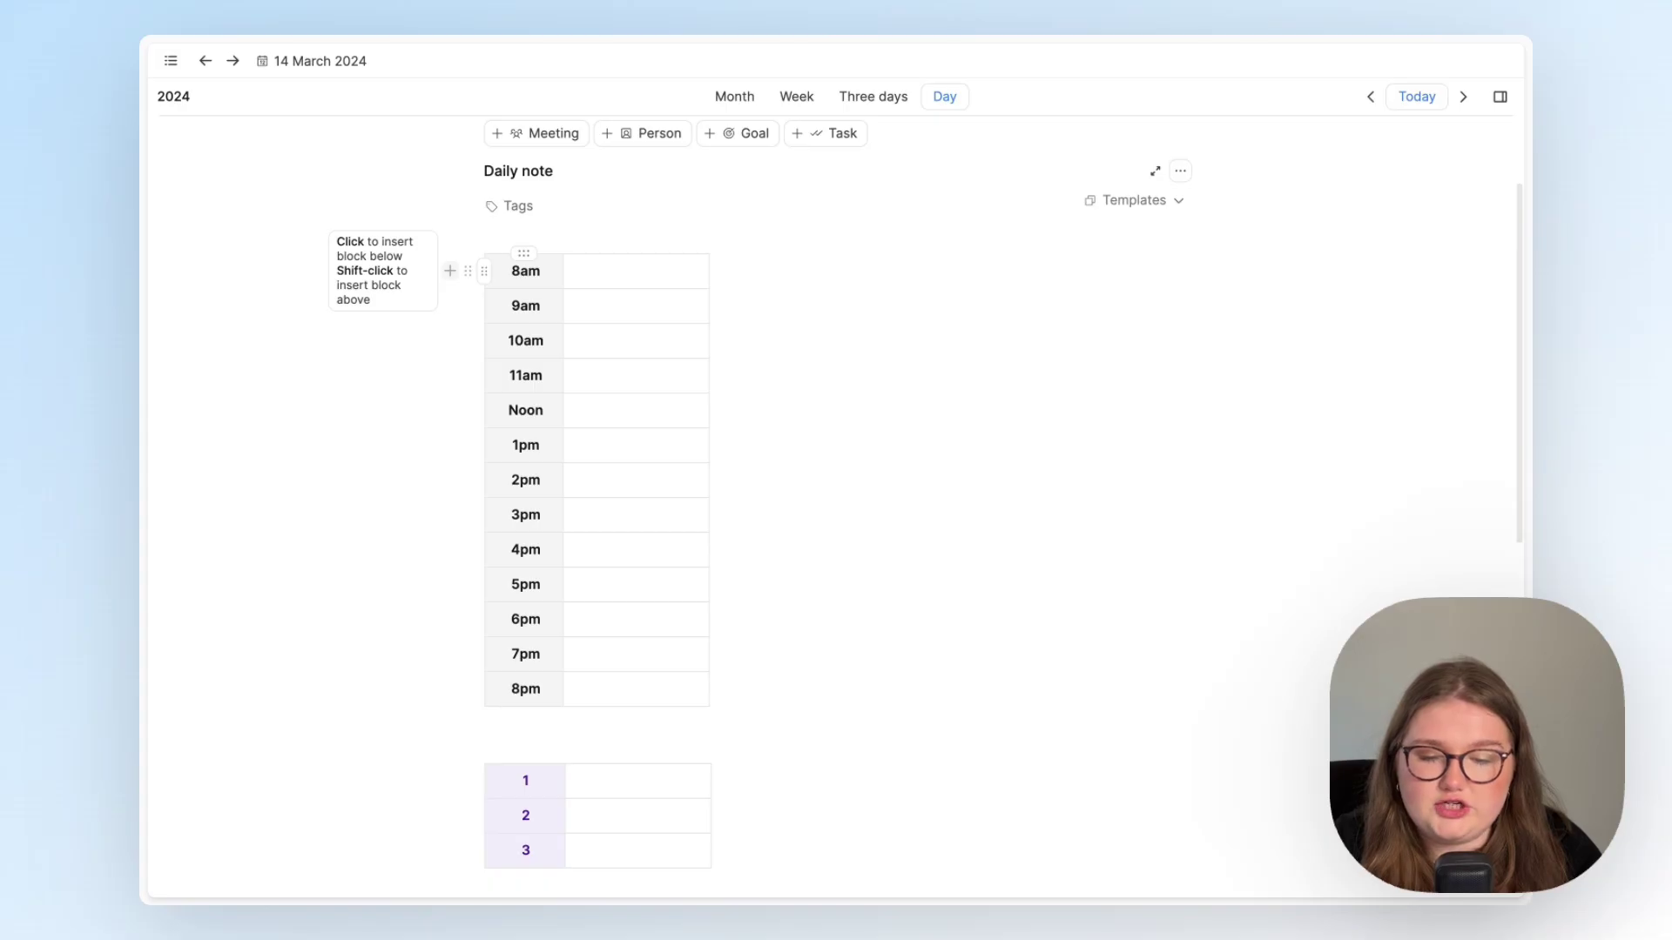
{"action": "left_click", "coordinate": [450, 271], "text": "shift"}
{"action": "type", "text": "/col"}
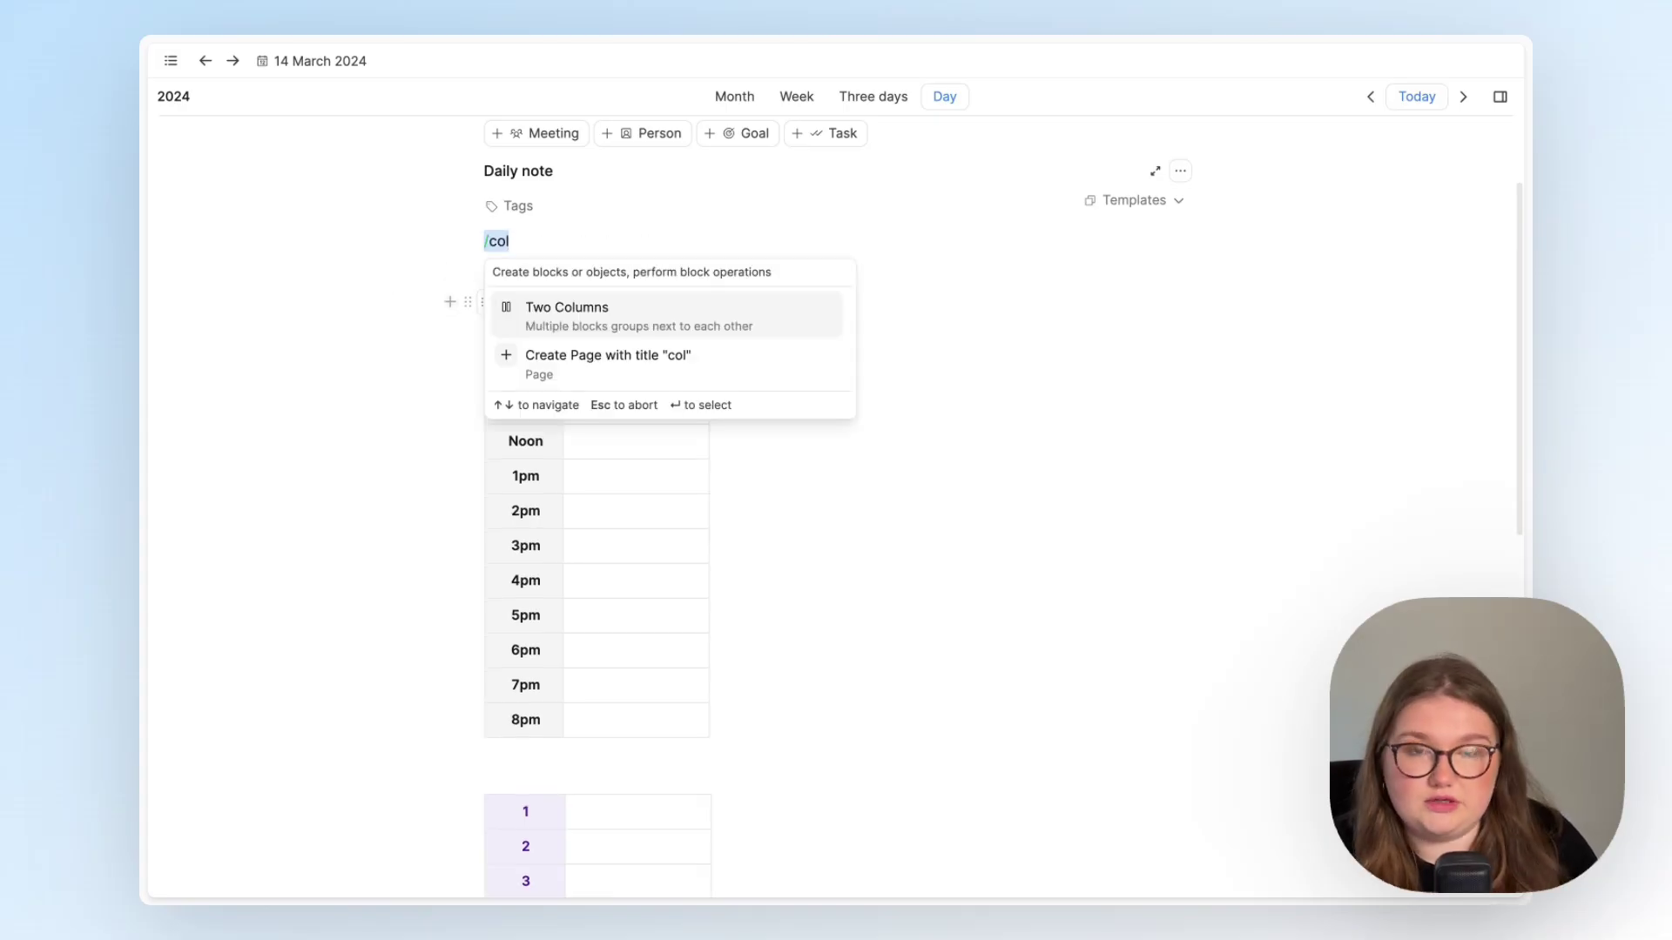
{"action": "key", "text": "Return"}
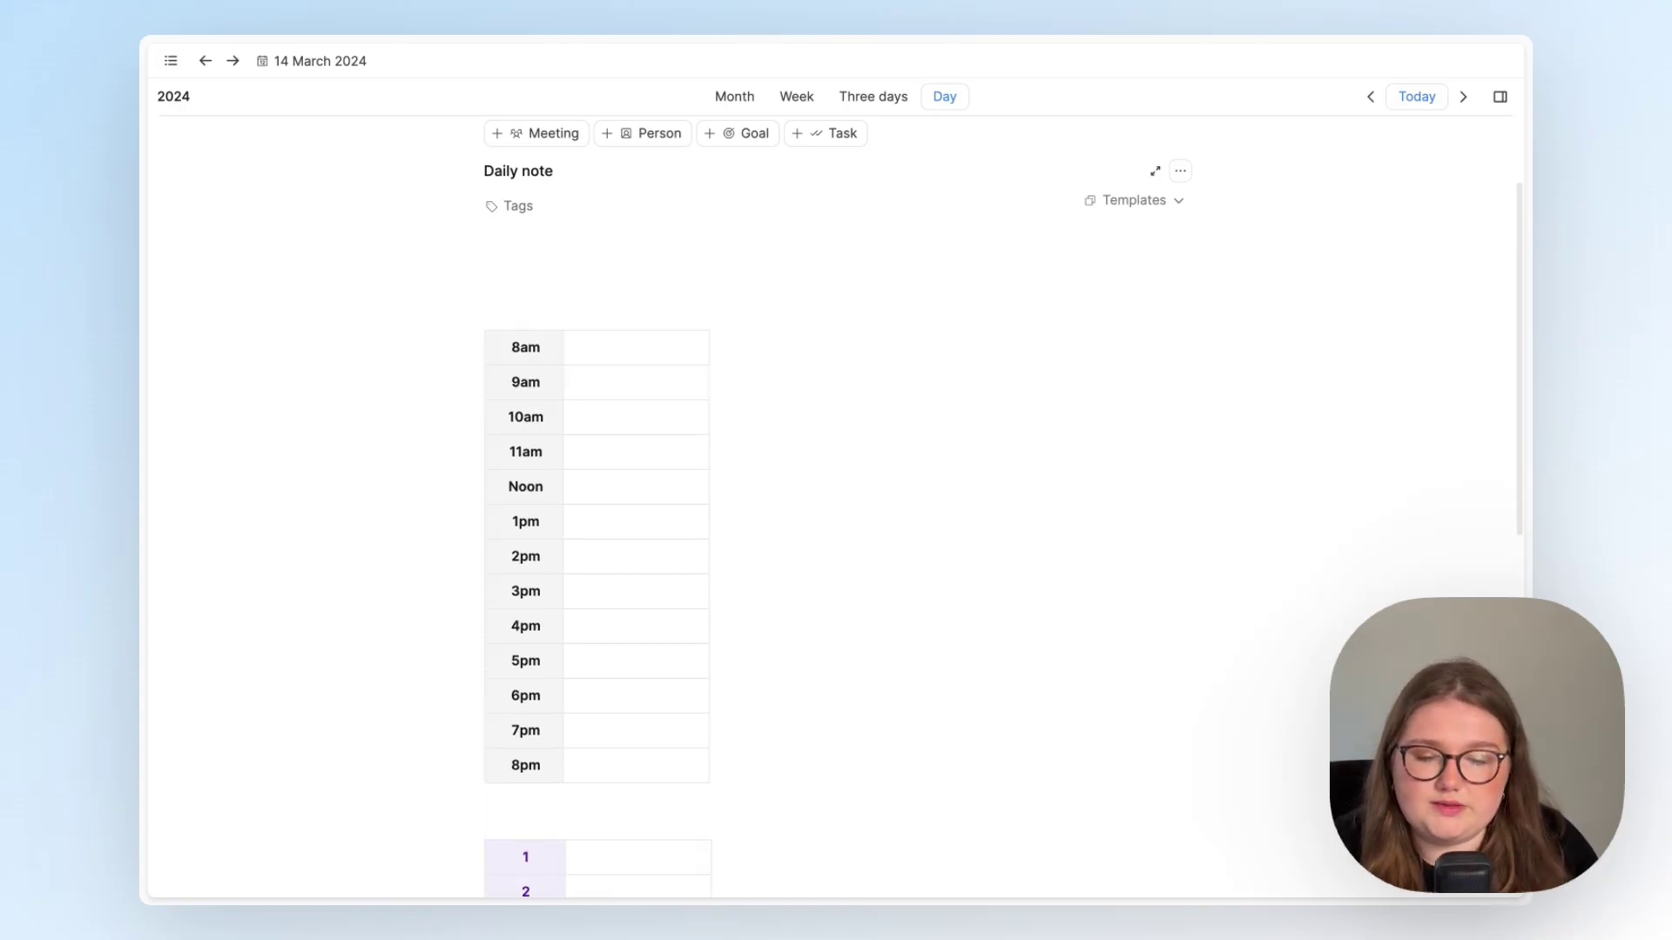
Step: Move the hourly table into the first column of the layout block and the numbered table into the second
{"action": "left_click", "coordinate": [475, 254]}
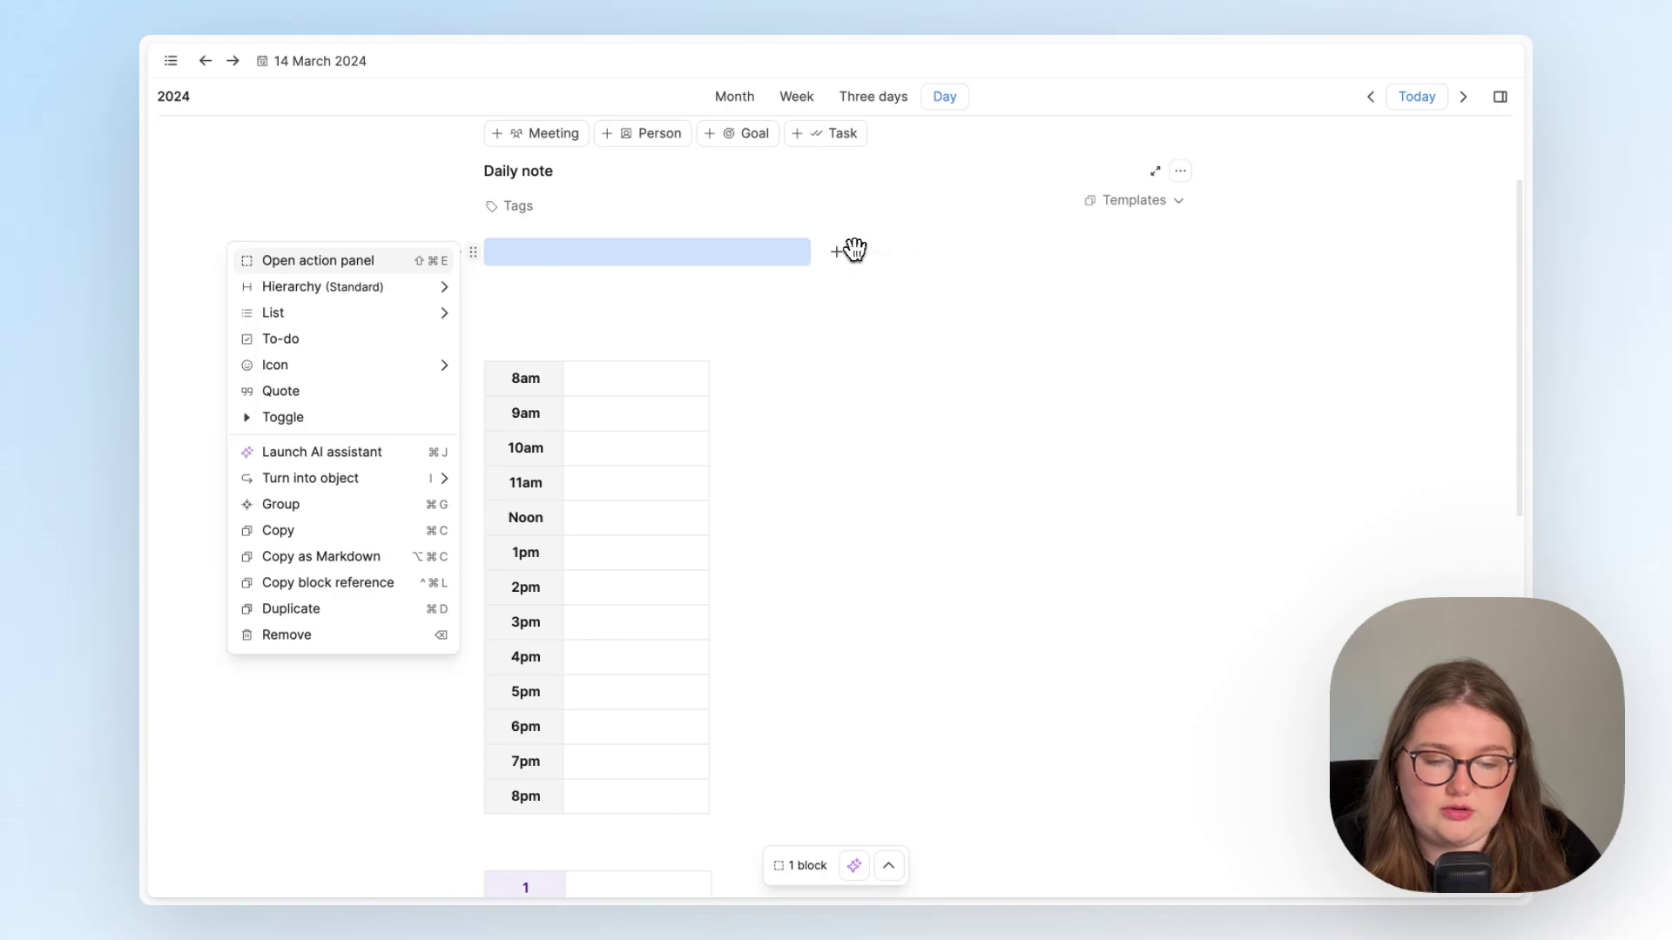
{"action": "left_click", "coordinate": [854, 252]}
{"action": "left_click_drag", "start_coordinate": [468, 379], "coordinate": [502, 268]}
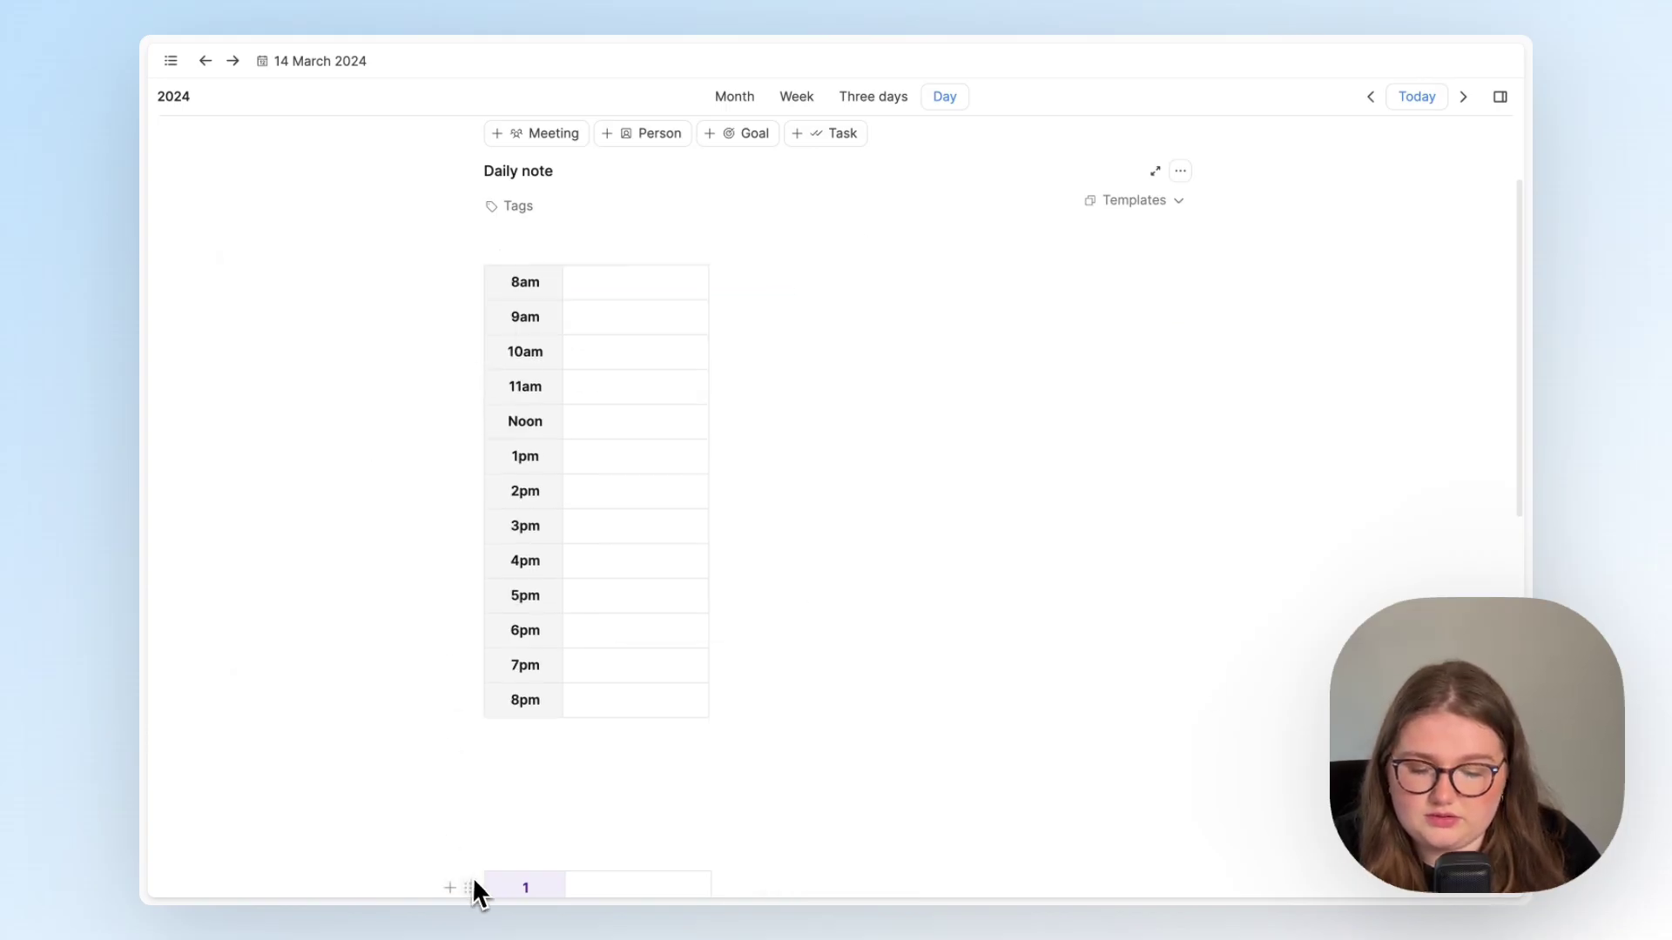
{"action": "left_click_drag", "start_coordinate": [470, 886], "coordinate": [930, 252]}
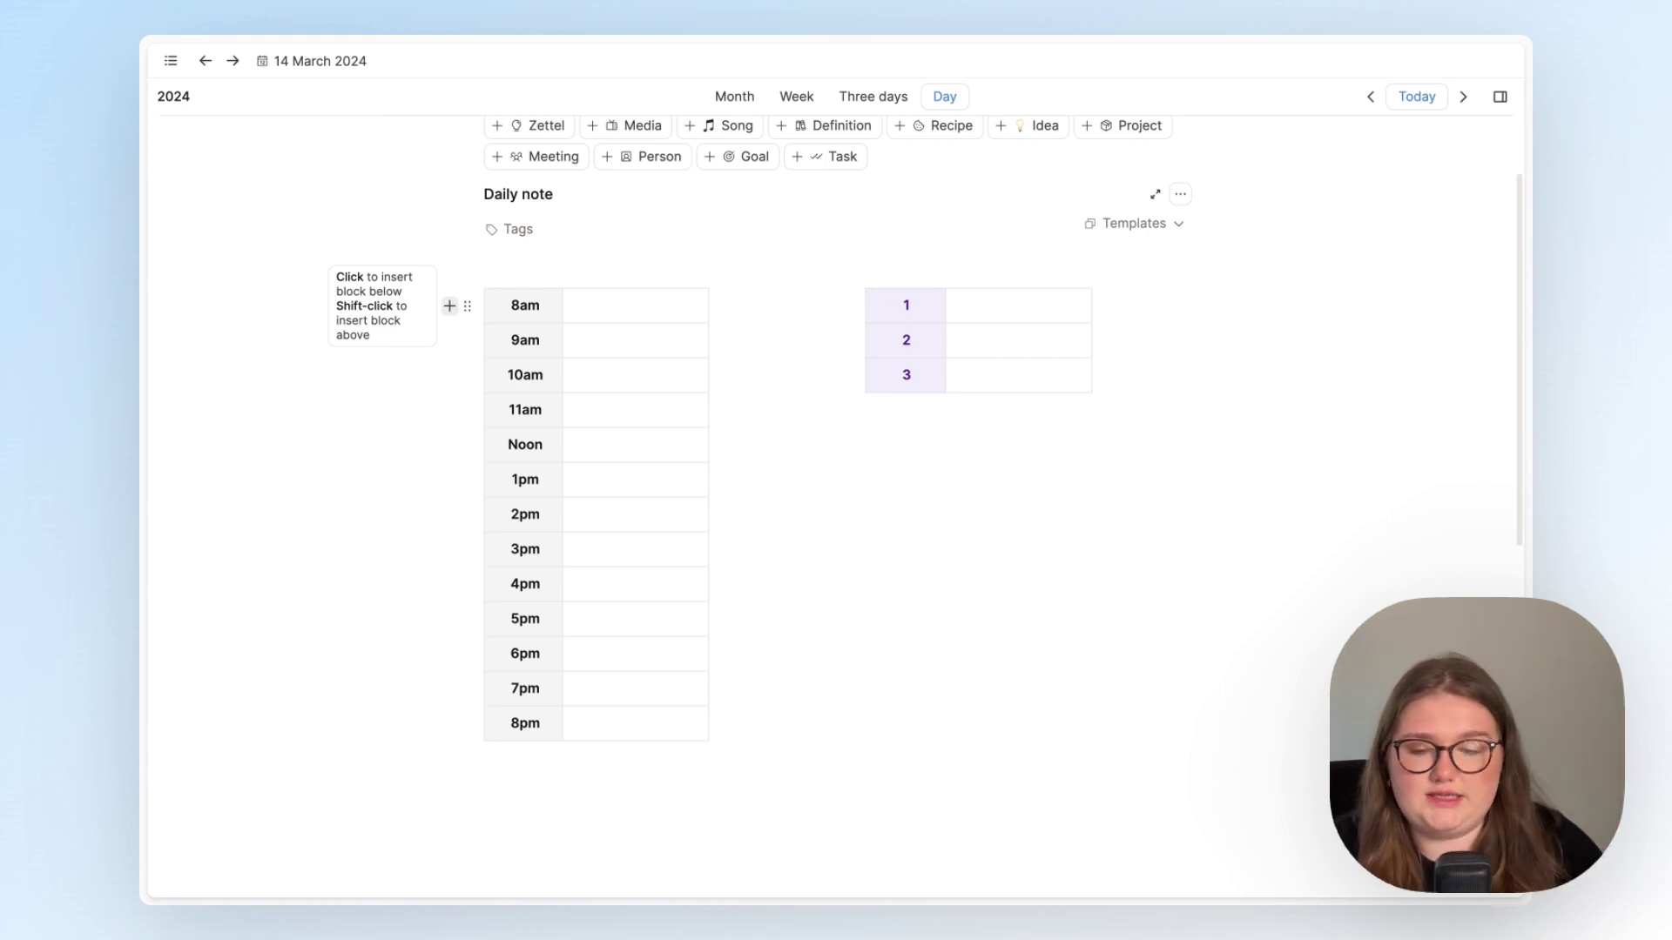
Step: Add a text block reading "Daily Planner" above the hourly table, inside the first layout column
{"action": "left_click", "coordinate": [449, 306], "text": "shift"}
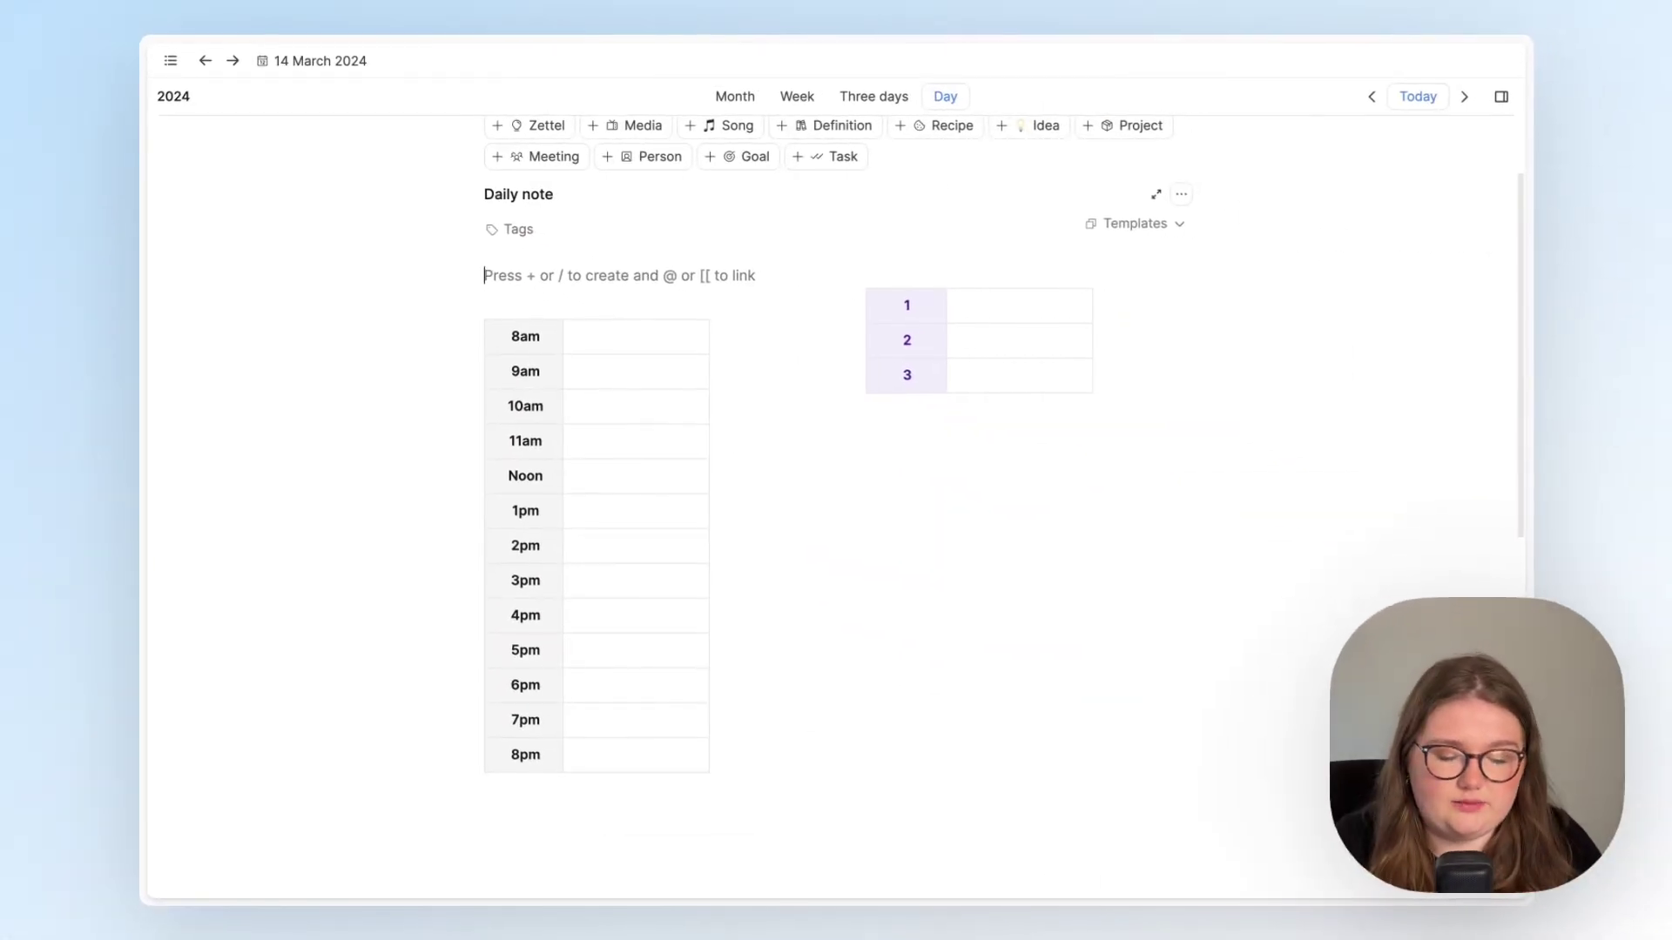
{"action": "type", "text": "Daily Planner"}
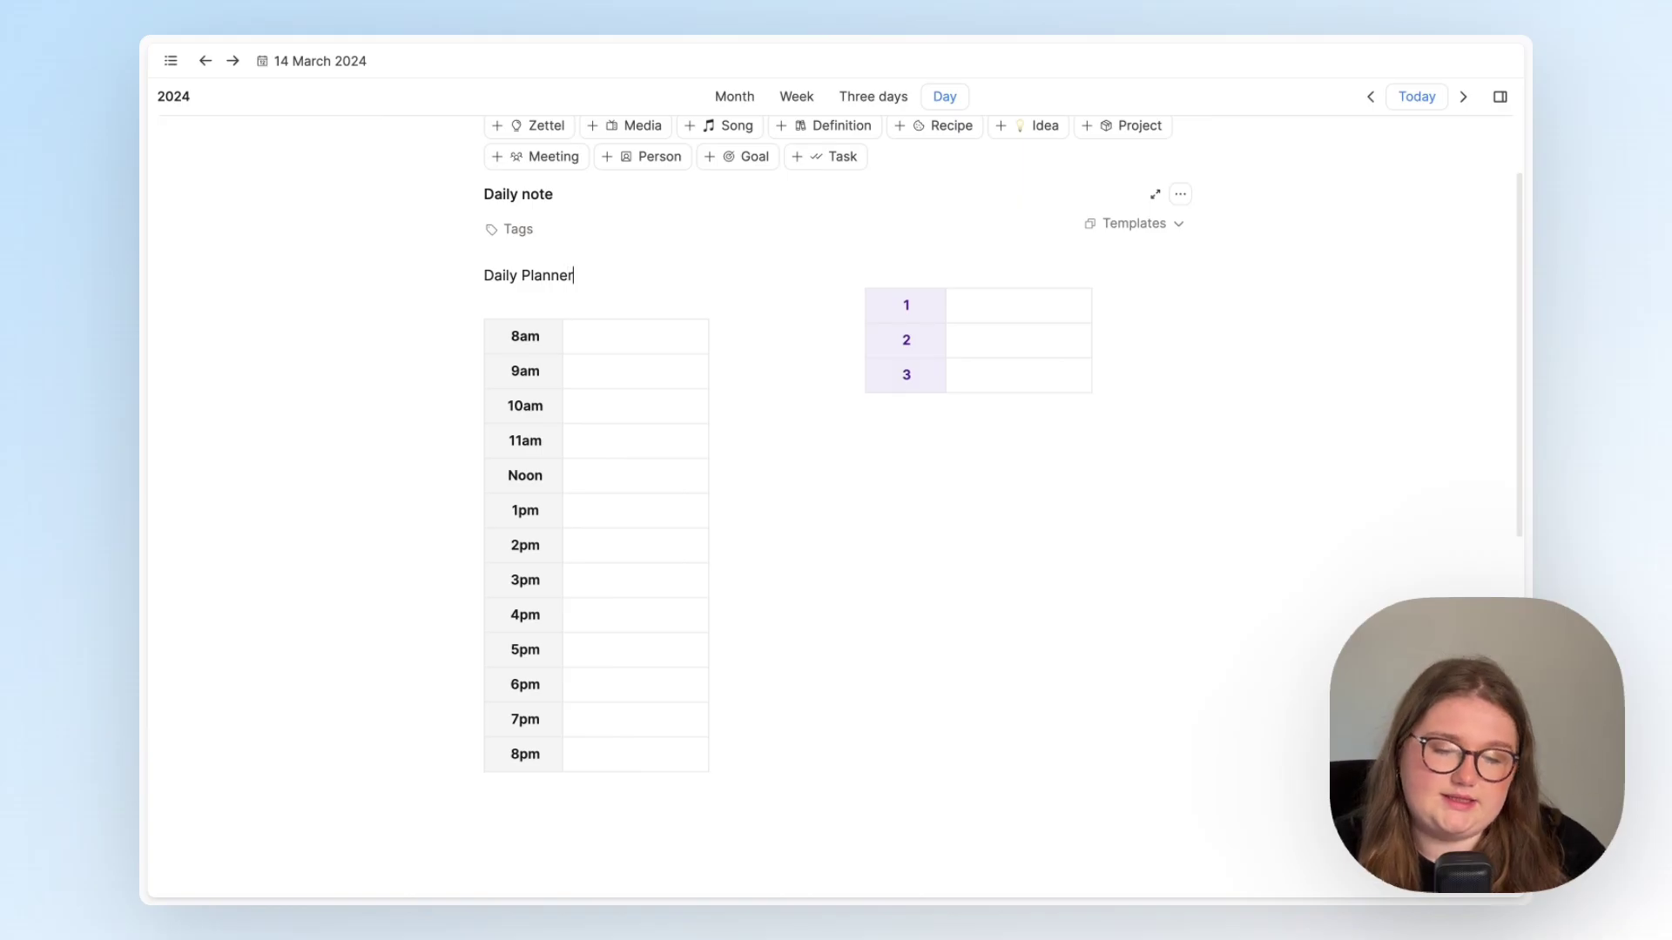
{"action": "scroll", "coordinate": [568, 421], "scroll_direction": "up", "scroll_amount": 2}
{"action": "scroll", "coordinate": [533, 409], "scroll_direction": "down", "scroll_amount": 1}
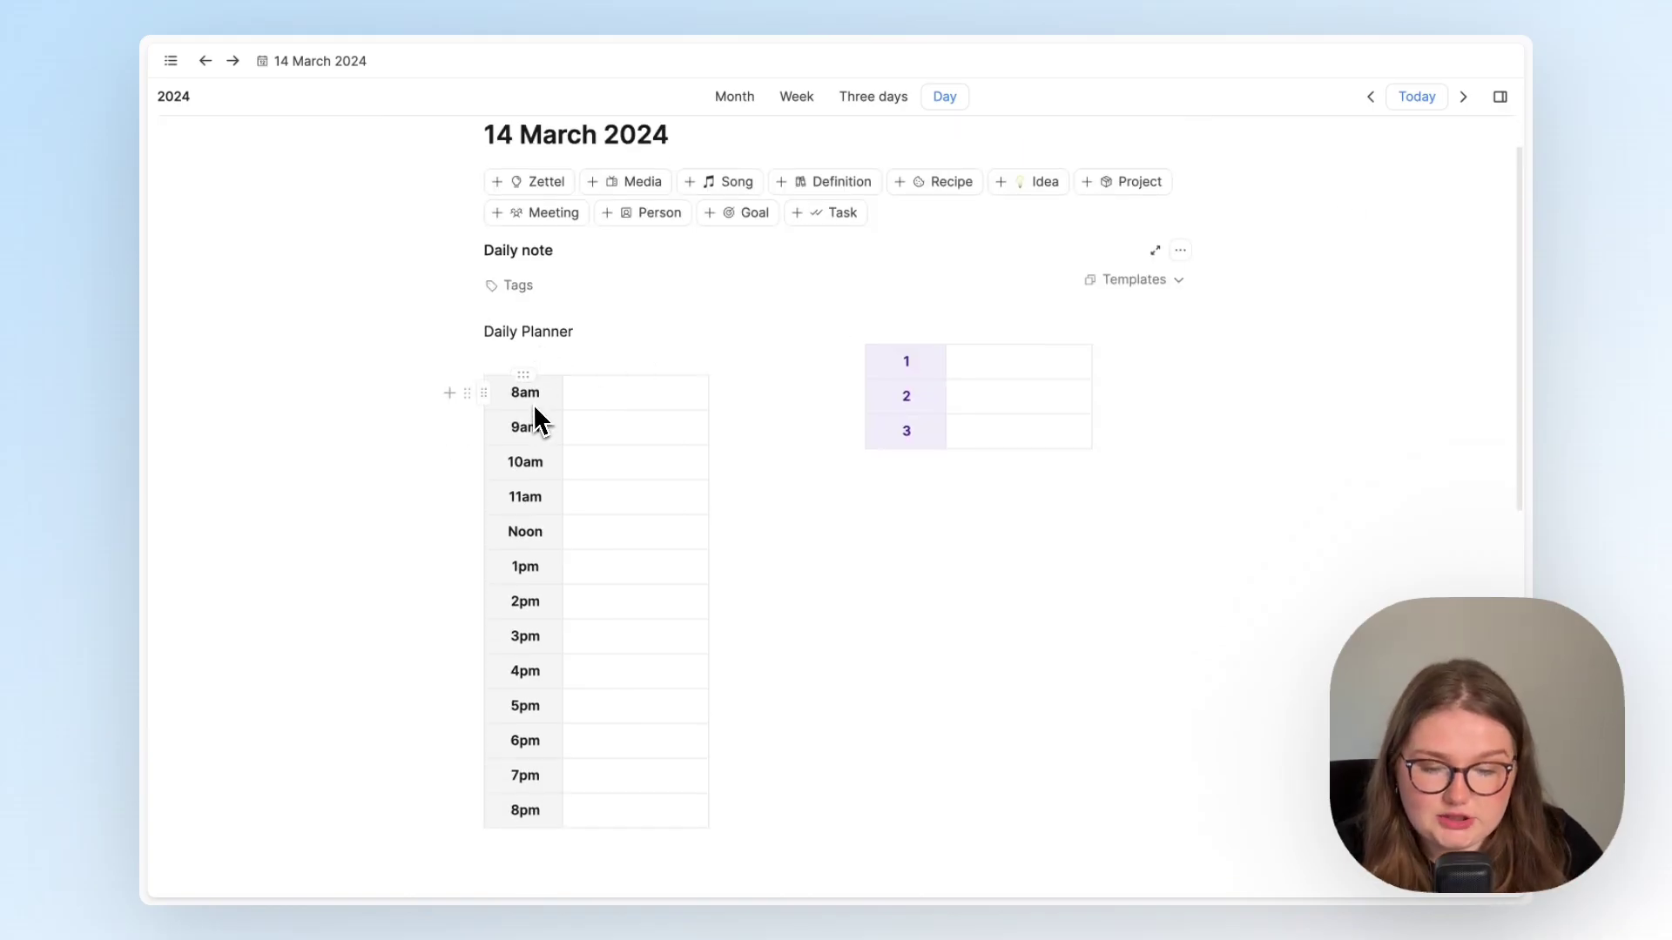
Step: Format the "Daily Planner" text block above the hourly table as Heading 2
{"action": "left_click", "coordinate": [480, 332]}
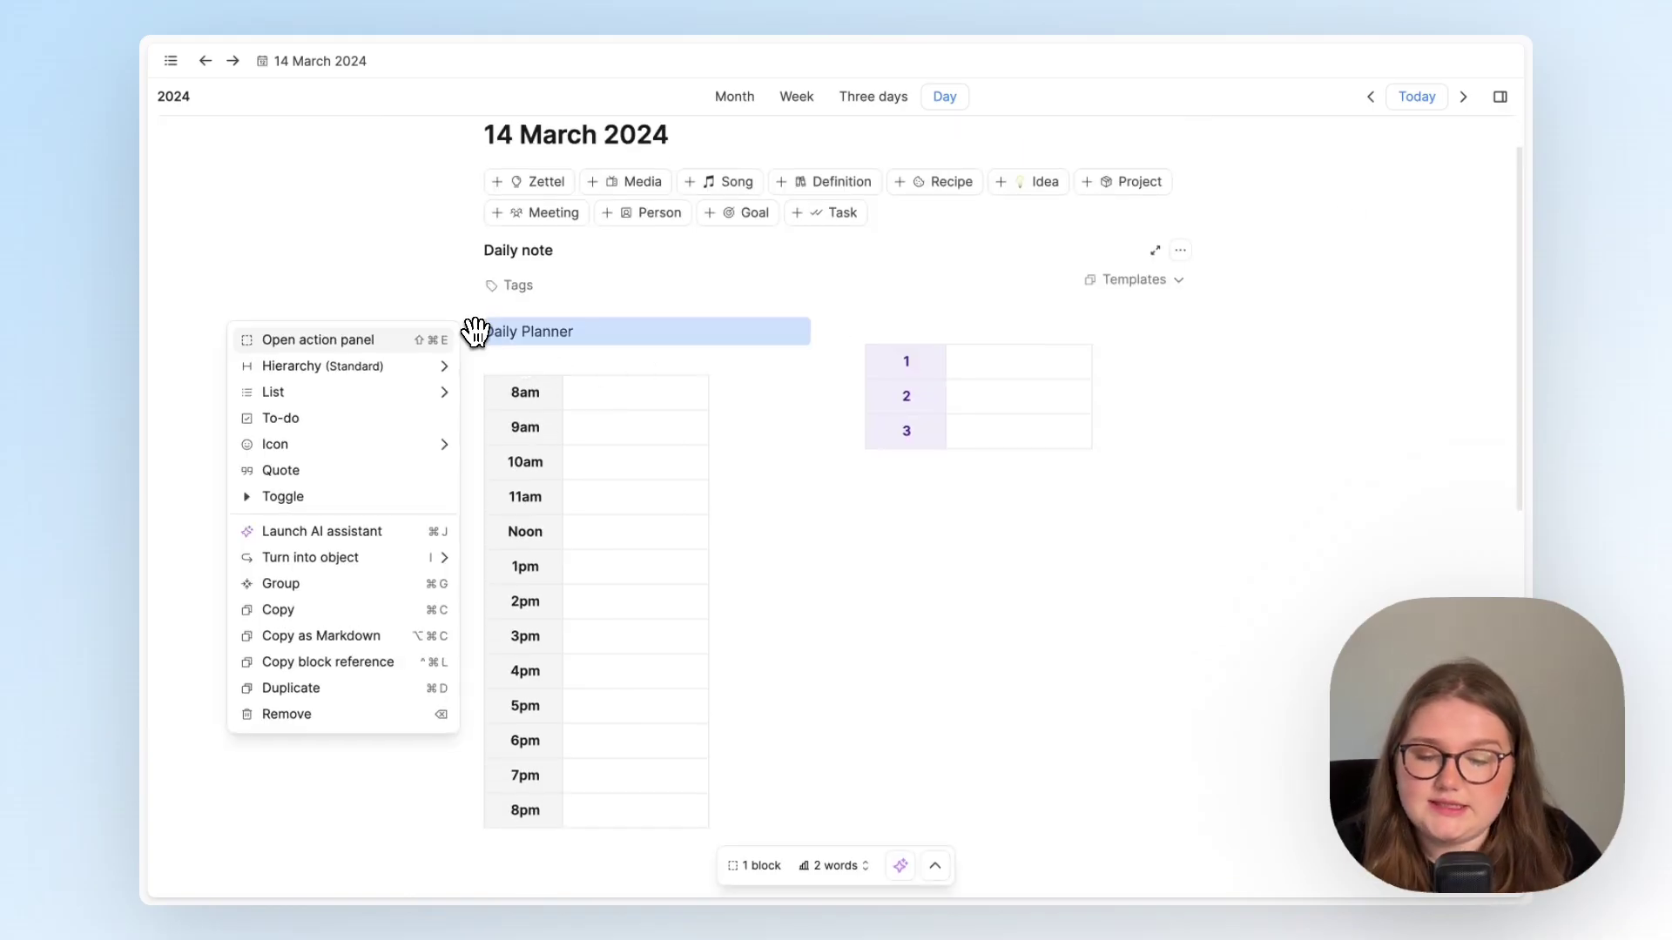
{"action": "left_click", "coordinate": [587, 340]}
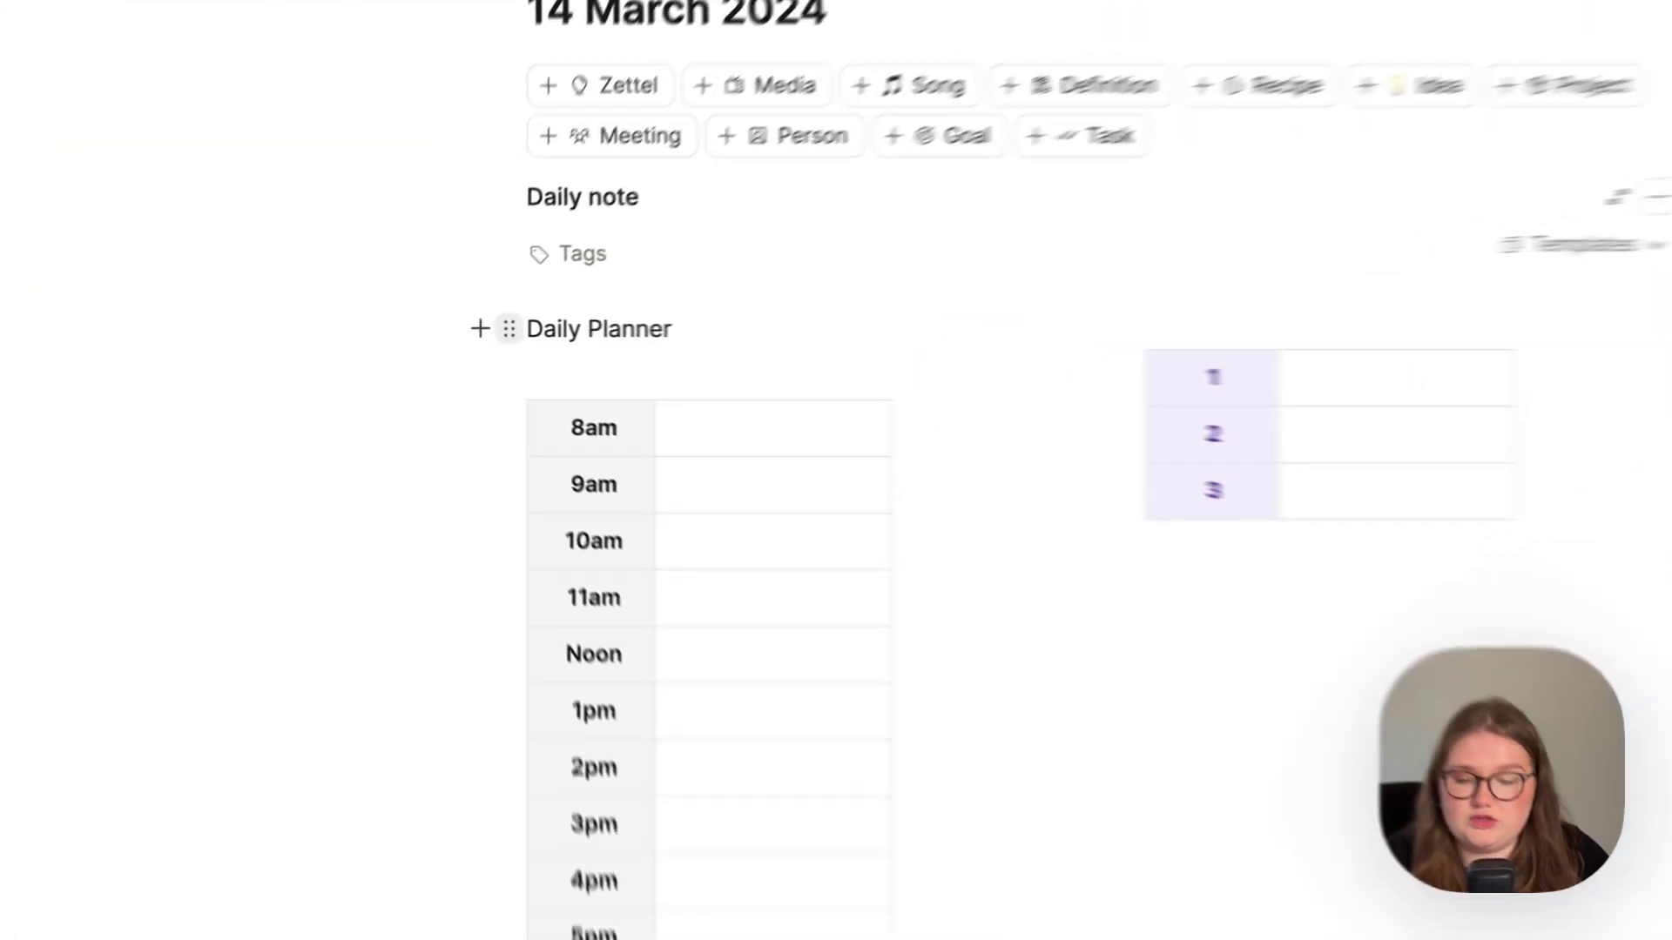
{"action": "left_click", "coordinate": [471, 335]}
{"action": "mouse_move", "coordinate": [500, 383]}
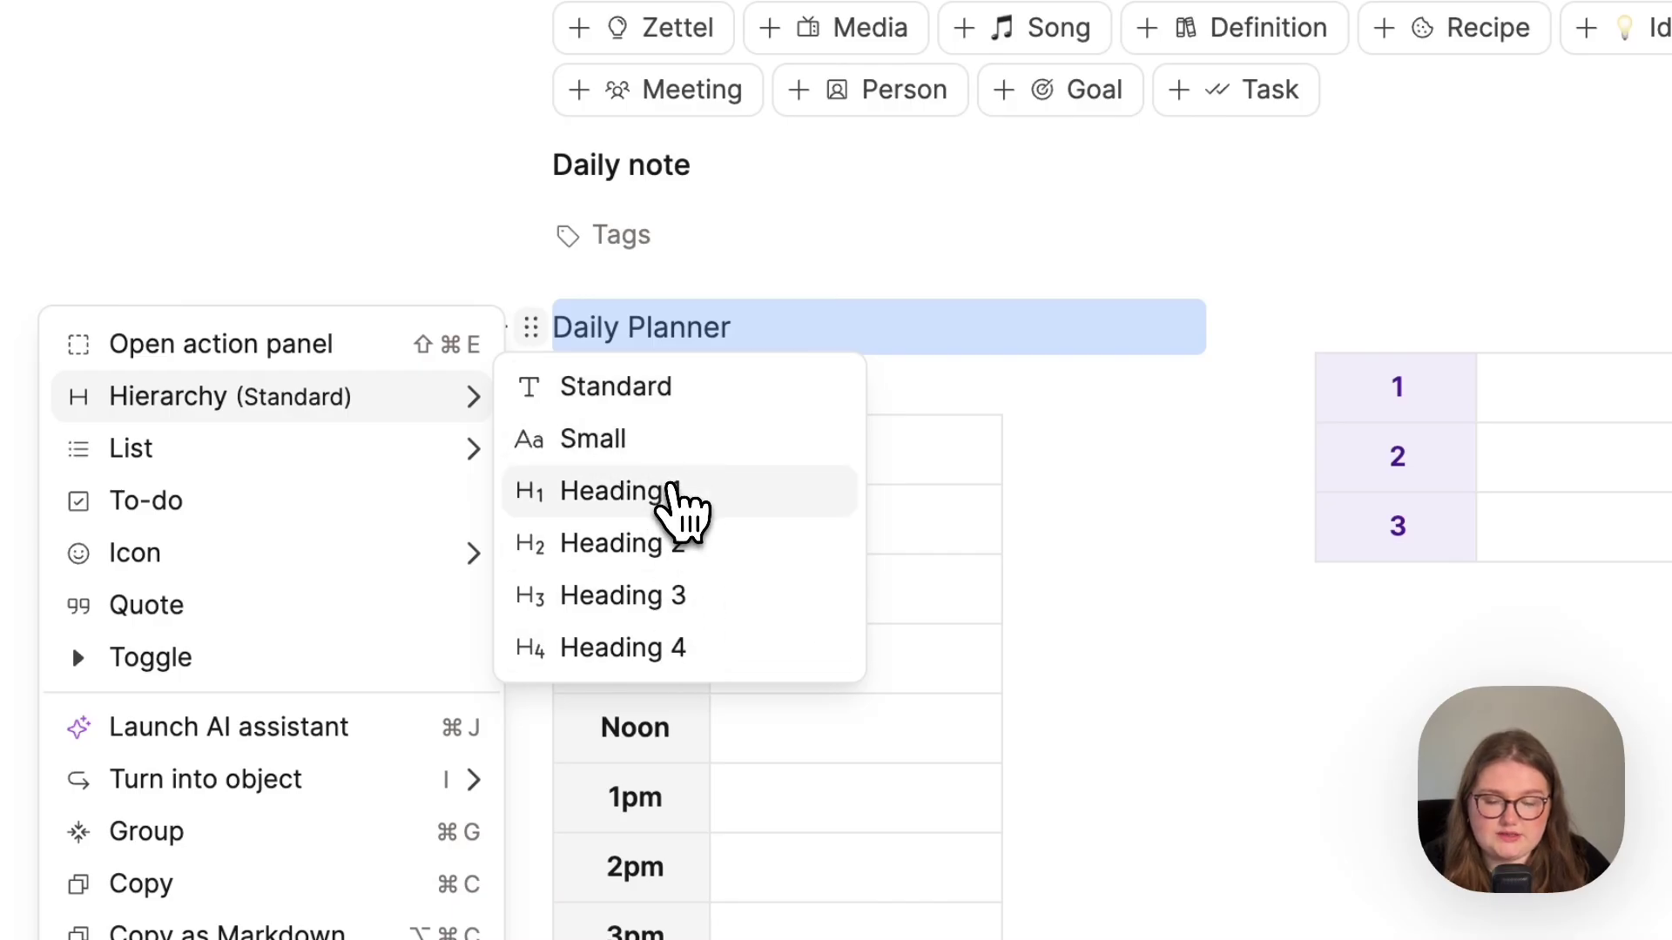
{"action": "left_click", "coordinate": [772, 549]}
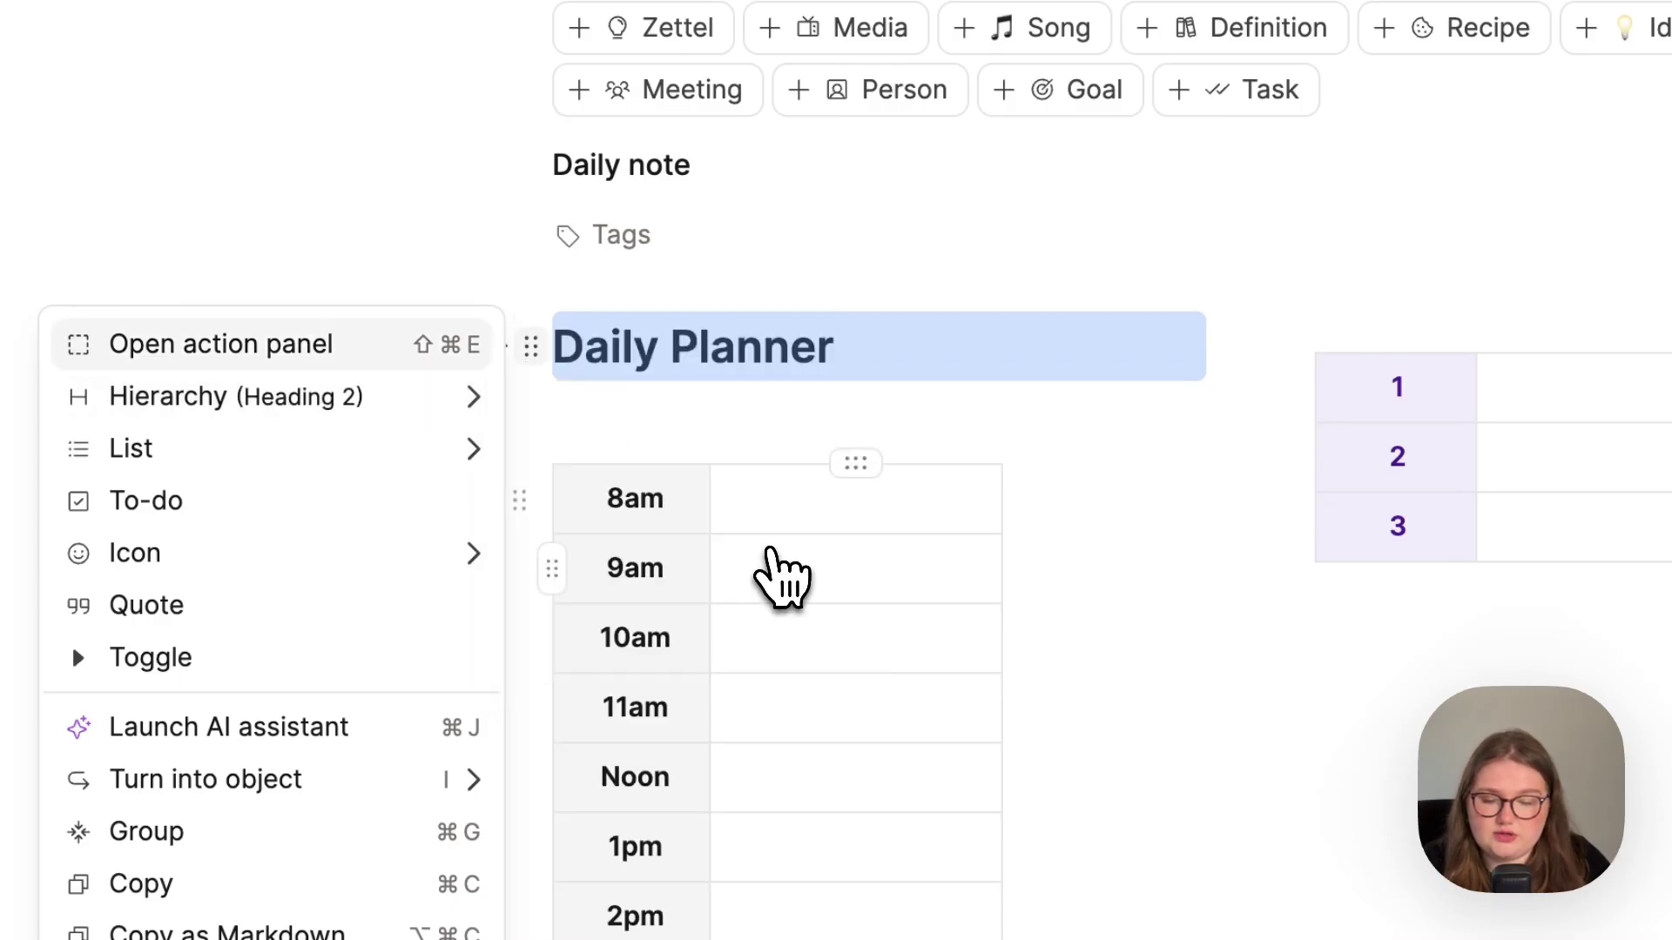
Step: Change the "Daily Planner" title above the hourly table to Heading 3
{"action": "key", "text": "super+z"}
{"action": "mouse_move", "coordinate": [440, 410]}
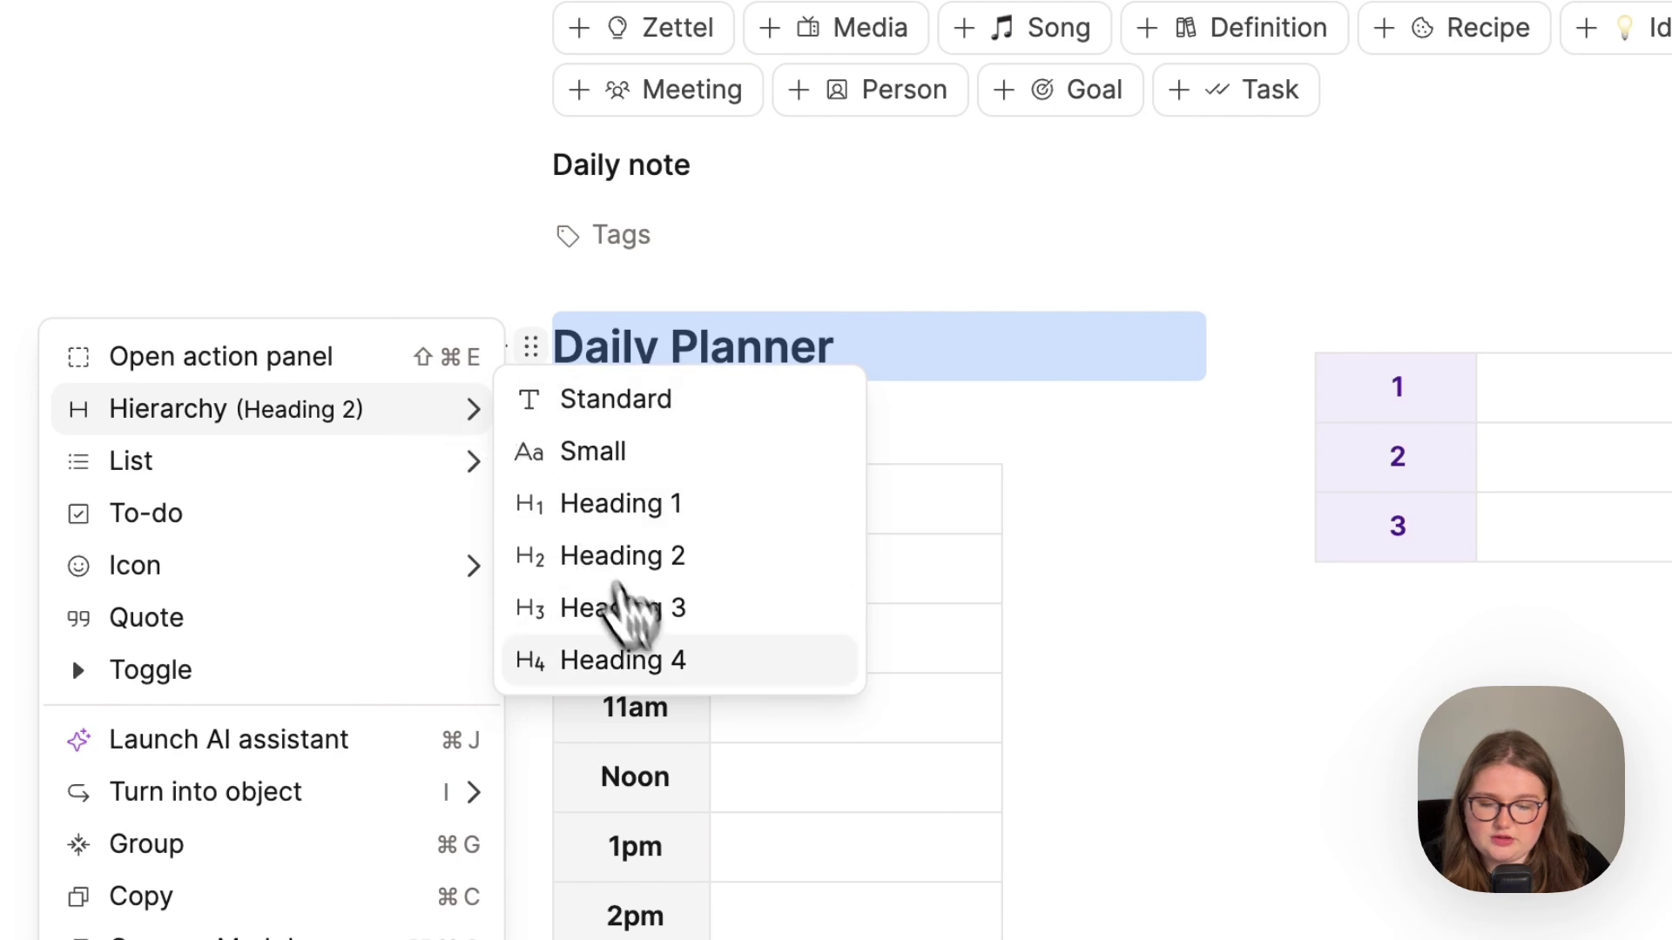
{"action": "left_click", "coordinate": [649, 614]}
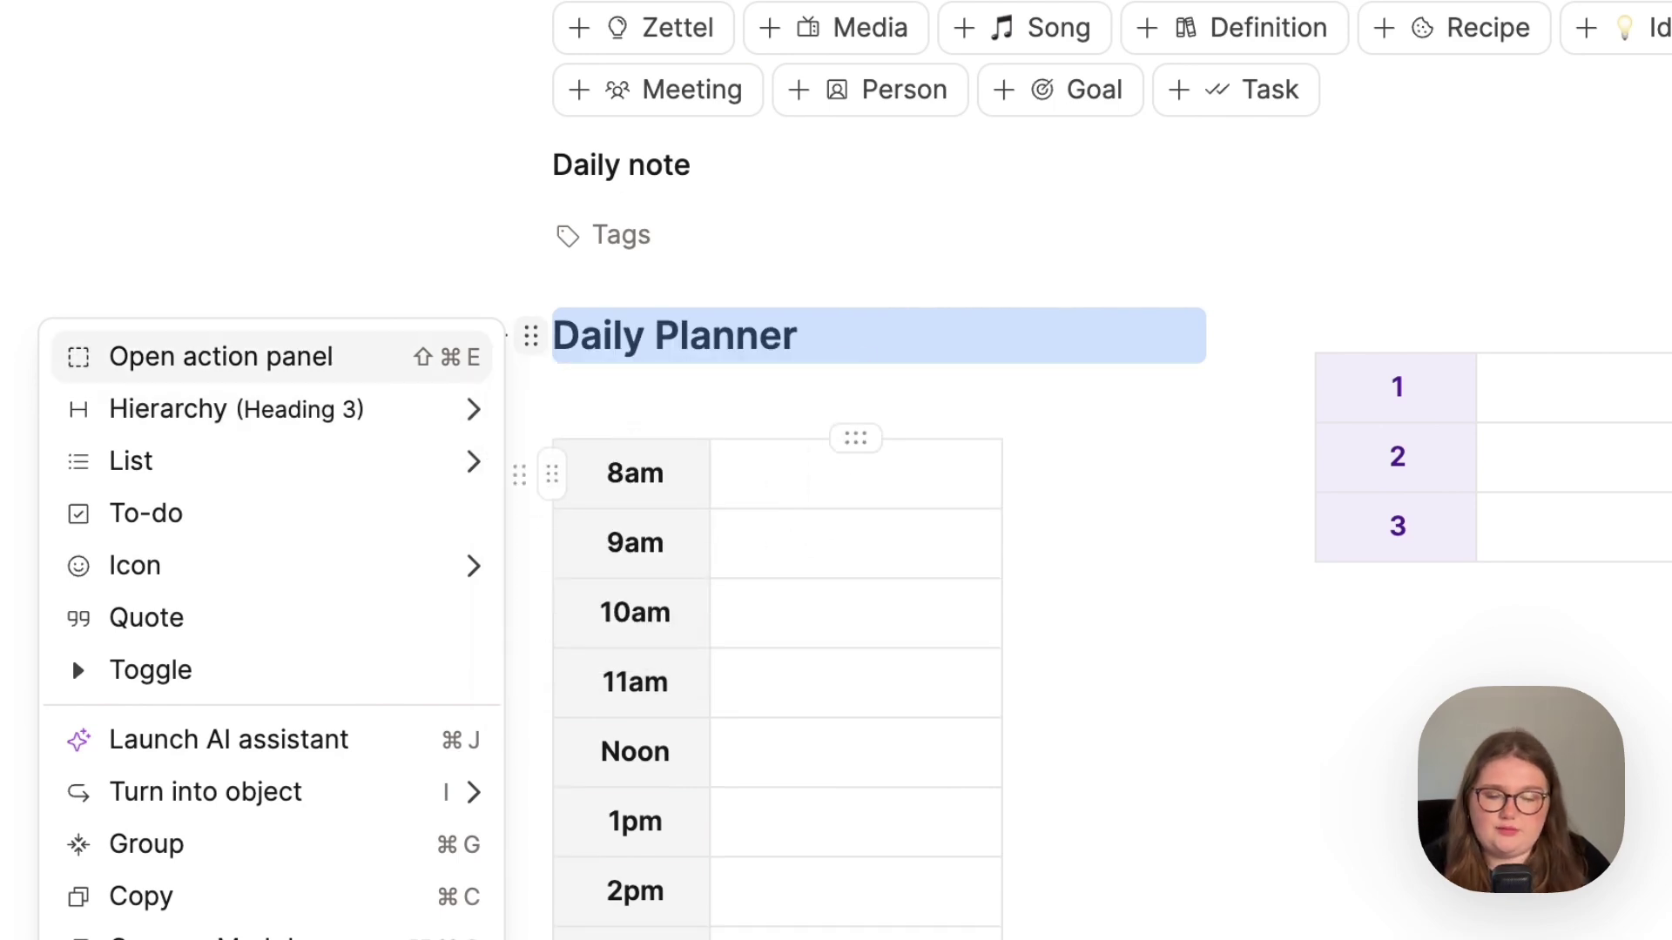
{"action": "left_click", "coordinate": [875, 341]}
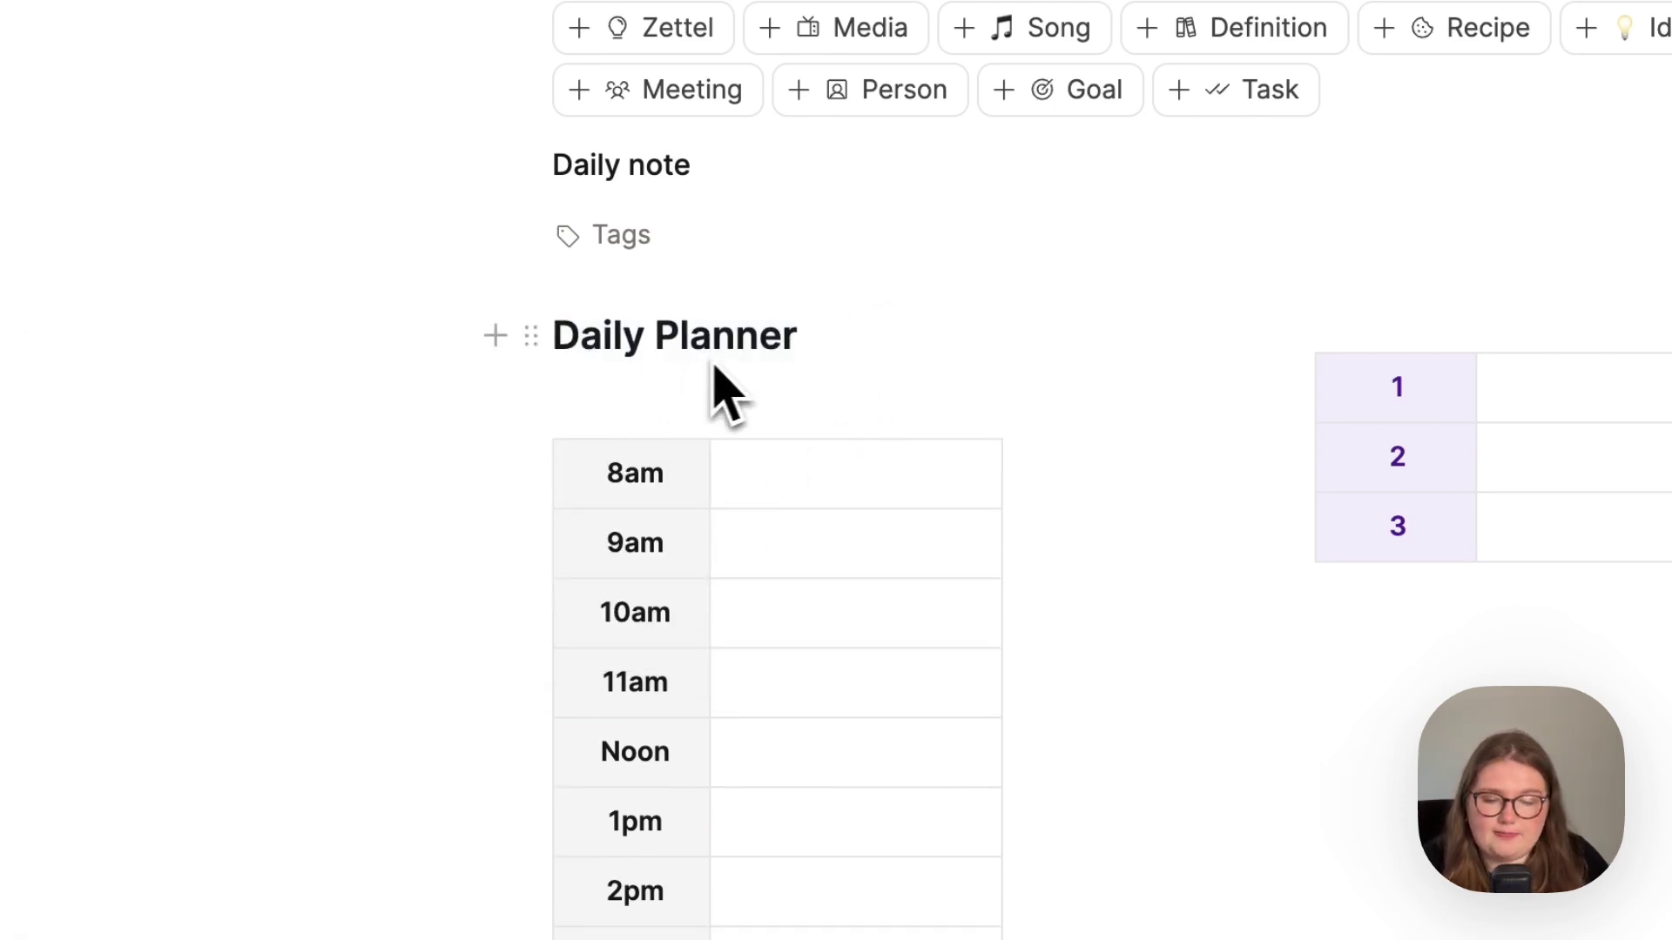
Step: Add a Heading 3 block reading "Three Priorities" above the numbered table in the second layout column
{"action": "left_click", "coordinate": [890, 500]}
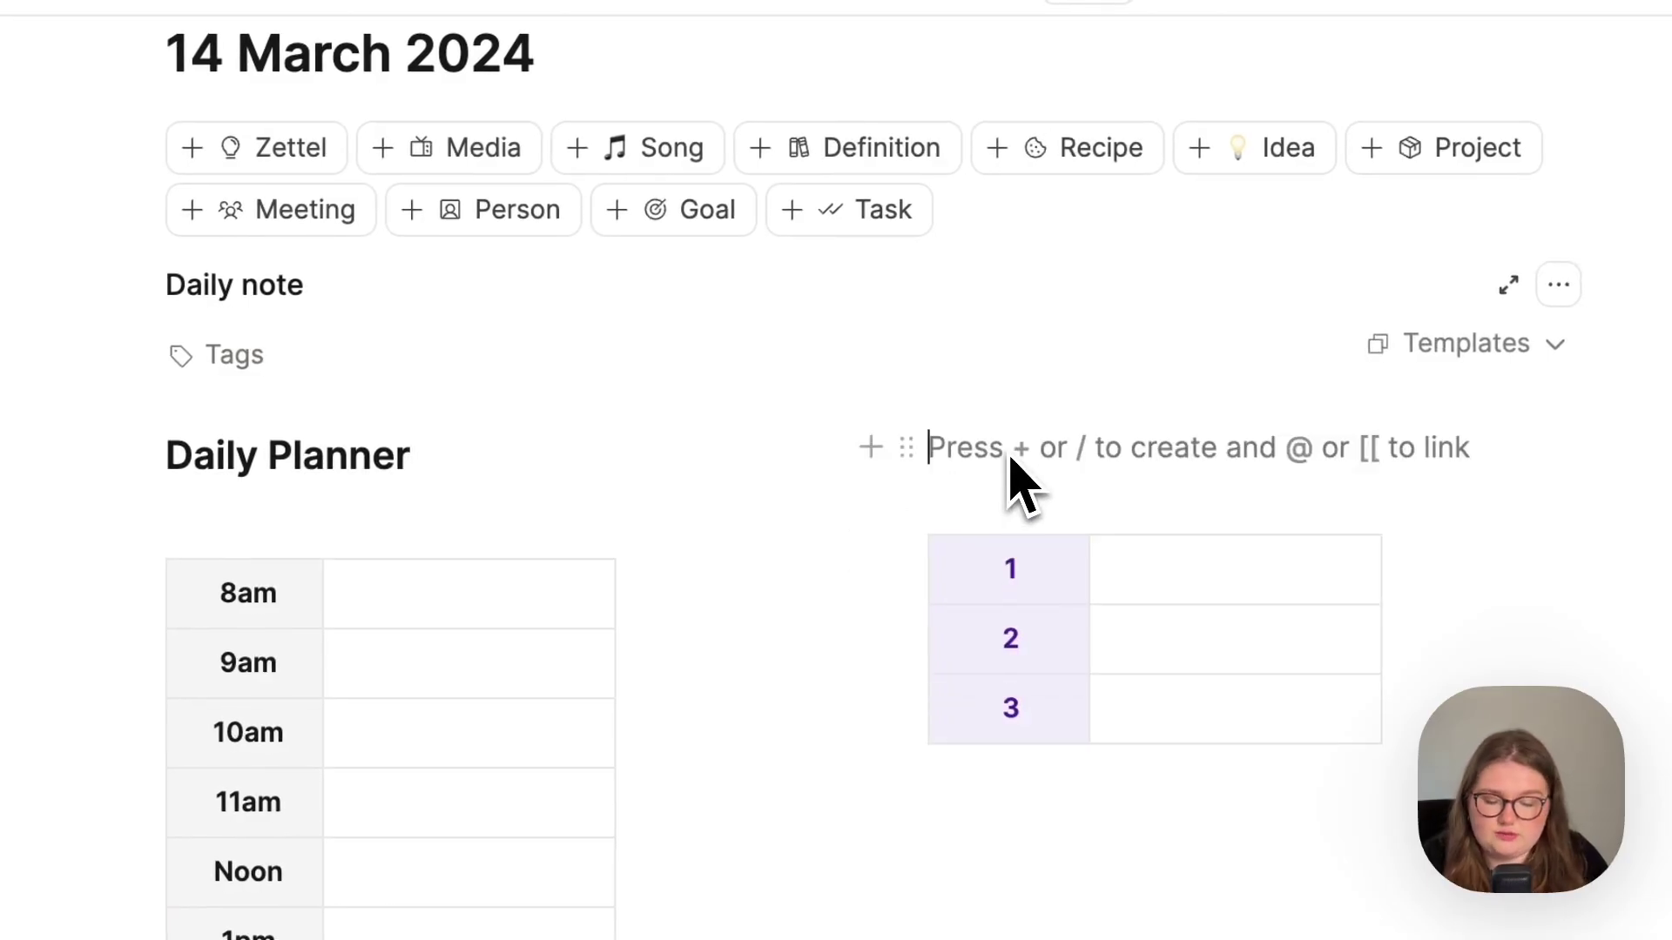
{"action": "type", "text": "/"}
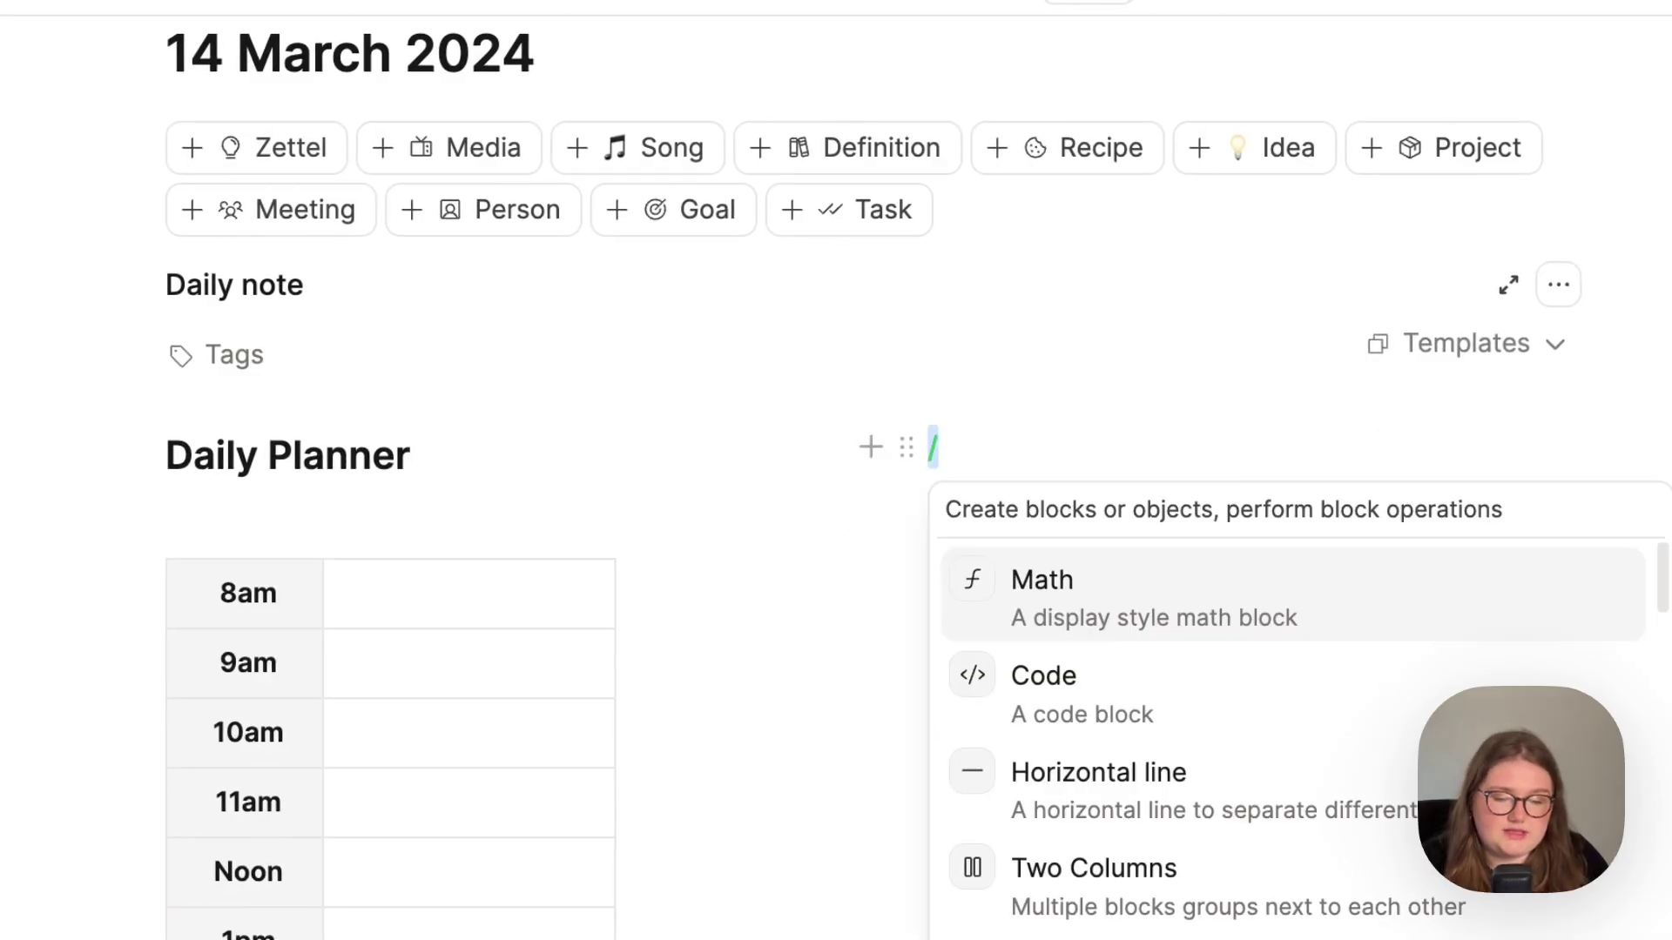
{"action": "type", "text": "2"}
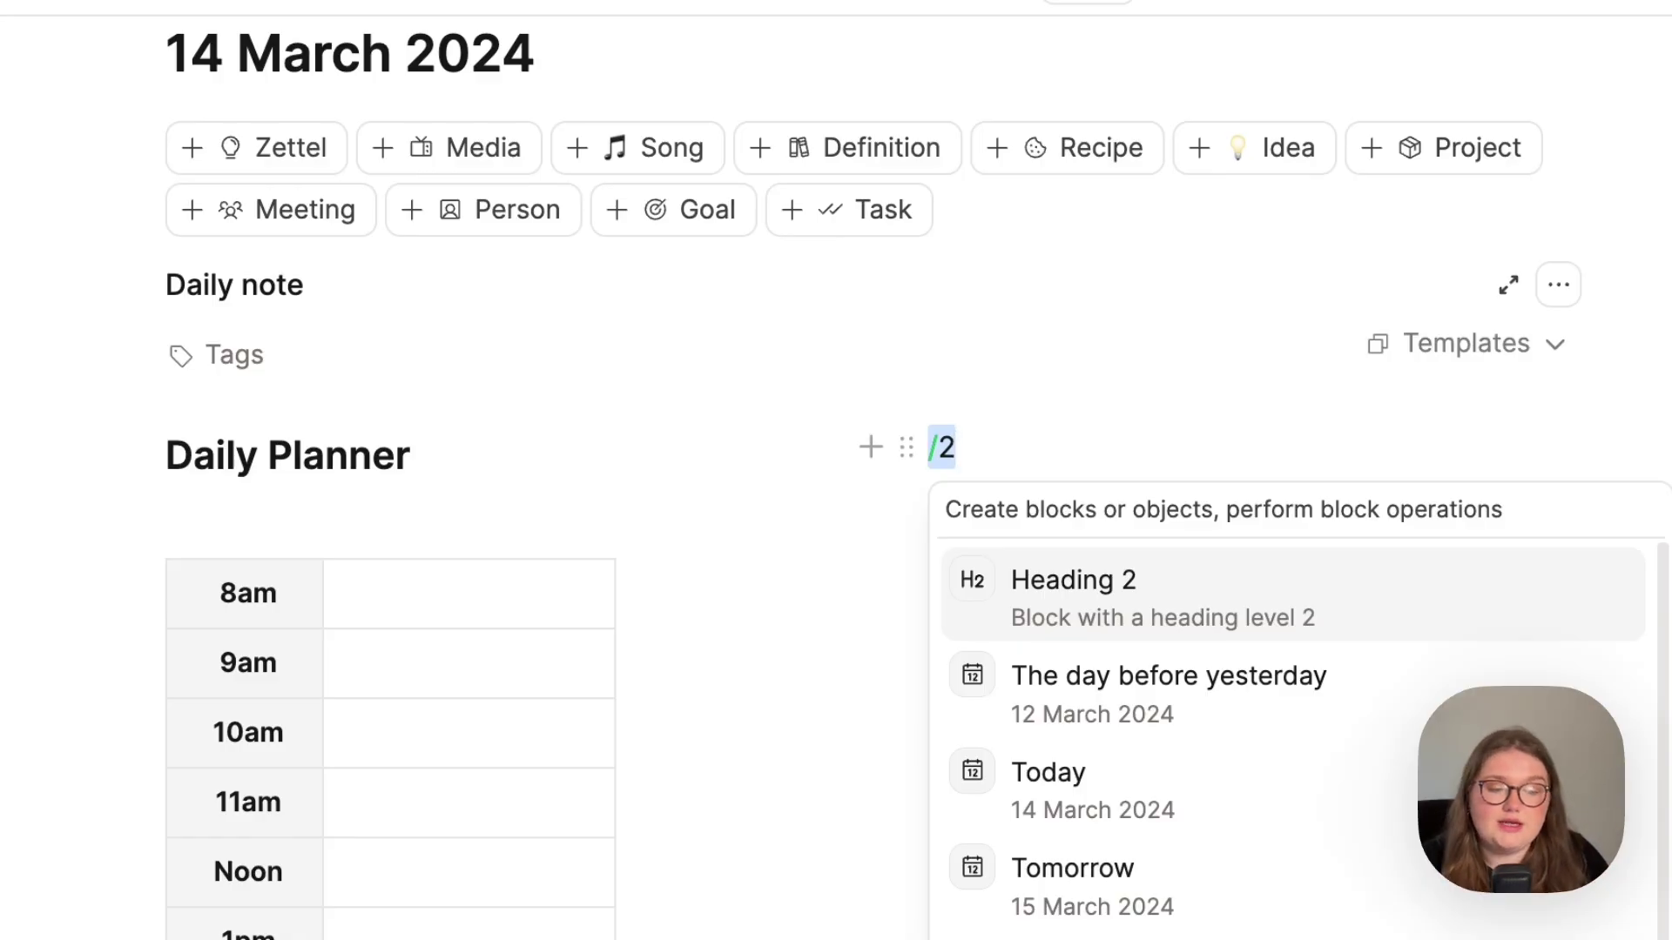
{"action": "key", "text": "BackSpace"}
{"action": "type", "text": "3"}
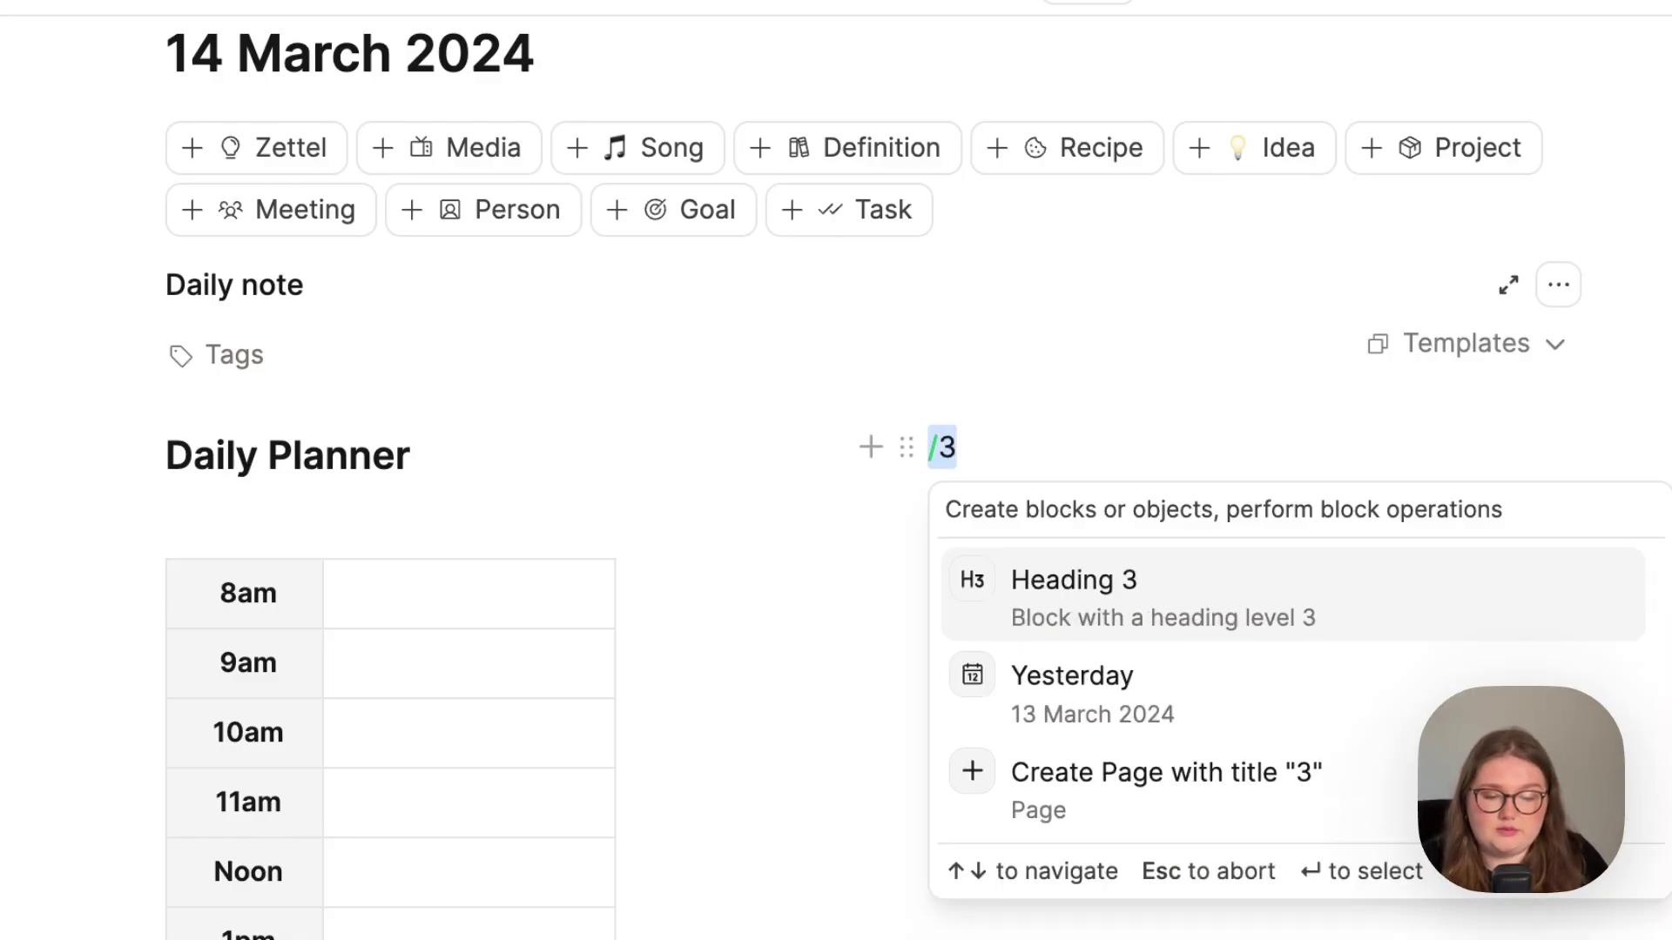
{"action": "key", "text": "Return"}
{"action": "type", "text": "Three Priorities"}
{"action": "key", "text": "Return"}
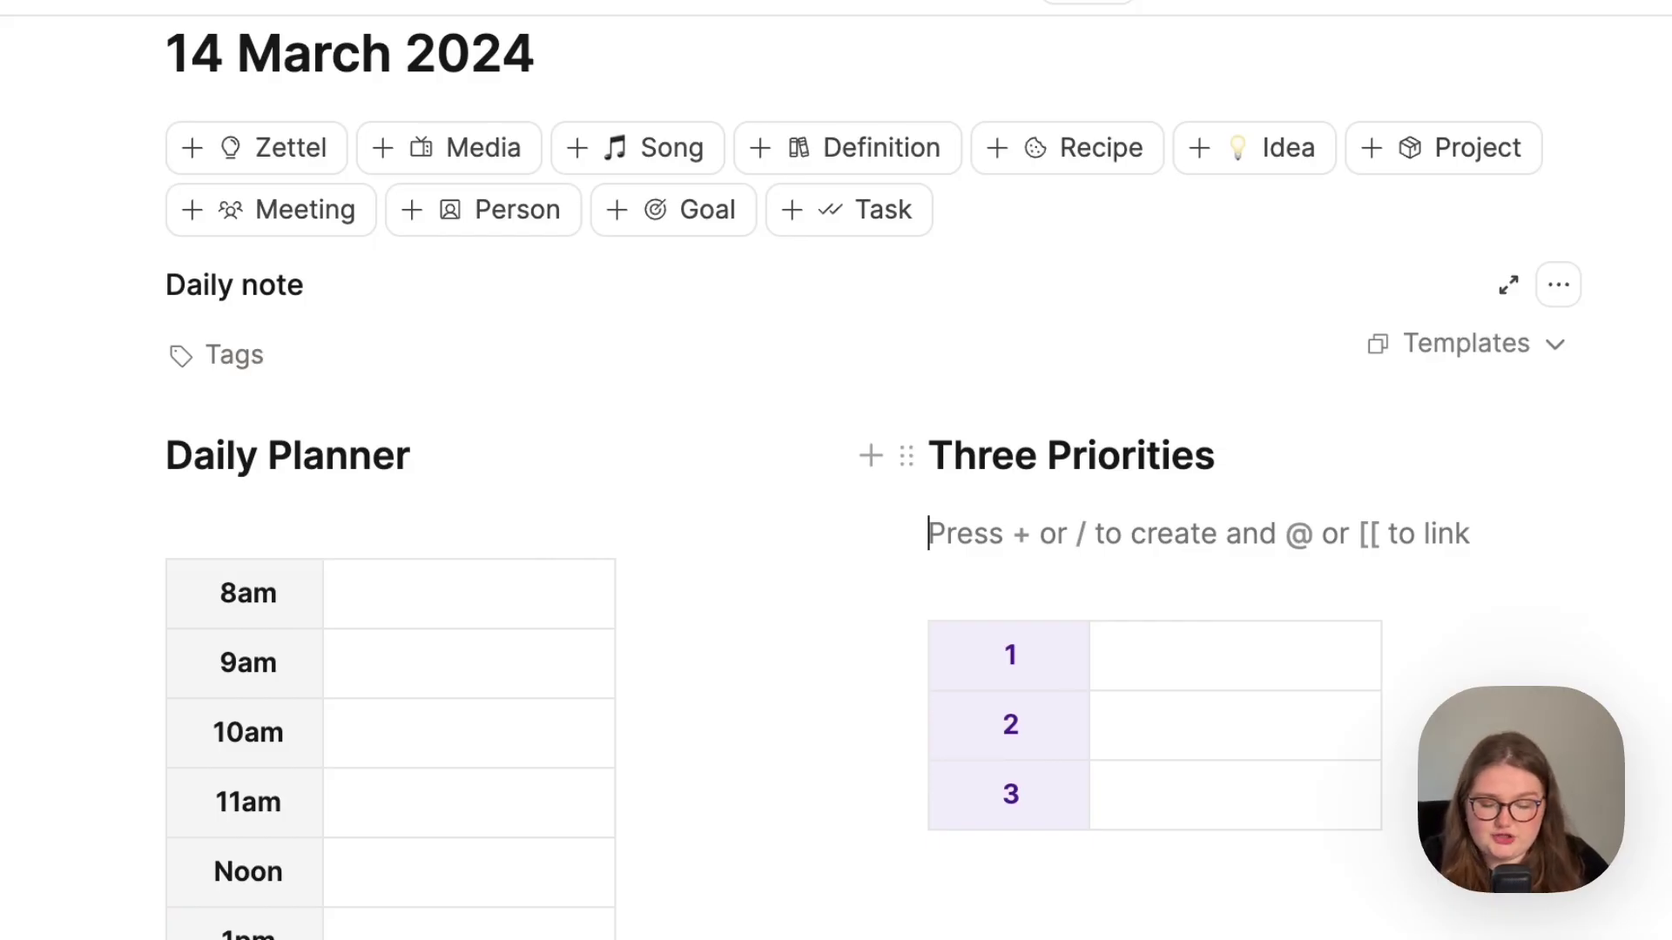
{"action": "type", "text": "###"}
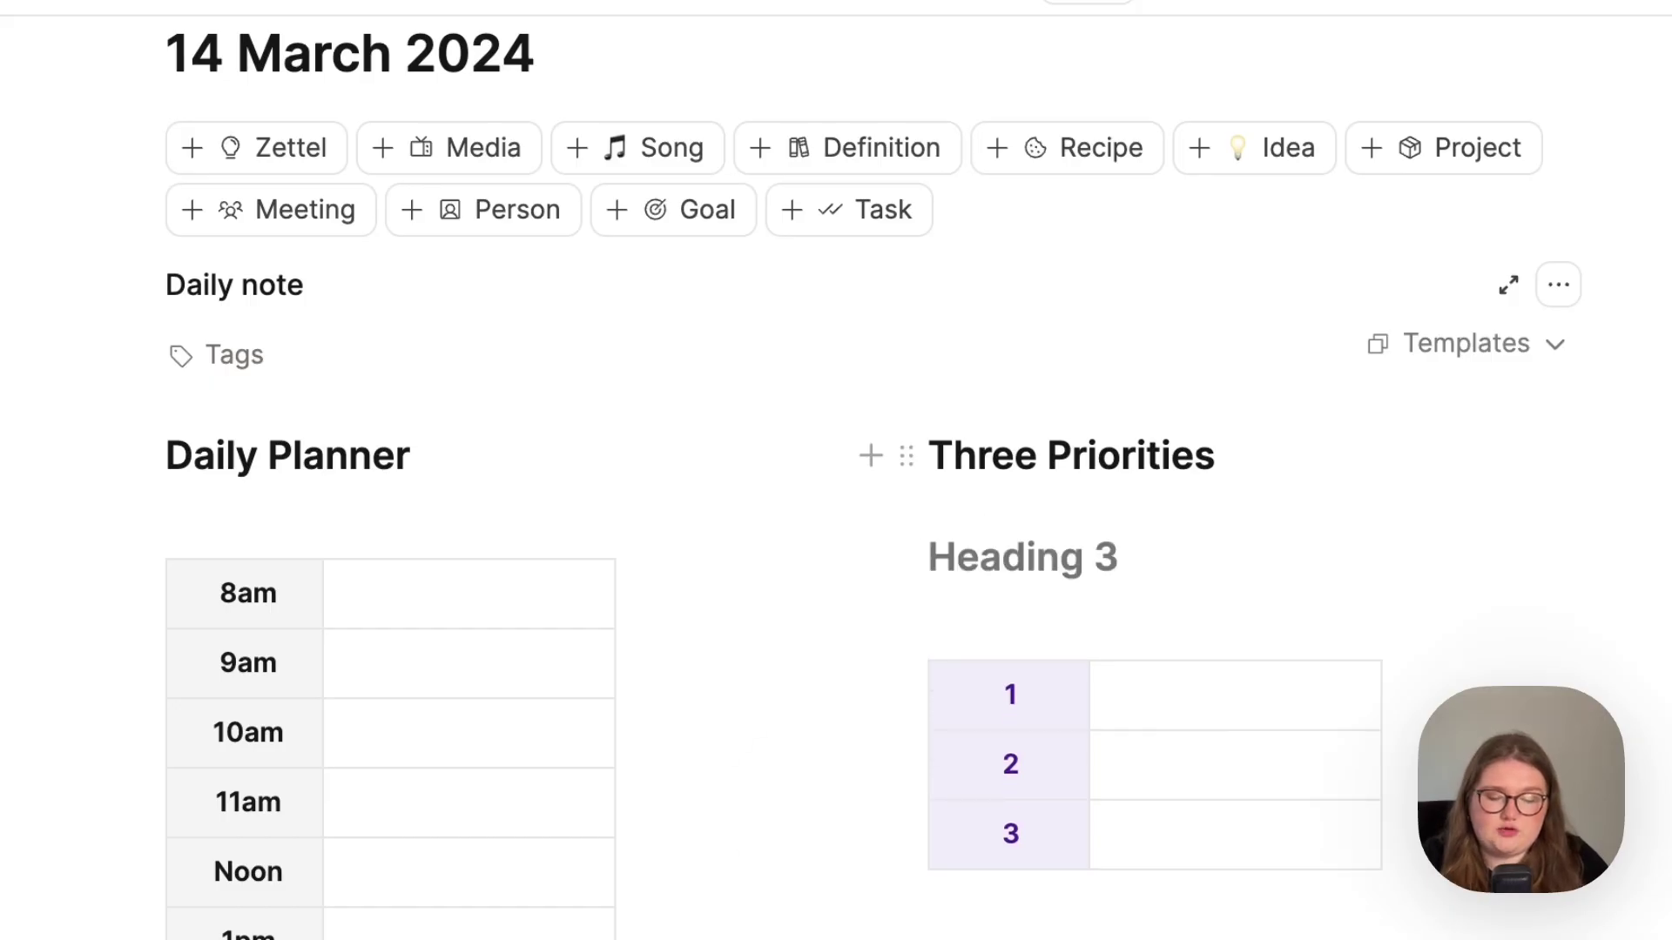
{"action": "key", "text": "BackSpace"}
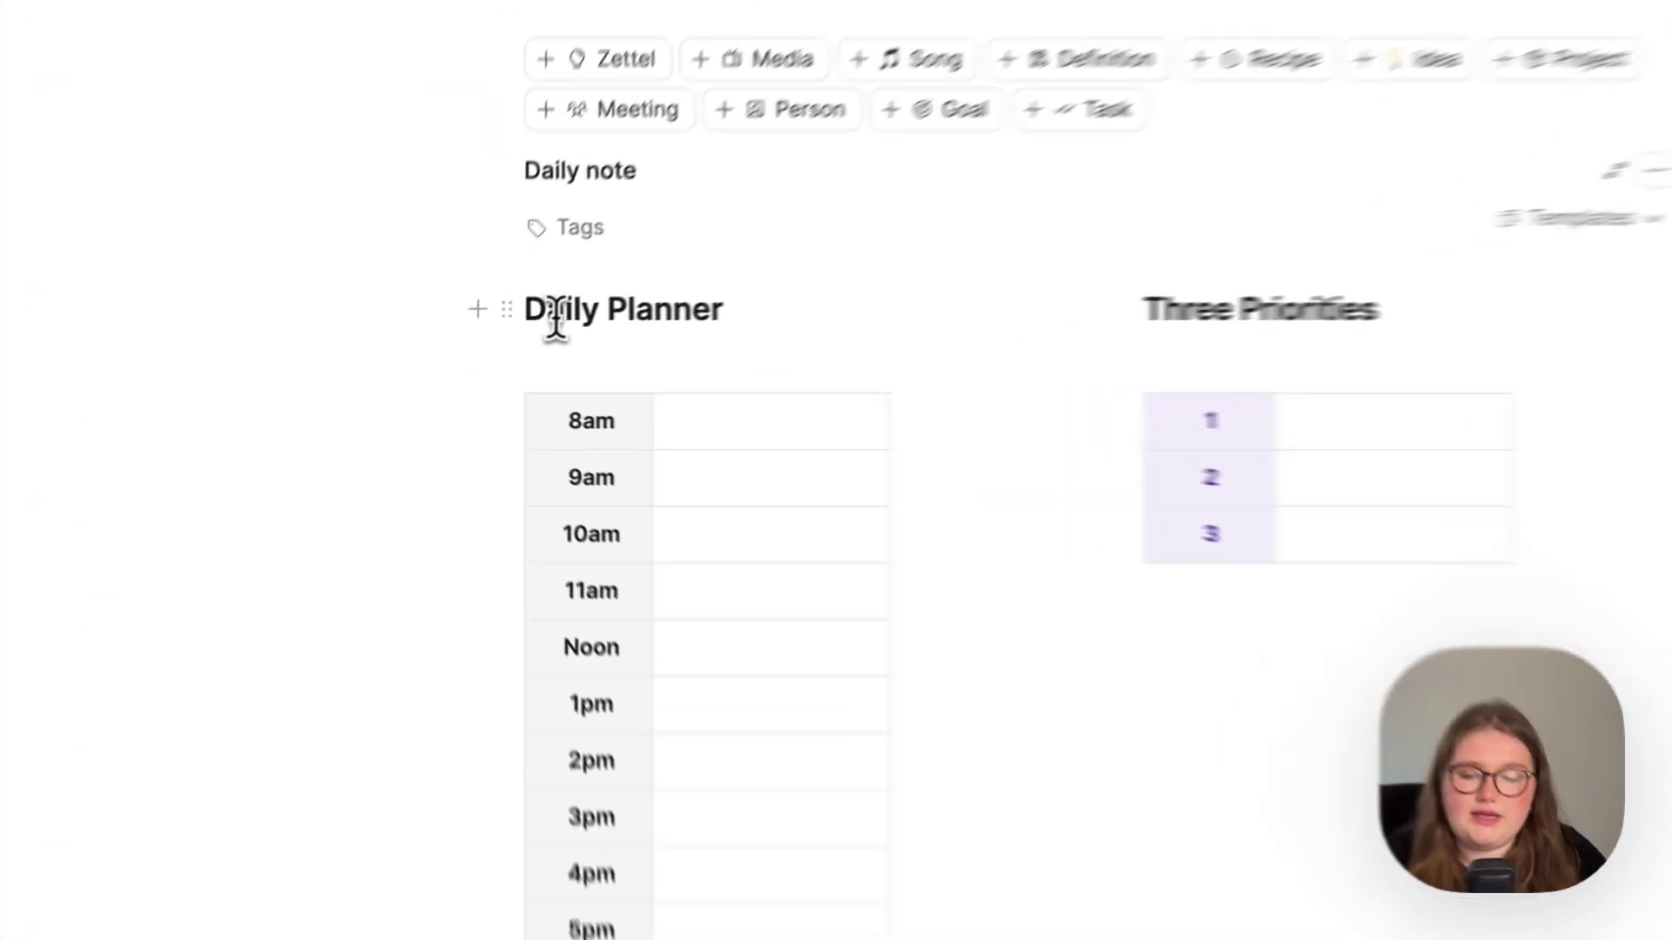
Step: Try a pink text color and a light purple highlight on the words "Daily Planner"
{"action": "triple_click", "coordinate": [505, 338]}
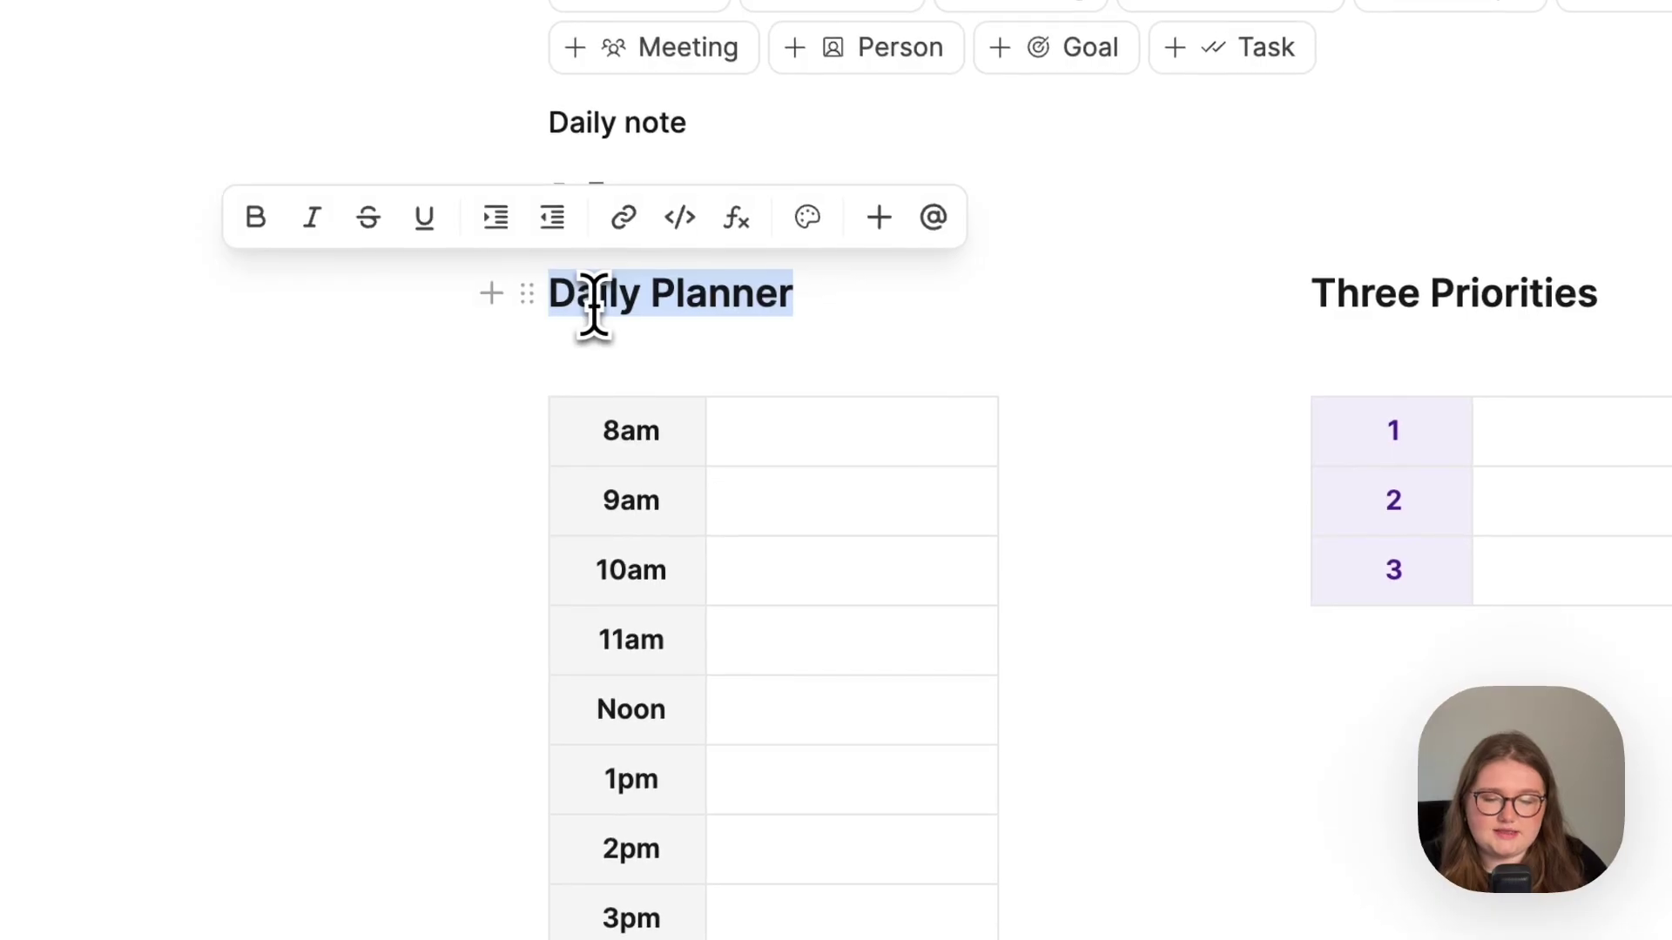
{"action": "left_click", "coordinate": [807, 220]}
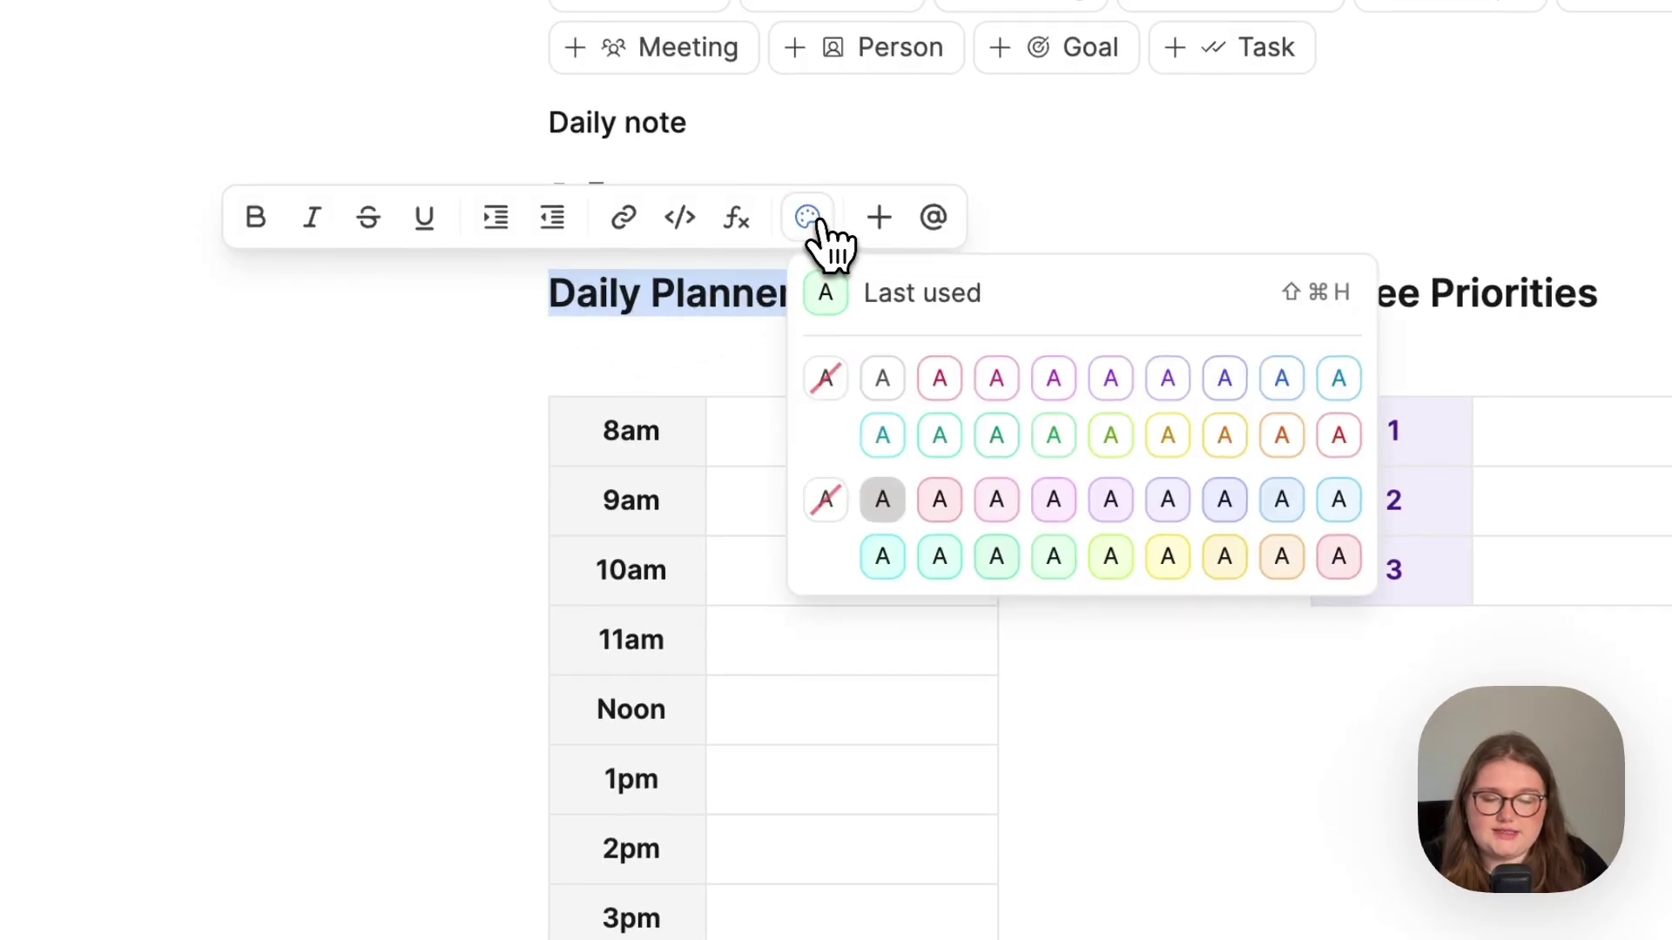
{"action": "left_click", "coordinate": [941, 376]}
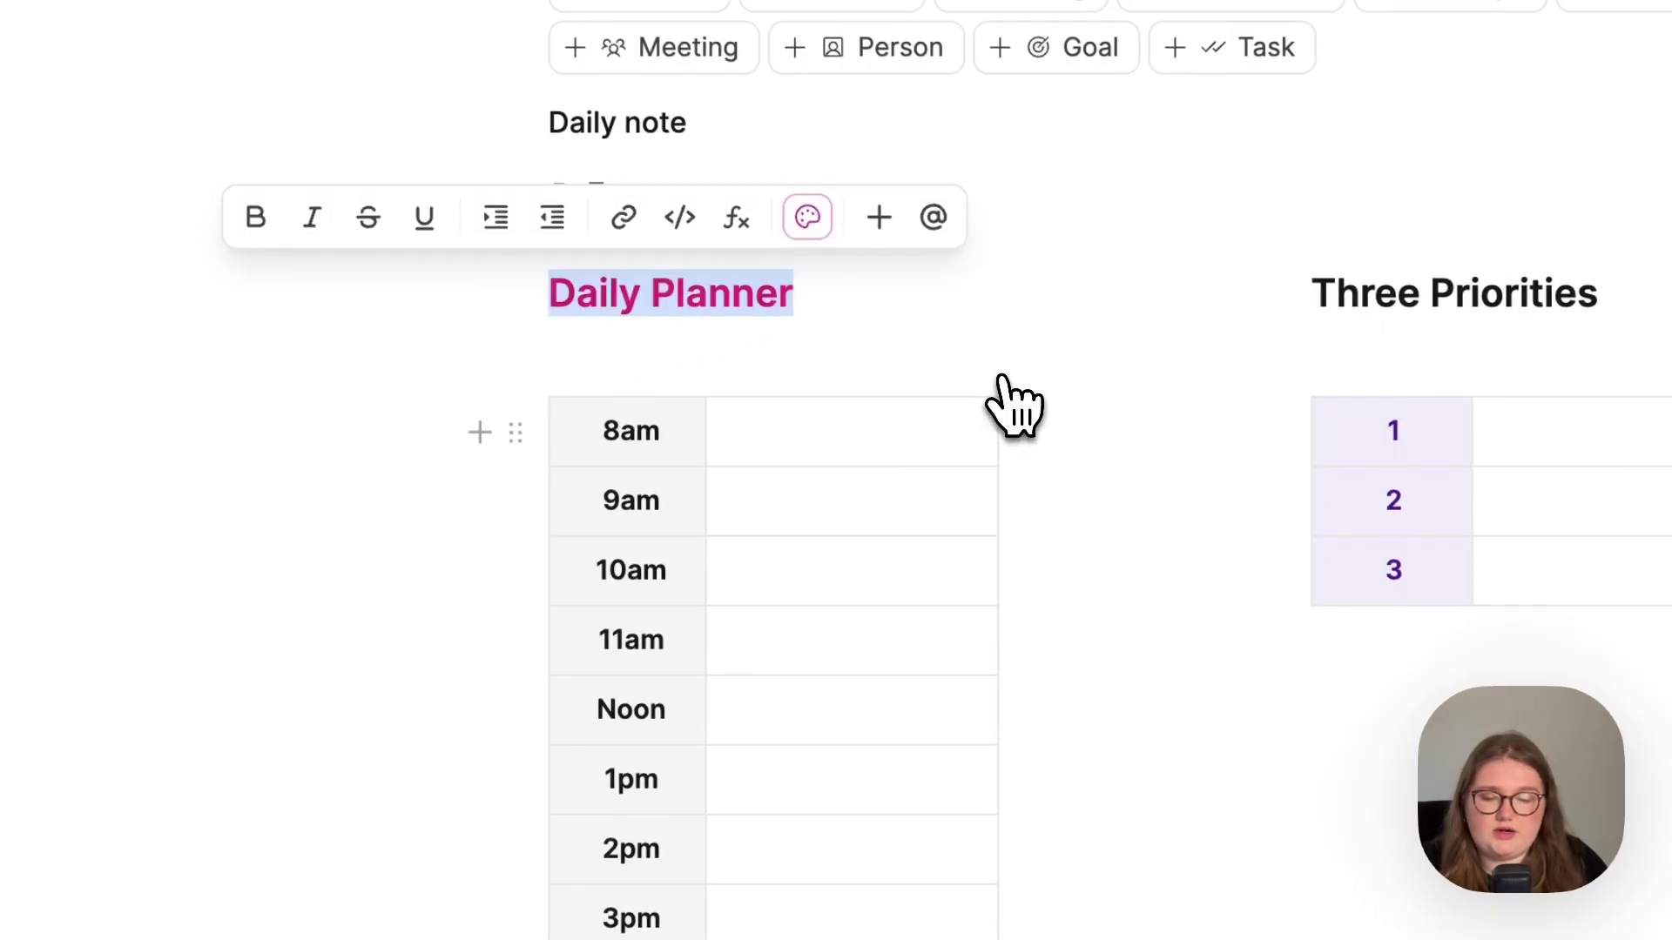
{"action": "left_click", "coordinate": [824, 225]}
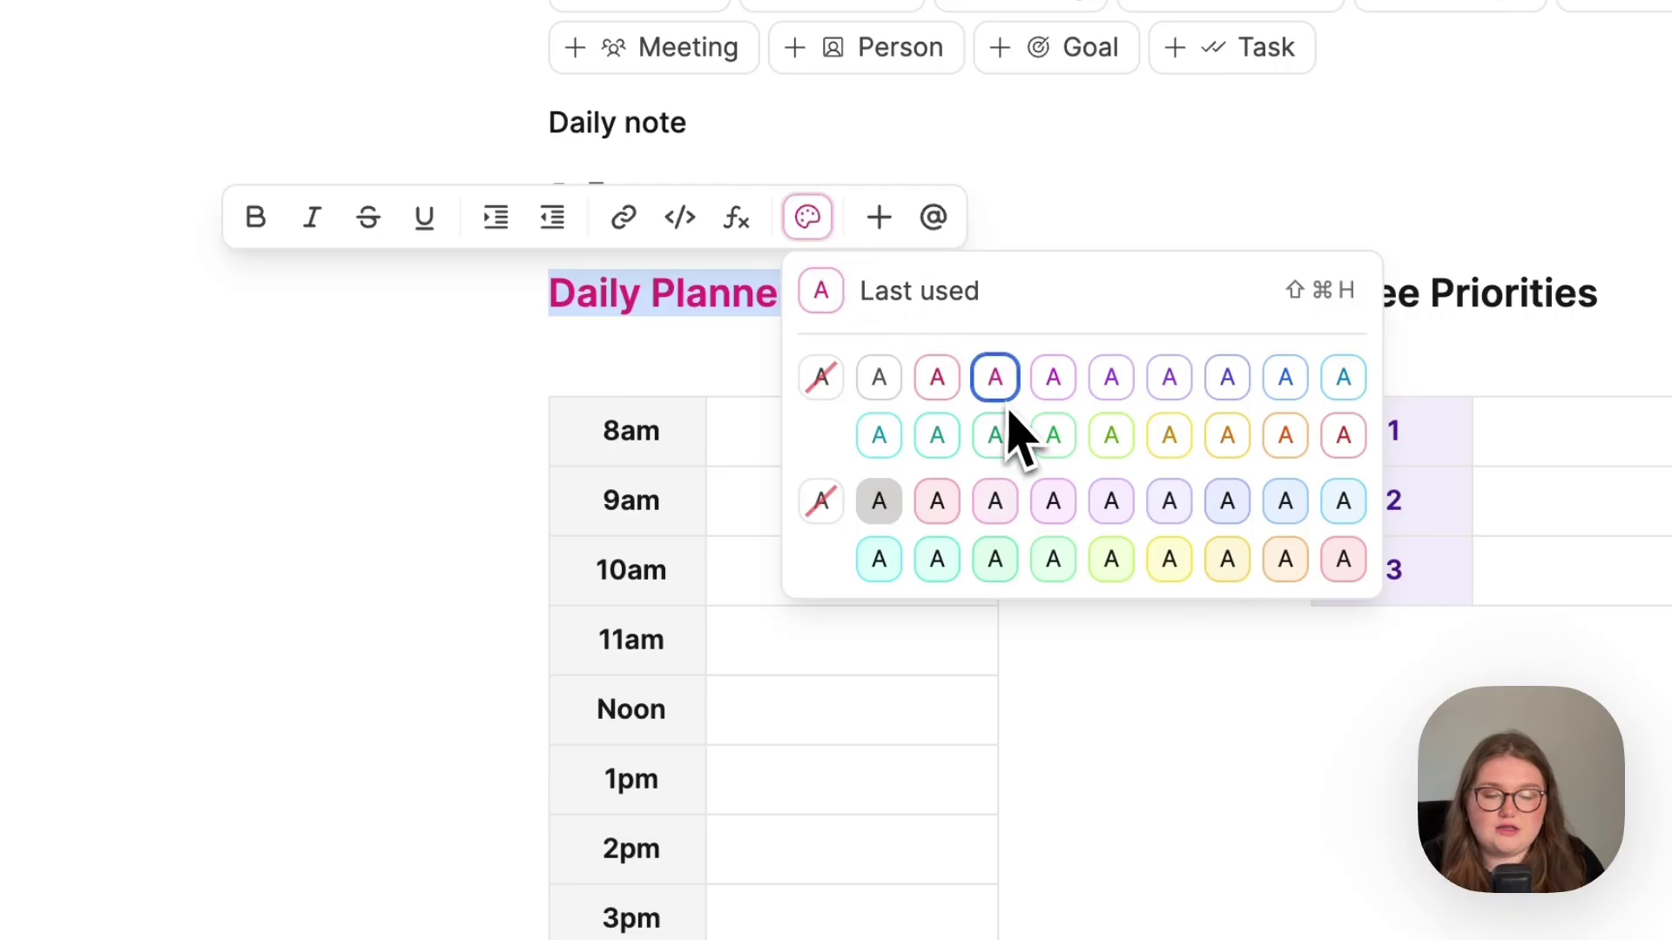
{"action": "left_click", "coordinate": [1107, 502]}
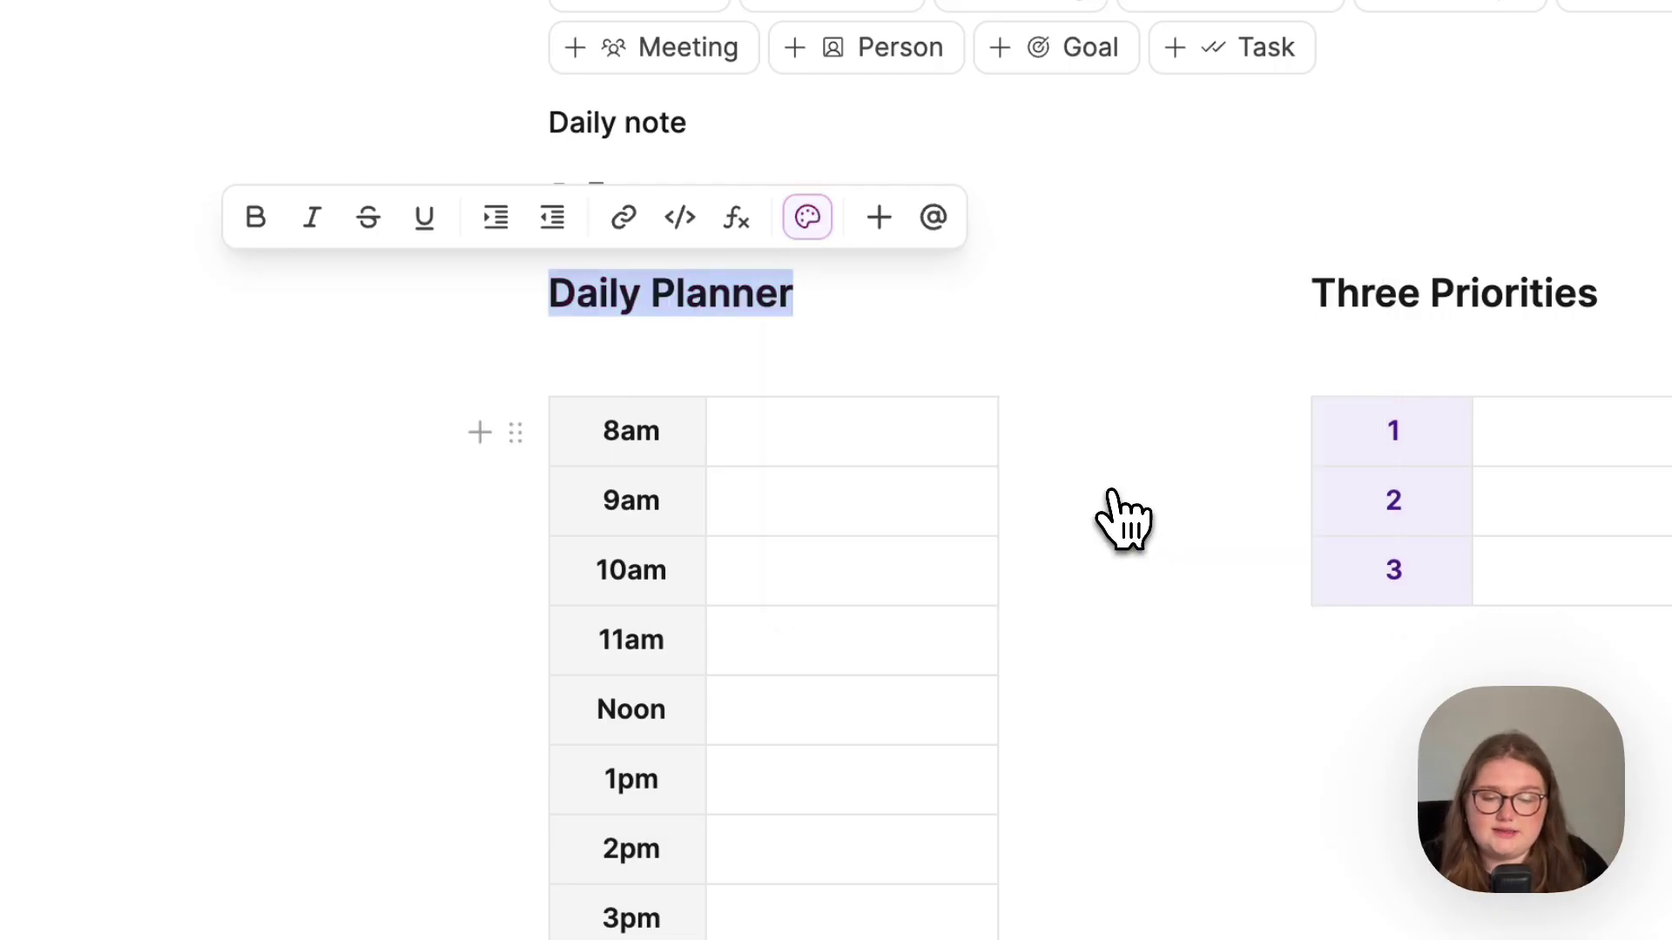
{"action": "left_click", "coordinate": [1112, 514]}
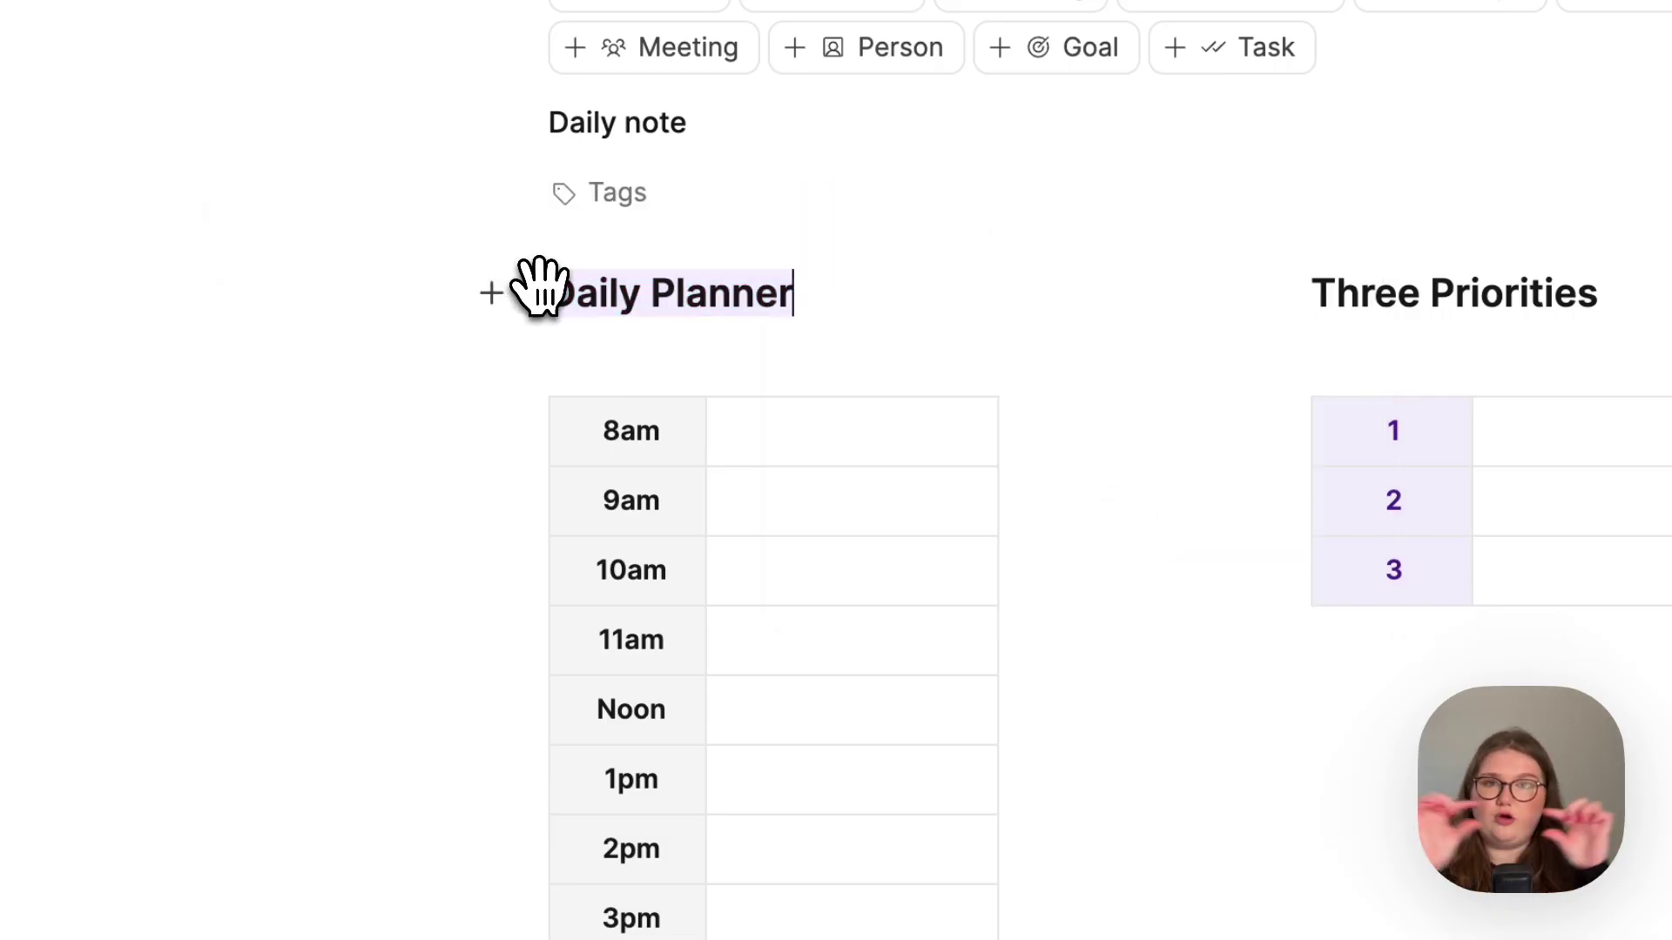
Step: Apply a light blue background color to the whole "Daily Planner" heading block
{"action": "left_click", "coordinate": [526, 293]}
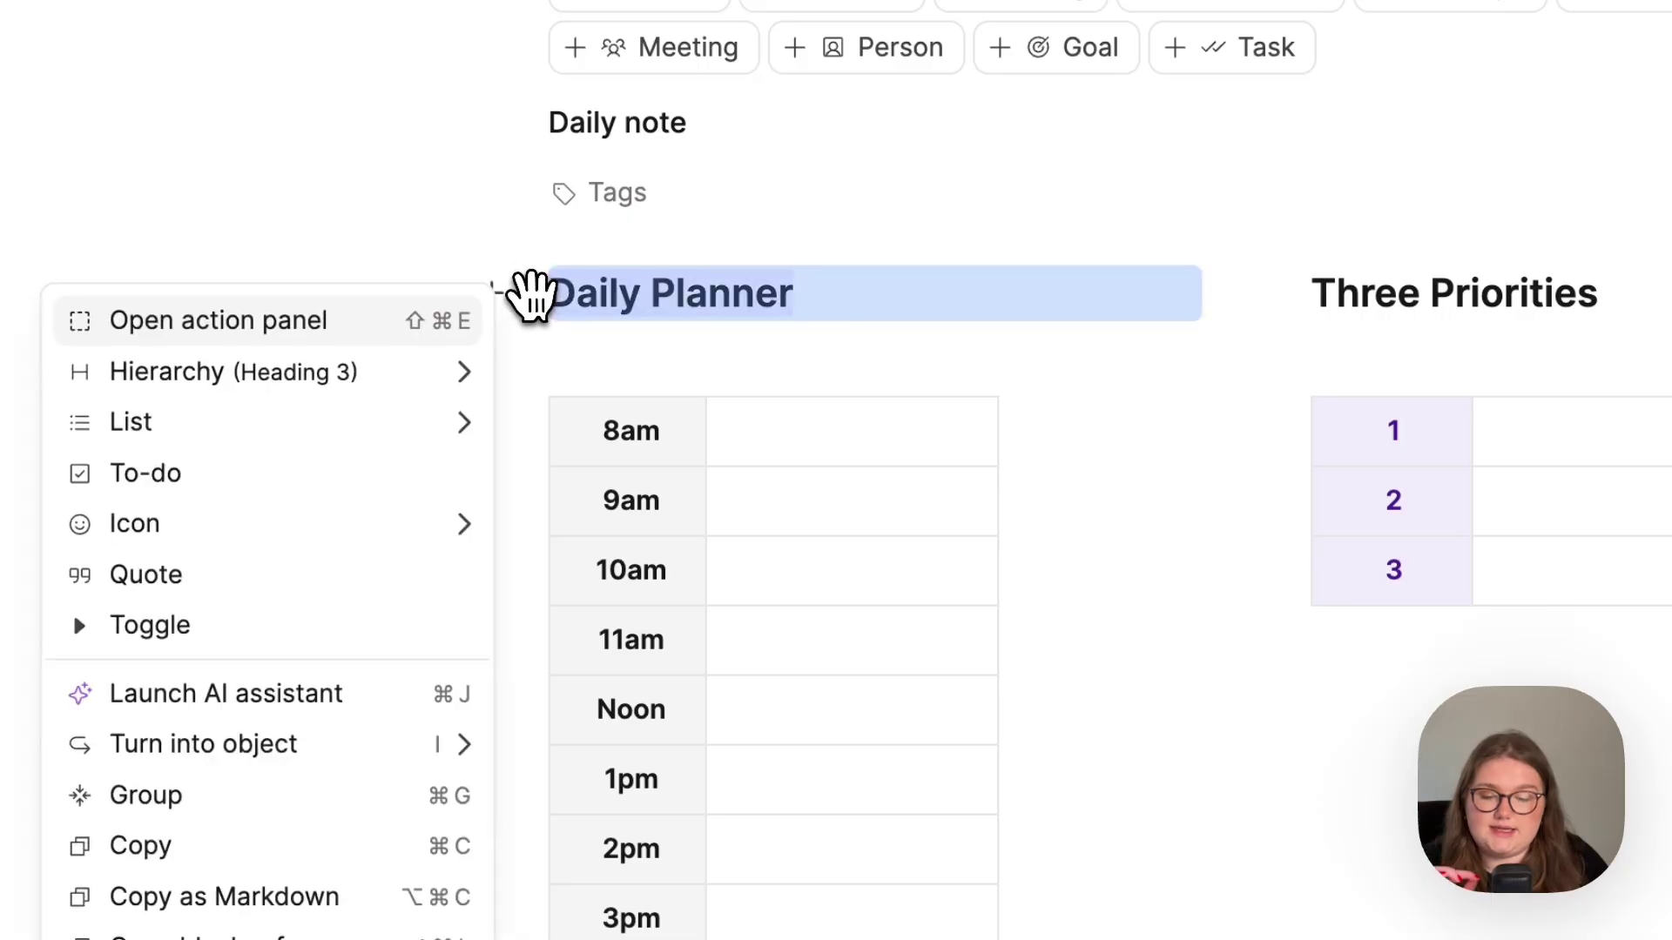
{"action": "key", "text": "Escape"}
{"action": "left_click", "coordinate": [594, 228]}
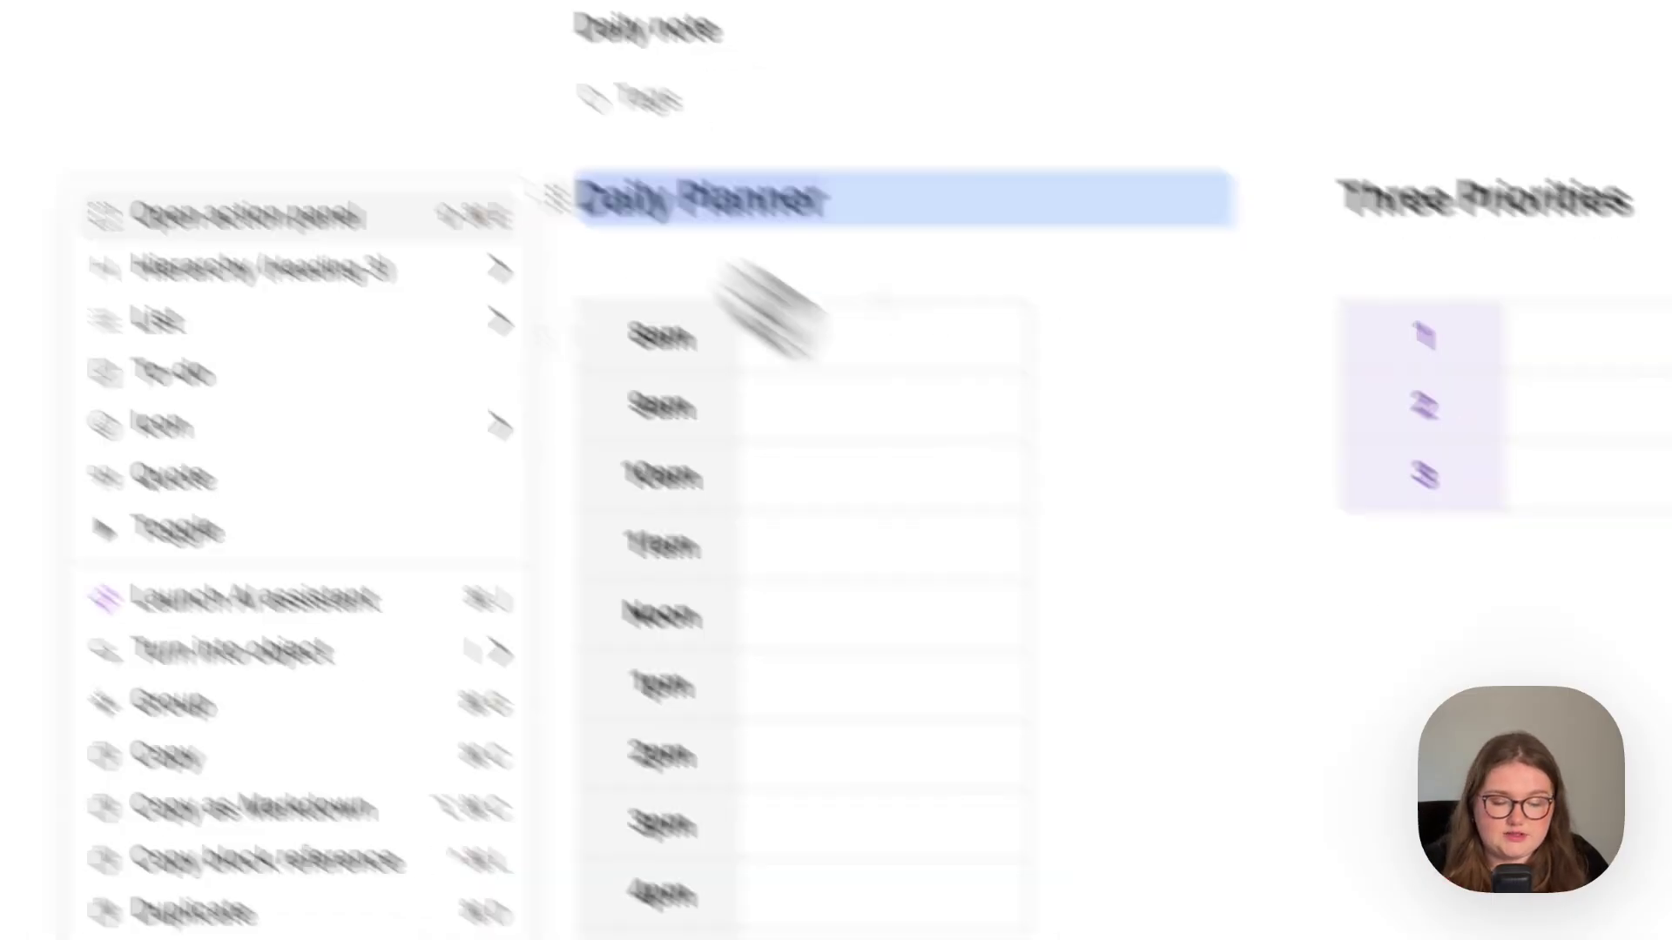
{"action": "left_click", "coordinate": [958, 749]}
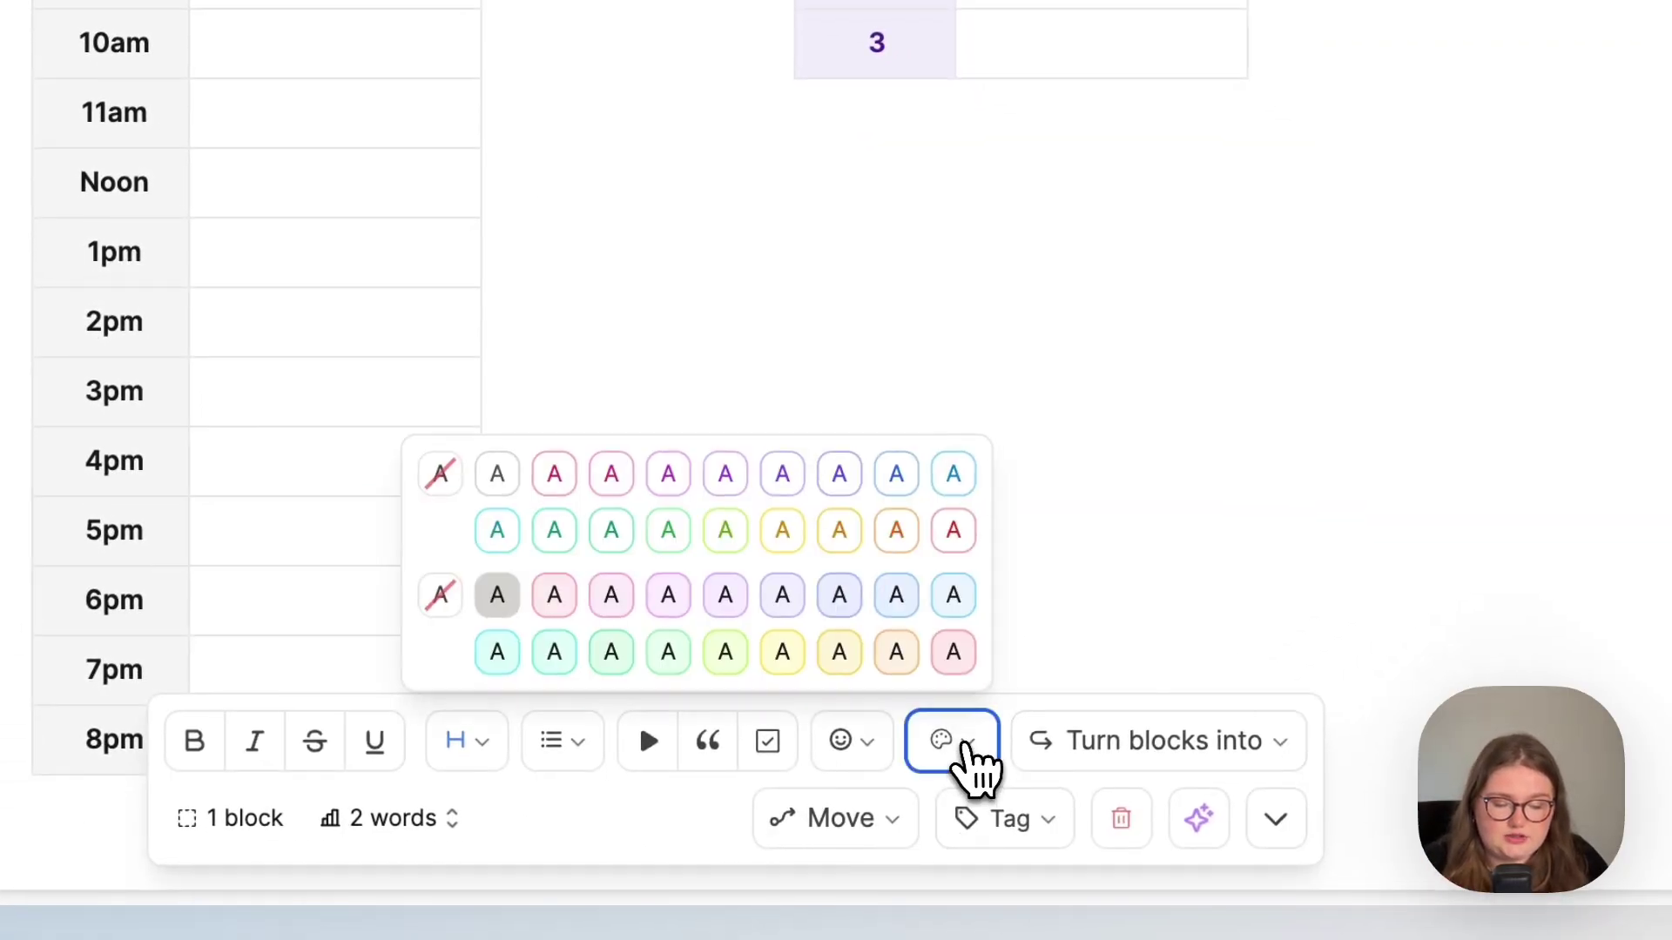
{"action": "left_click", "coordinate": [958, 595]}
{"action": "left_click", "coordinate": [876, 530]}
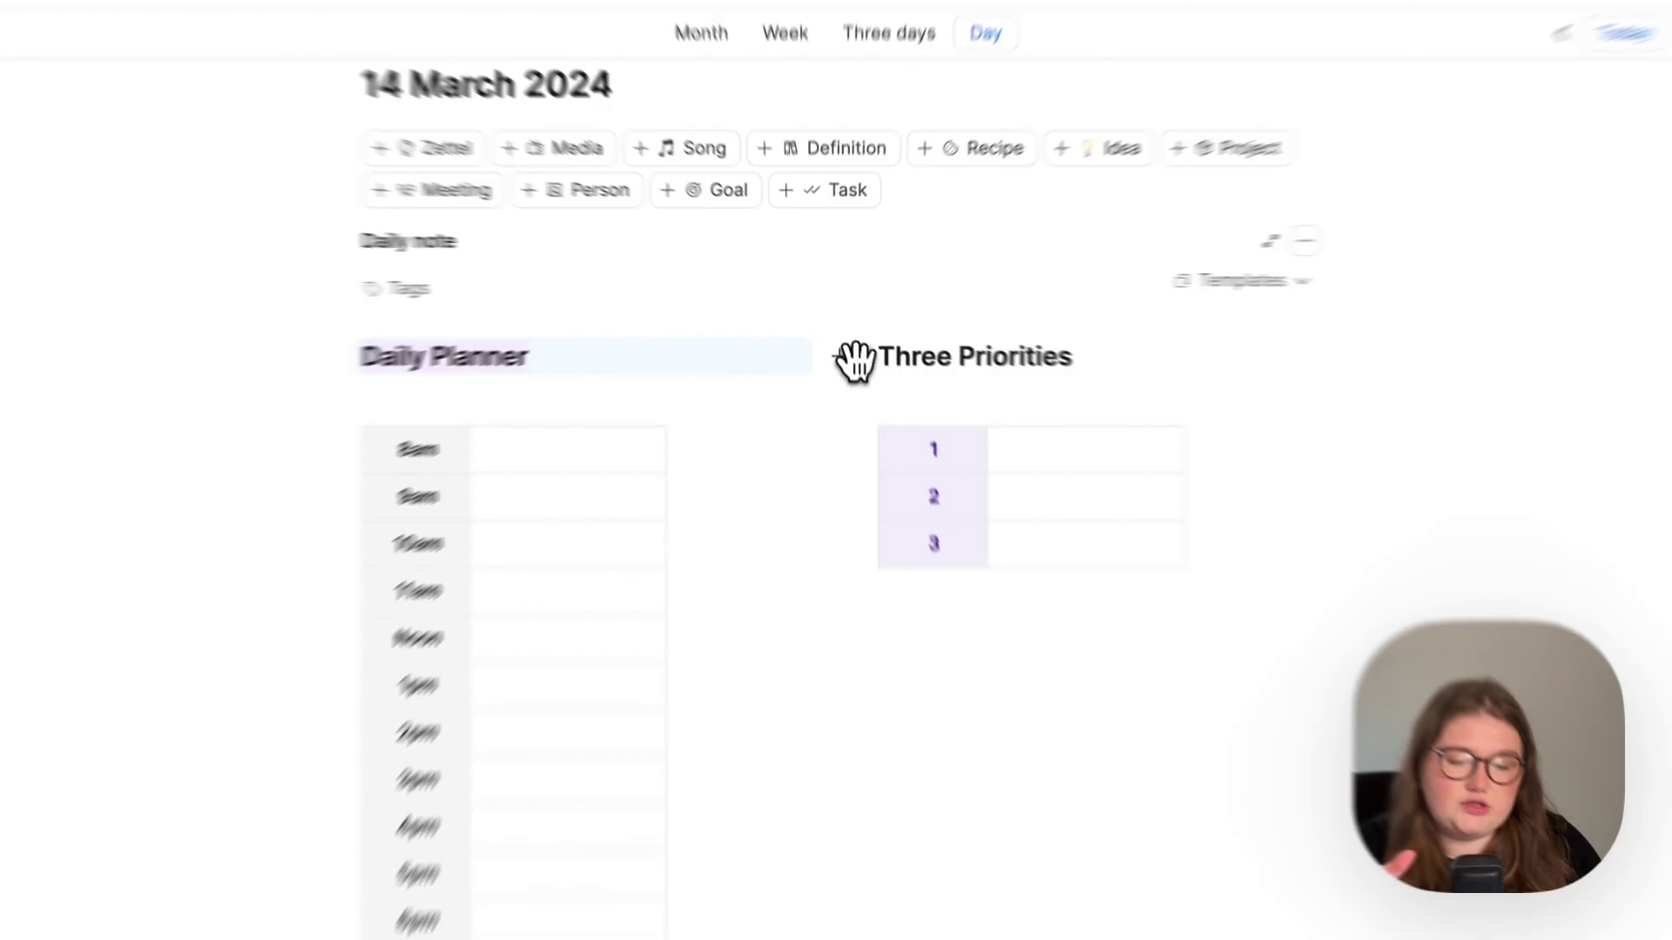
Step: Remove the light purple text highlight from the words "Daily Planner", keeping the heading block's blue background
{"action": "left_click", "coordinate": [846, 337]}
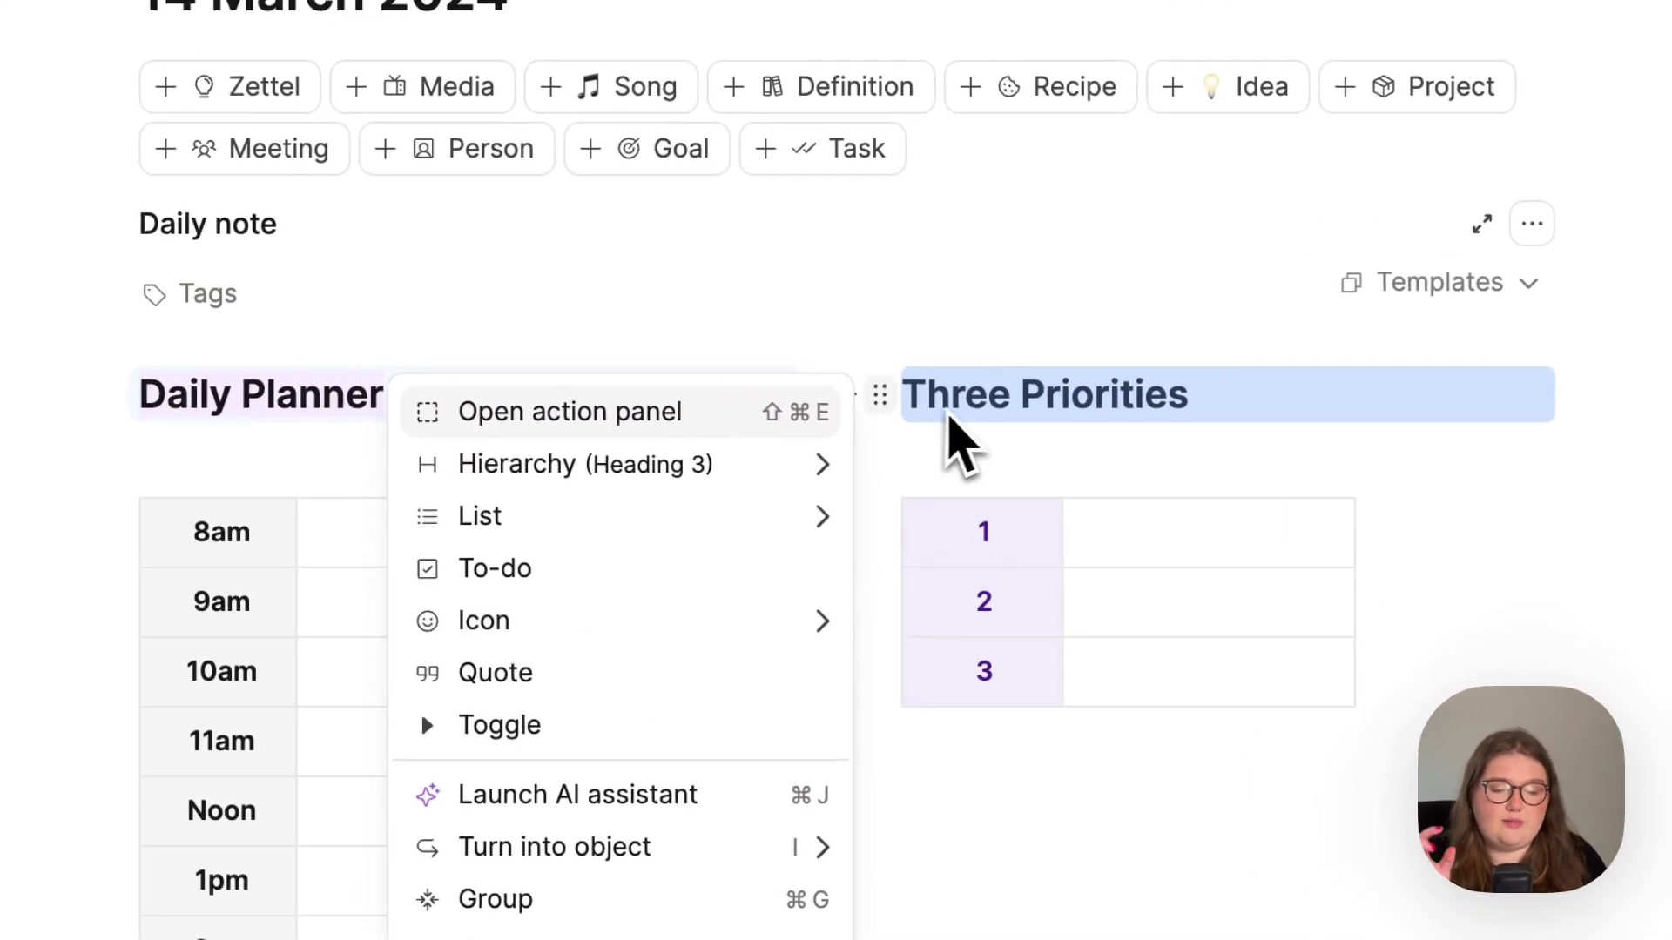
{"action": "left_click", "coordinate": [482, 366]}
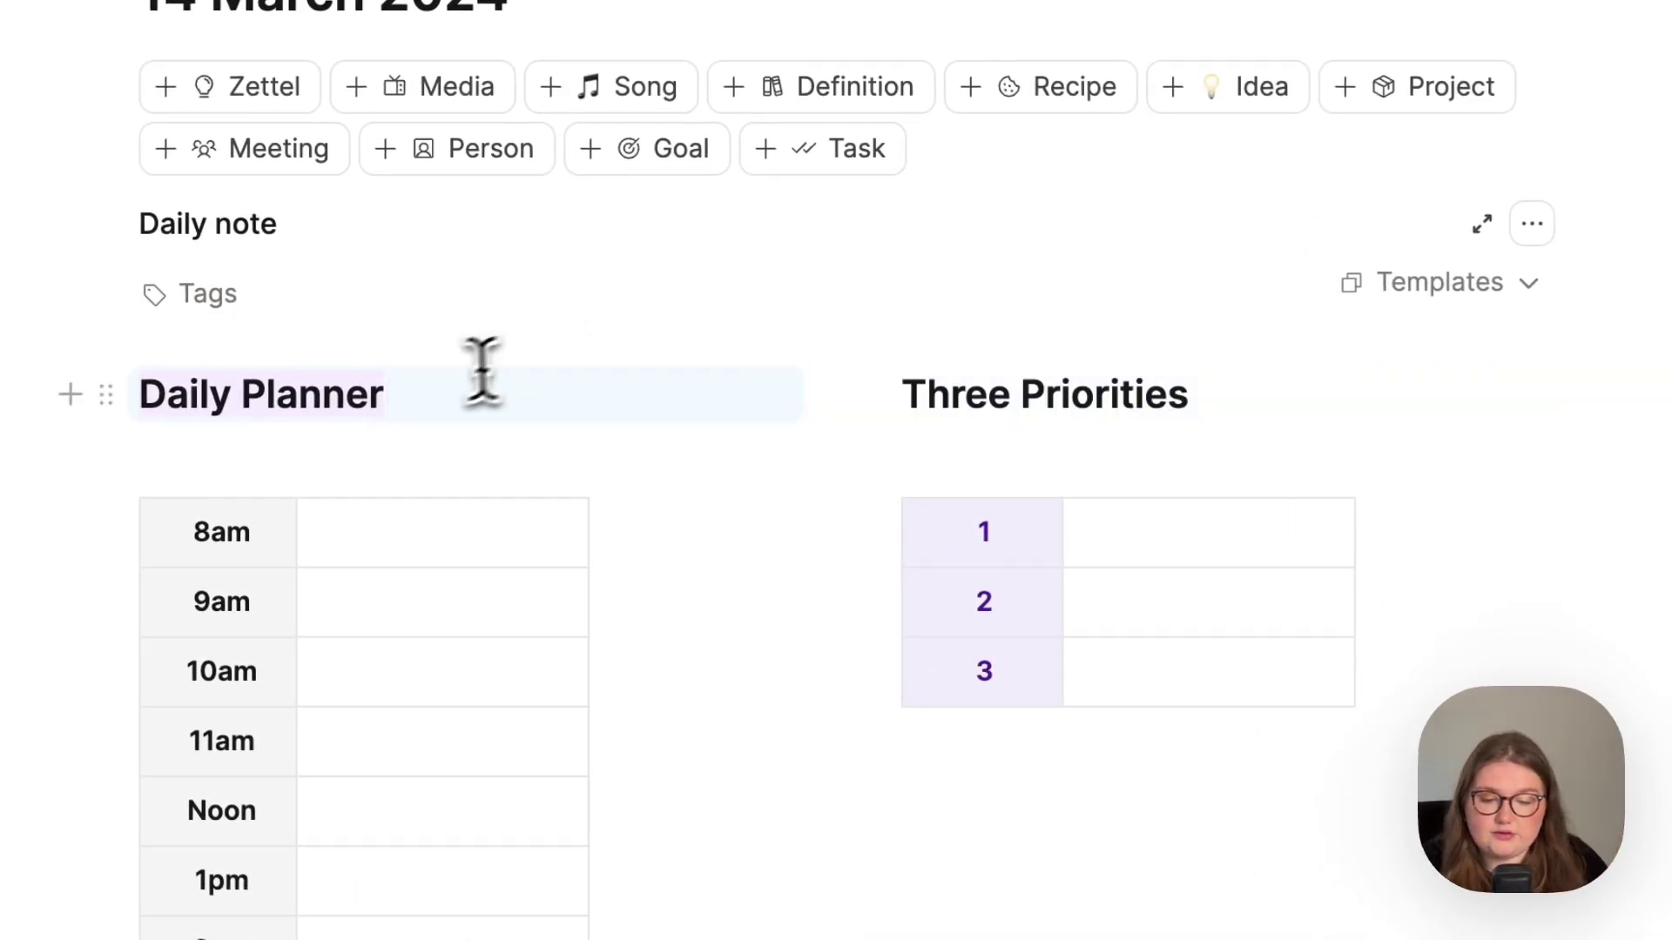
{"action": "key", "text": "Escape"}
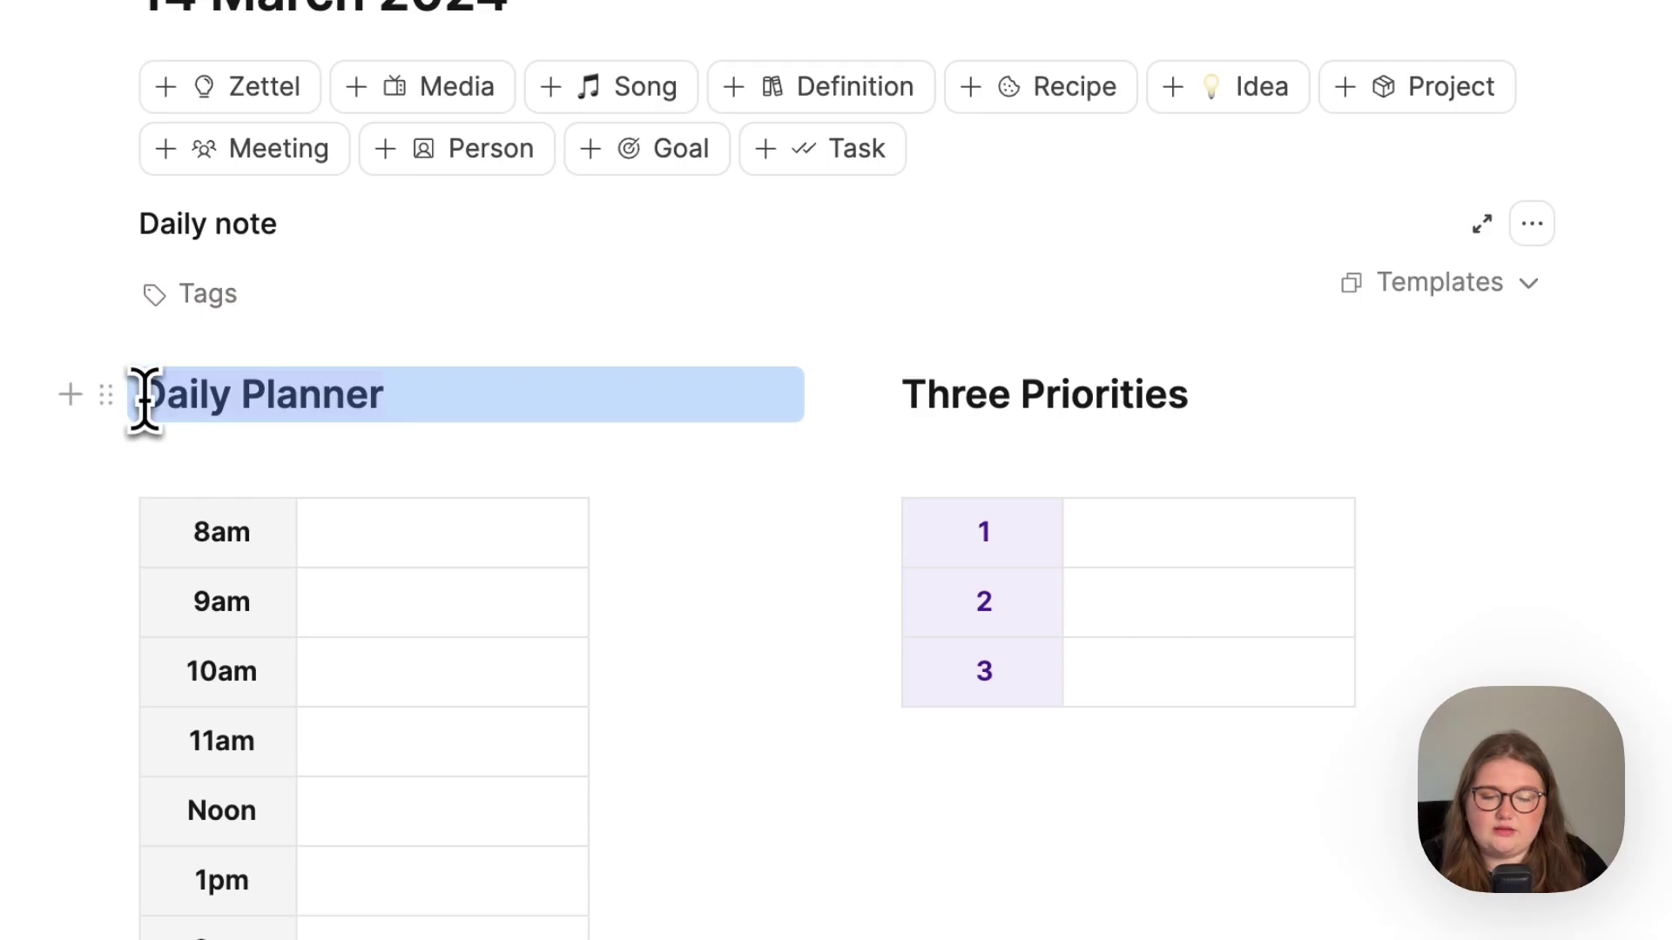
{"action": "left_click", "coordinate": [407, 429]}
{"action": "left_click", "coordinate": [408, 399]}
{"action": "left_click_drag", "start_coordinate": [408, 399], "coordinate": [164, 397]}
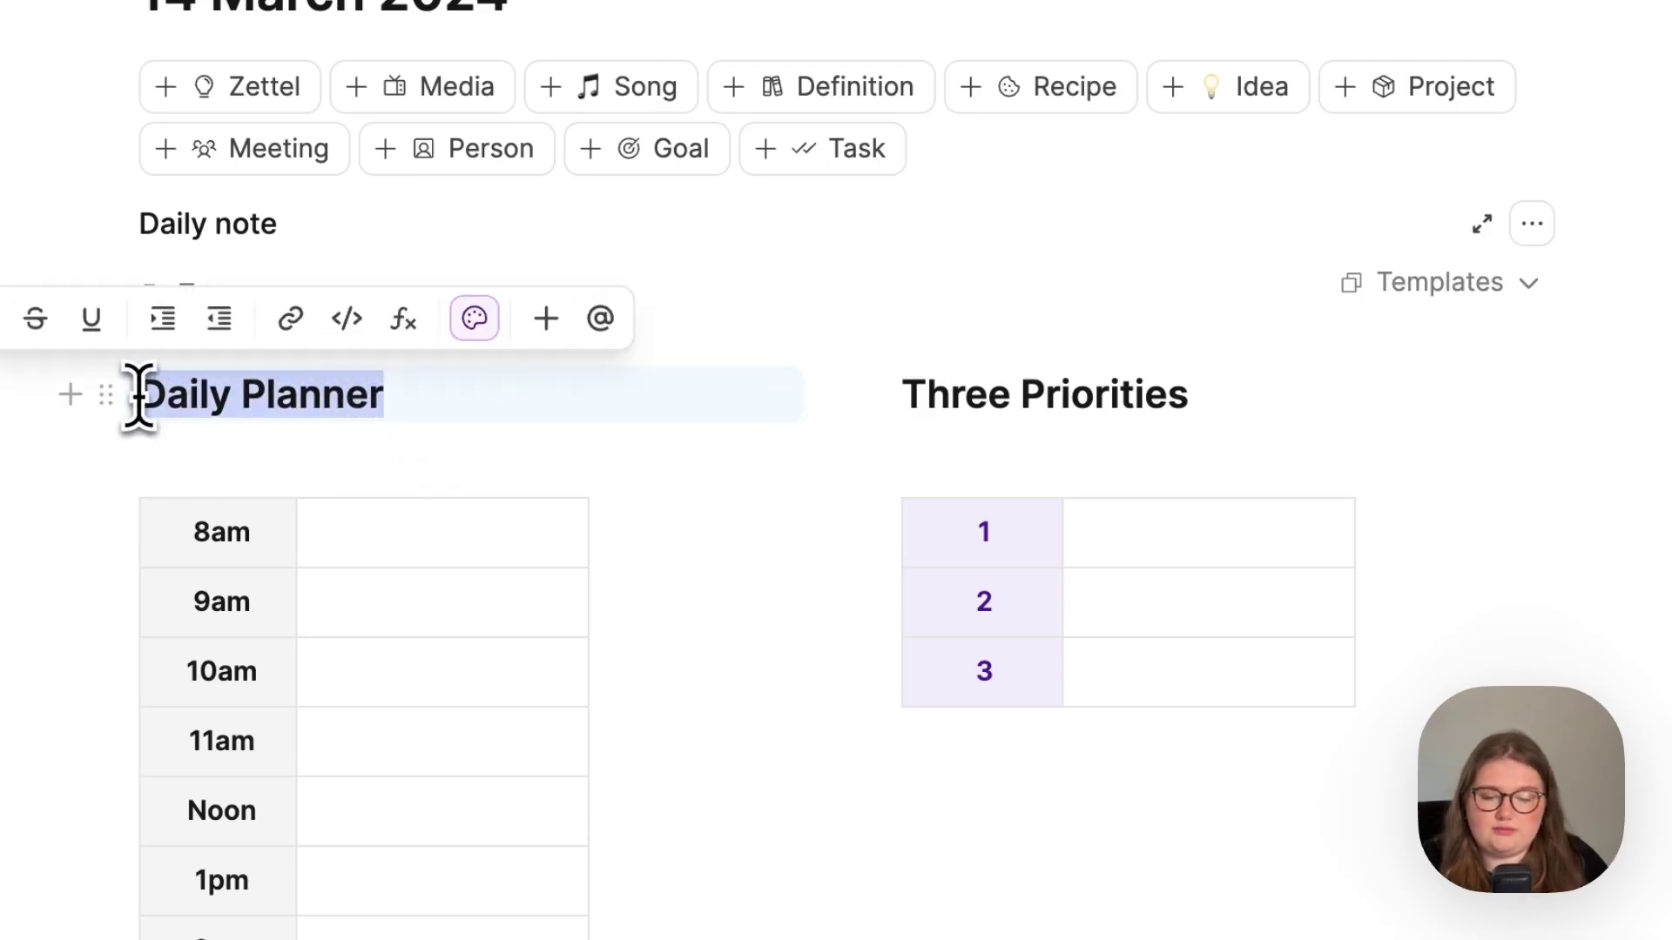
{"action": "left_click", "coordinate": [475, 319]}
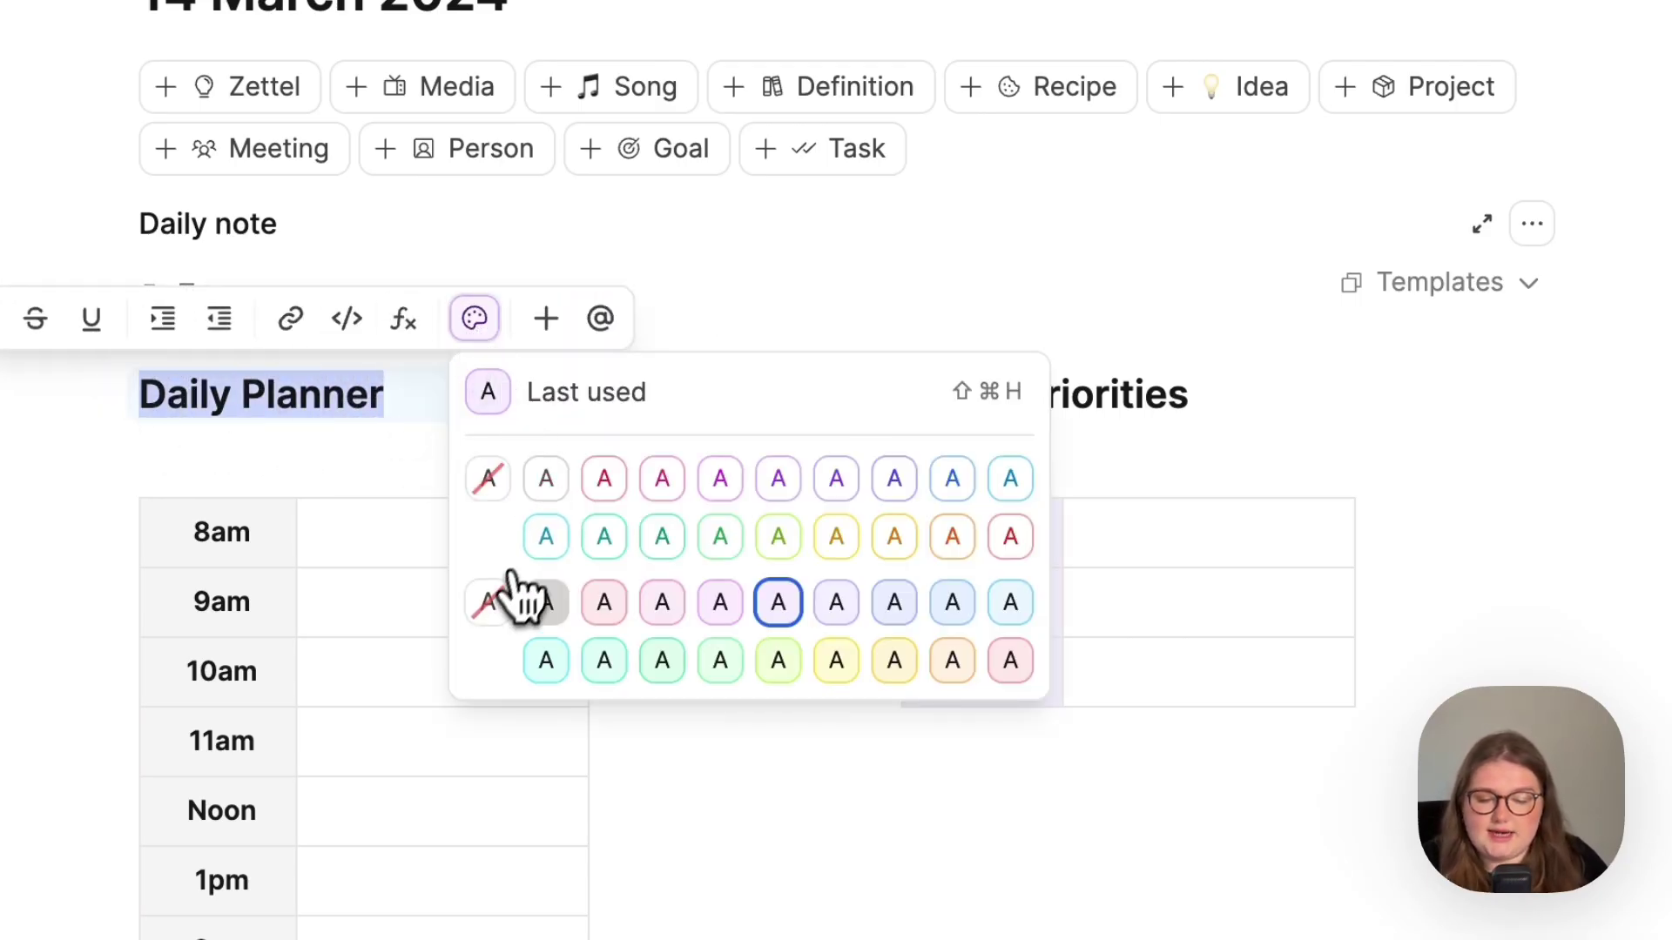
{"action": "left_click", "coordinate": [493, 603]}
{"action": "left_click", "coordinate": [353, 470]}
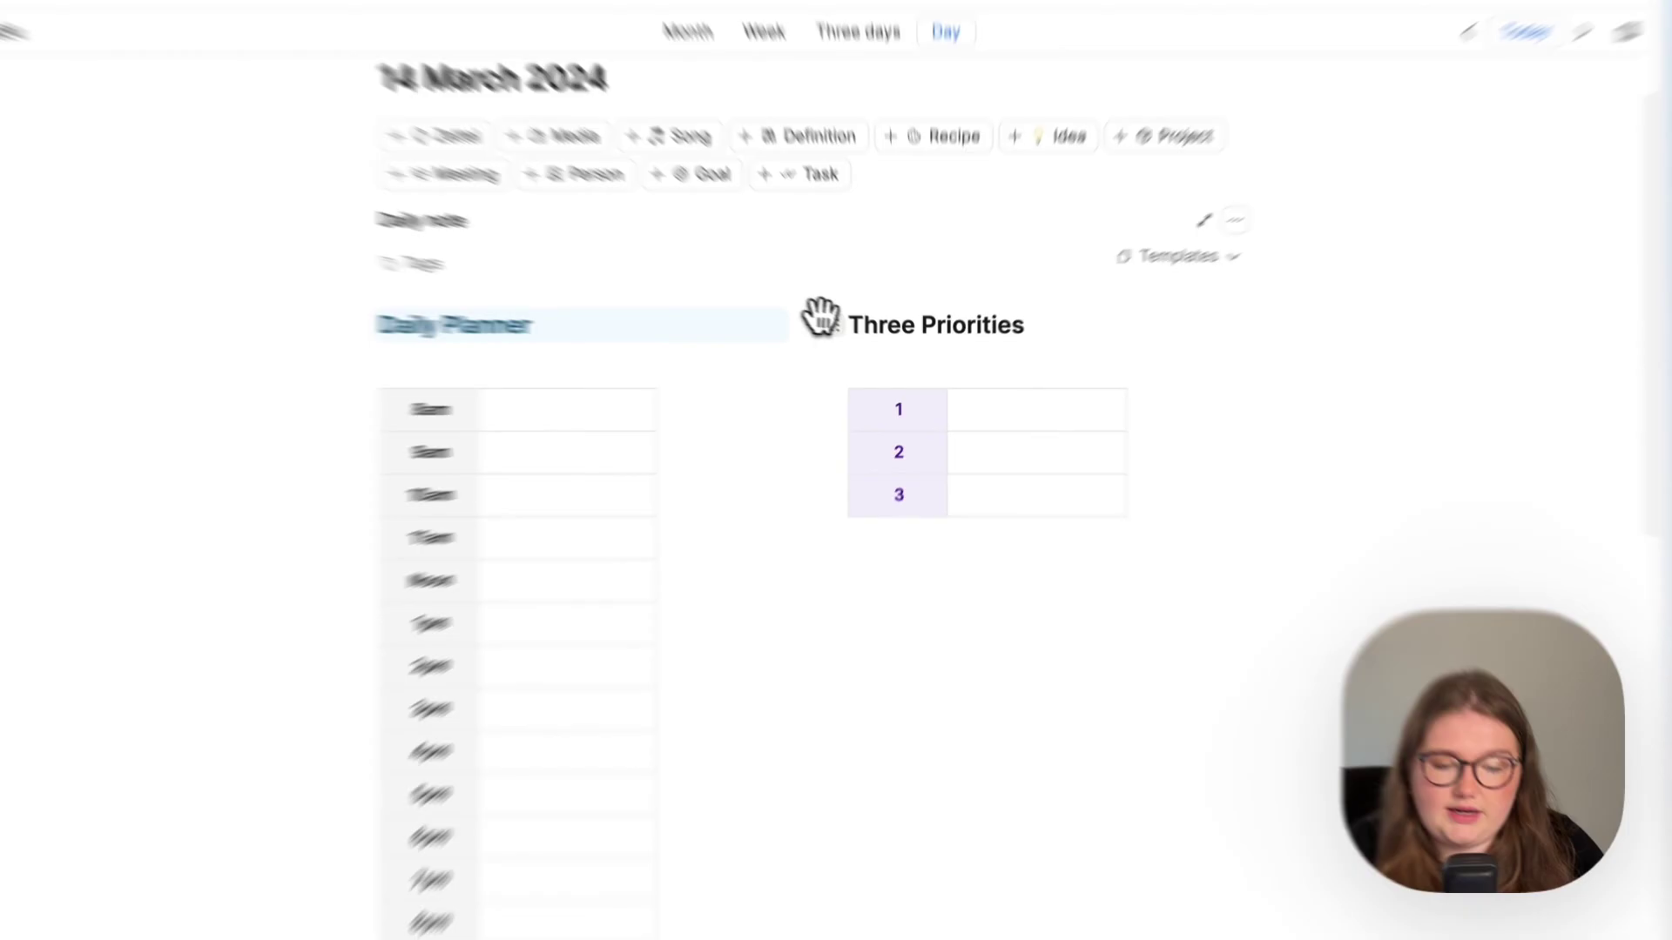
Step: Apply the same light blue background color to the whole "Three Priorities" heading block
{"action": "left_click", "coordinate": [853, 333]}
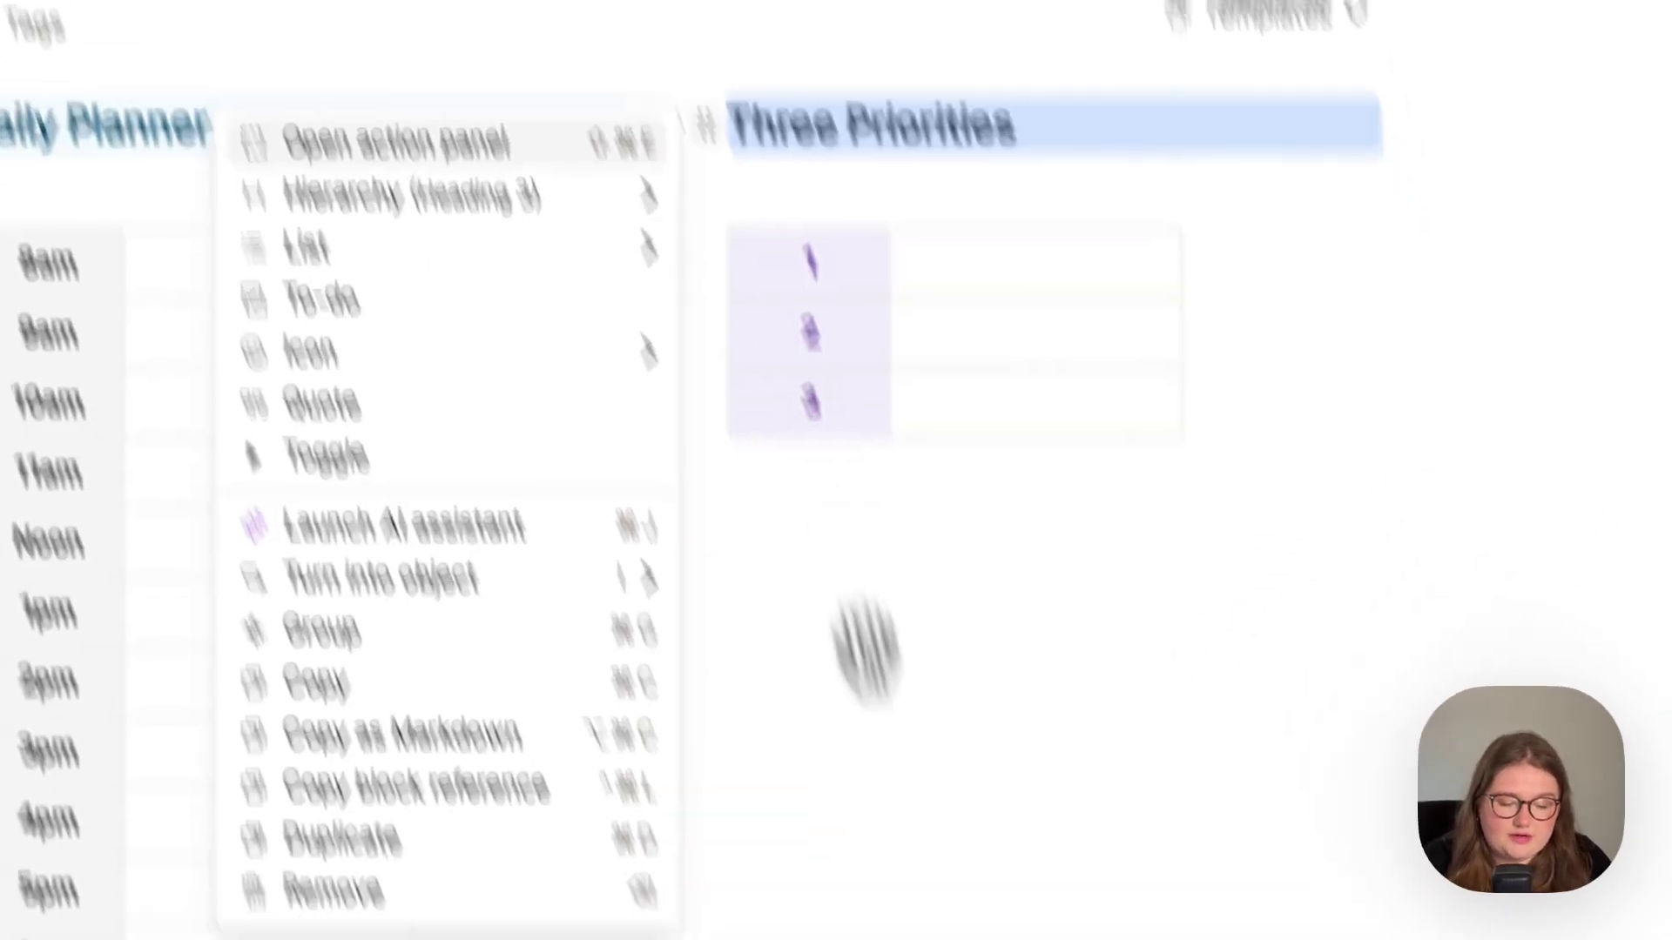
{"action": "left_click", "coordinate": [748, 854]}
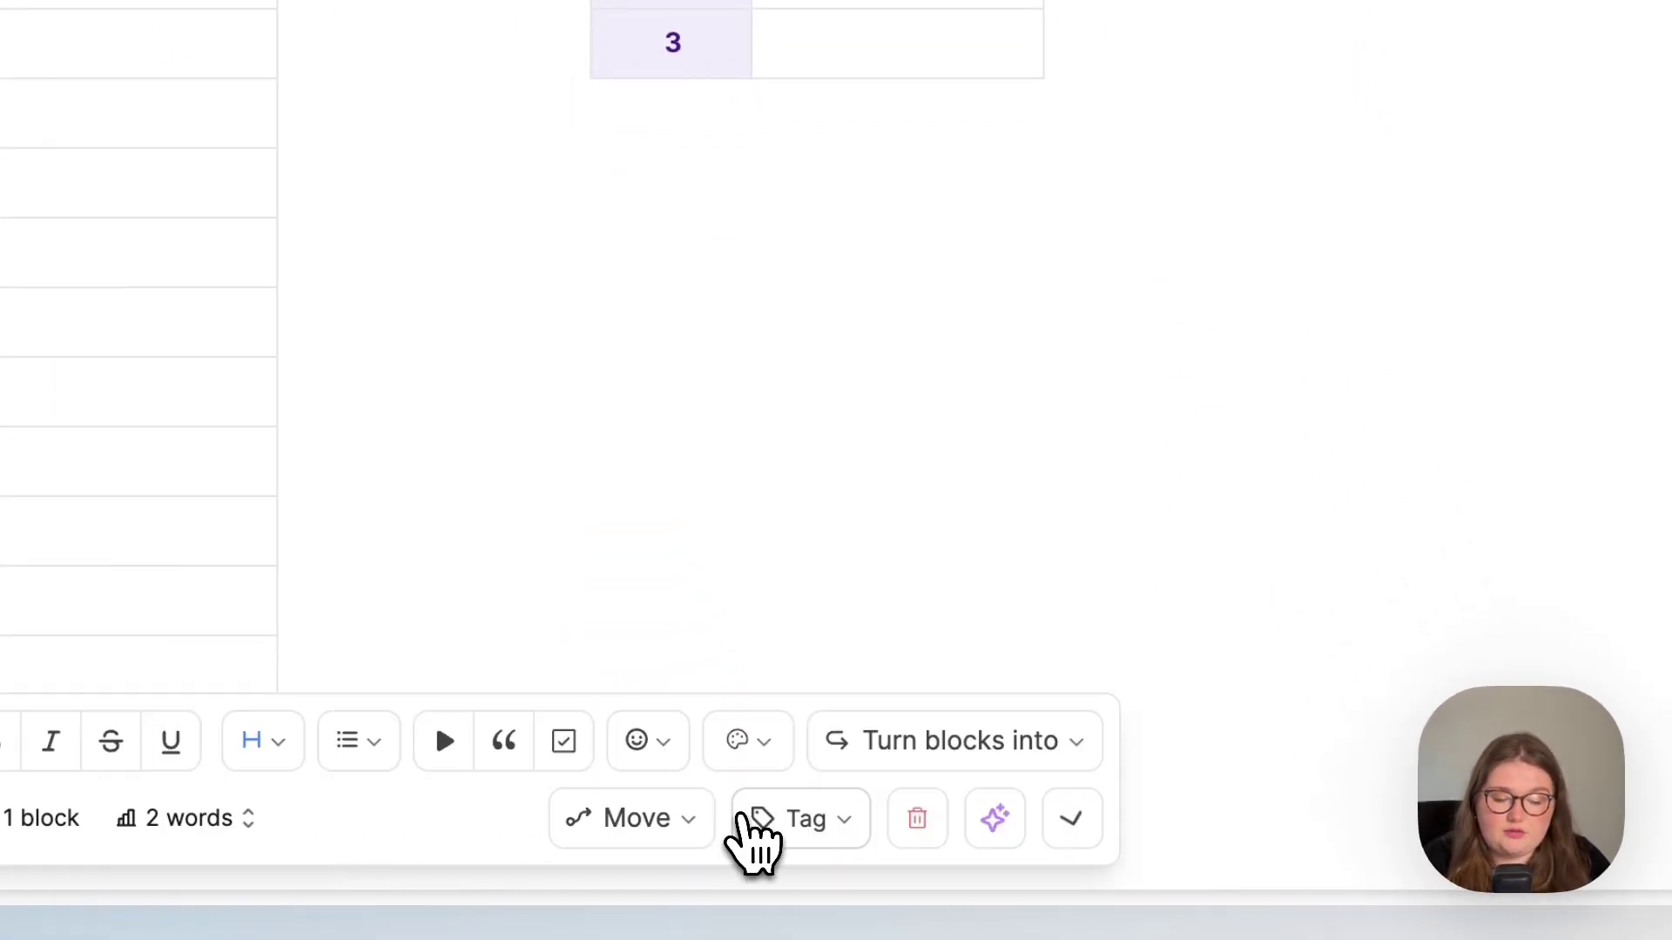
{"action": "left_click", "coordinate": [1065, 815]}
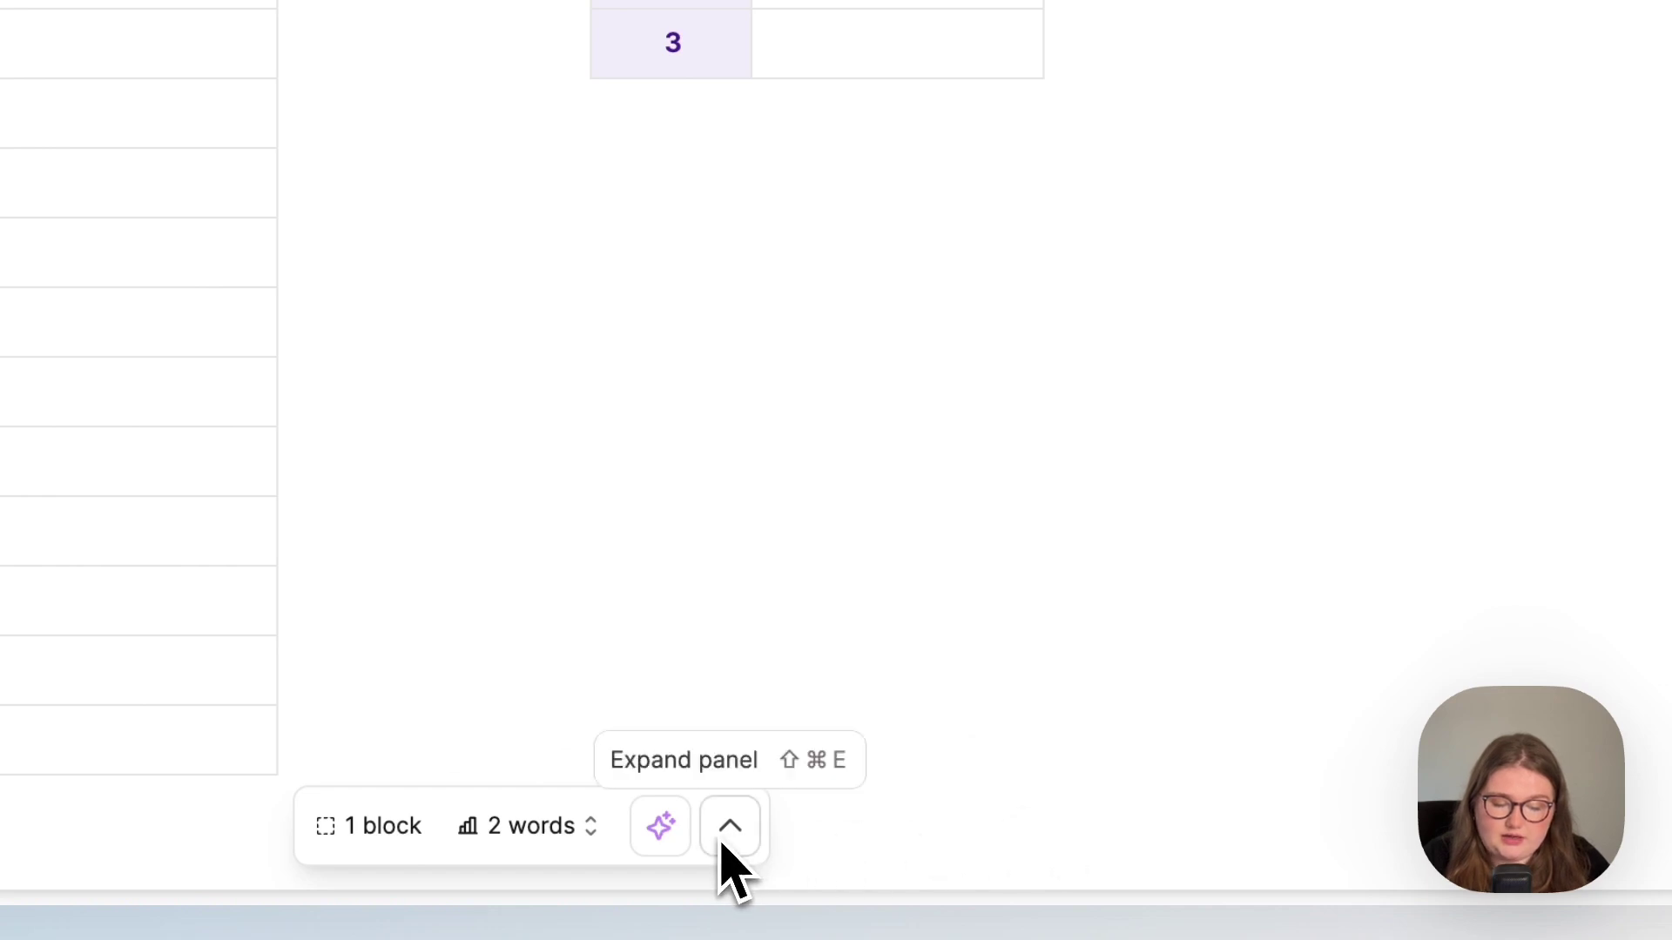
{"action": "key", "text": "super+shift+e"}
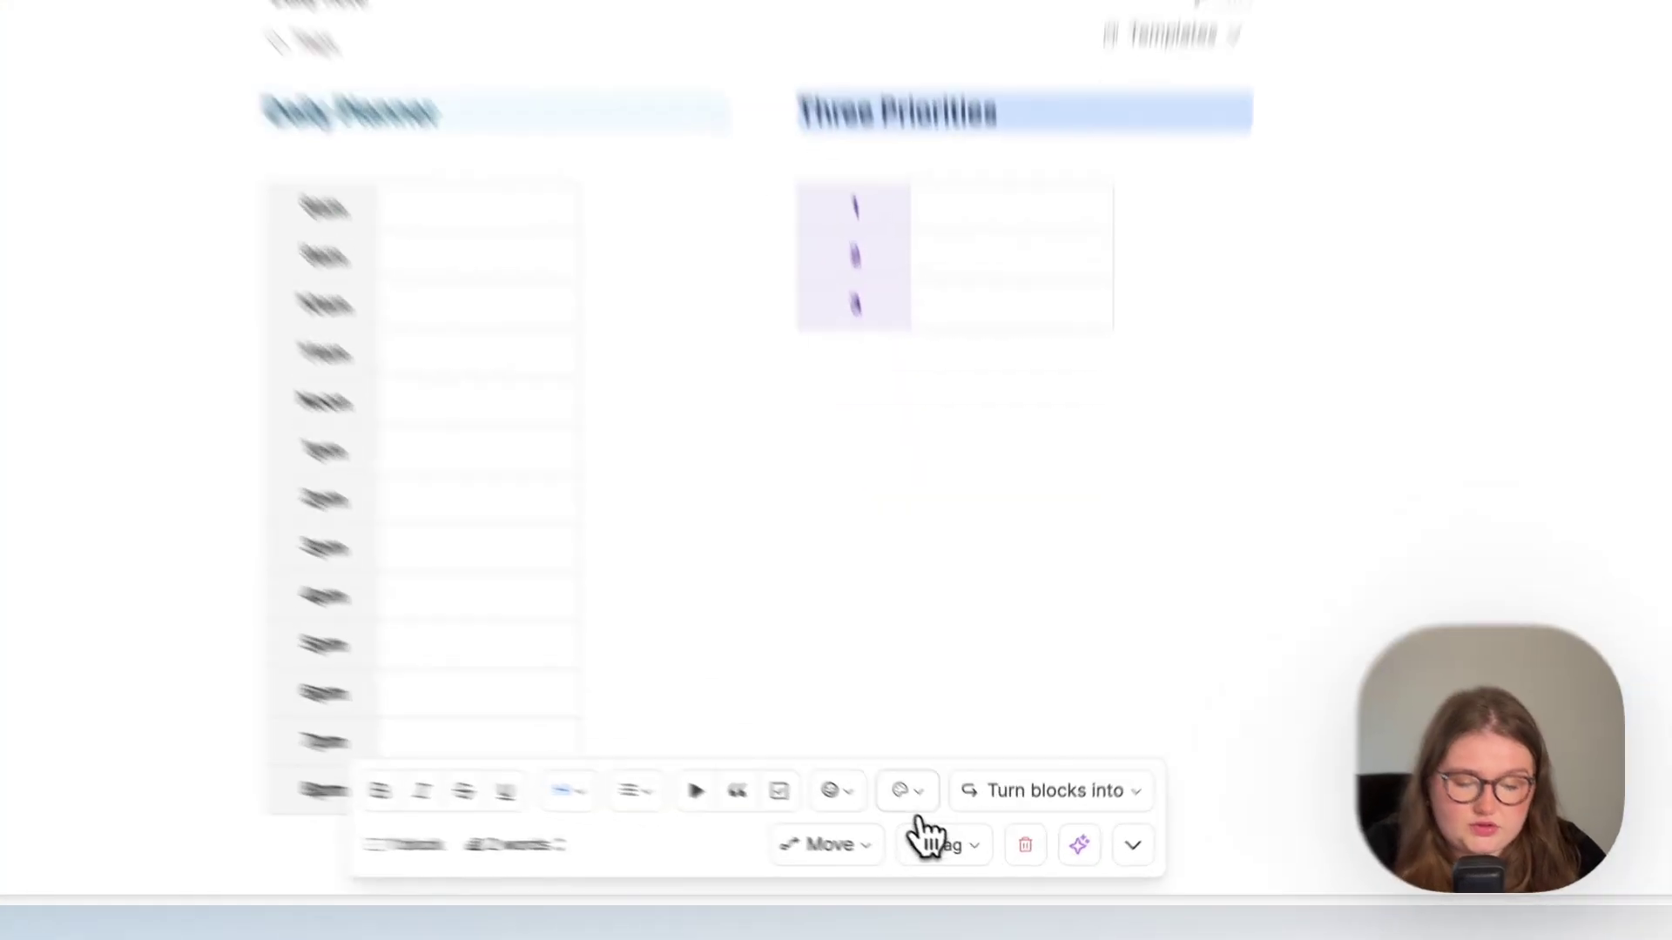
{"action": "left_click", "coordinate": [943, 823]}
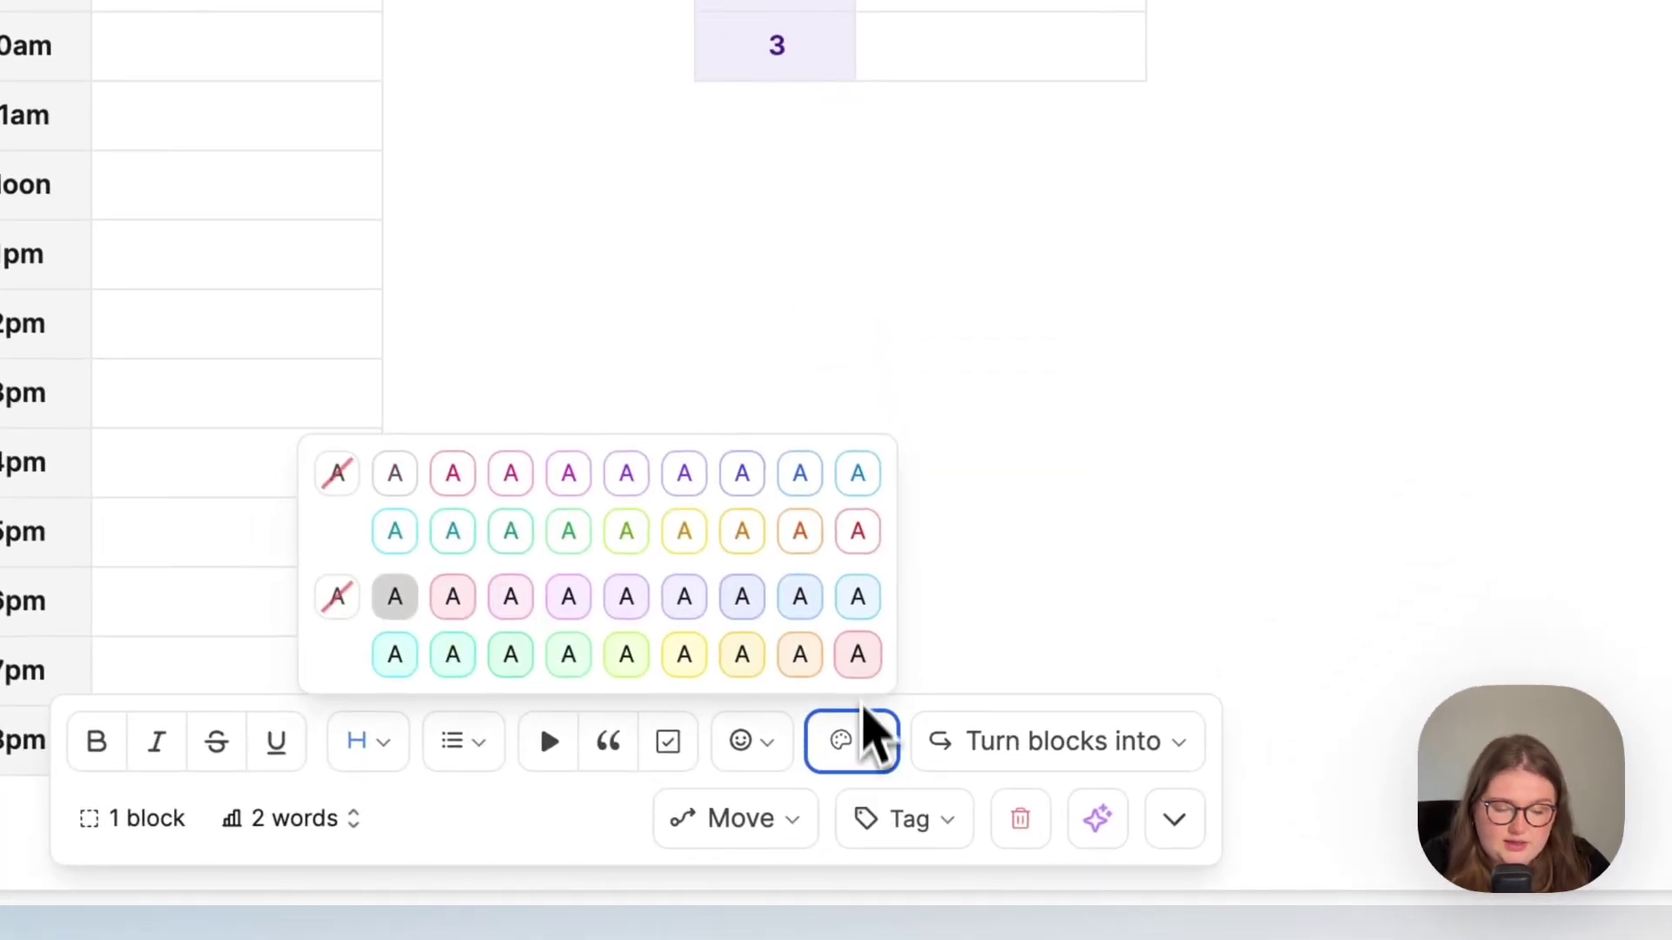
{"action": "left_click", "coordinate": [861, 608]}
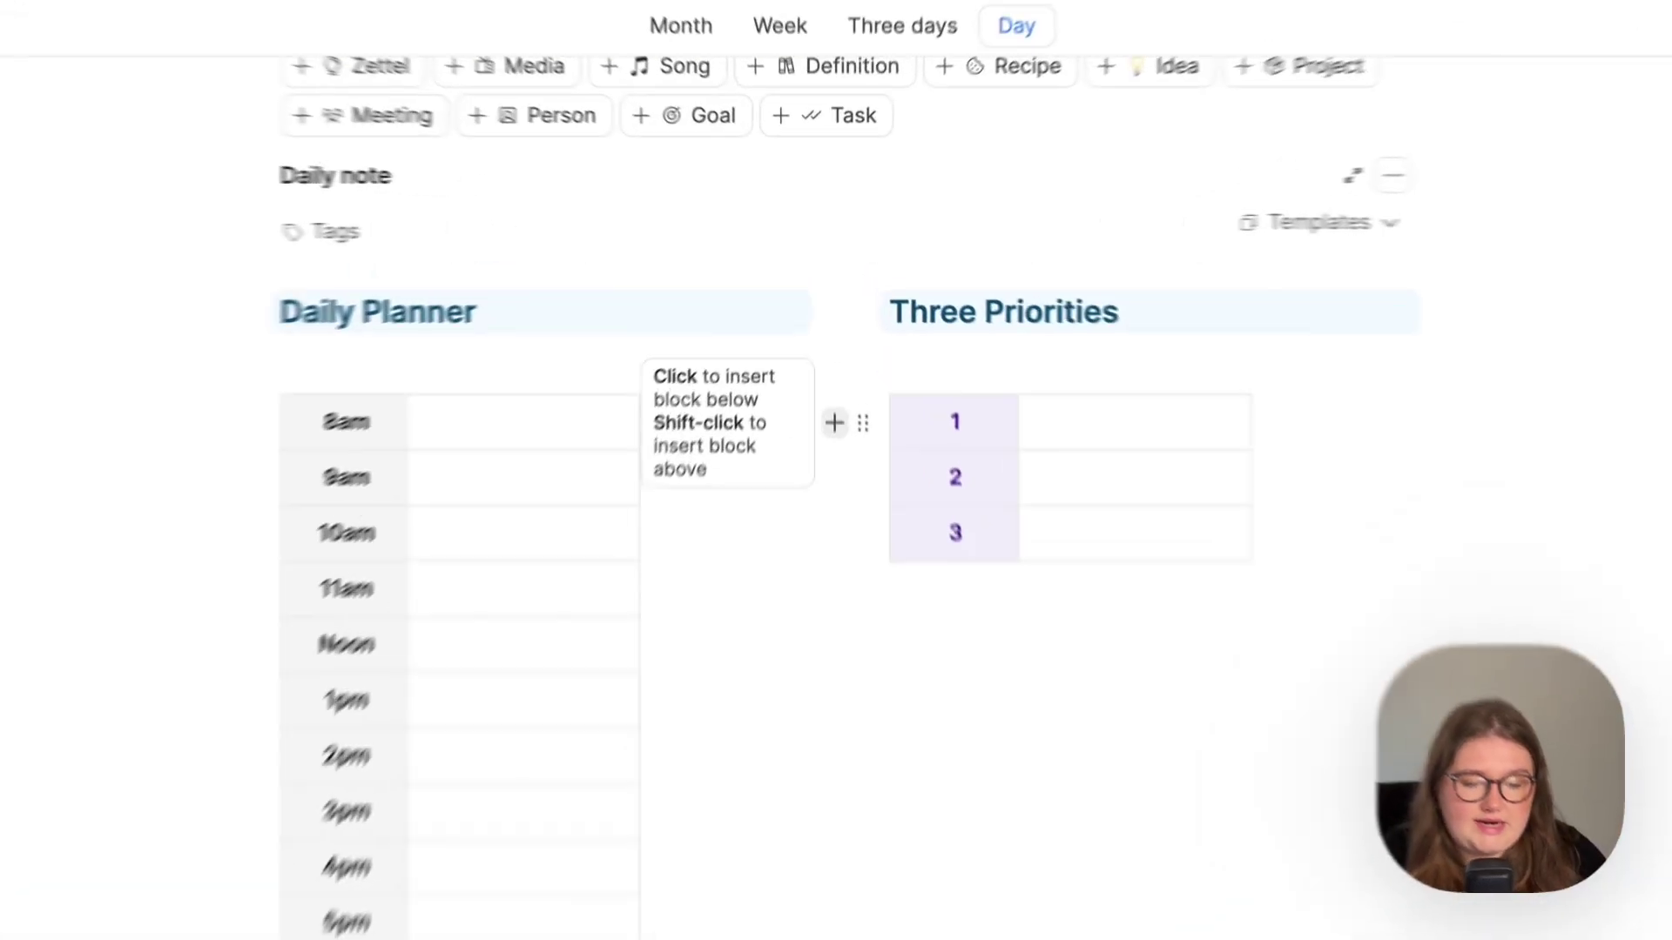
Step: Add a Heading 3 block reading "Morning Routine" below the numbered priorities table, followed by a new empty line
{"action": "left_click", "coordinate": [831, 345]}
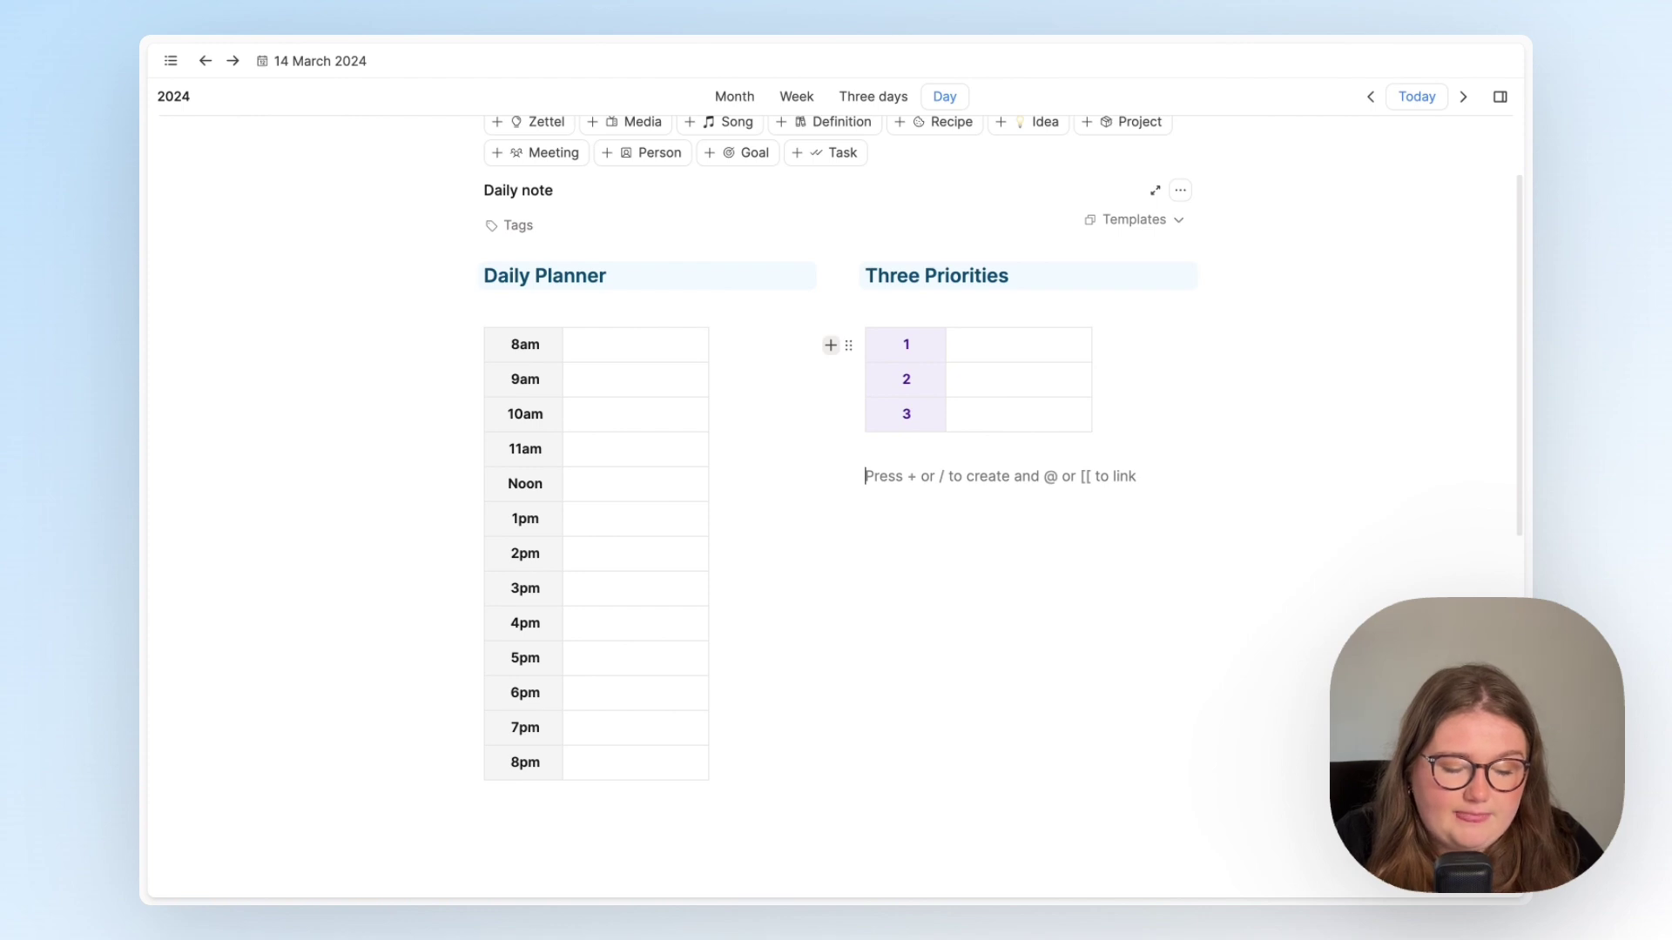
{"action": "type", "text": "/3"}
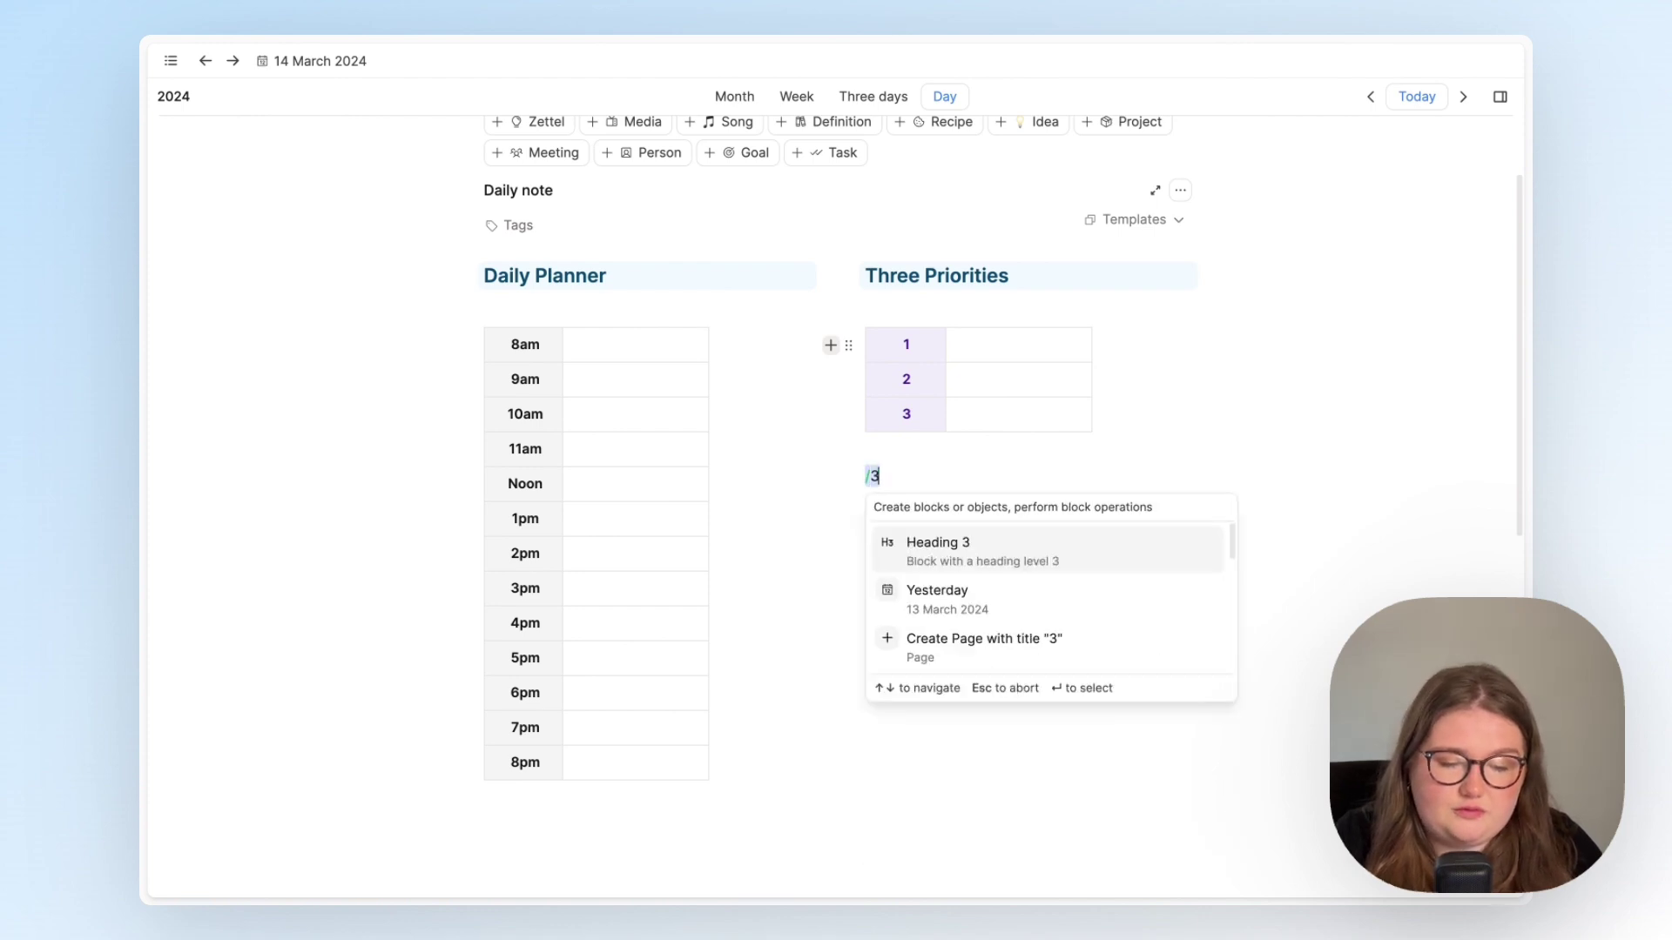
{"action": "key", "text": "Return"}
{"action": "type", "text": "Morning Routine"}
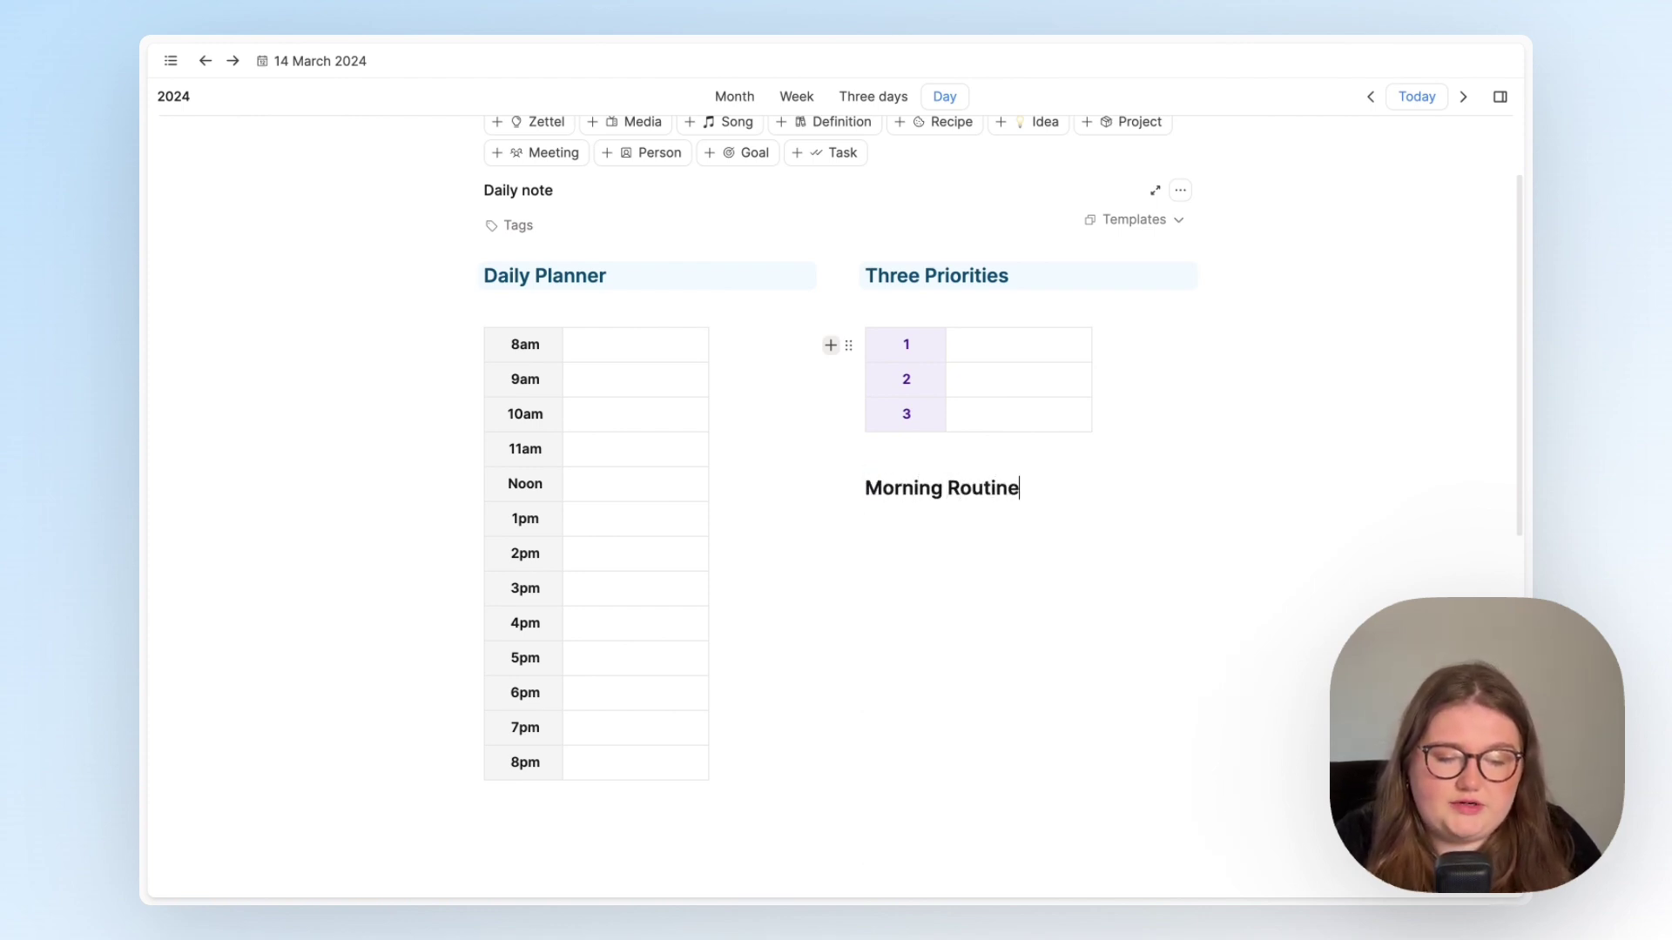
{"action": "key", "text": "Return"}
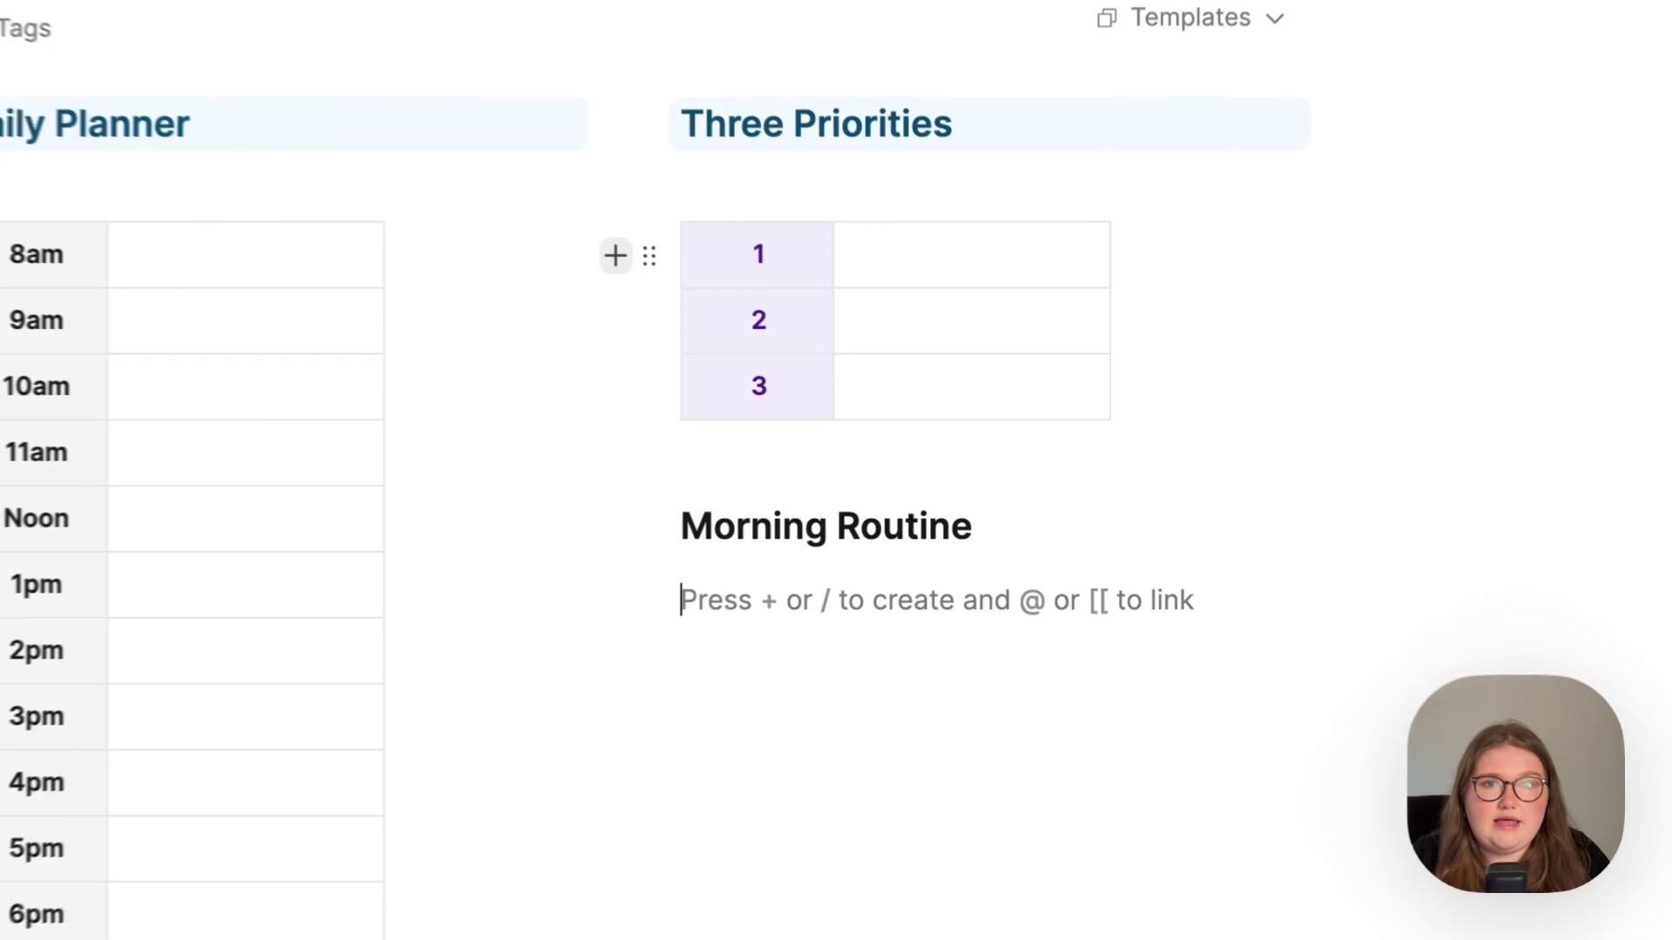
Step: Create an empty to-do under "Morning Routine" and try checking and unchecking its box
{"action": "type", "text": "[]"}
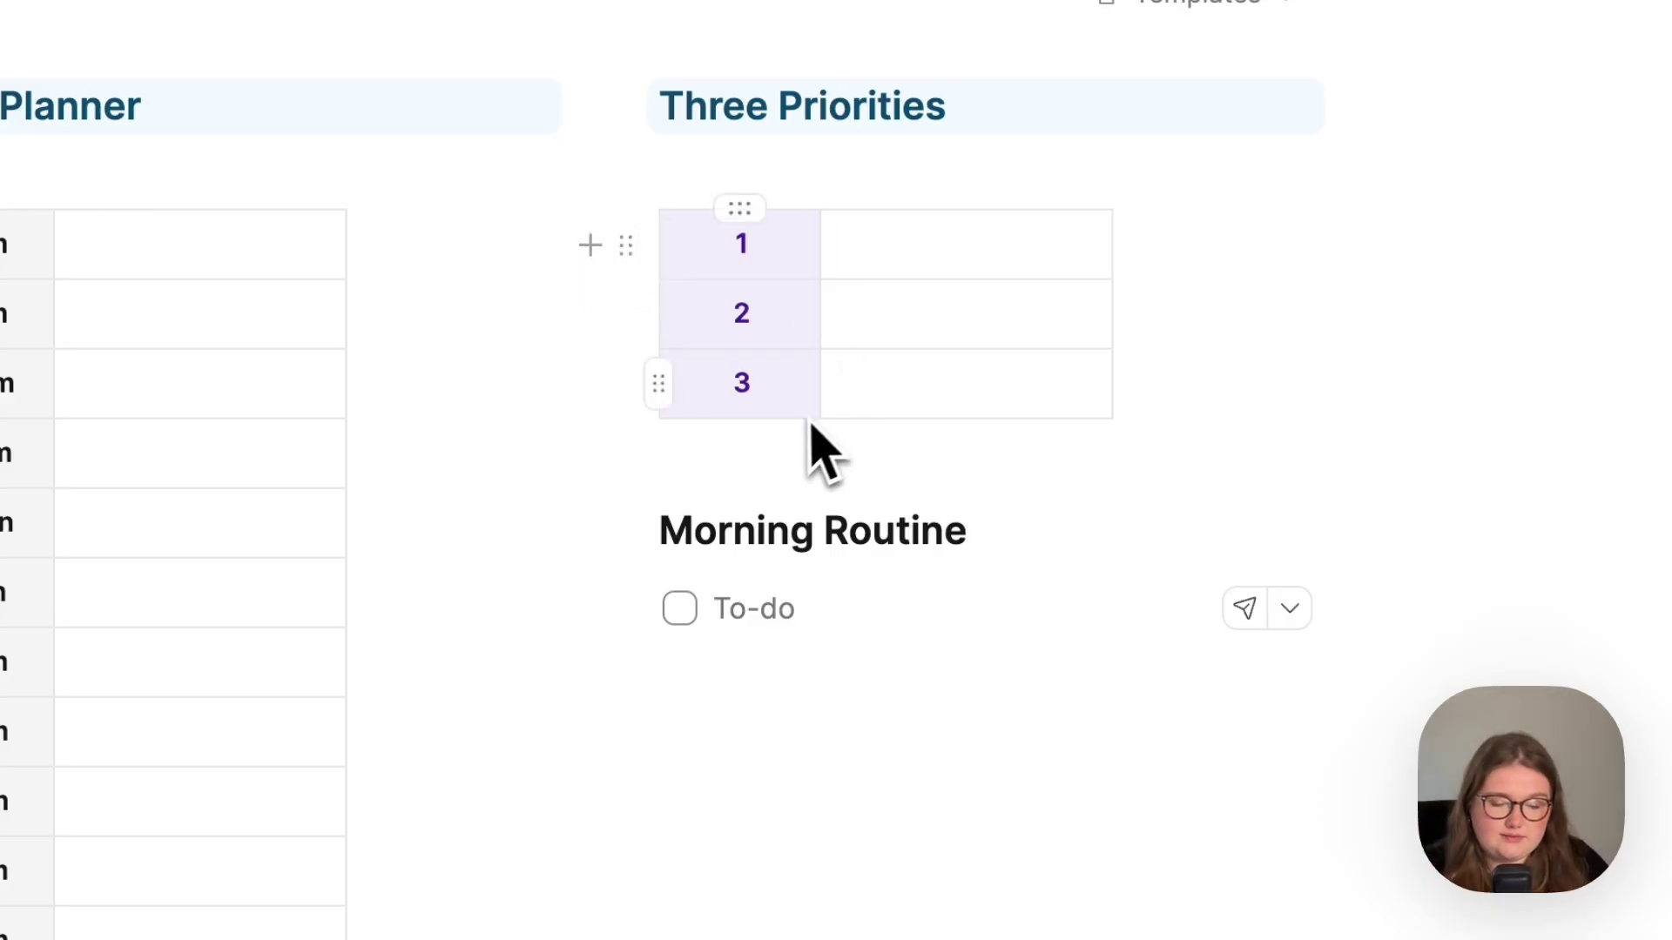
{"action": "left_click", "coordinate": [680, 608]}
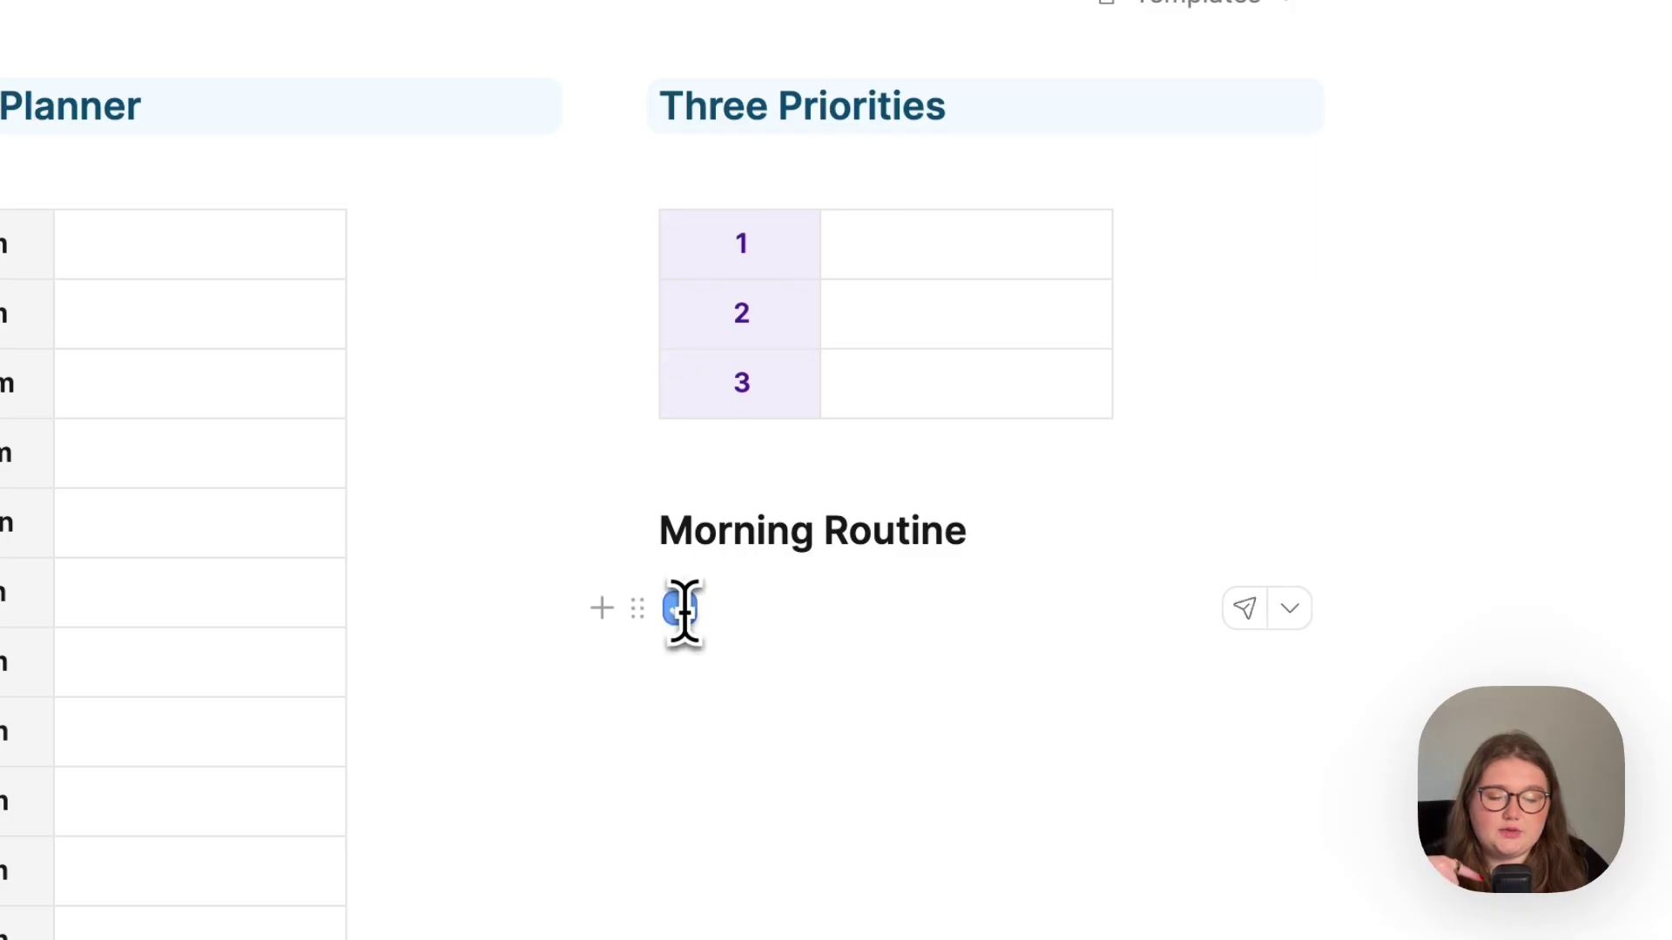
{"action": "left_click", "coordinate": [680, 608]}
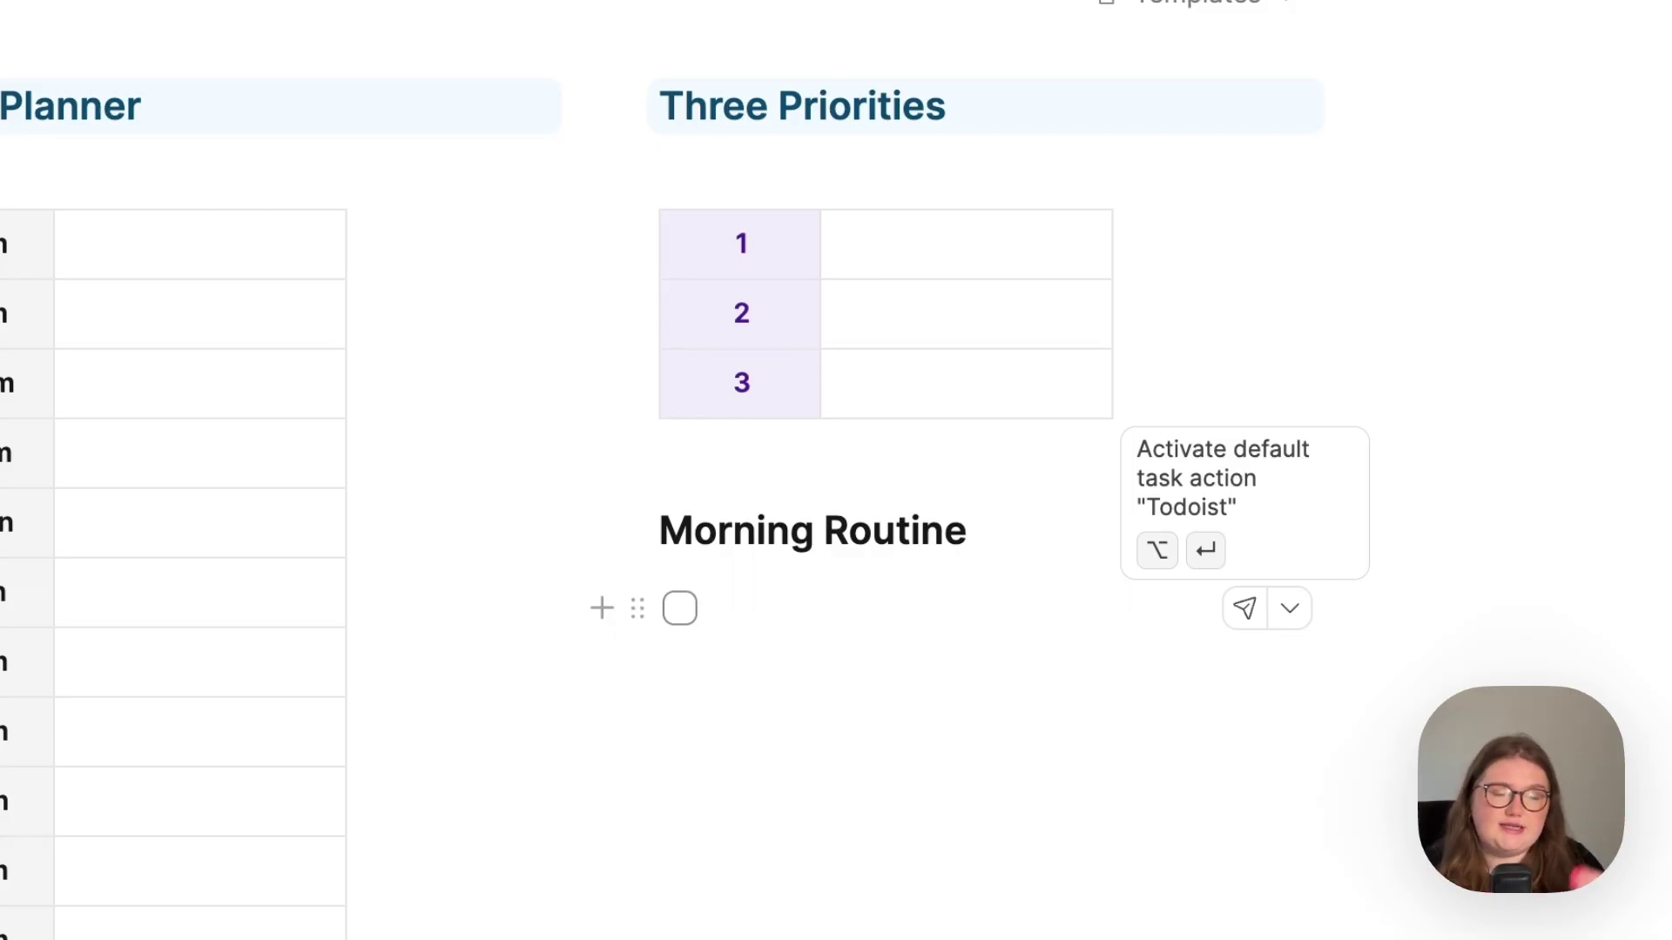
Step: Try sending a "Journal" to-do to Todoist with the default task action, and delete that to-do again
{"action": "left_click", "coordinate": [886, 620]}
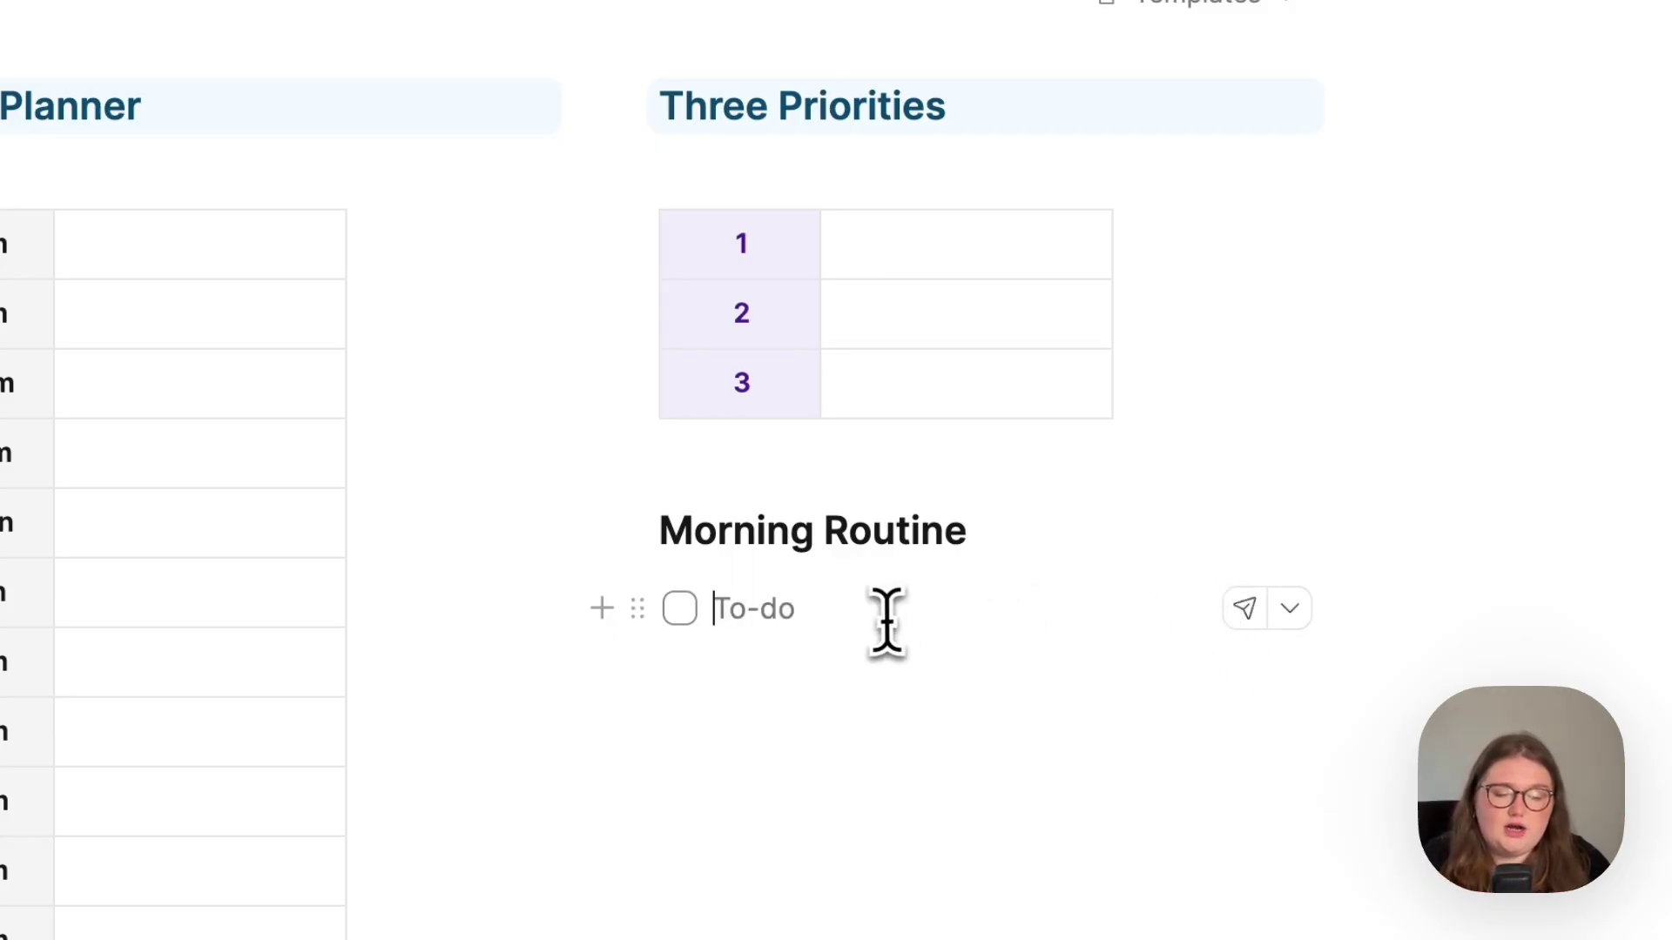
{"action": "type", "text": "Journal"}
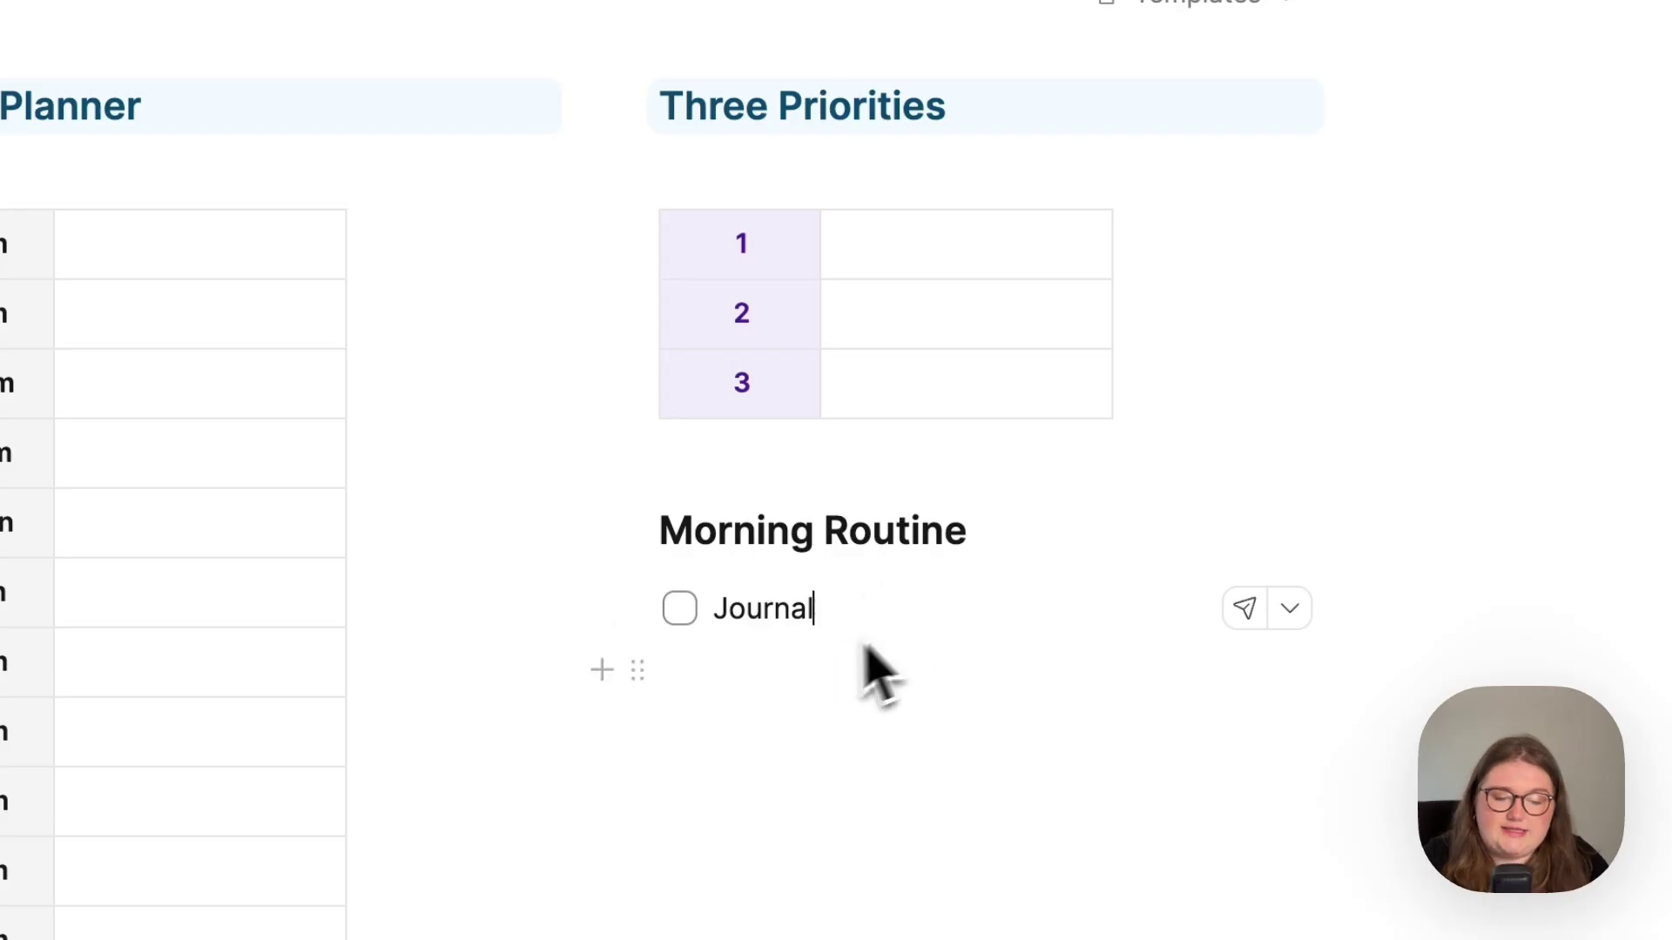
{"action": "key", "text": "ctrl+Return"}
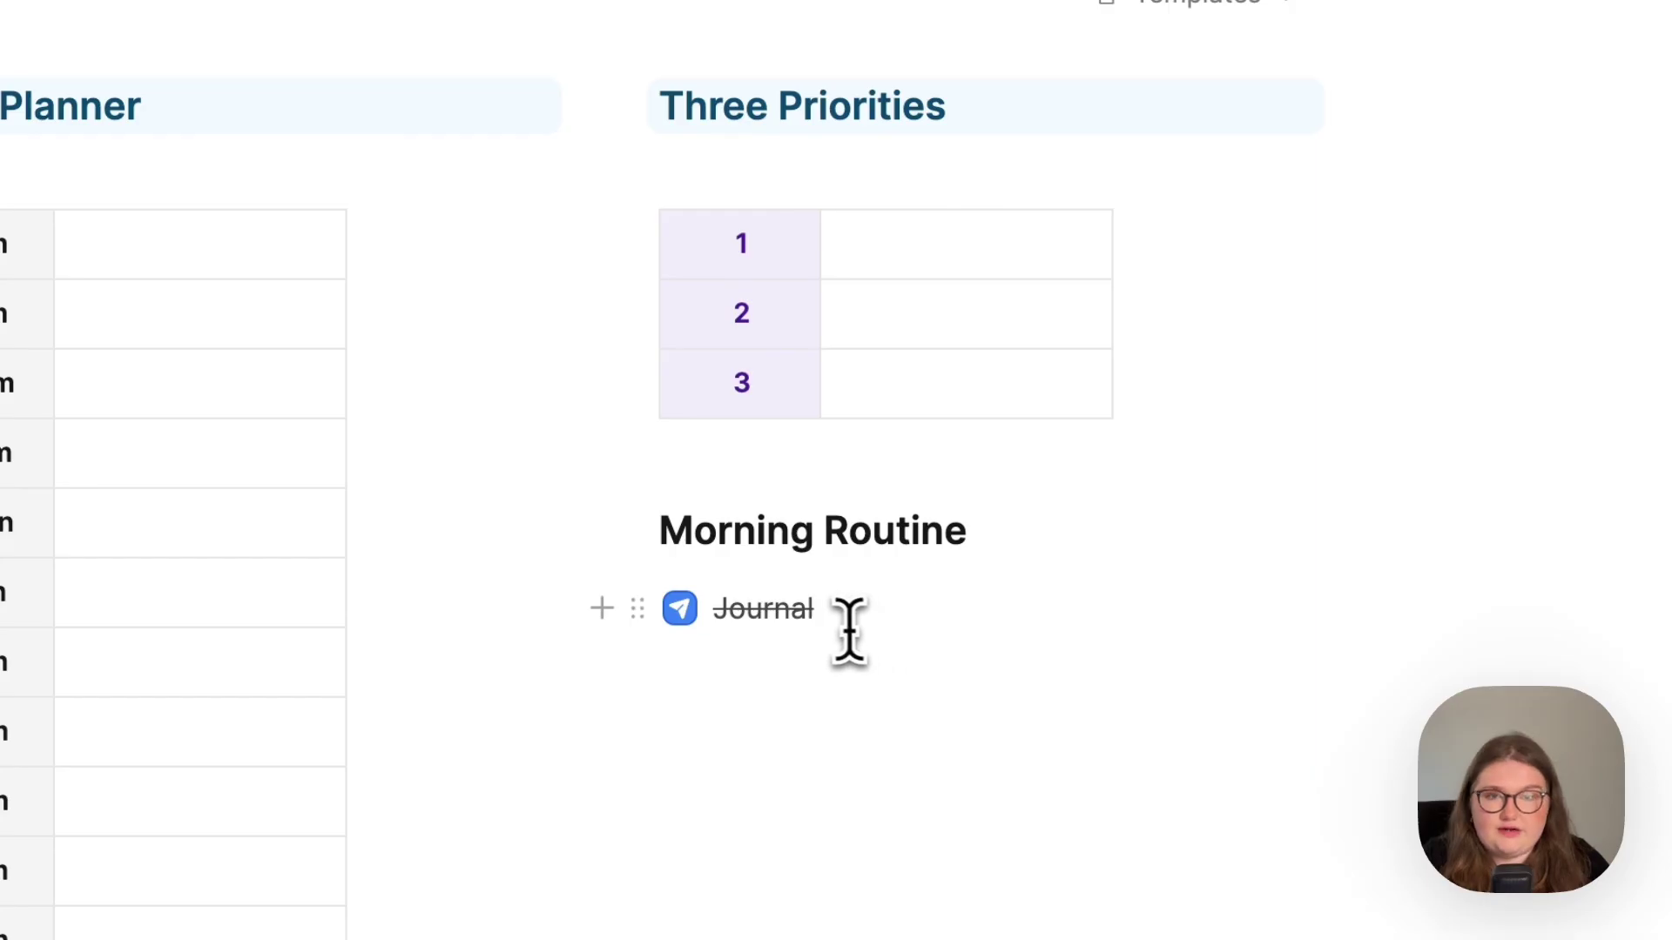
{"action": "double_click", "coordinate": [786, 614]}
{"action": "key", "text": "BackSpace"}
{"action": "key", "text": "BackSpace"}
Step: Add three to-dos under "Morning Routine": "Journal", "Affirmations" and "Daily Walk"
{"action": "type", "text": "["}
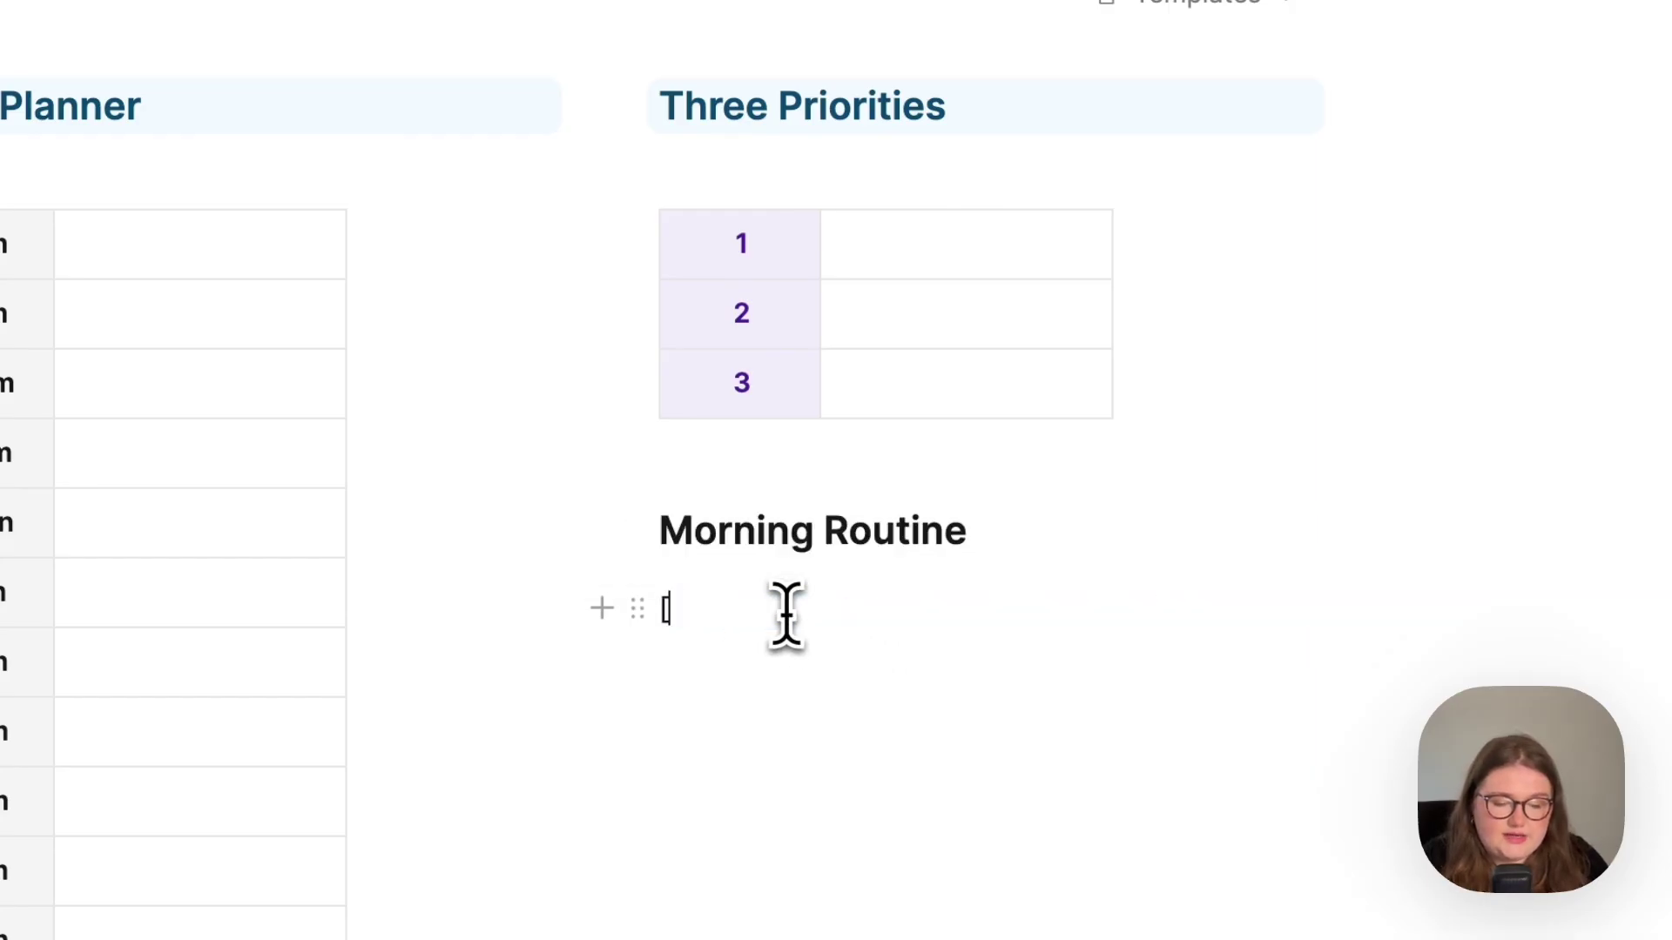
{"action": "type", "text": "]"}
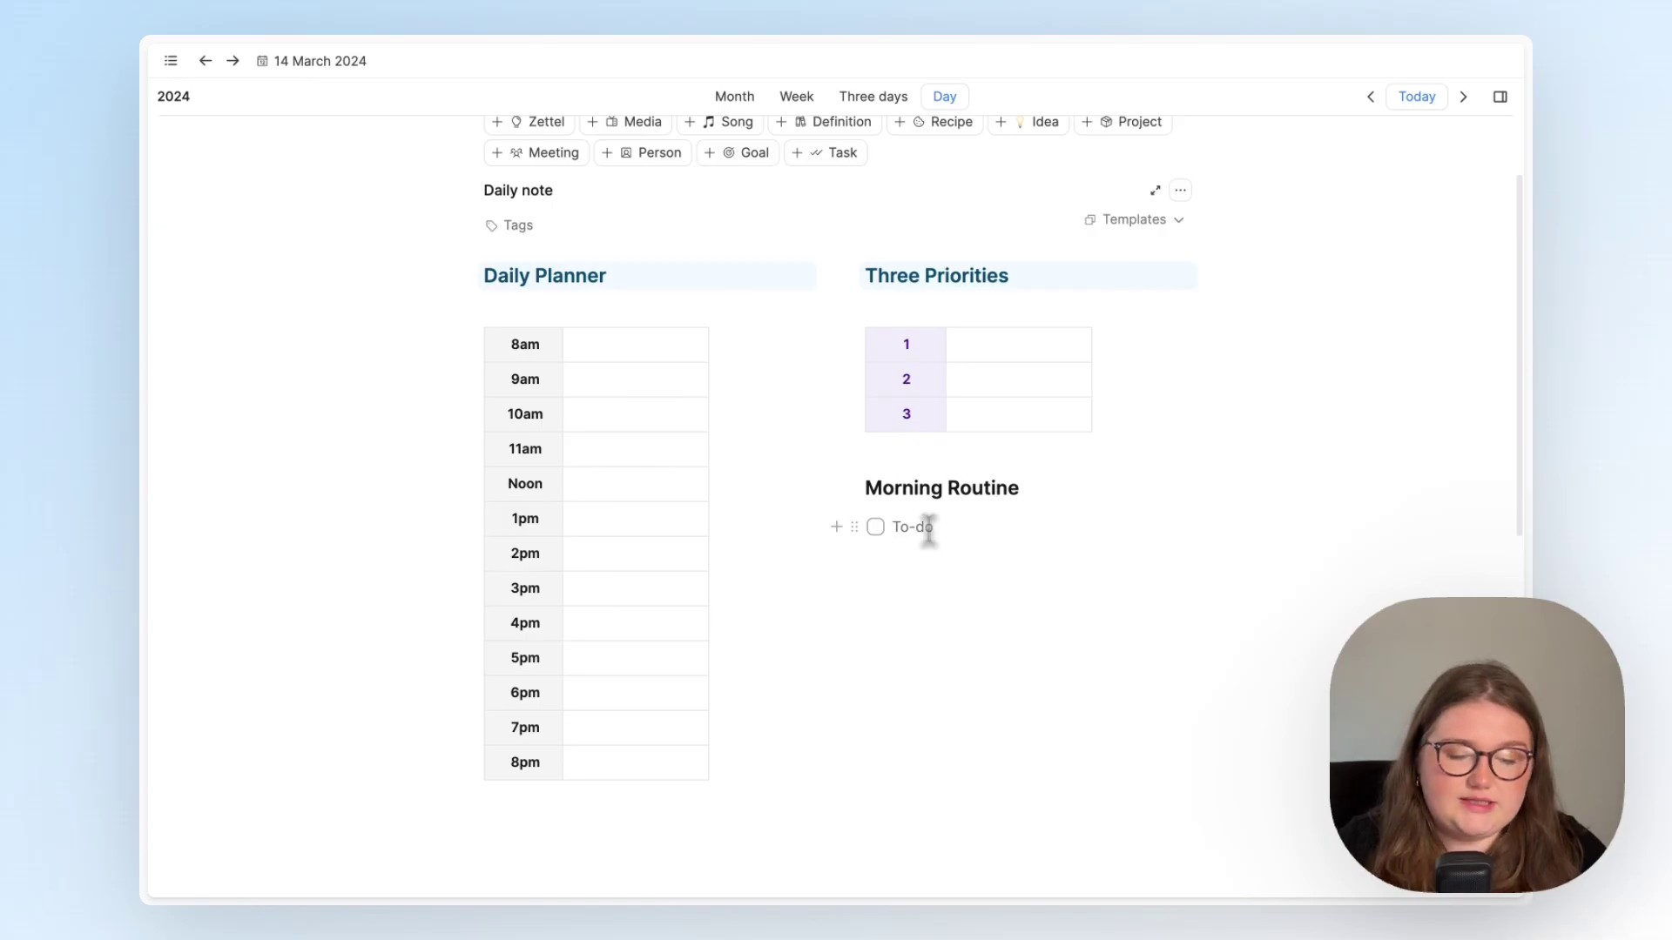
{"action": "type", "text": "W"}
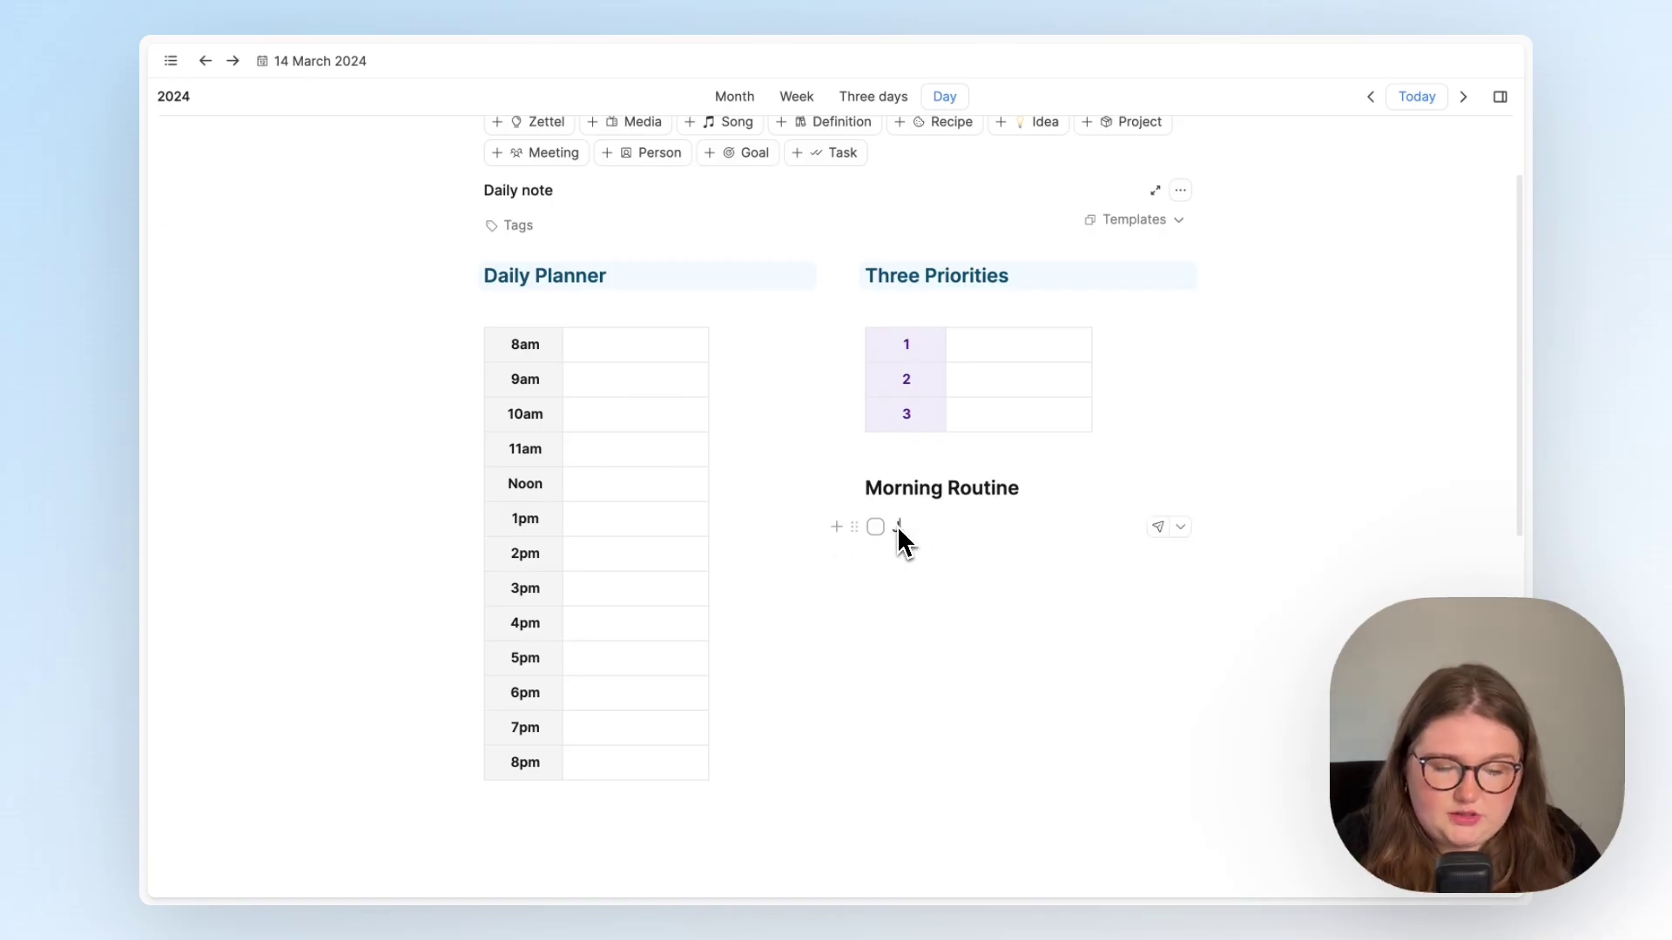
{"action": "type", "text": "ournal"}
{"action": "key", "text": "Return"}
{"action": "type", "text": "Af"}
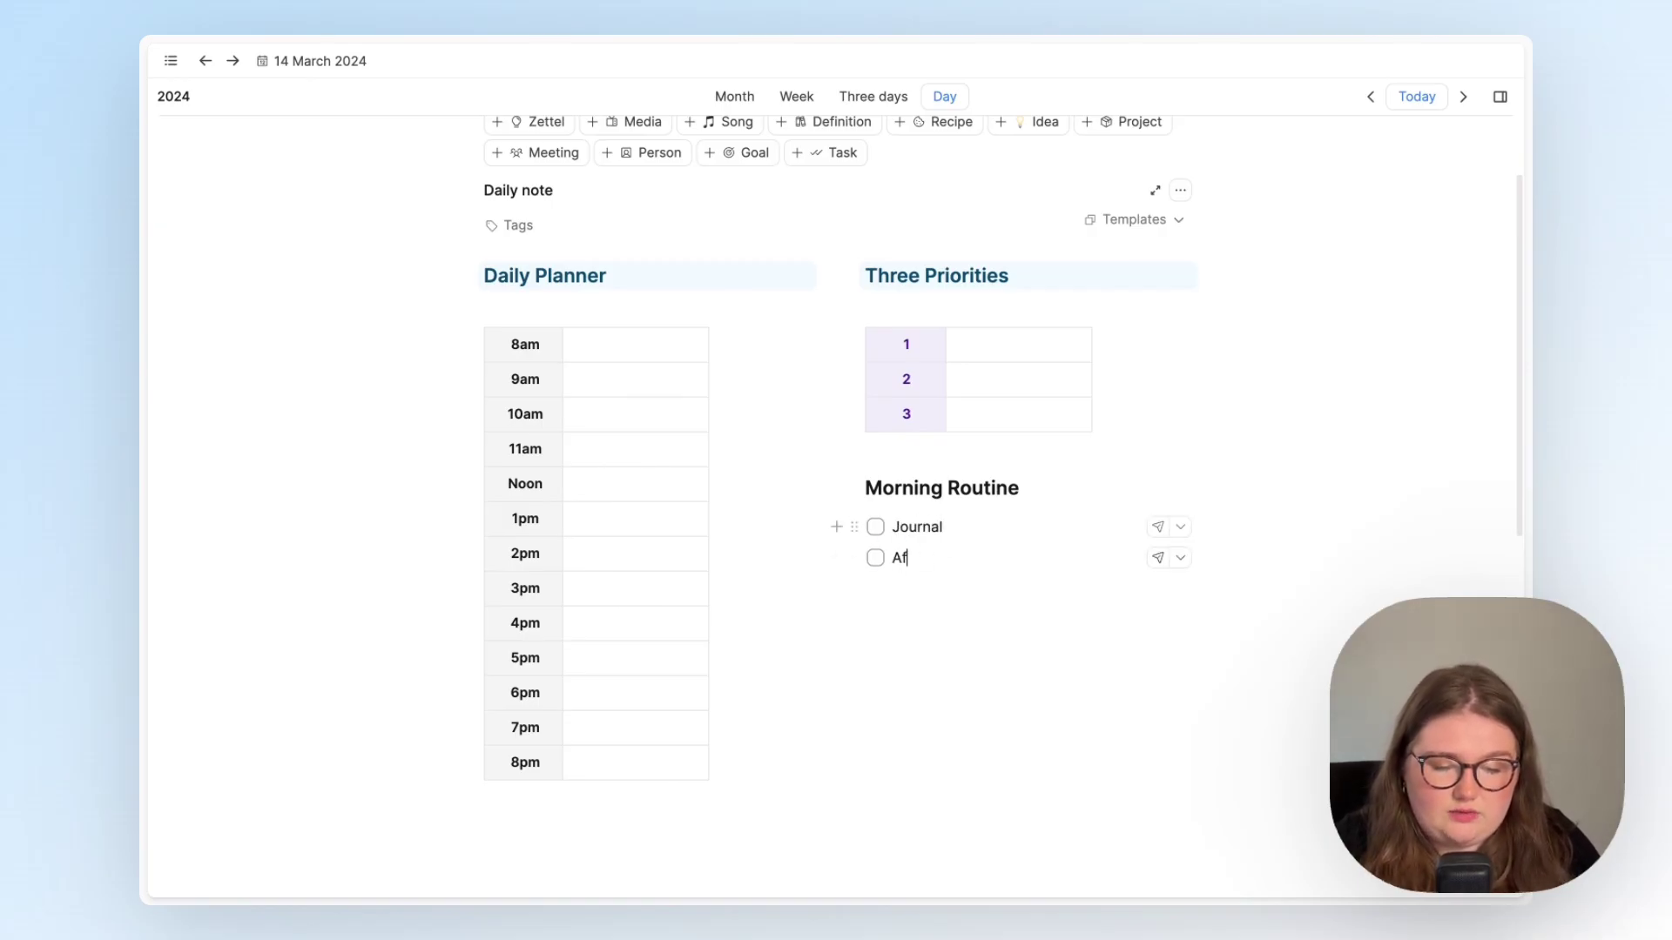
{"action": "type", "text": "firmations"}
{"action": "key", "text": "Return"}
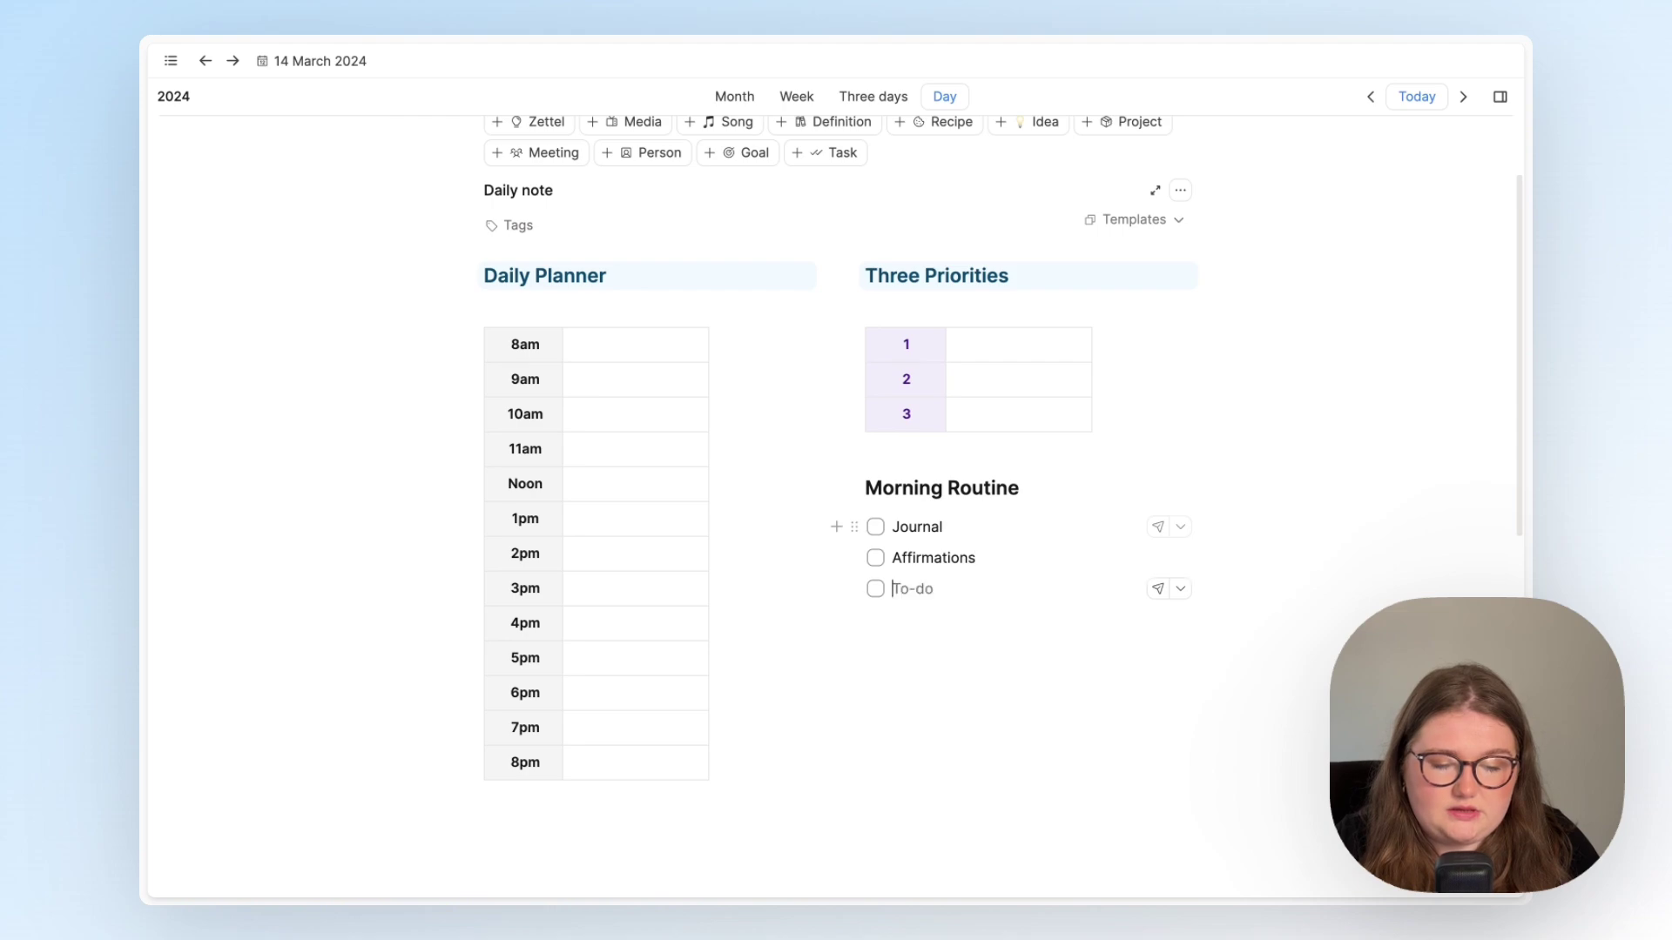
{"action": "type", "text": "Daily Walk"}
Step: Apply the light blue background color to the whole "Morning Routine" heading block
{"action": "left_click", "coordinate": [854, 489]}
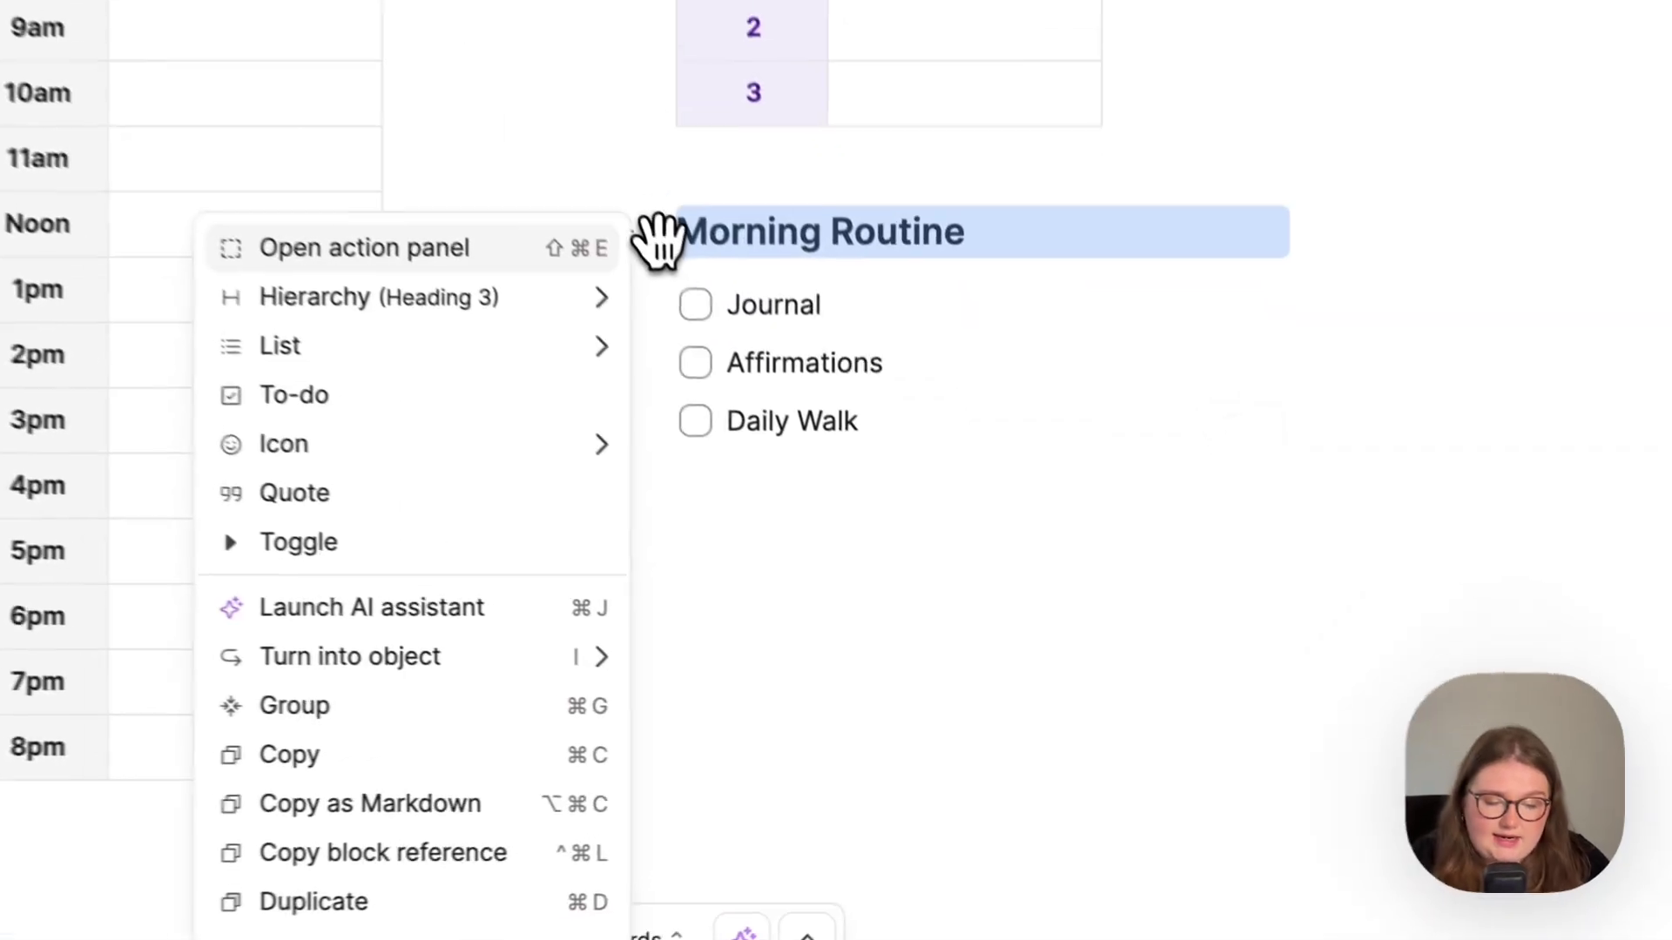
{"action": "key", "text": "super+shift+e"}
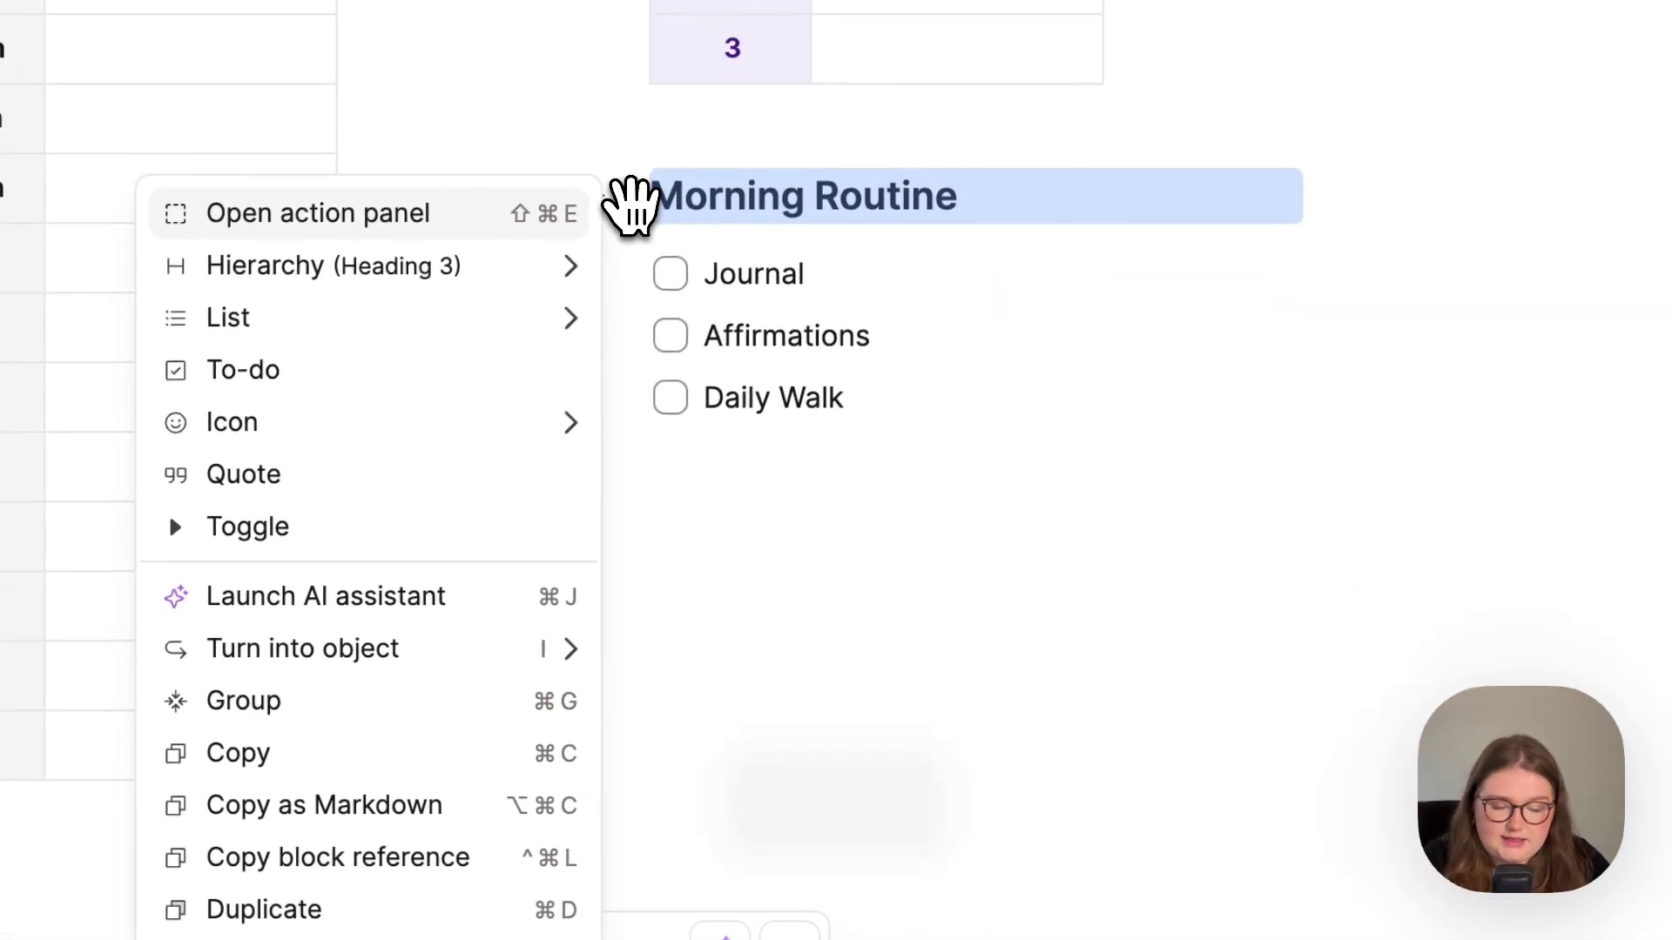
{"action": "left_click", "coordinate": [814, 869]}
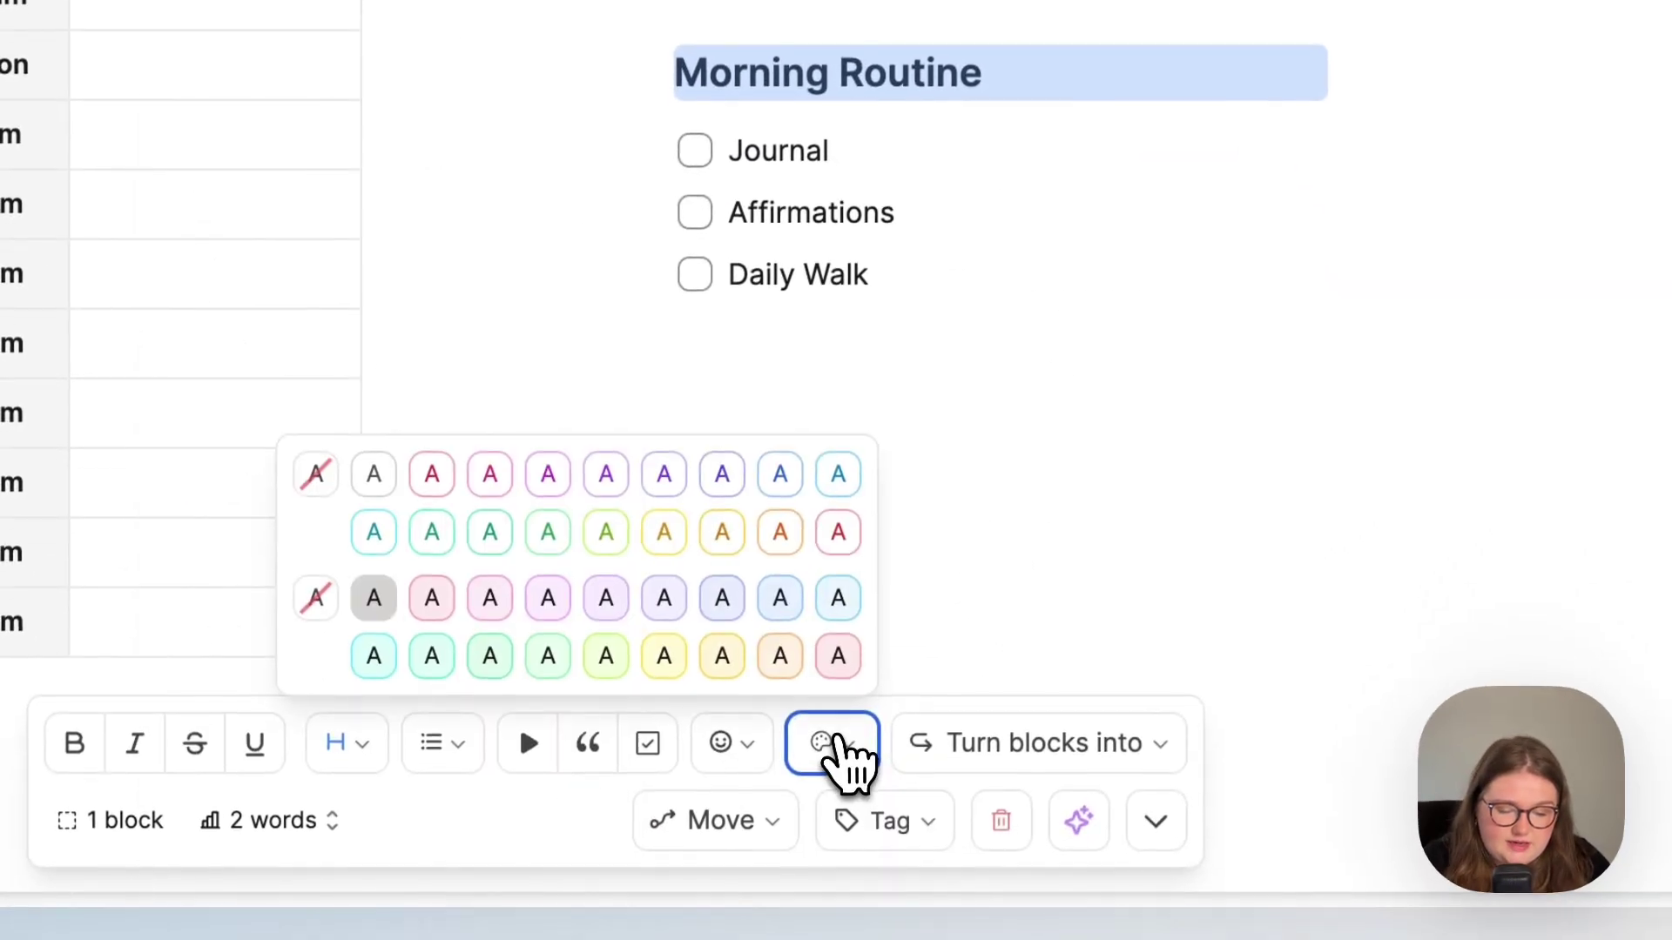
{"action": "left_click", "coordinate": [838, 601]}
{"action": "key", "text": "Escape"}
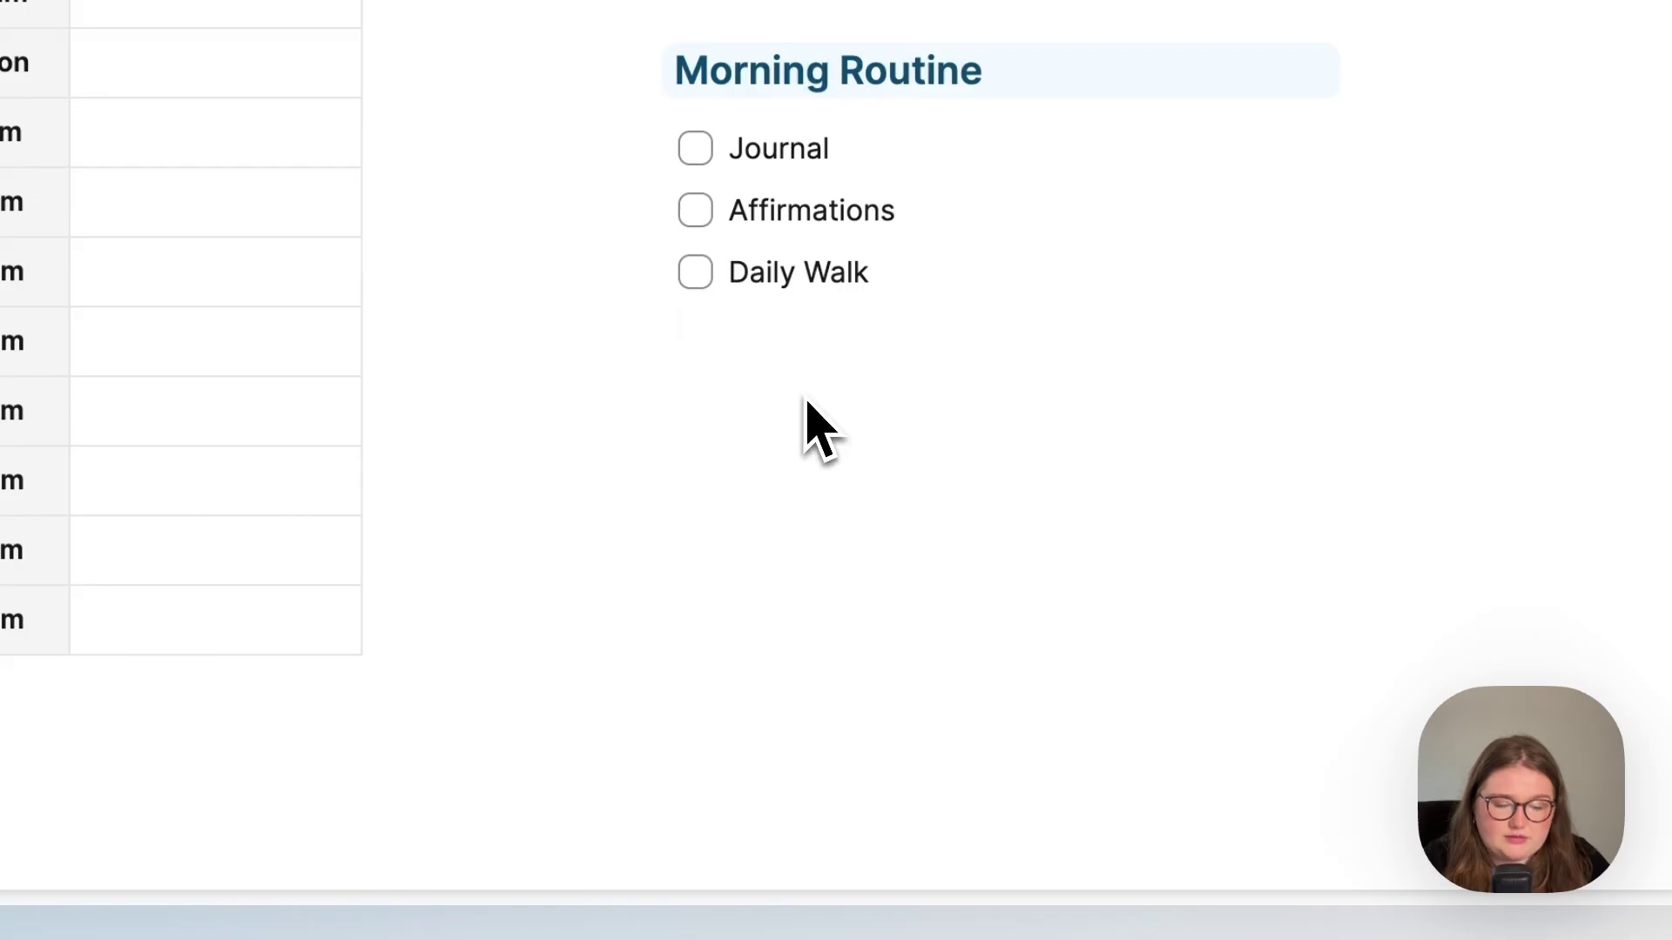
Step: Add a Heading 3 reading "Evening Shutdown" below the "Daily Walk" to-do, leaving one blank line between them
{"action": "left_click", "coordinate": [895, 269]}
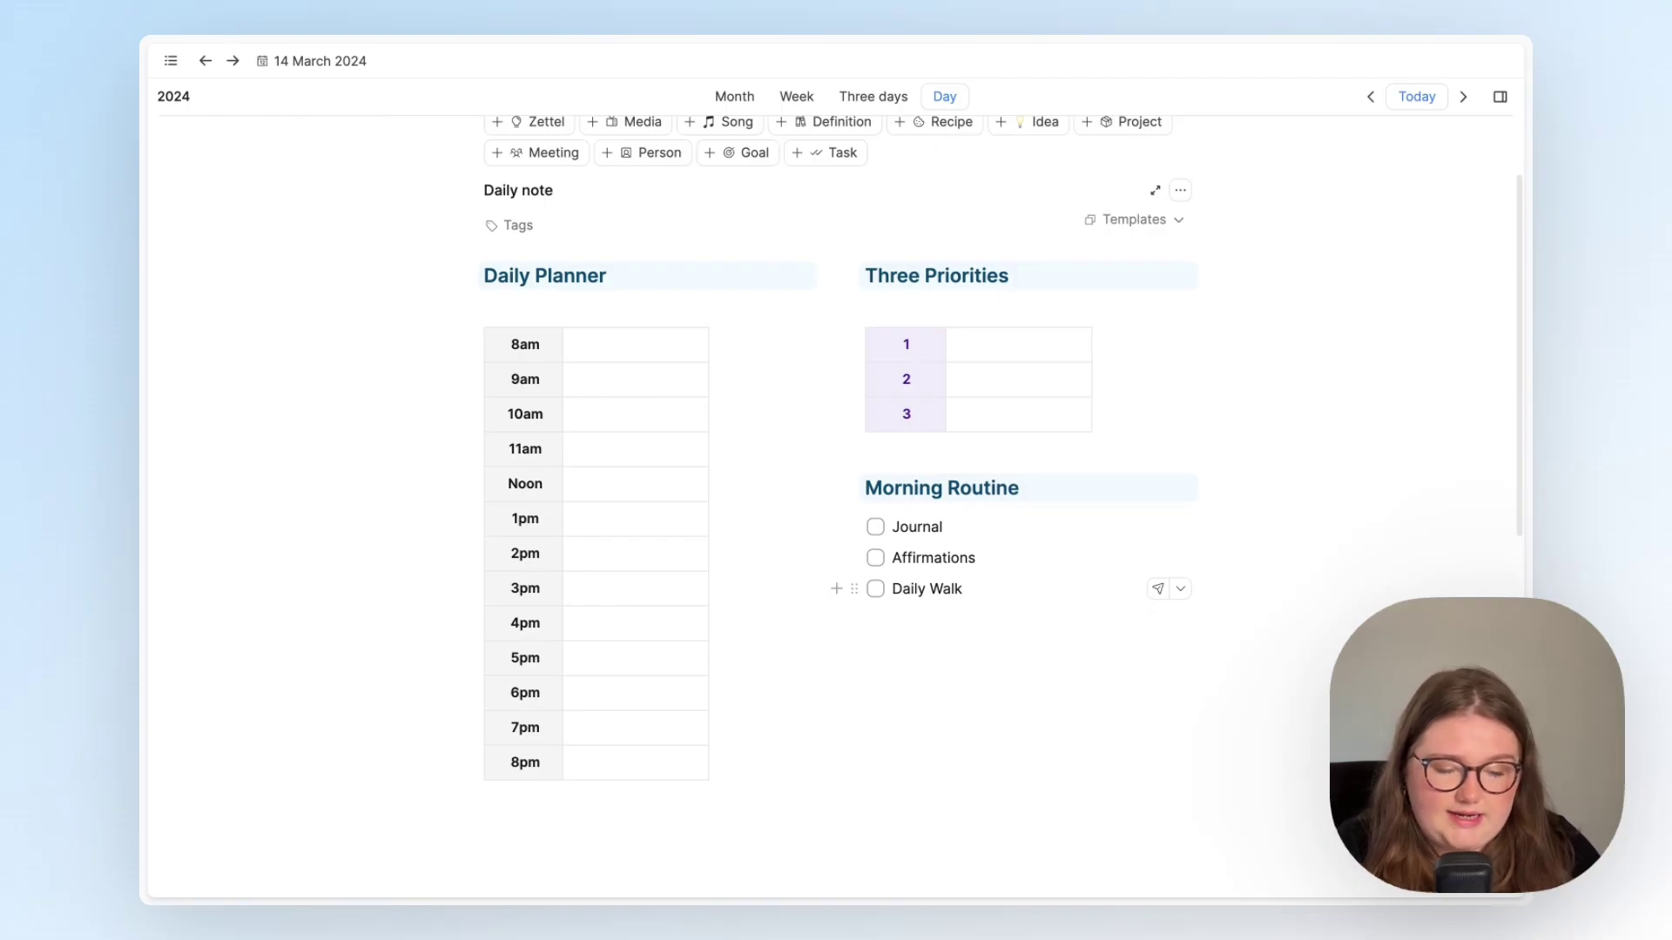
{"action": "key", "text": "Return"}
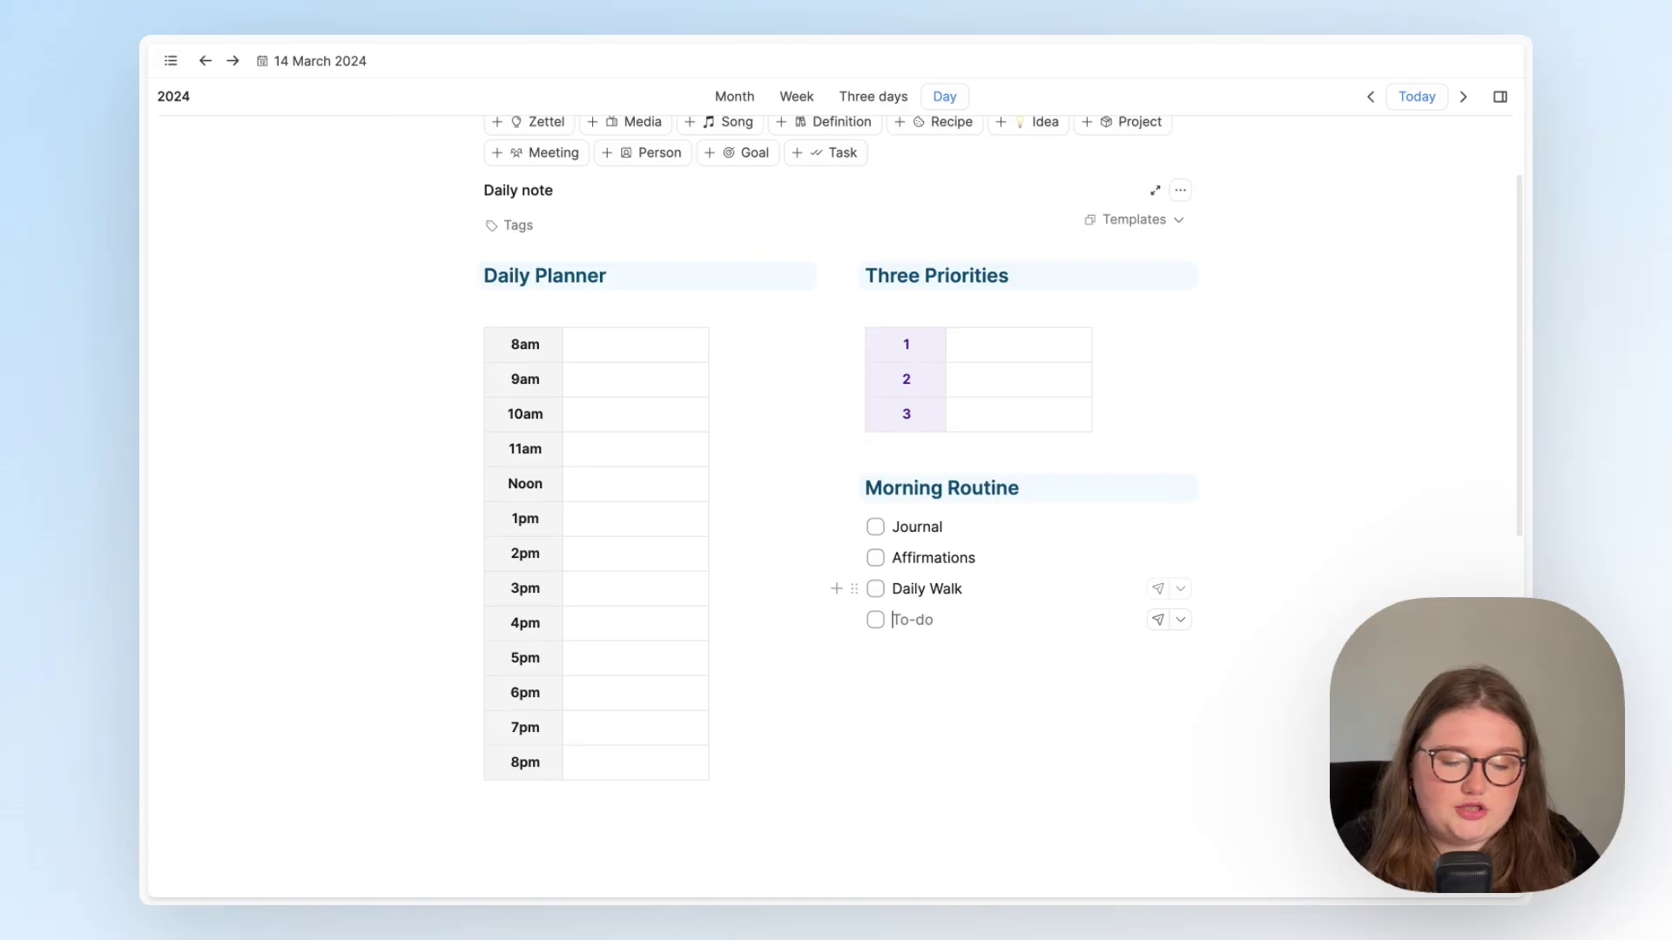
{"action": "key", "text": "BackSpace"}
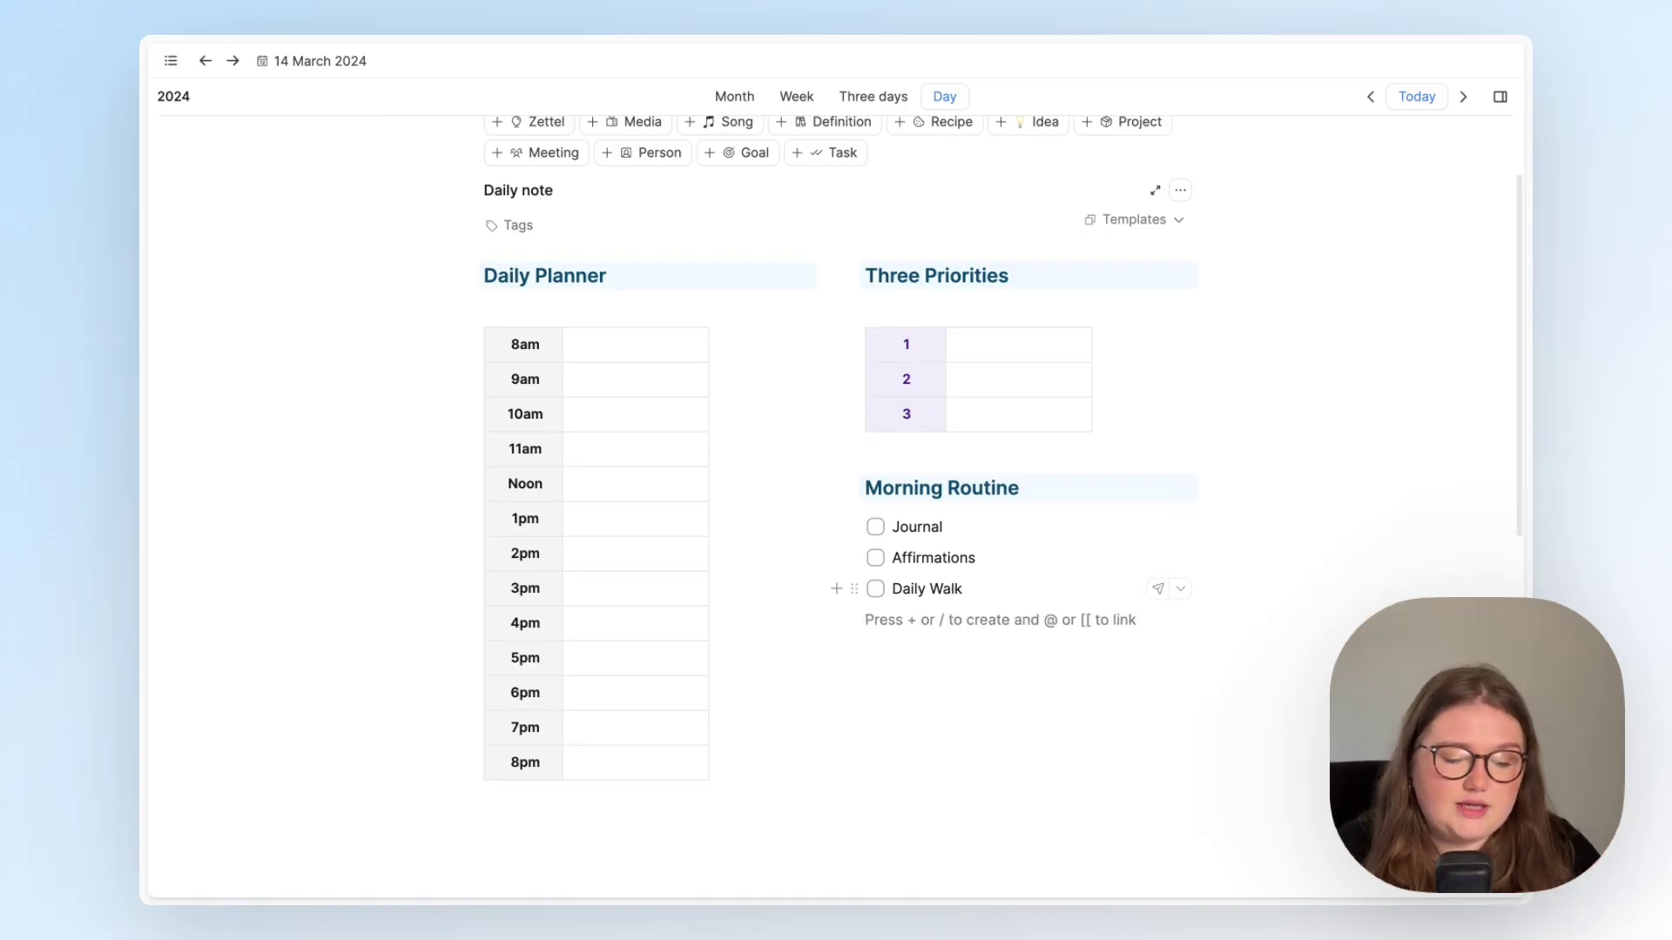
{"action": "key", "text": "Return"}
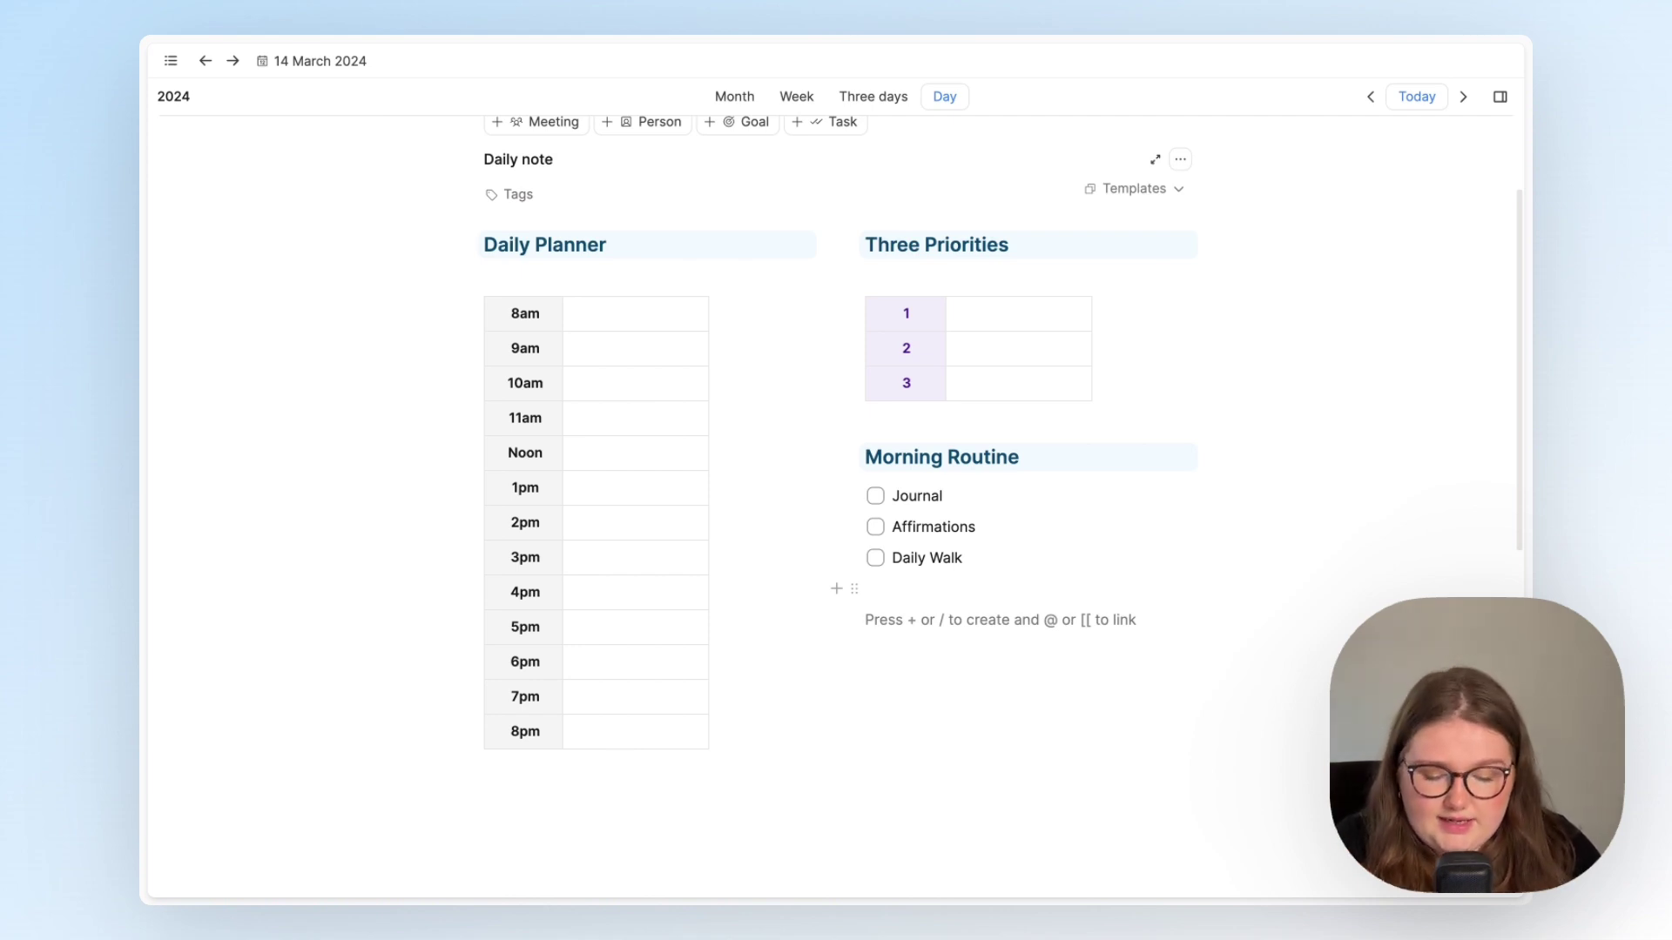
{"action": "type", "text": "###"}
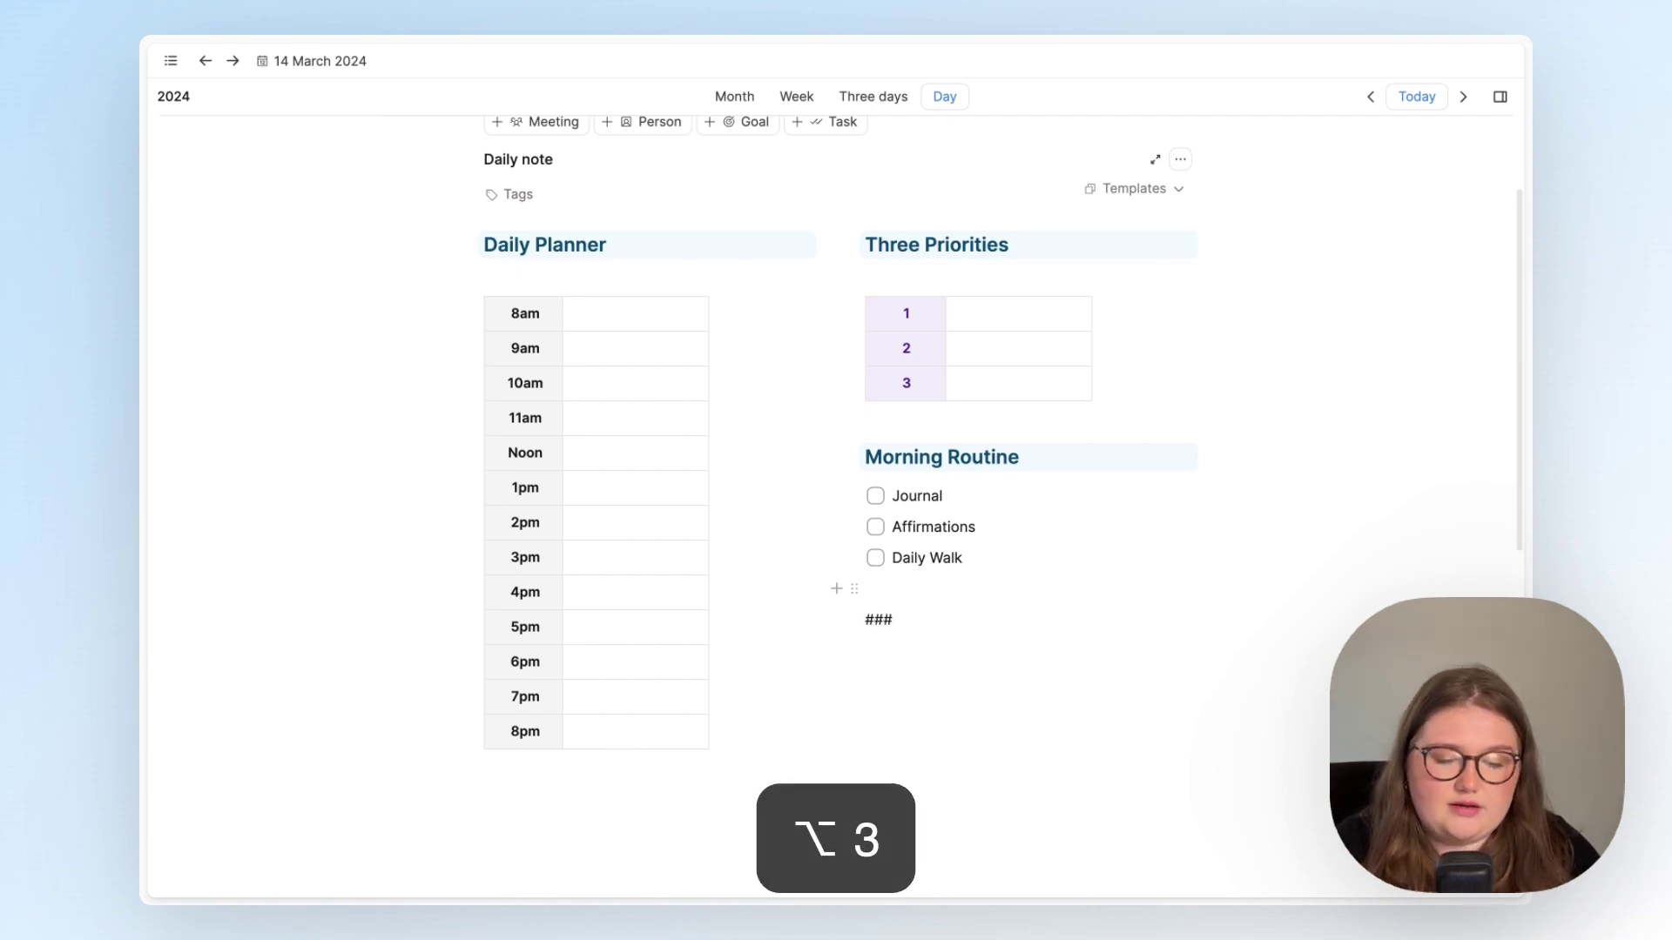
{"action": "type", "text": " E"}
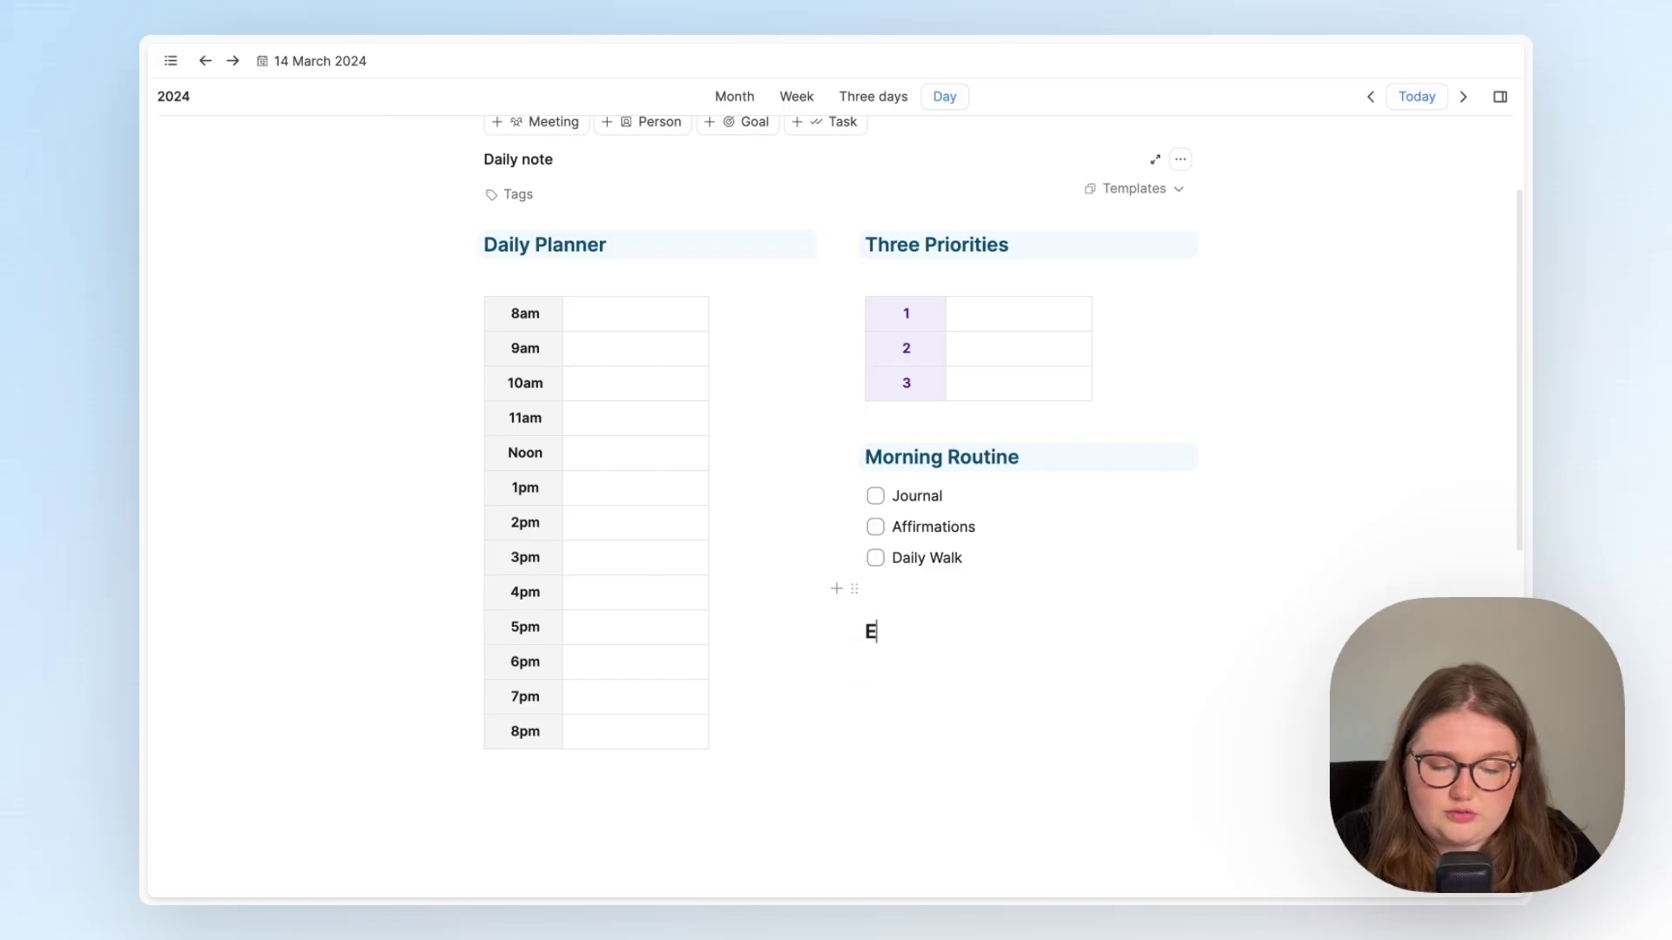
{"action": "type", "text": "vening Shutdown"}
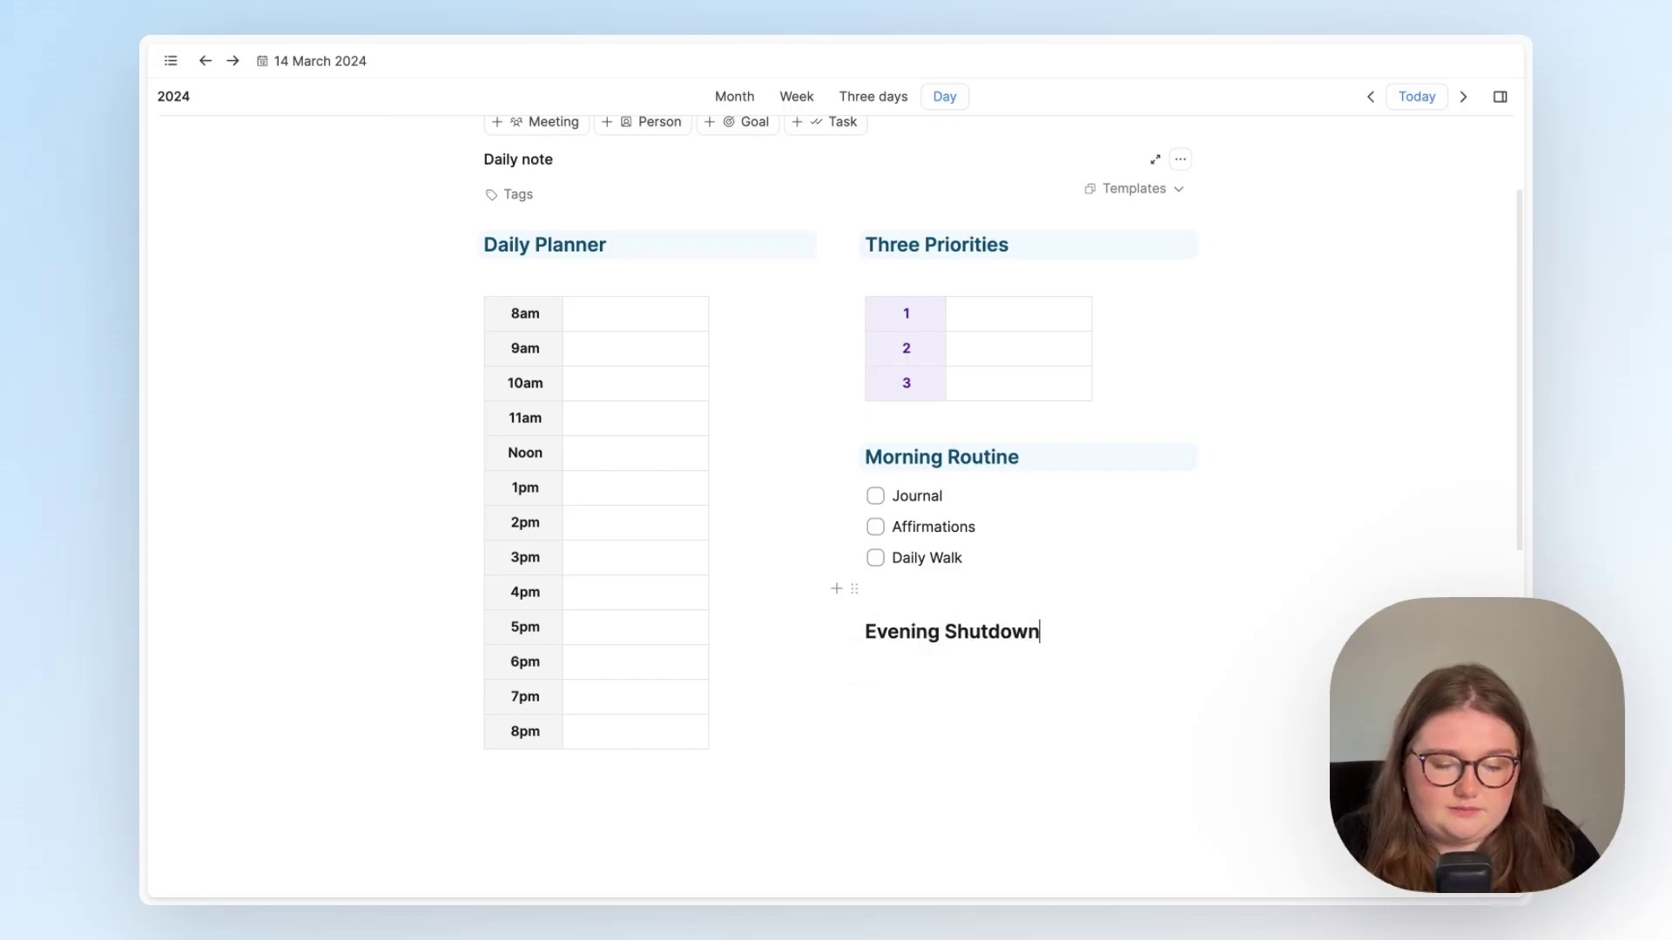
Step: Add three to-dos under "Evening Shutdown": "Clear downloads", "Clear emails" and "Write down what you did today"
{"action": "key", "text": "Return"}
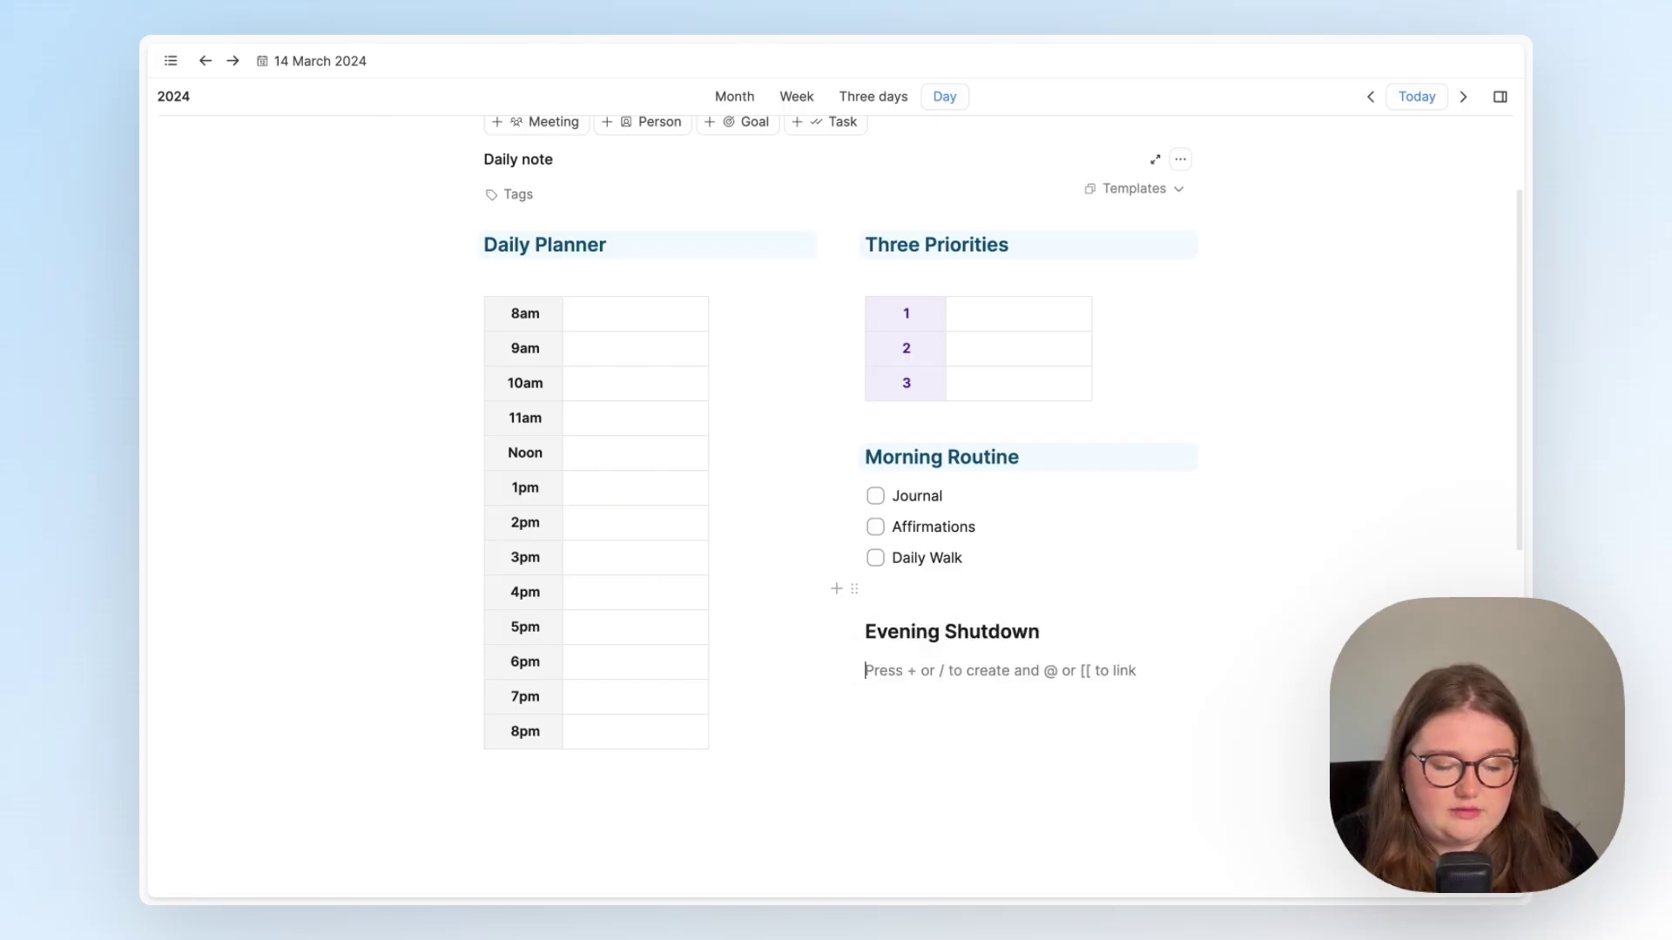
{"action": "type", "text": "[] "}
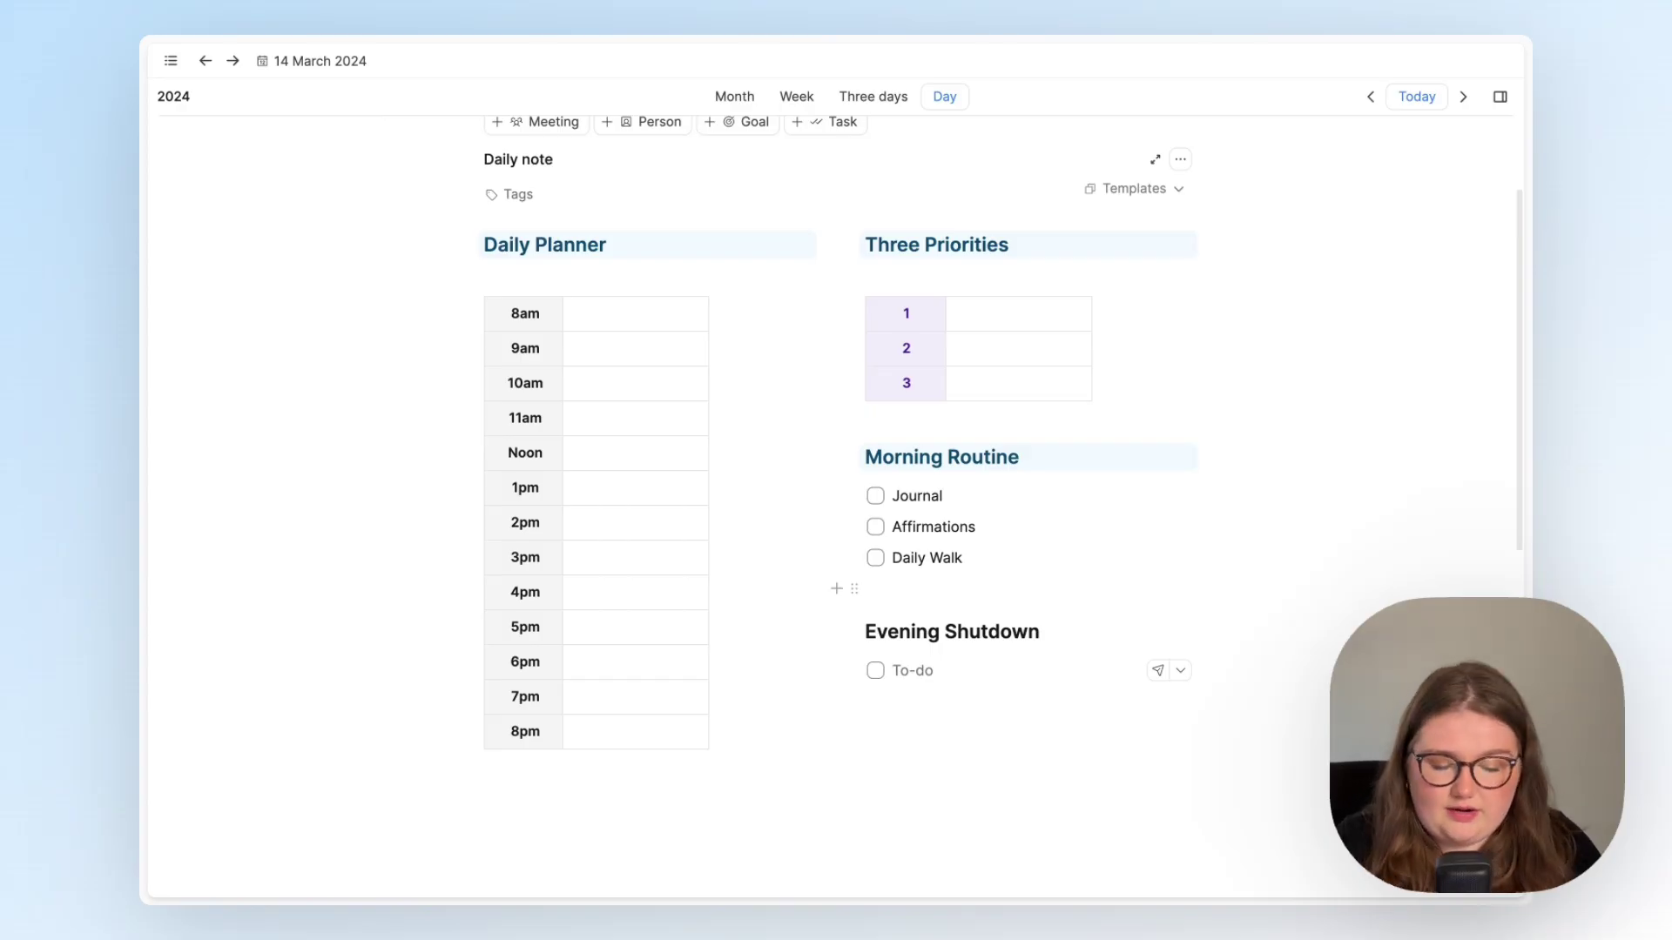
{"action": "type", "text": "Clear "}
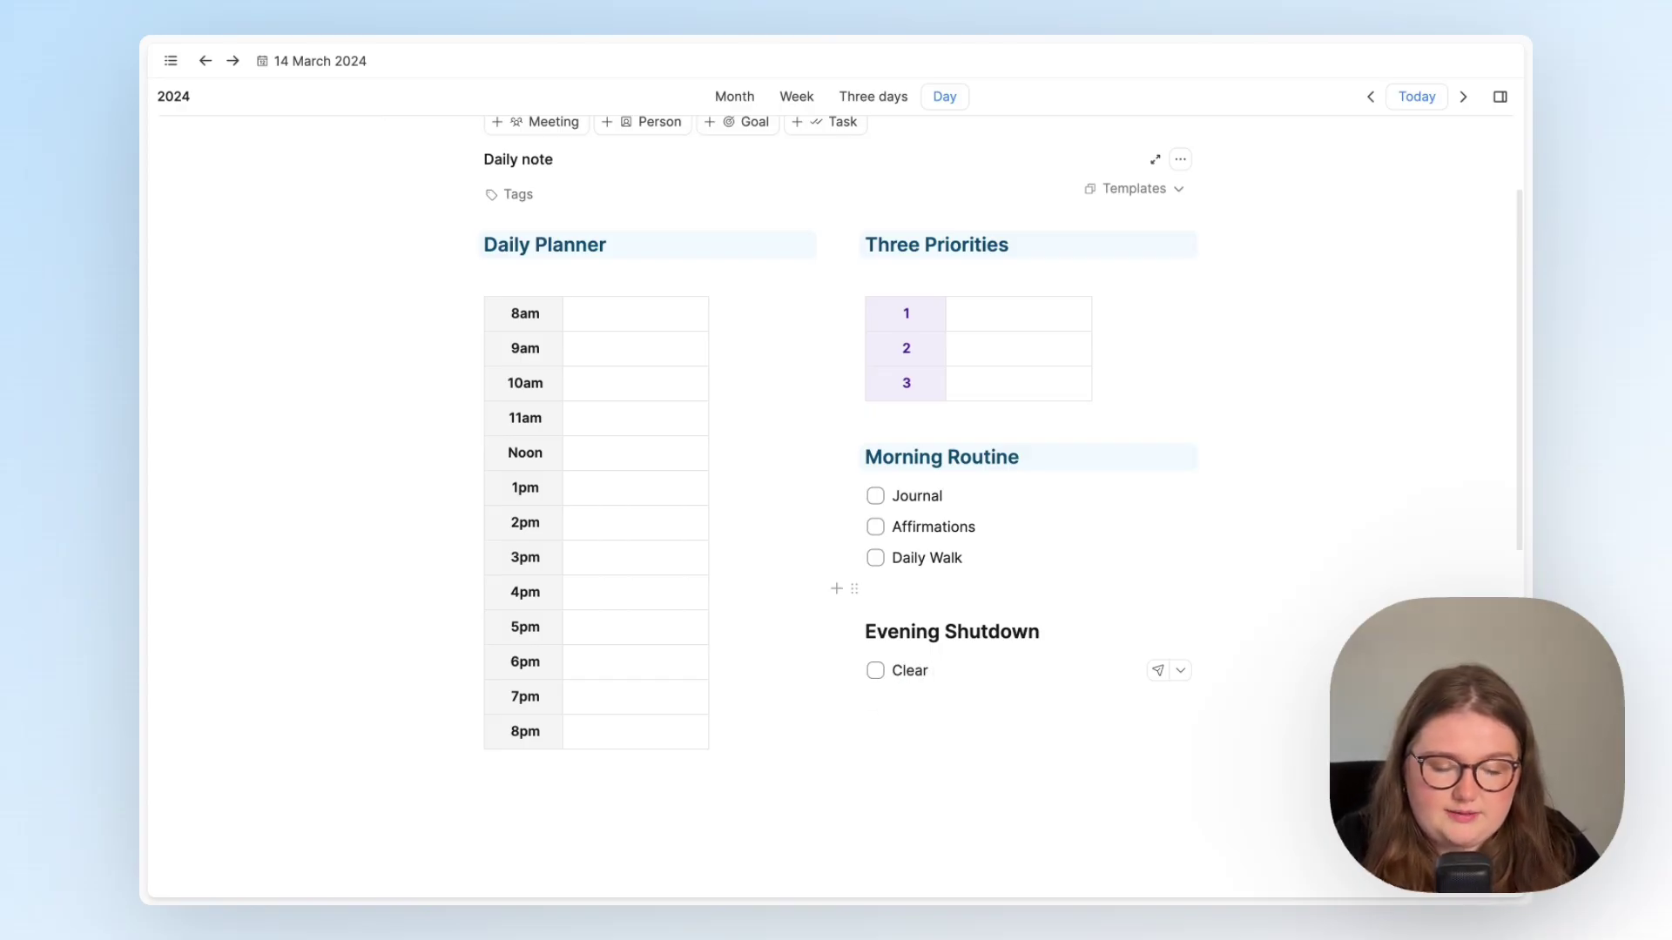
{"action": "type", "text": "downloads"}
{"action": "key", "text": "Return"}
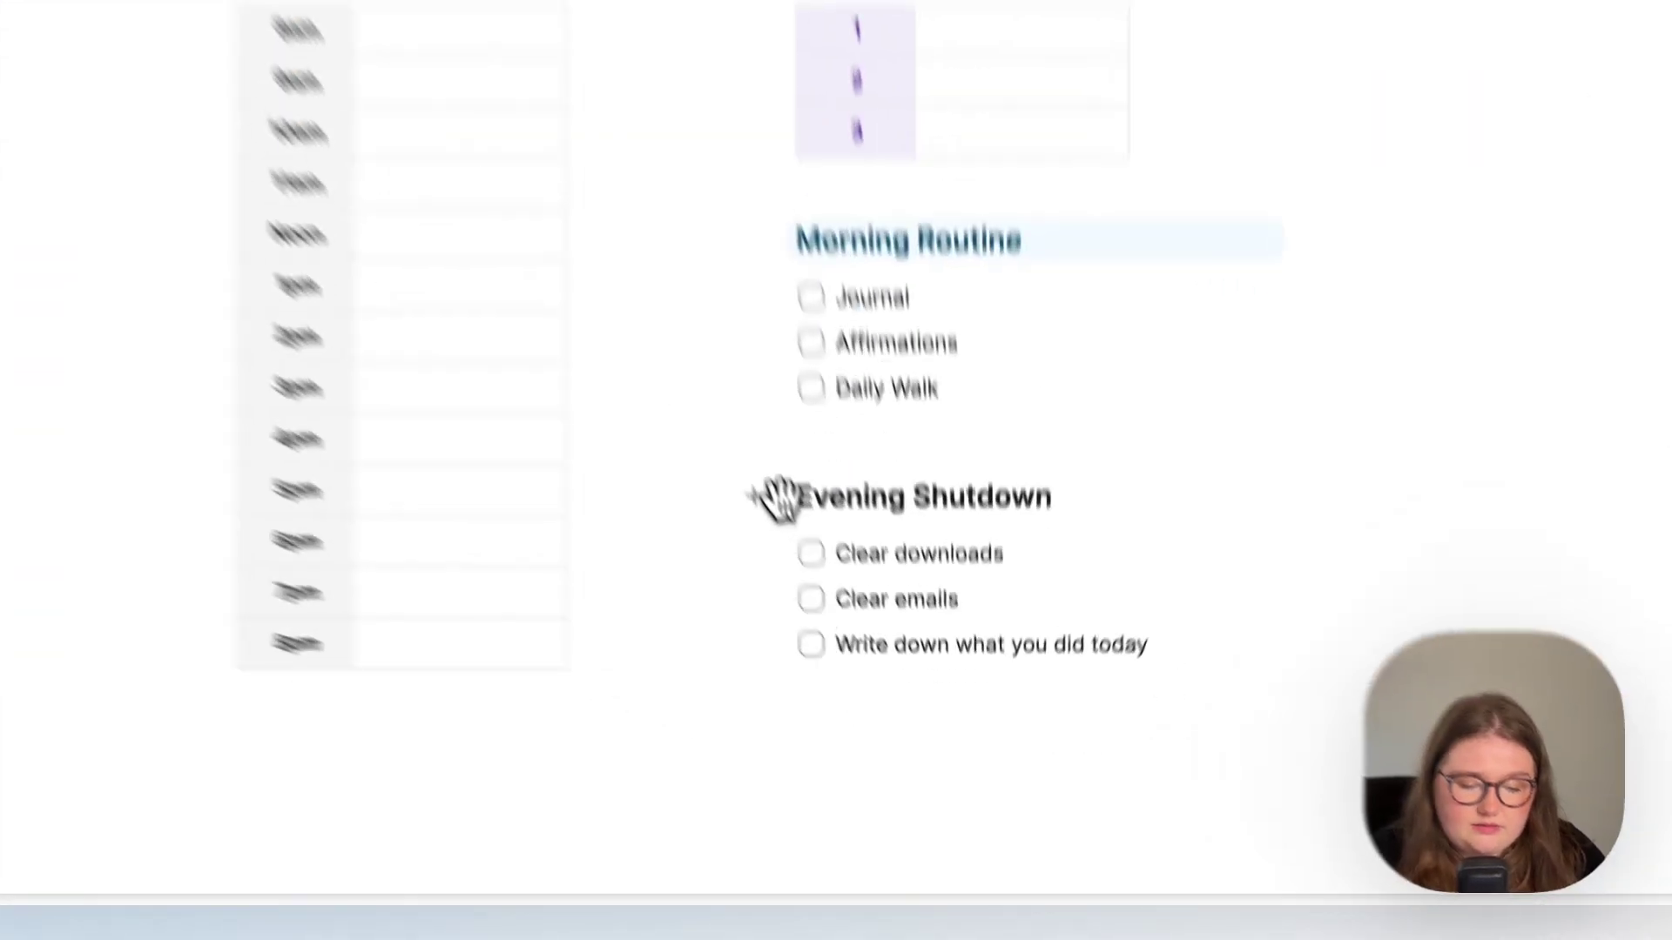
Step: Apply the light blue background color to the whole "Evening Shutdown" heading block
{"action": "left_click", "coordinate": [779, 499]}
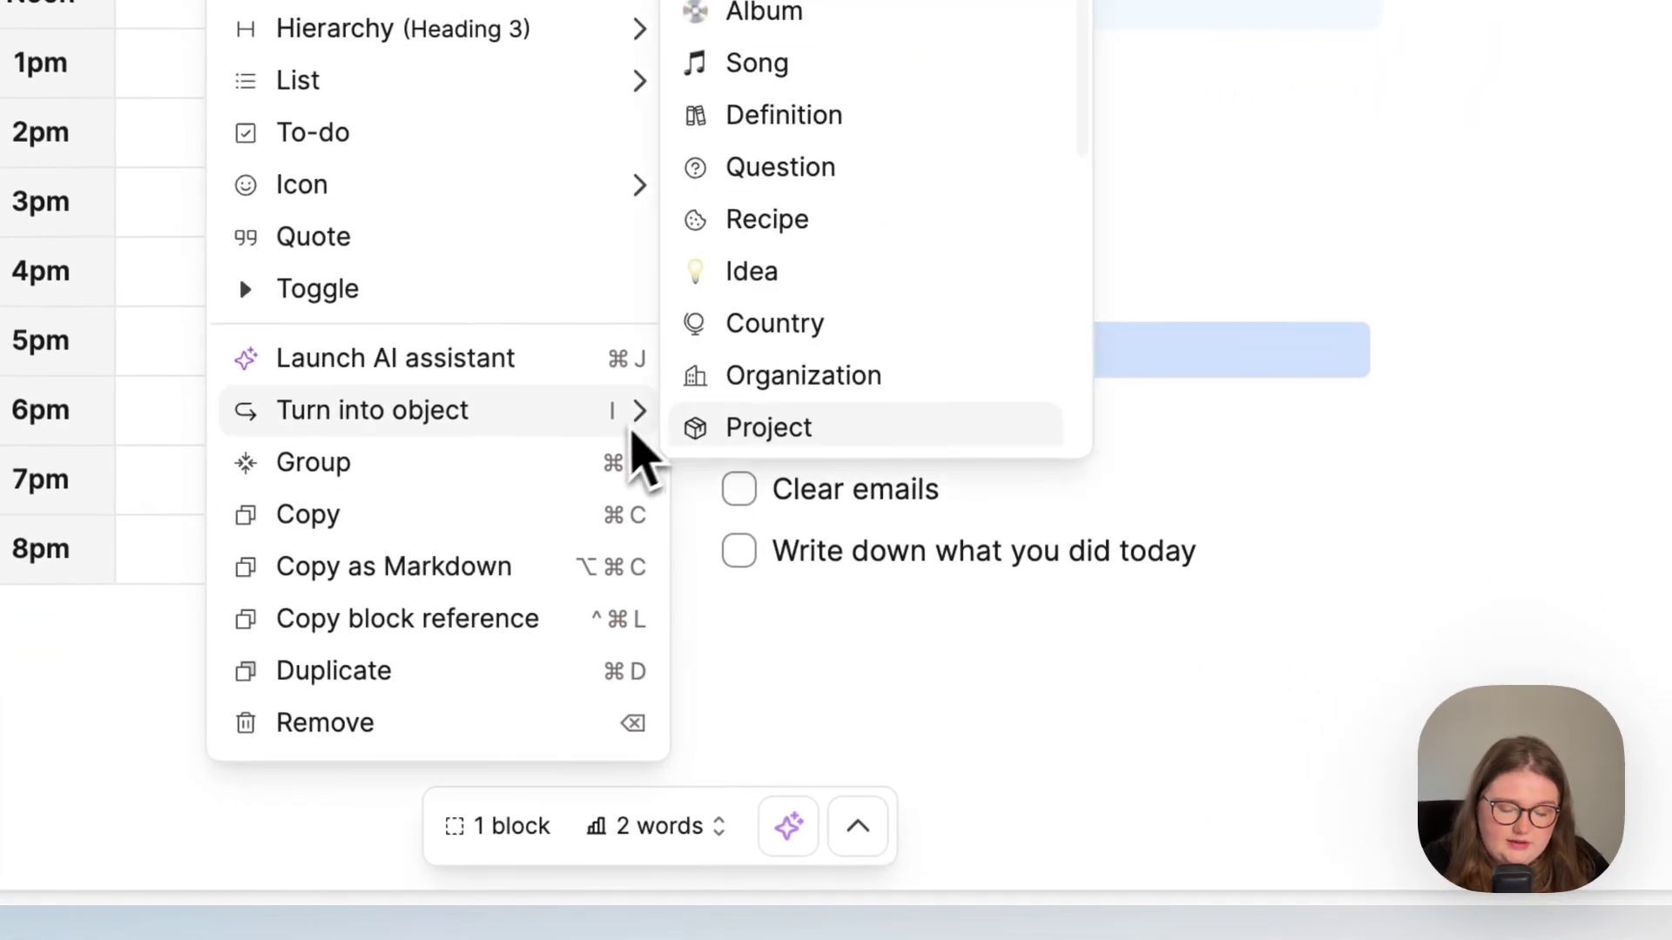
{"action": "left_click", "coordinate": [910, 854]}
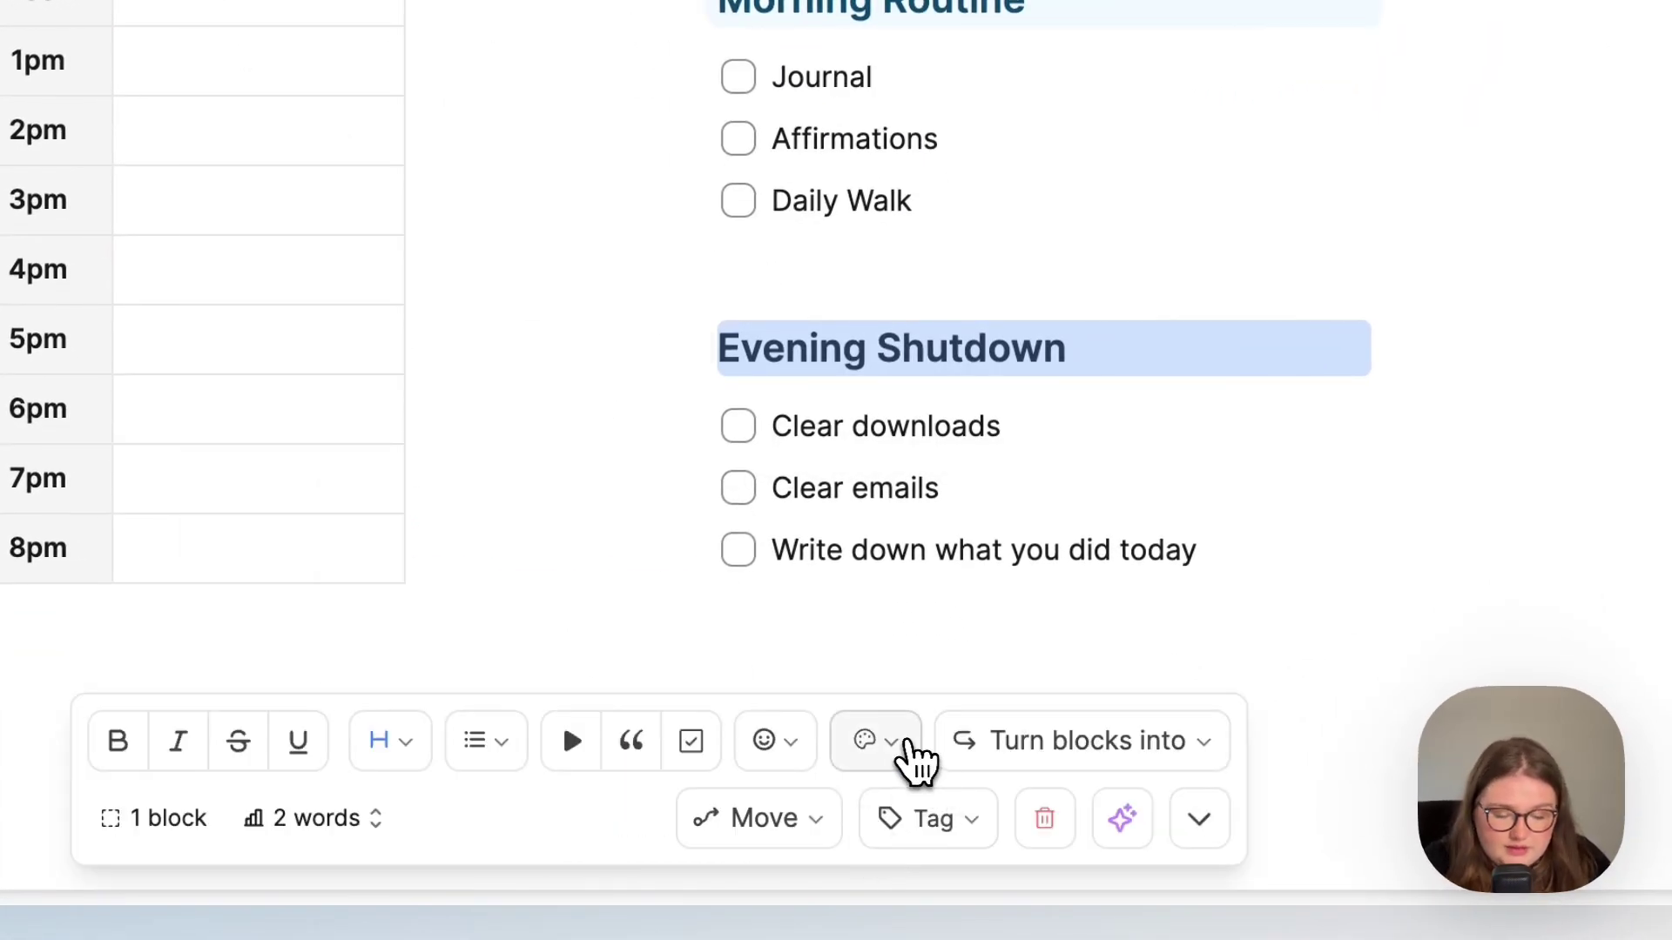
{"action": "left_click", "coordinate": [908, 759]}
{"action": "left_click", "coordinate": [881, 596]}
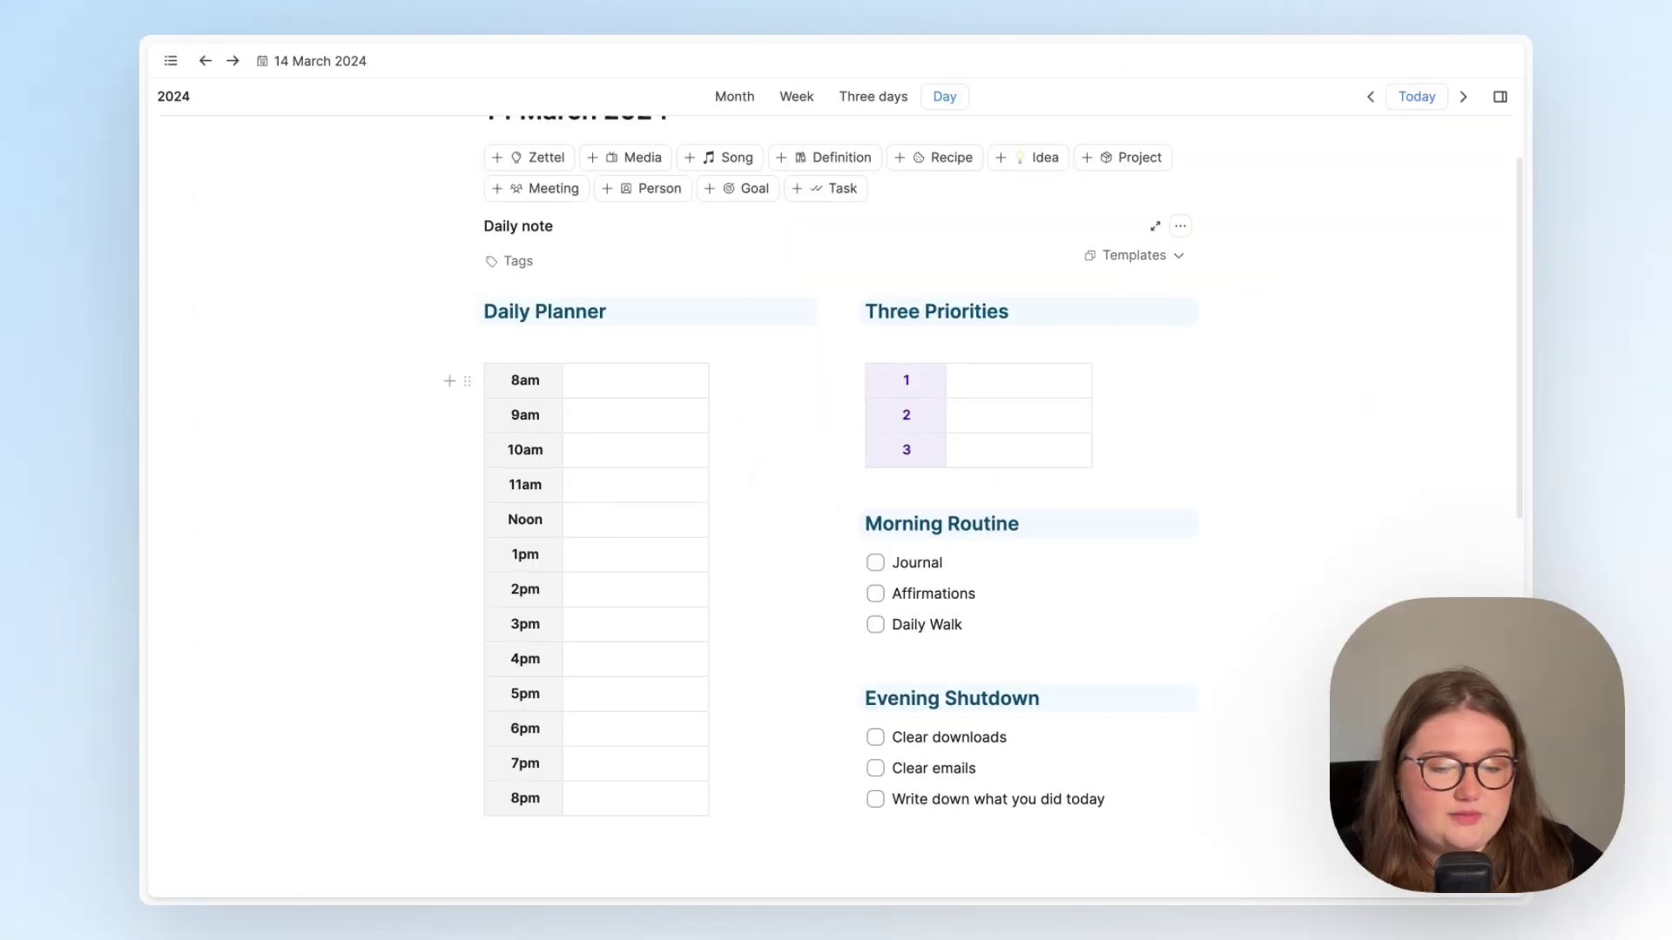
Step: Select the whole two-column planner in the 14 March 2024 daily note and copy it
{"action": "scroll", "coordinate": [828, 523], "scroll_direction": "down", "scroll_amount": 1}
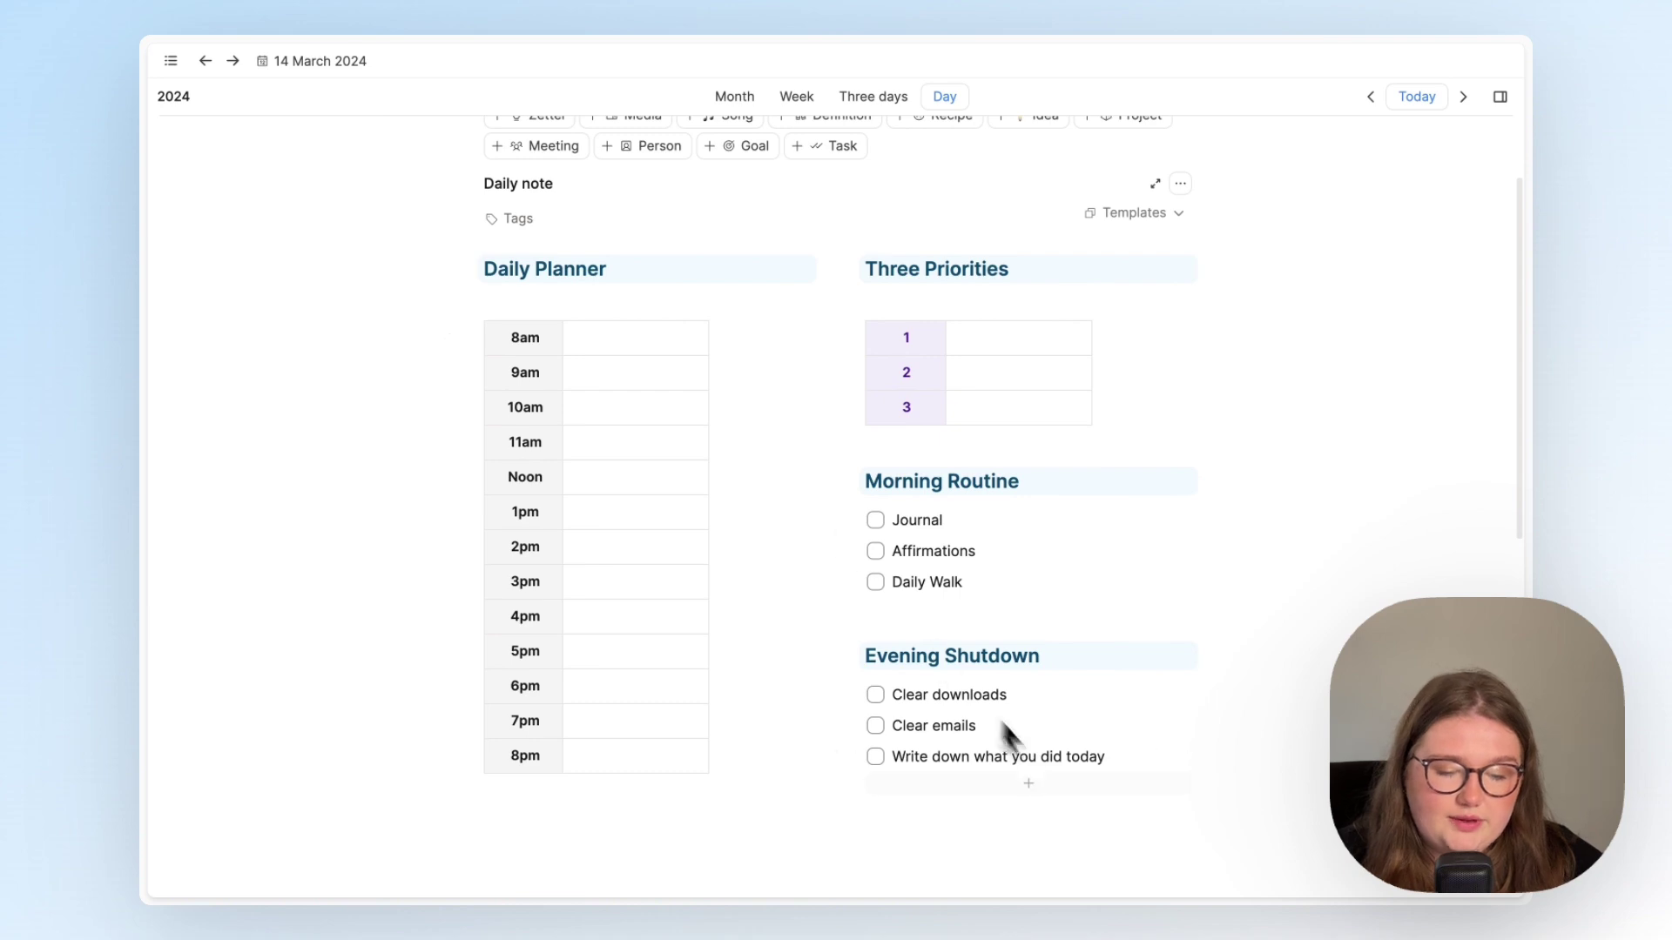
{"action": "left_click_drag", "start_coordinate": [1182, 849], "coordinate": [506, 231]}
{"action": "key", "text": "super+c"}
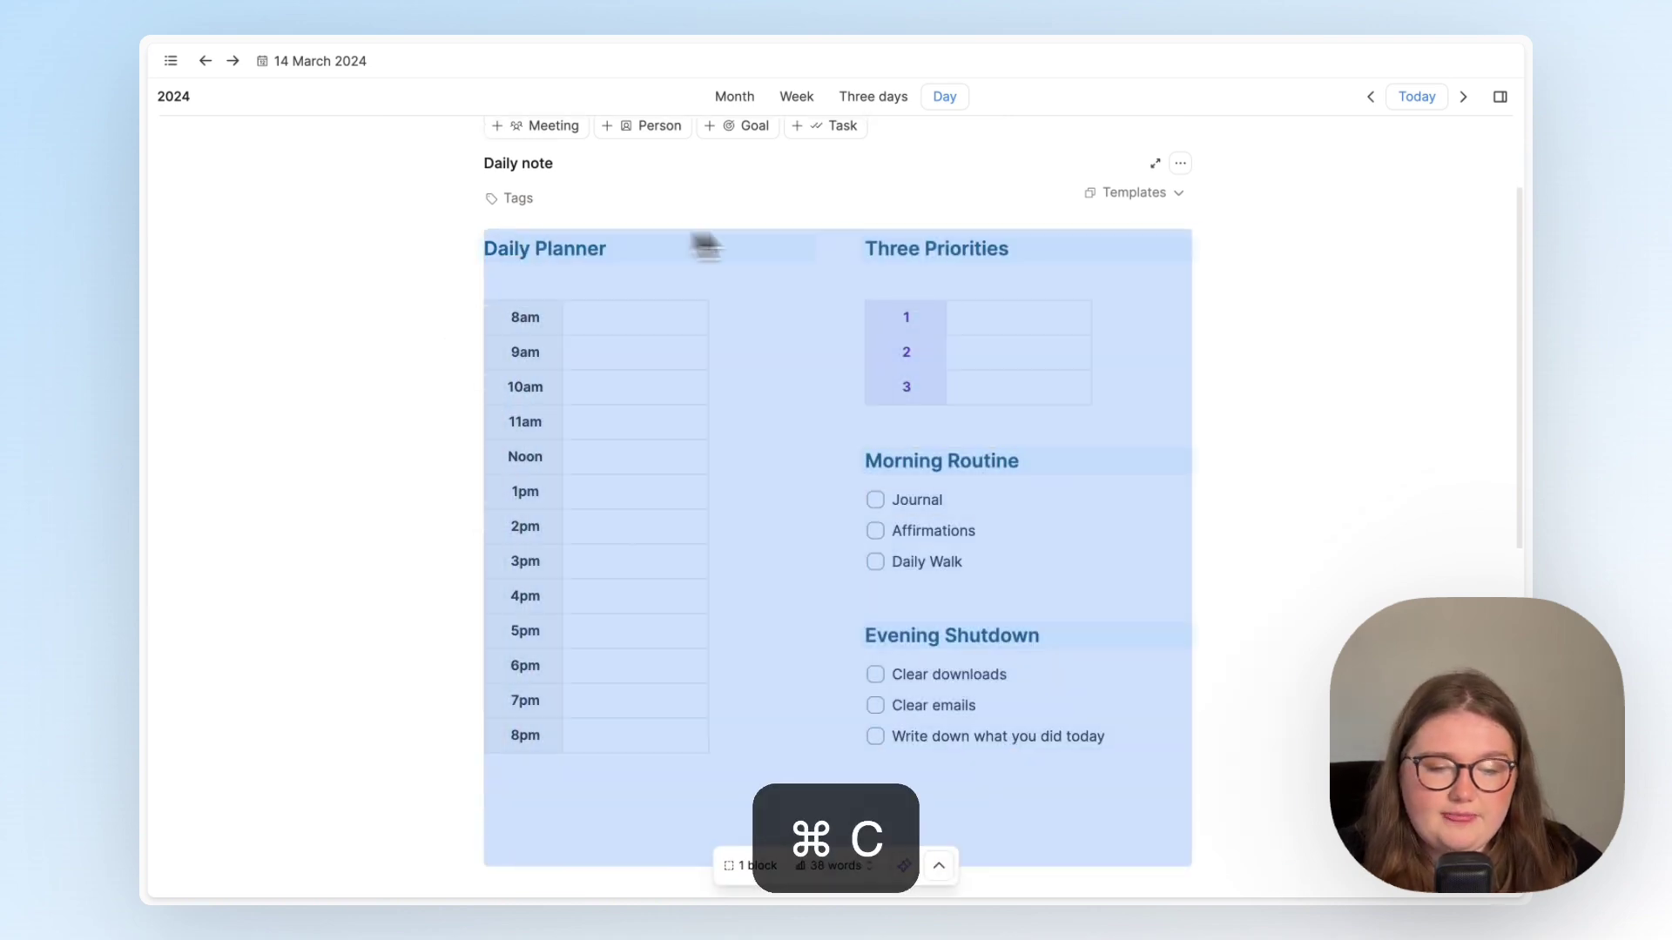
Step: Create a new daily note template and name it "New Planner 14.03"
{"action": "scroll", "coordinate": [846, 231], "scroll_direction": "up", "scroll_amount": 2}
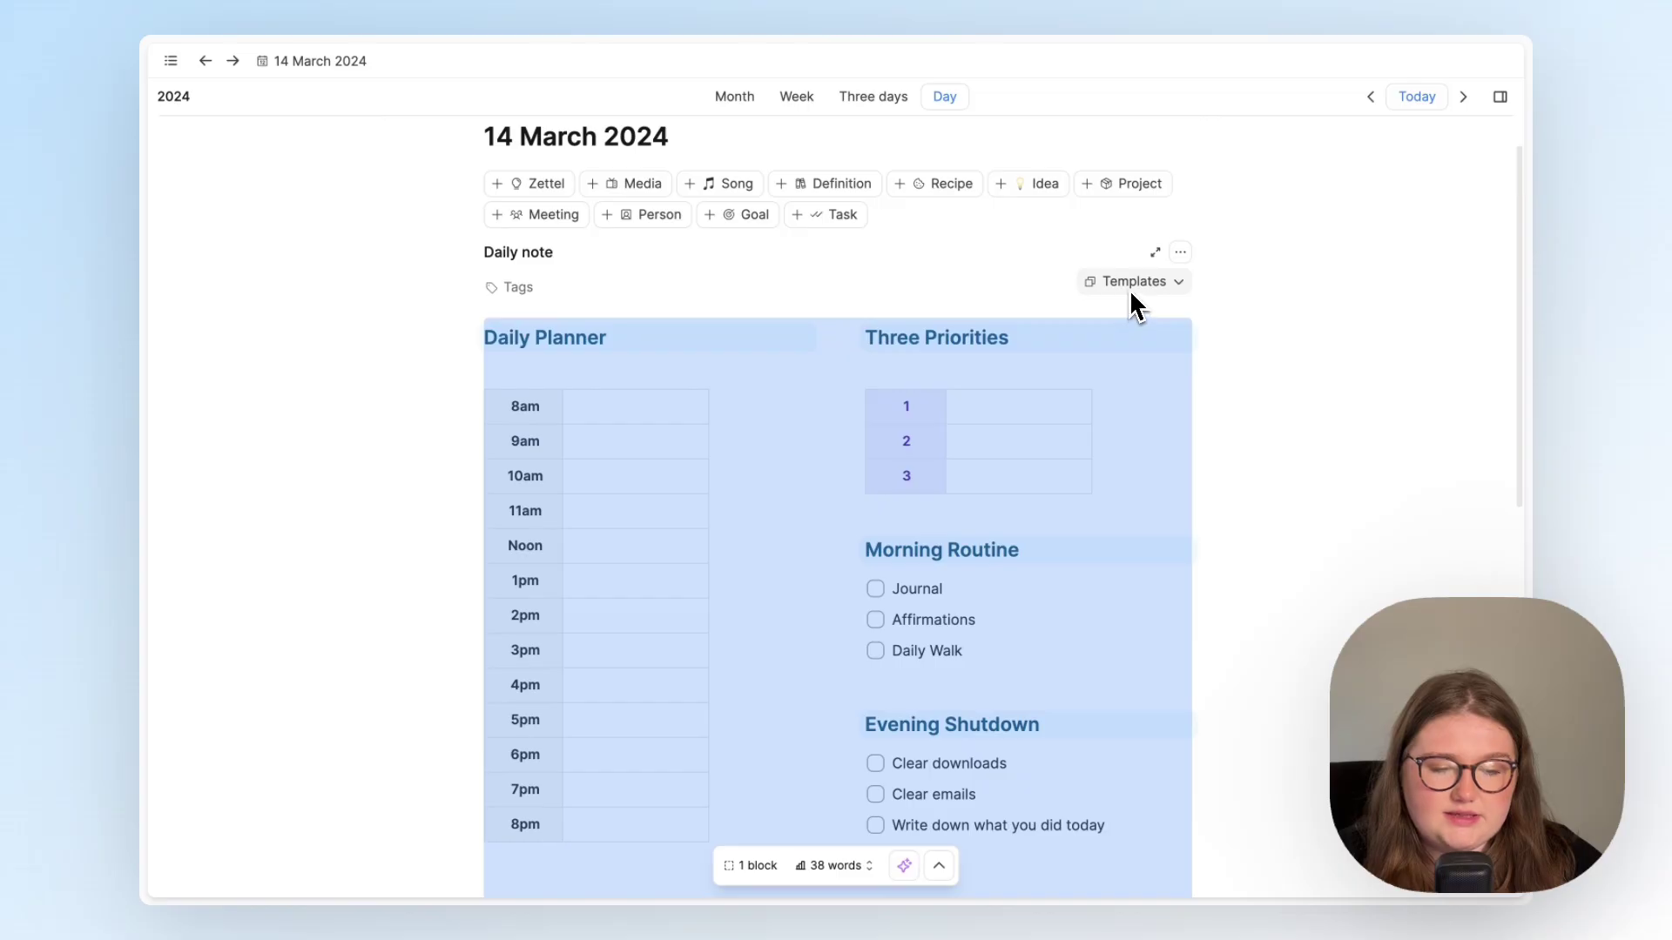
{"action": "scroll", "coordinate": [1131, 296], "scroll_direction": "up", "scroll_amount": 1}
{"action": "left_click", "coordinate": [1132, 340]}
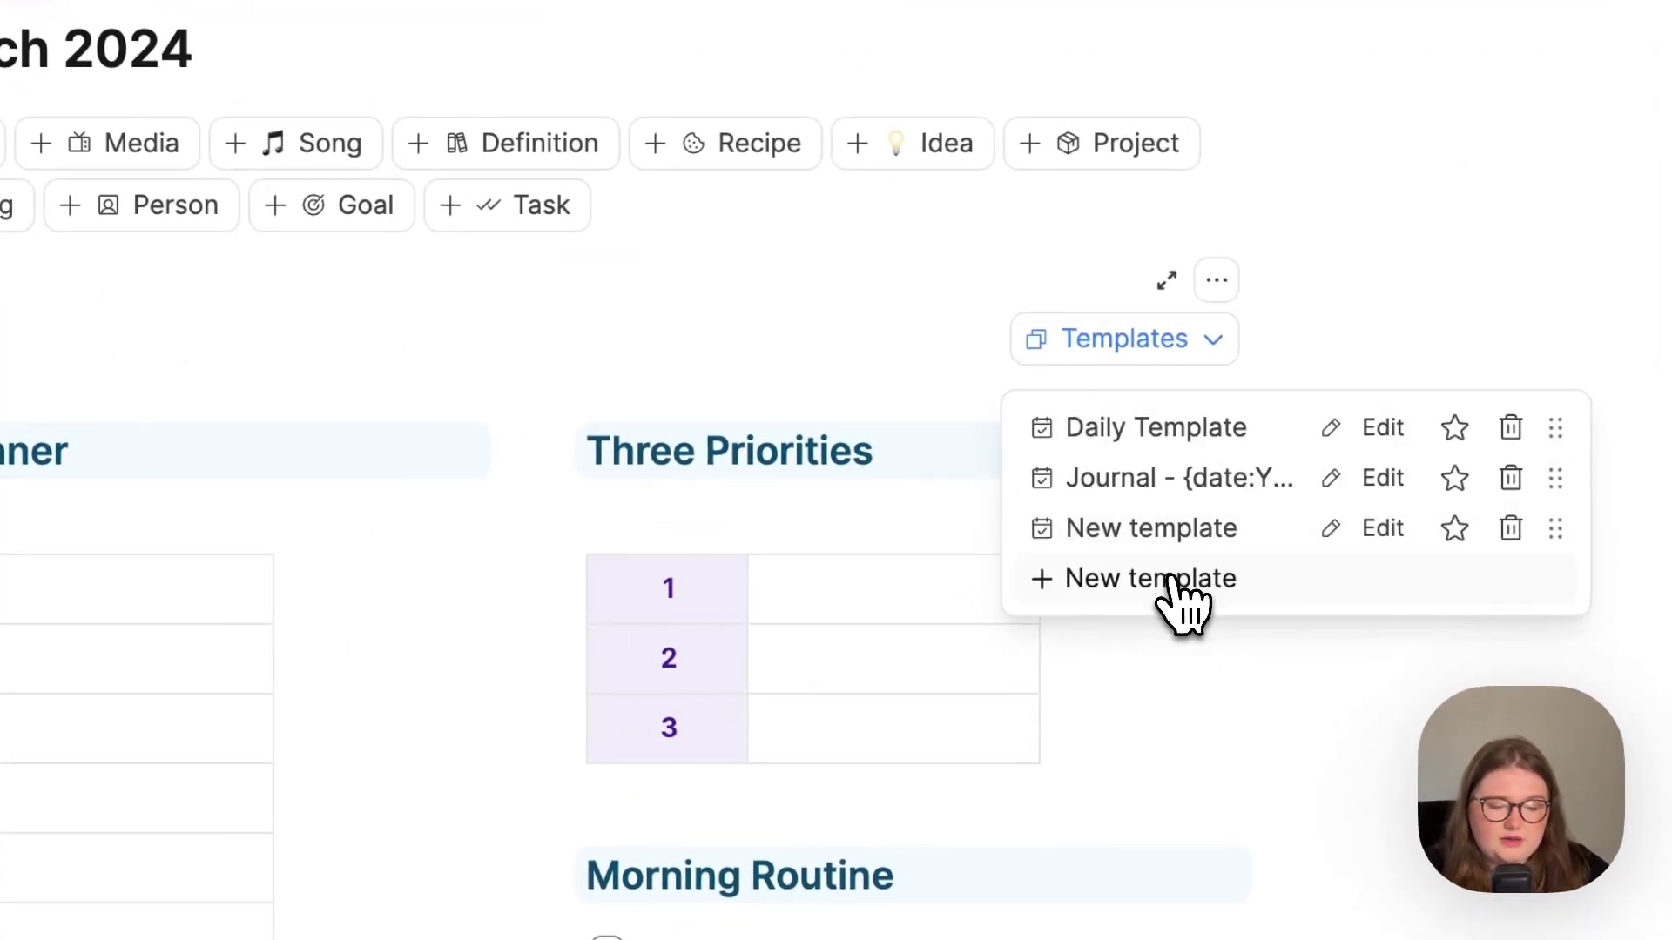
{"action": "left_click", "coordinate": [1176, 580]}
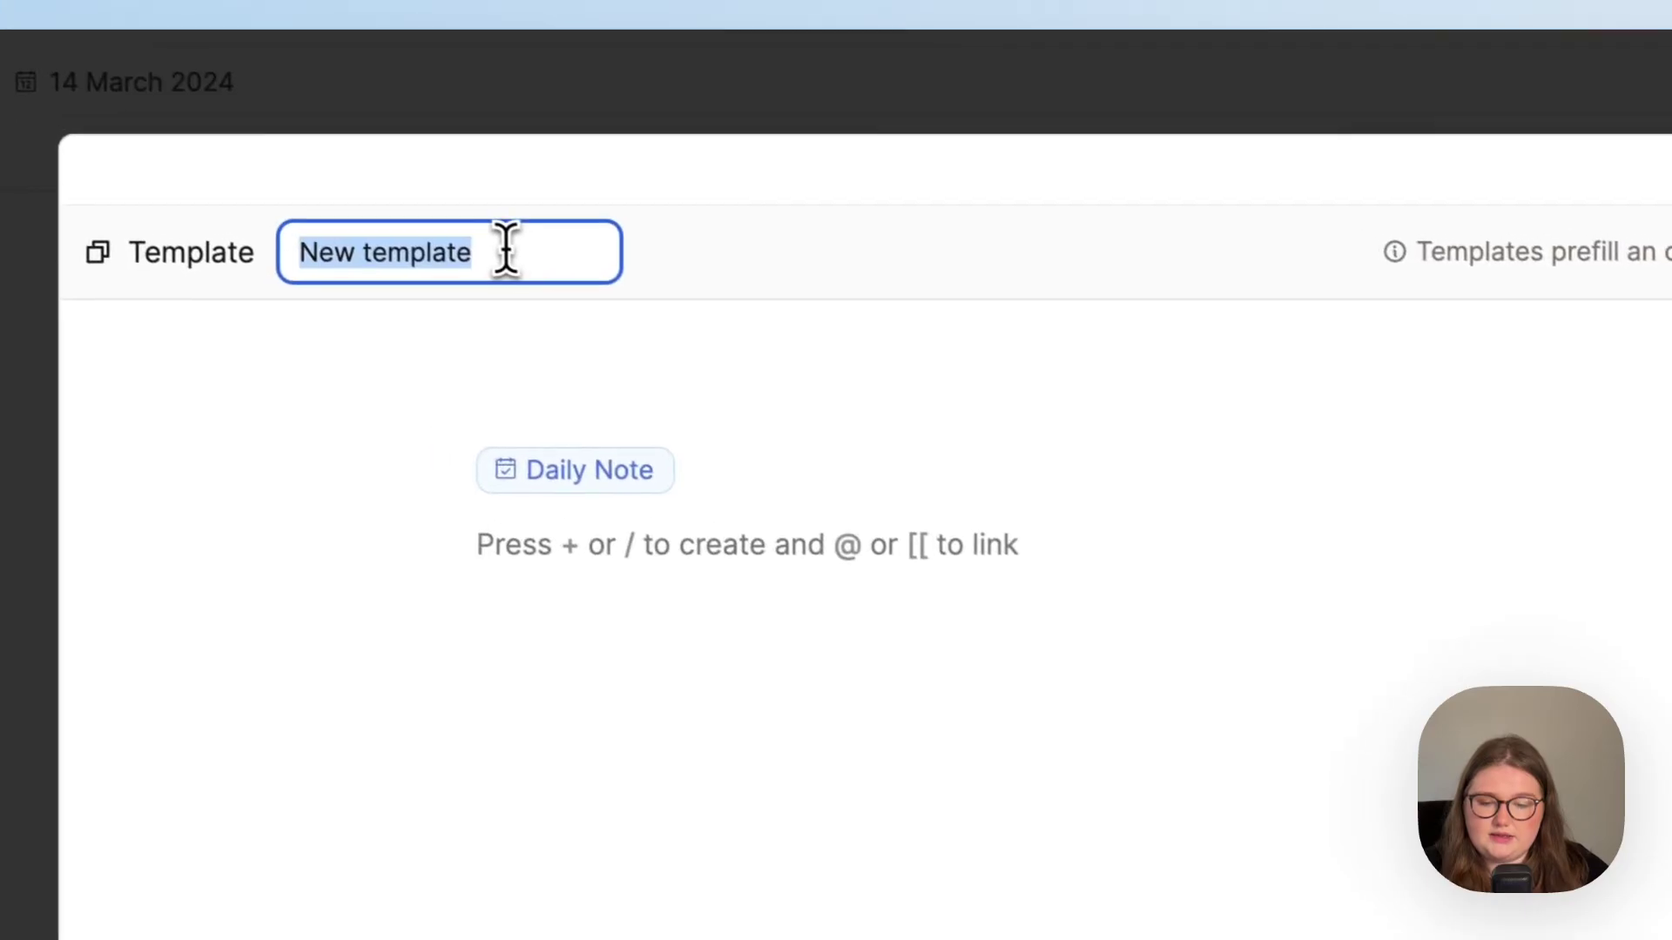
{"action": "type", "text": "New "}
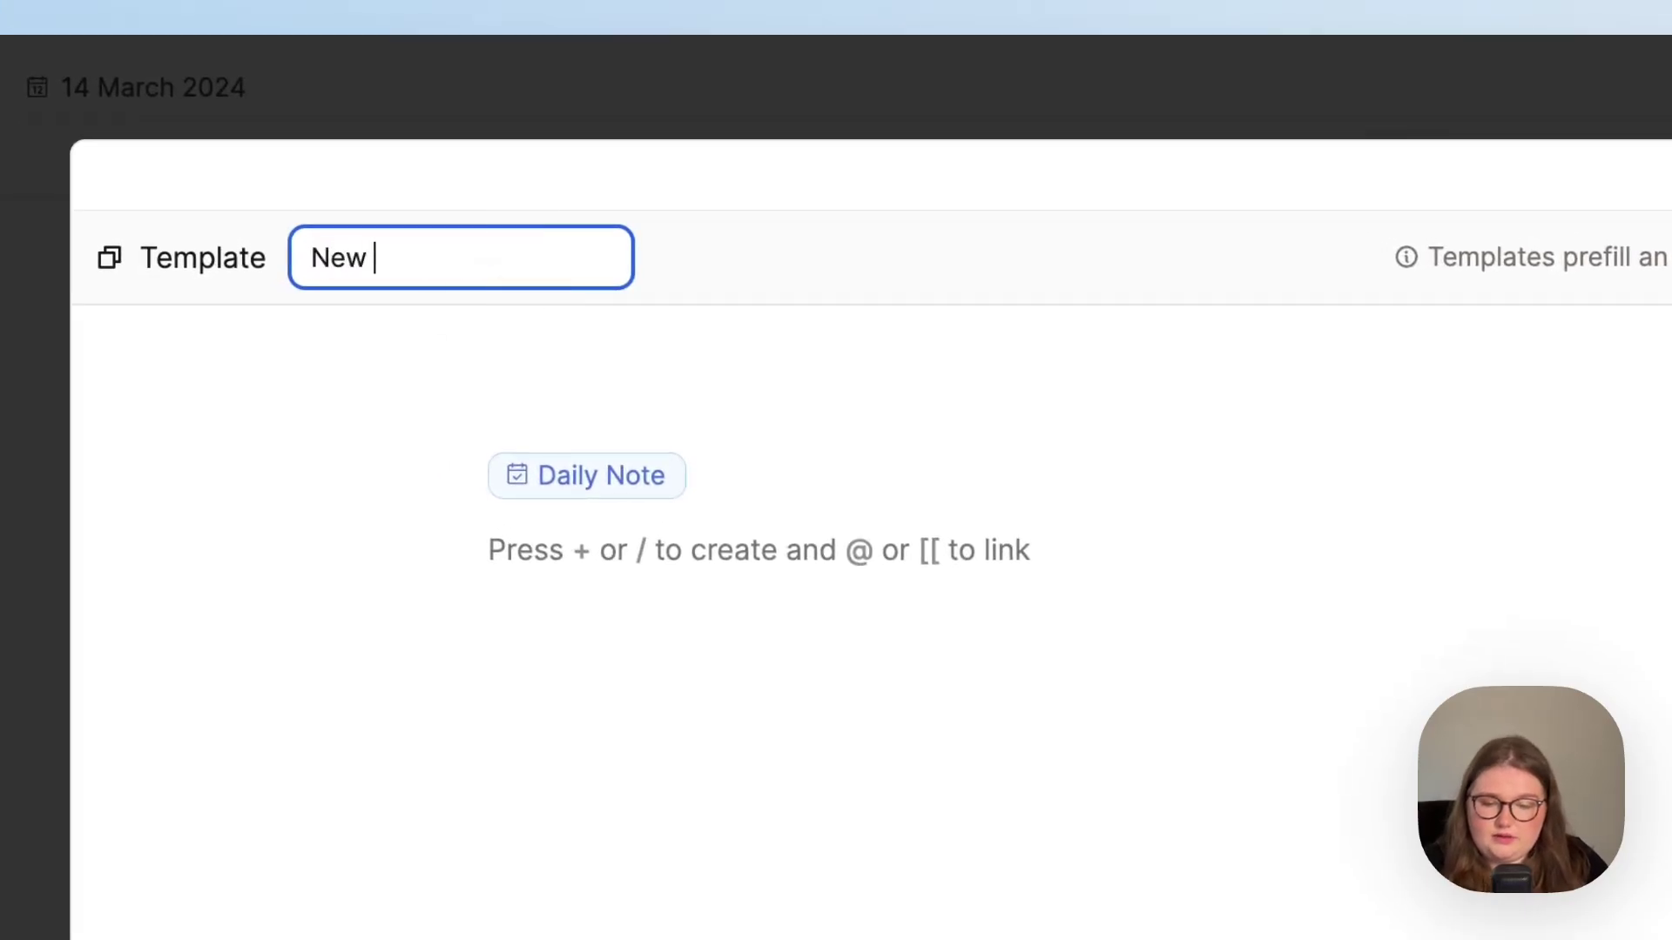
{"action": "type", "text": "Planner 14."}
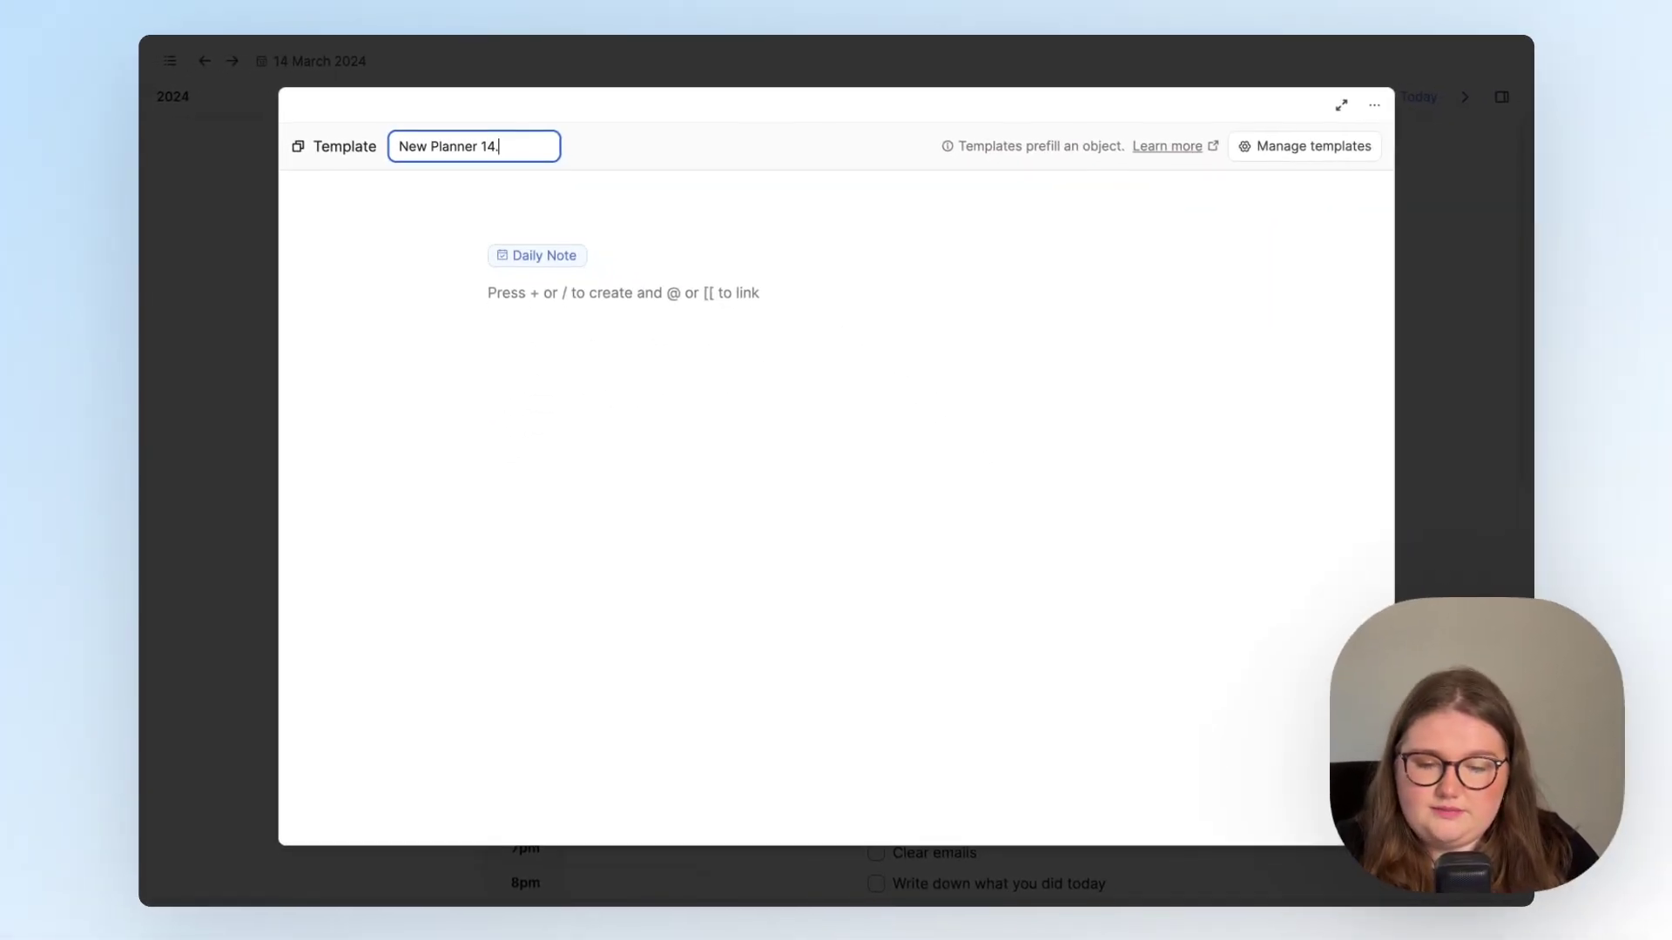
{"action": "type", "text": "03"}
Step: Expand the template to full page and paste the copied planner into its empty body
{"action": "left_click", "coordinate": [533, 292]}
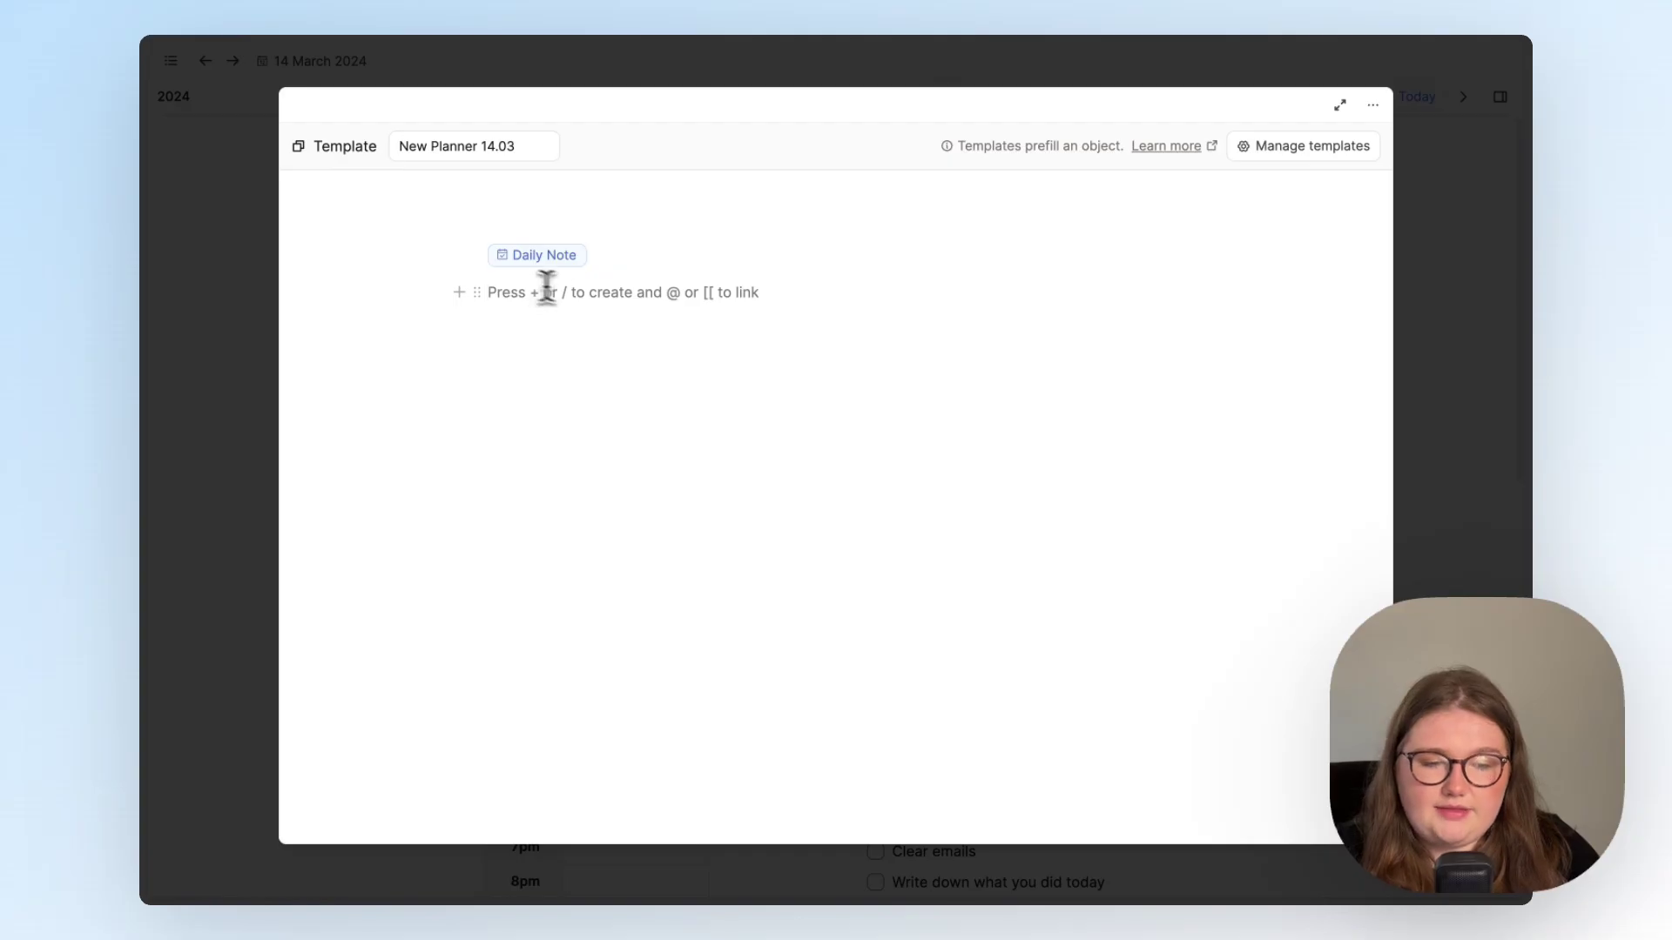
{"action": "left_click", "coordinate": [1340, 106]}
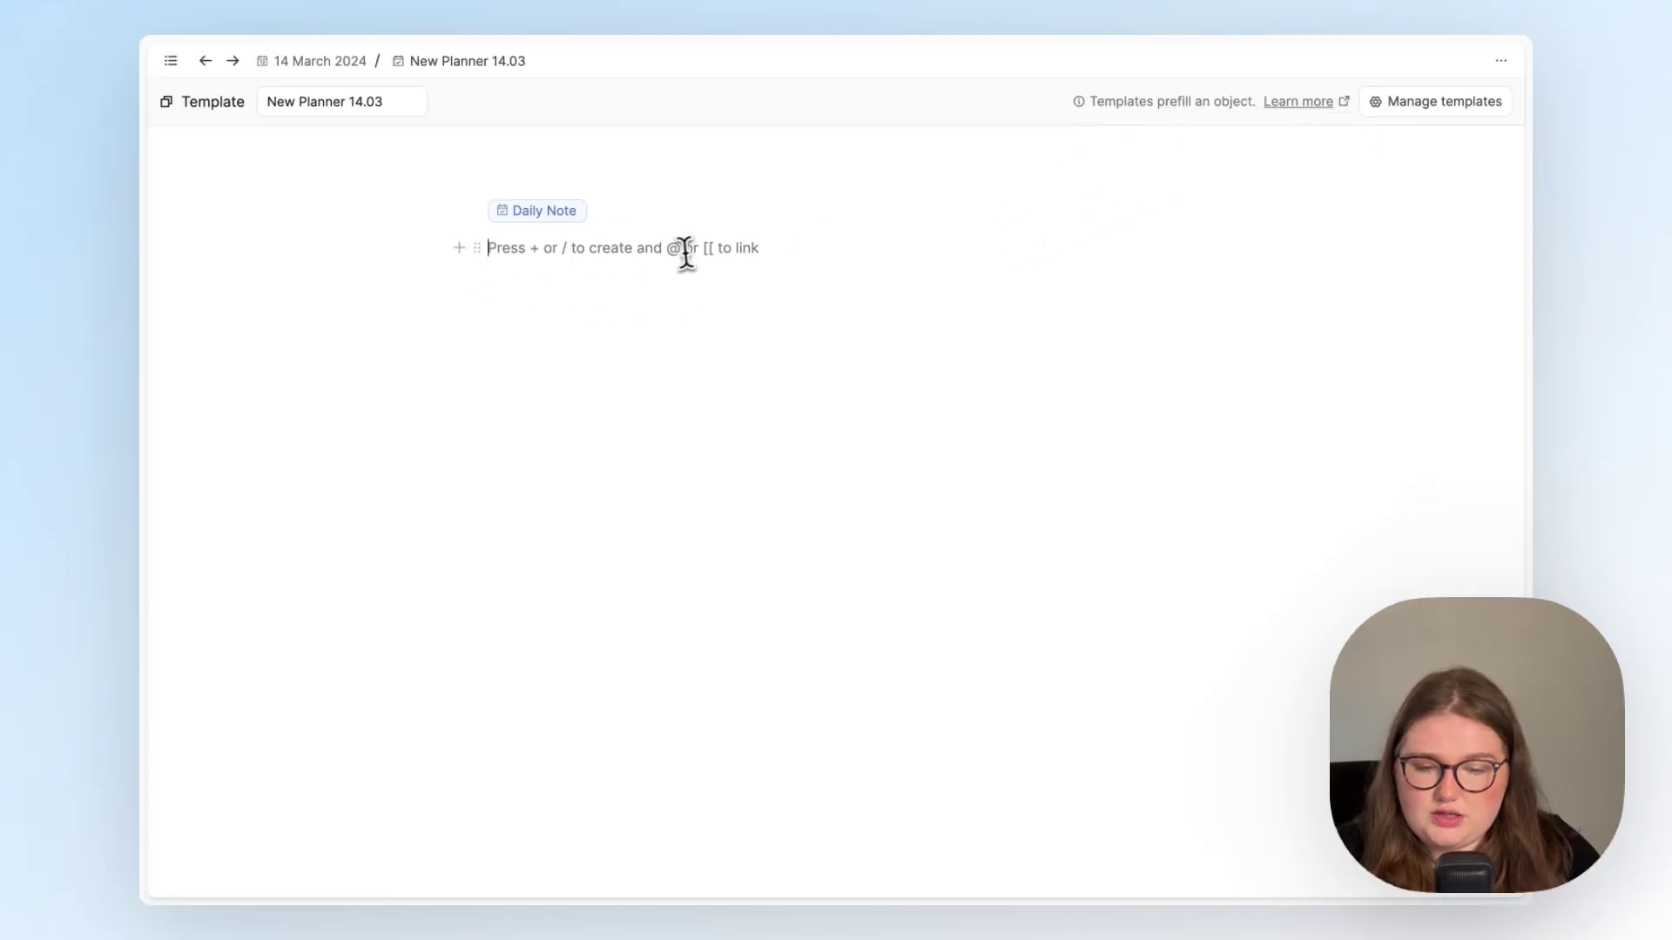
{"action": "key", "text": "super+v"}
{"action": "left_click", "coordinate": [420, 340]}
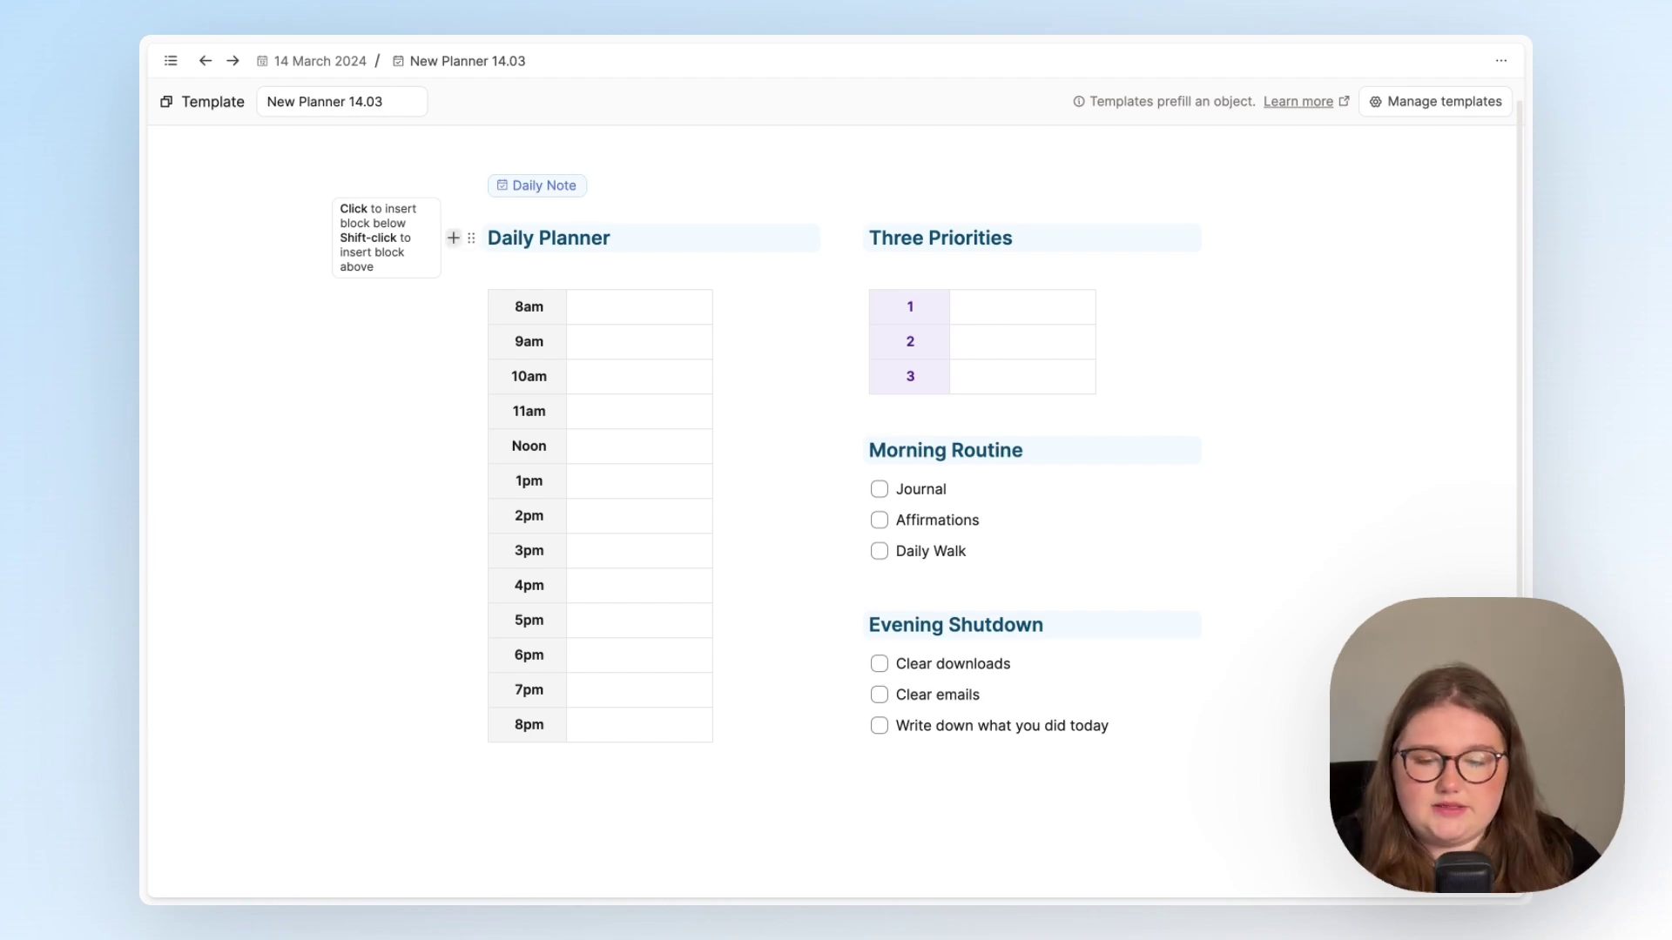
{"action": "left_click", "coordinate": [455, 237], "text": "shift"}
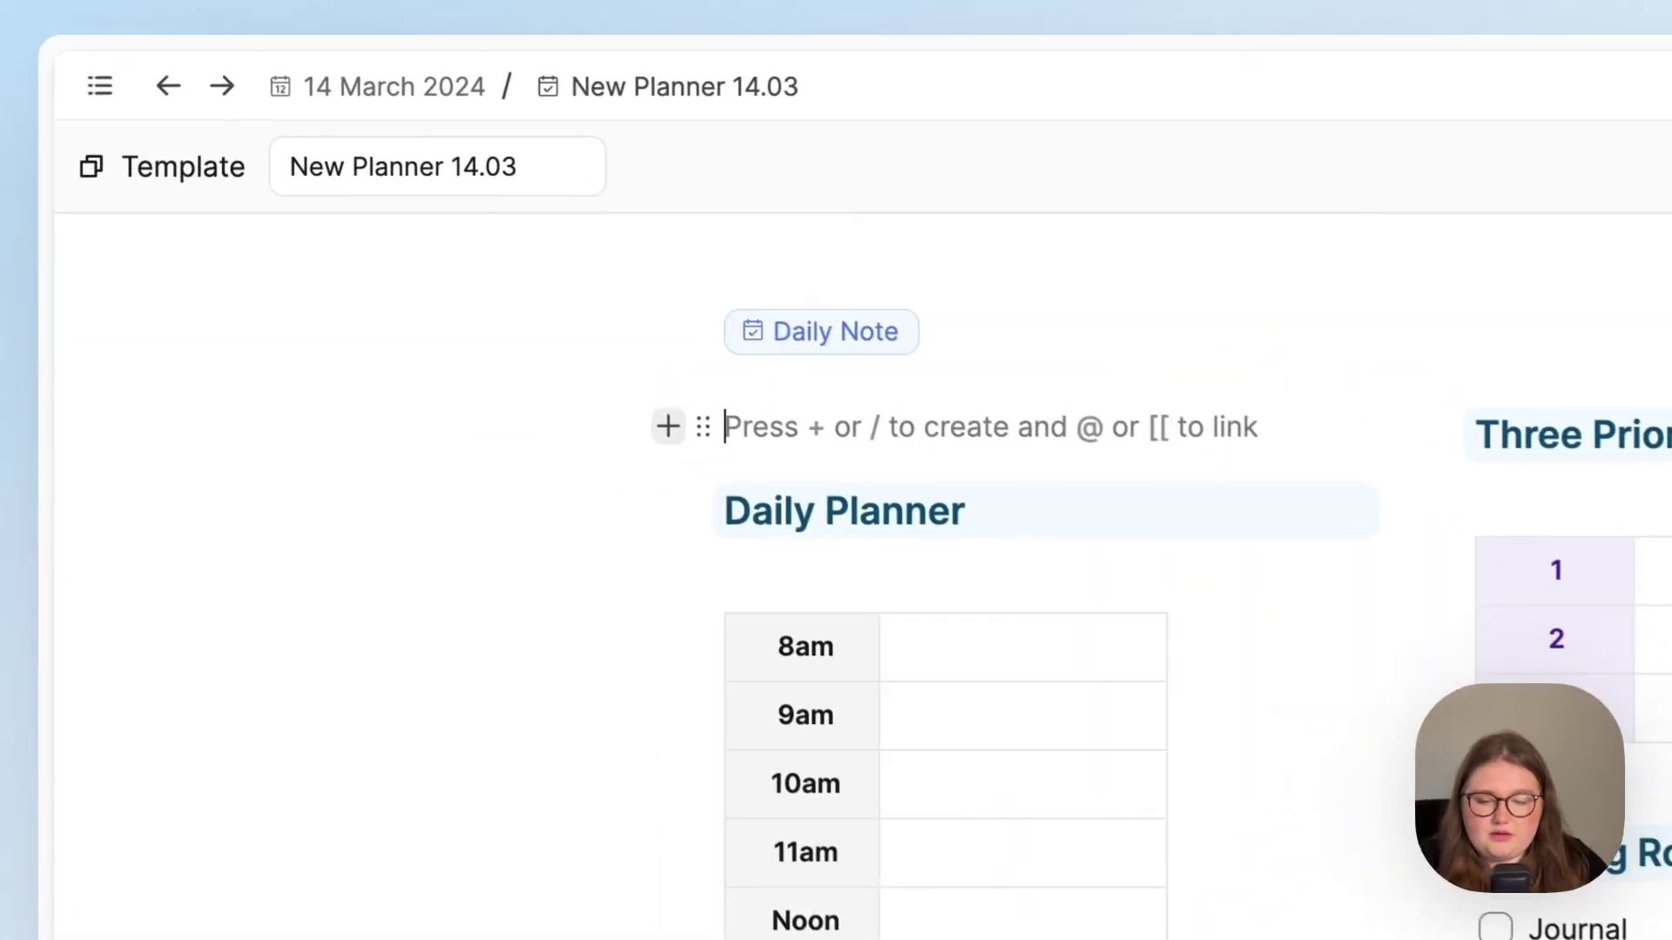
{"action": "type", "text": "/col"}
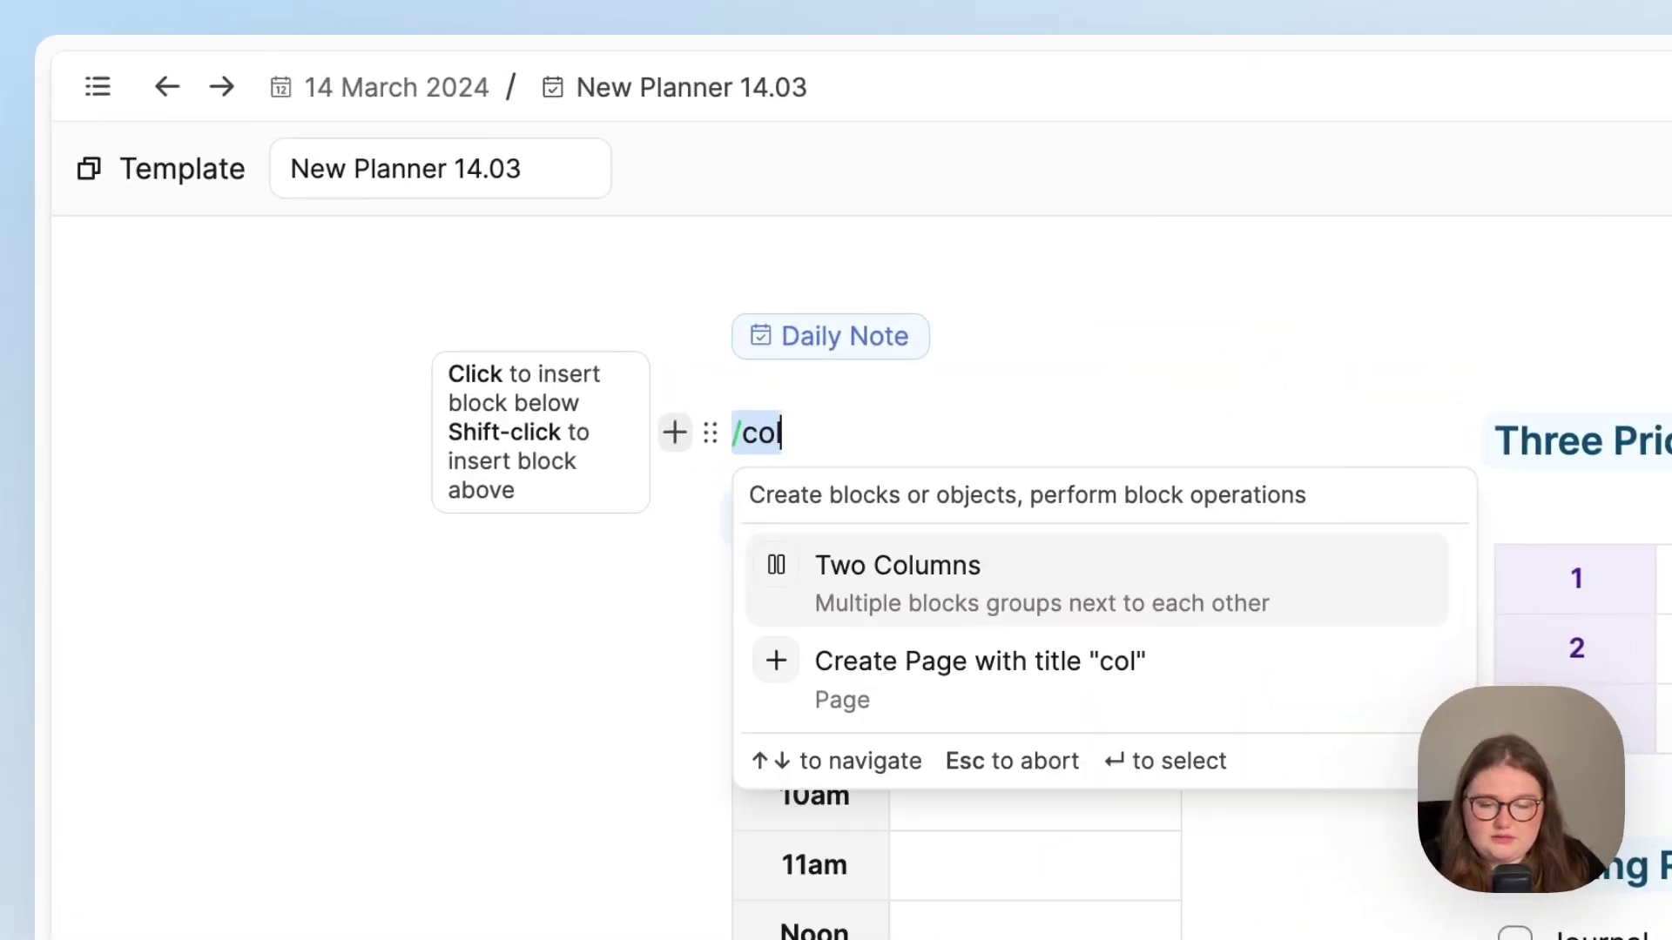
{"action": "key", "text": "BackSpace"}
{"action": "key", "text": "BackSpace"}
{"action": "key", "text": "BackSpace"}
{"action": "key", "text": "BackSpace"}
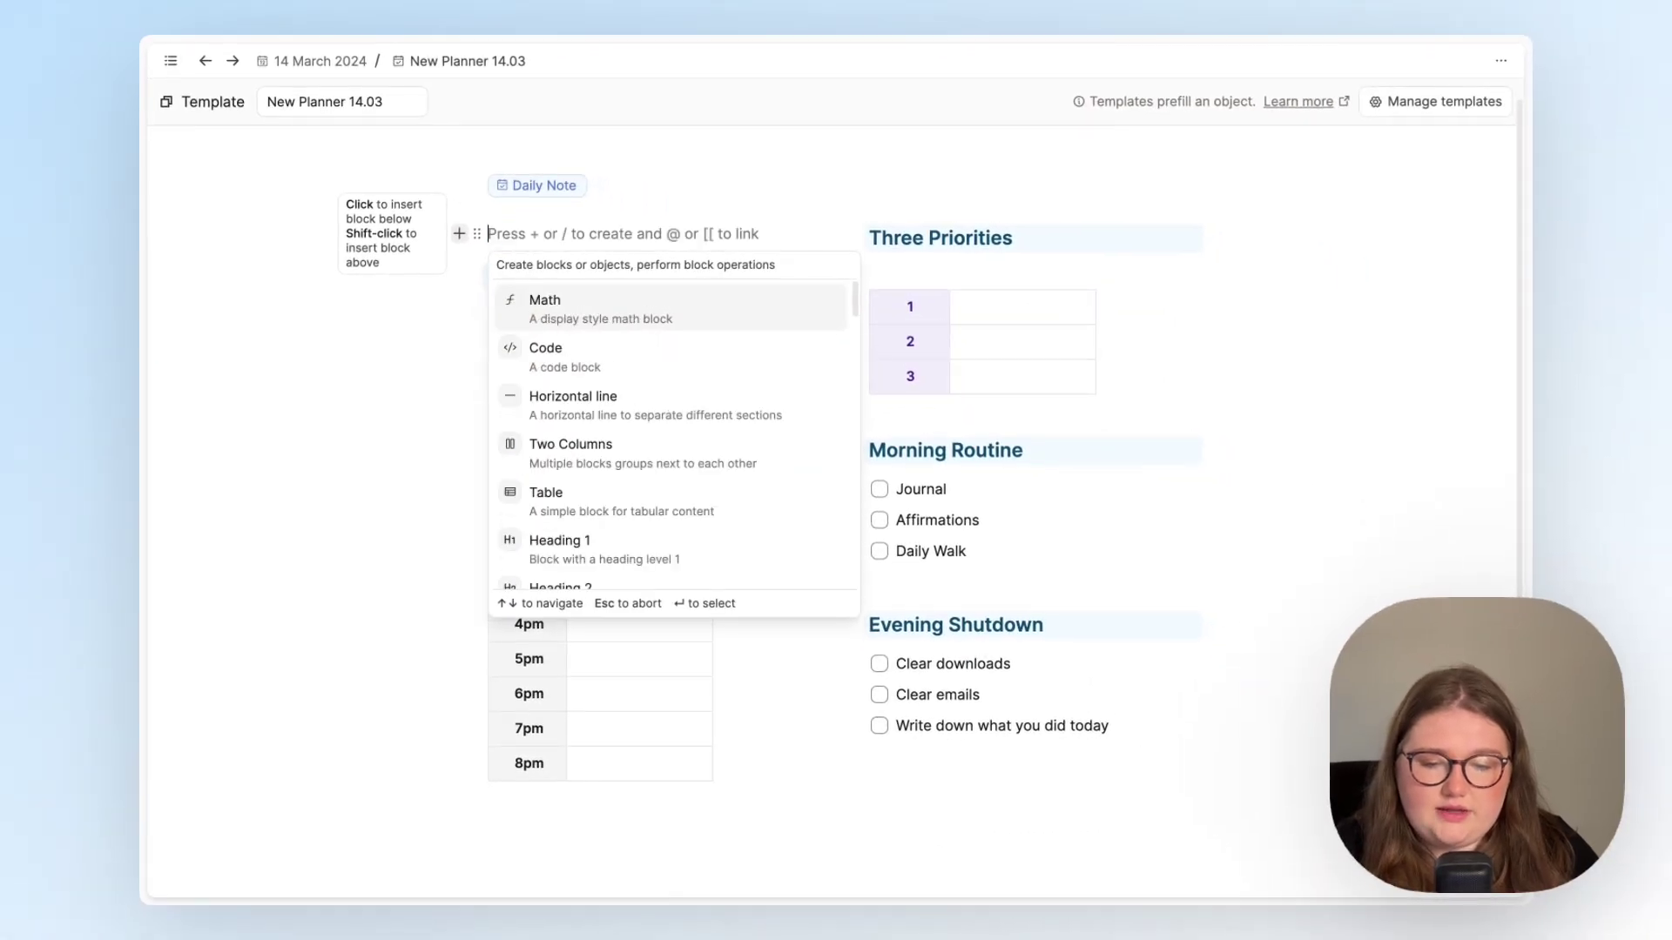
{"action": "key", "text": "BackSpace"}
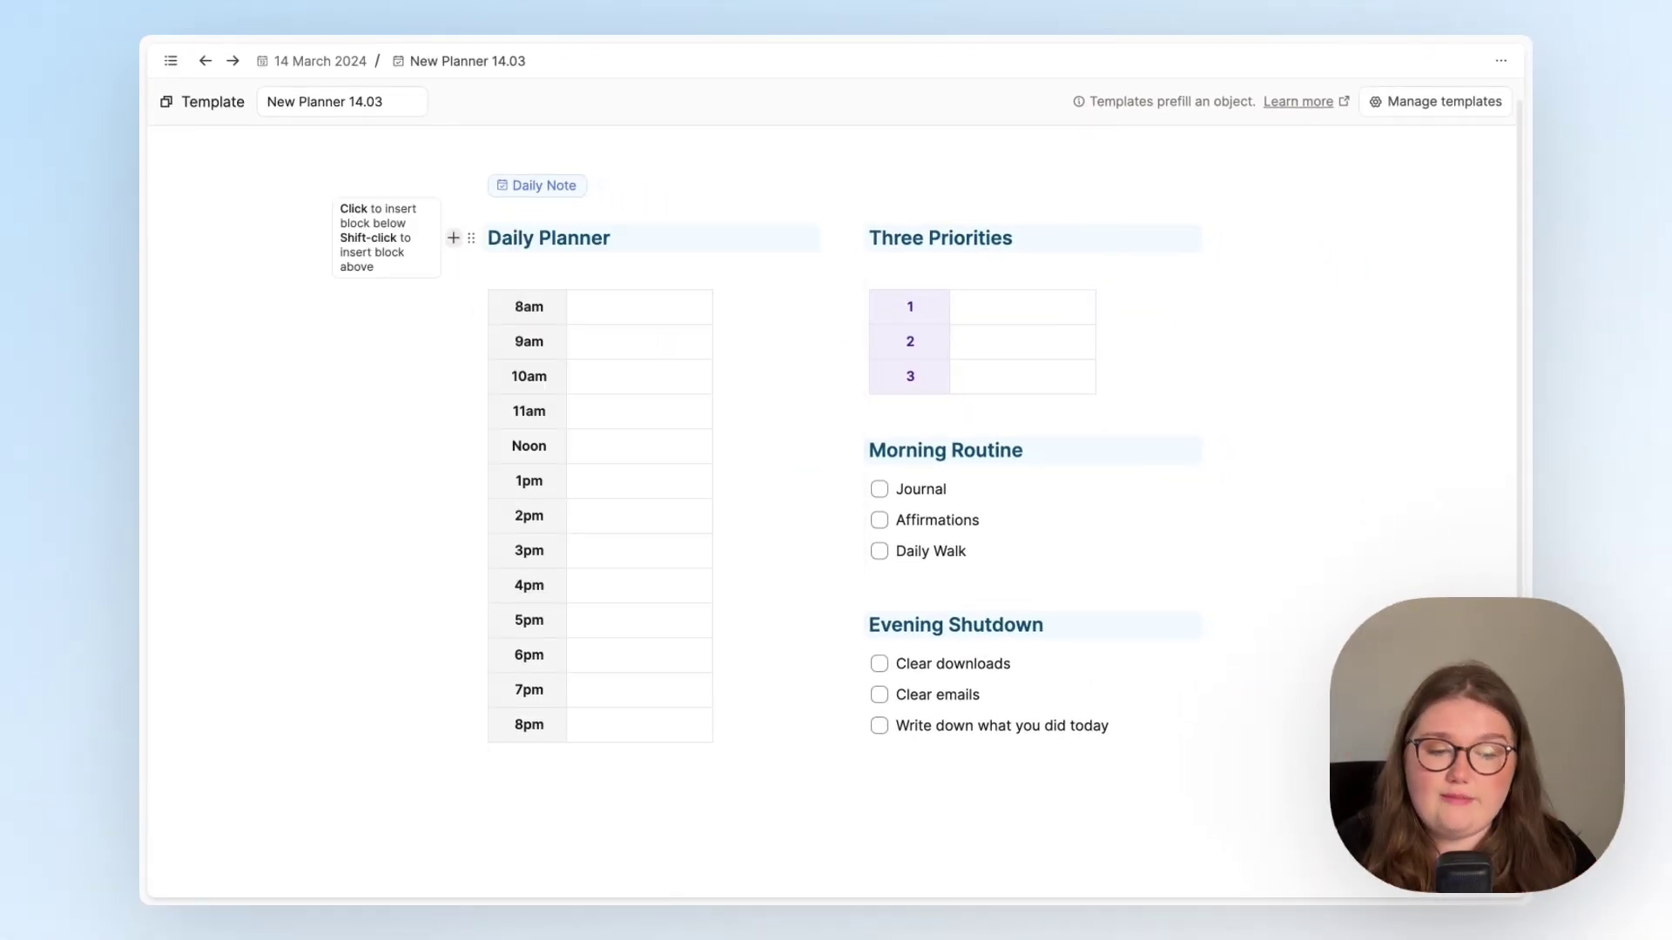
Step: Return to the 14 March 2024 daily note and mark the "New Planner 14.03" template as default
{"action": "left_click", "coordinate": [317, 61]}
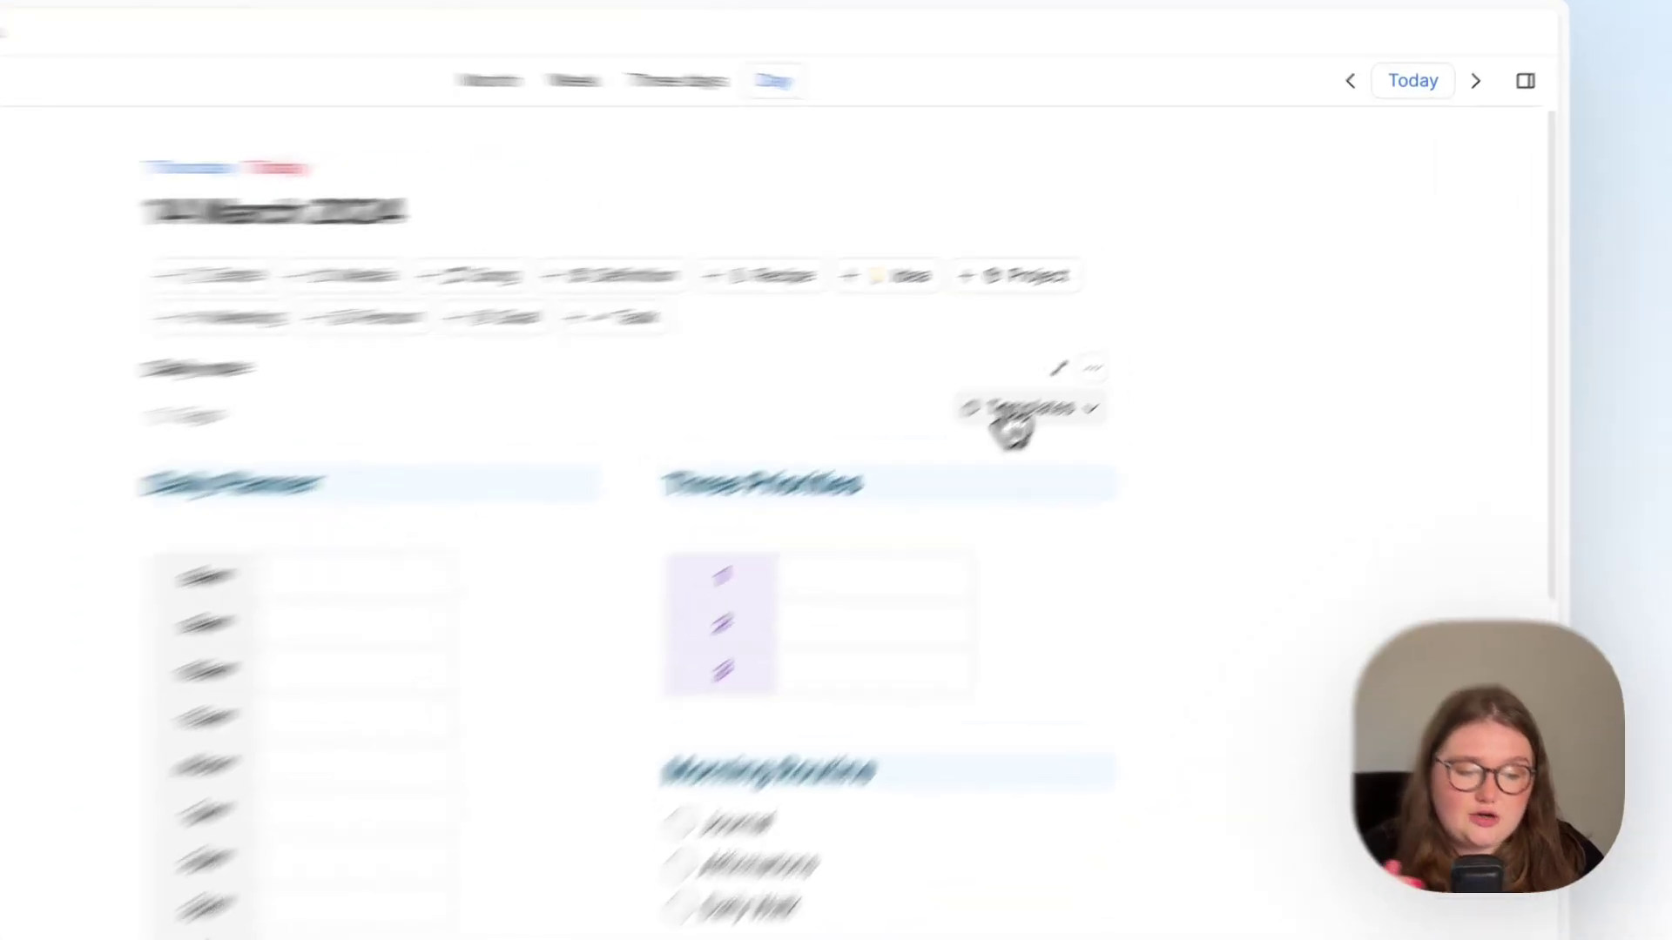
{"action": "left_click", "coordinate": [1121, 339]}
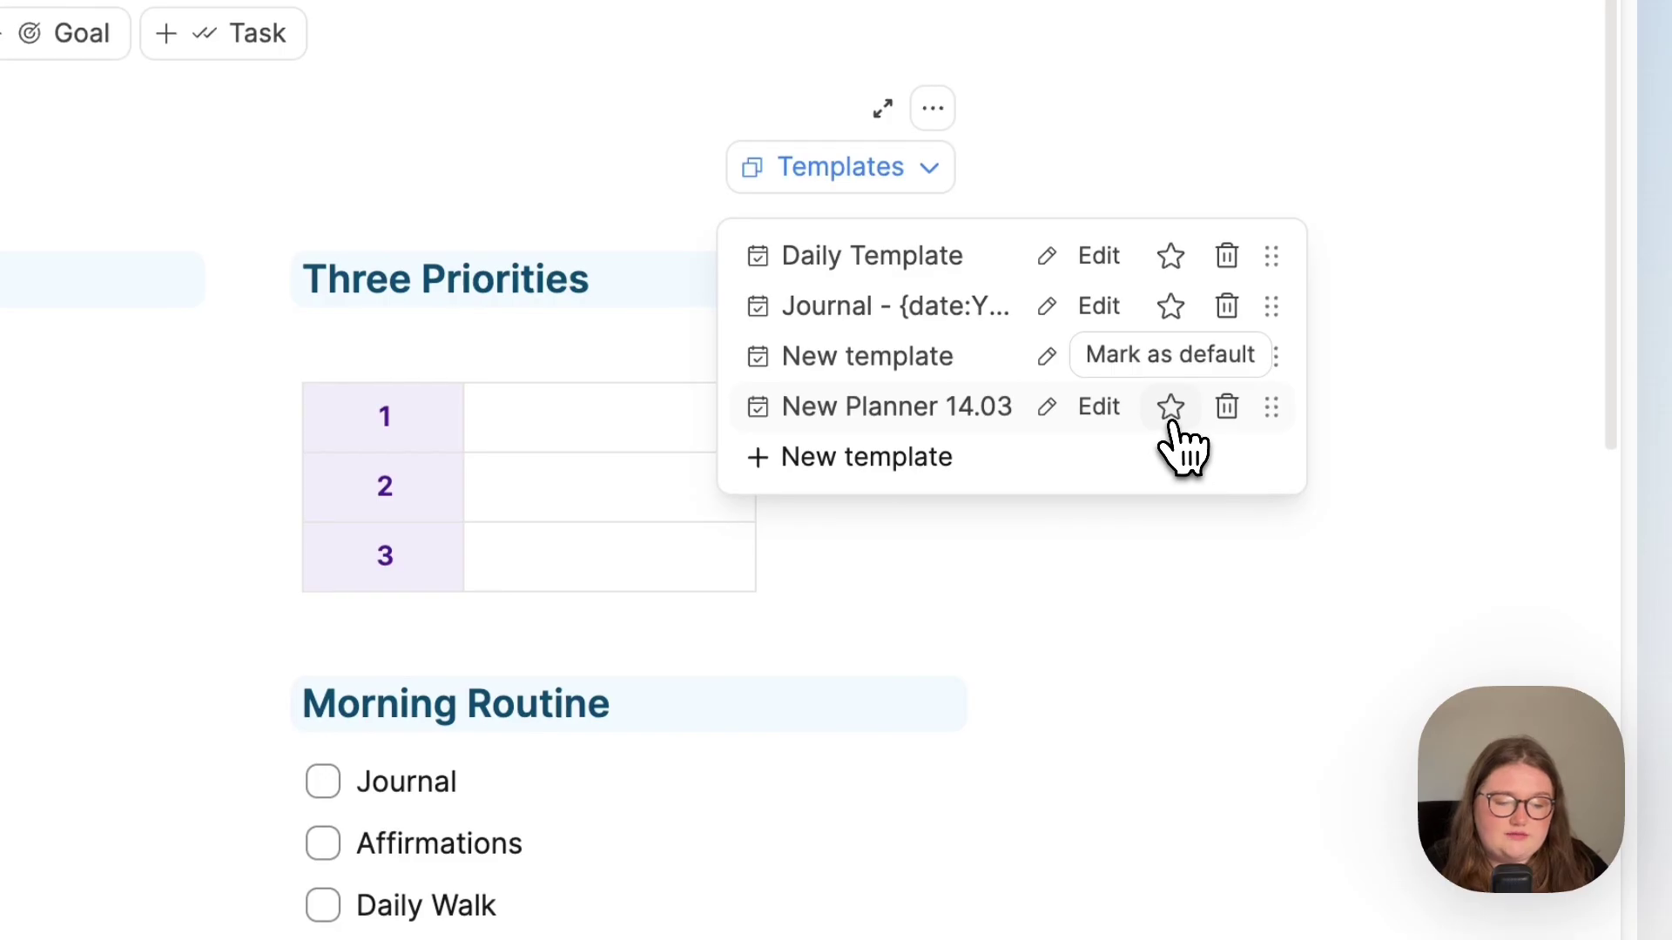
{"action": "left_click", "coordinate": [1171, 417]}
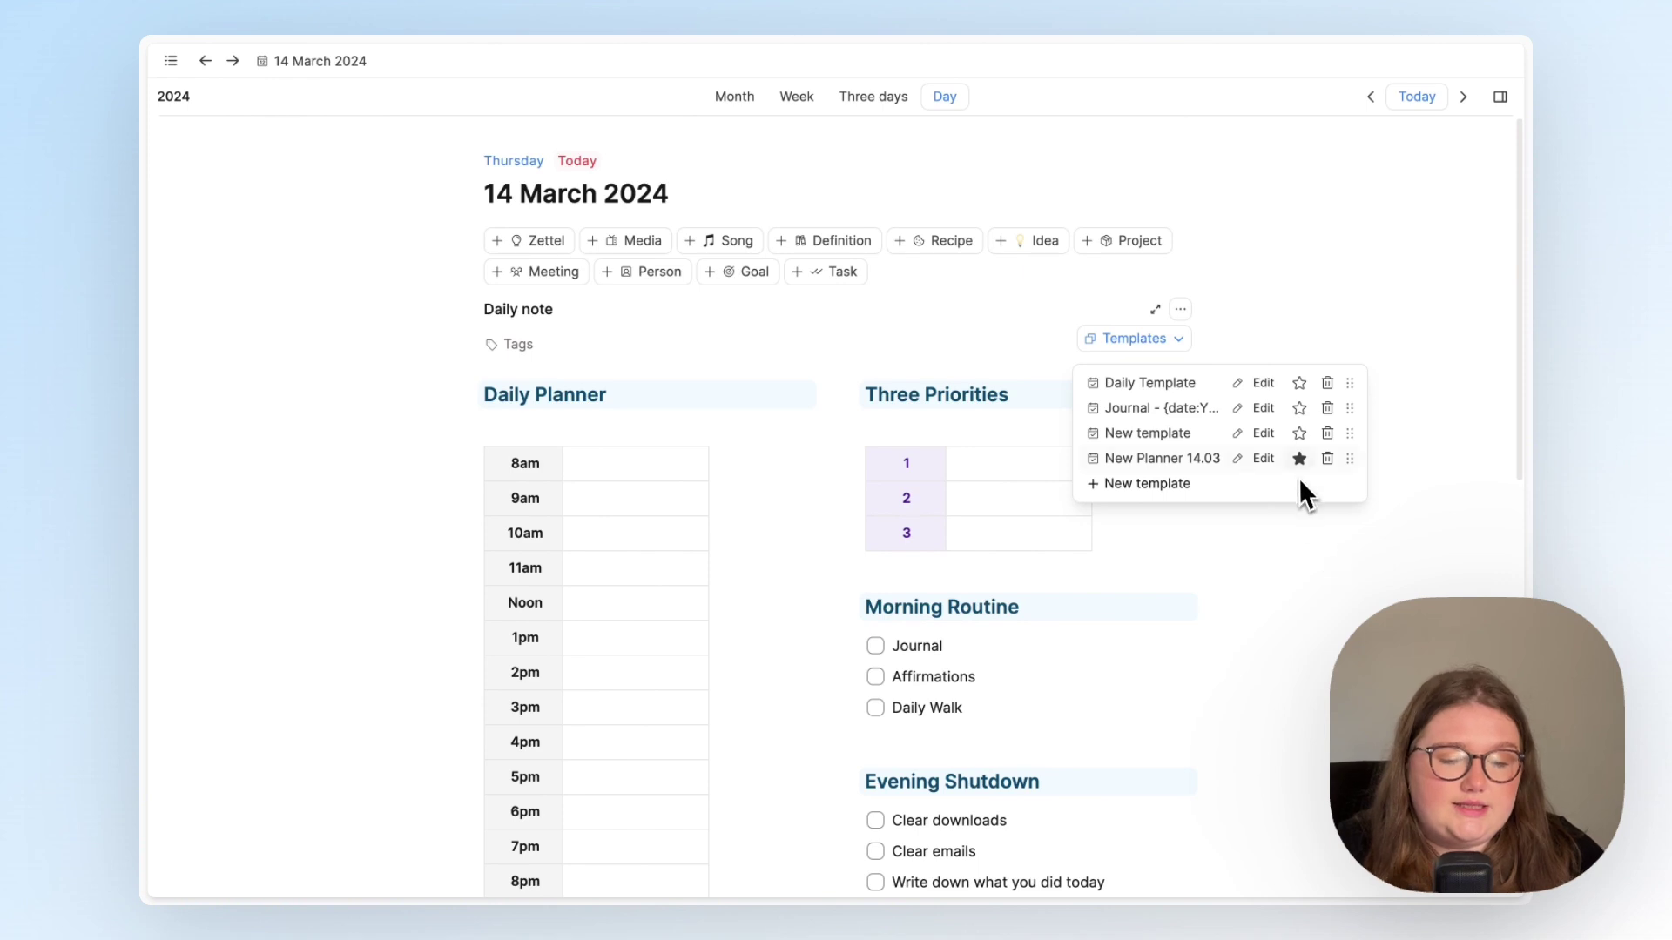
{"action": "left_click", "coordinate": [1305, 540]}
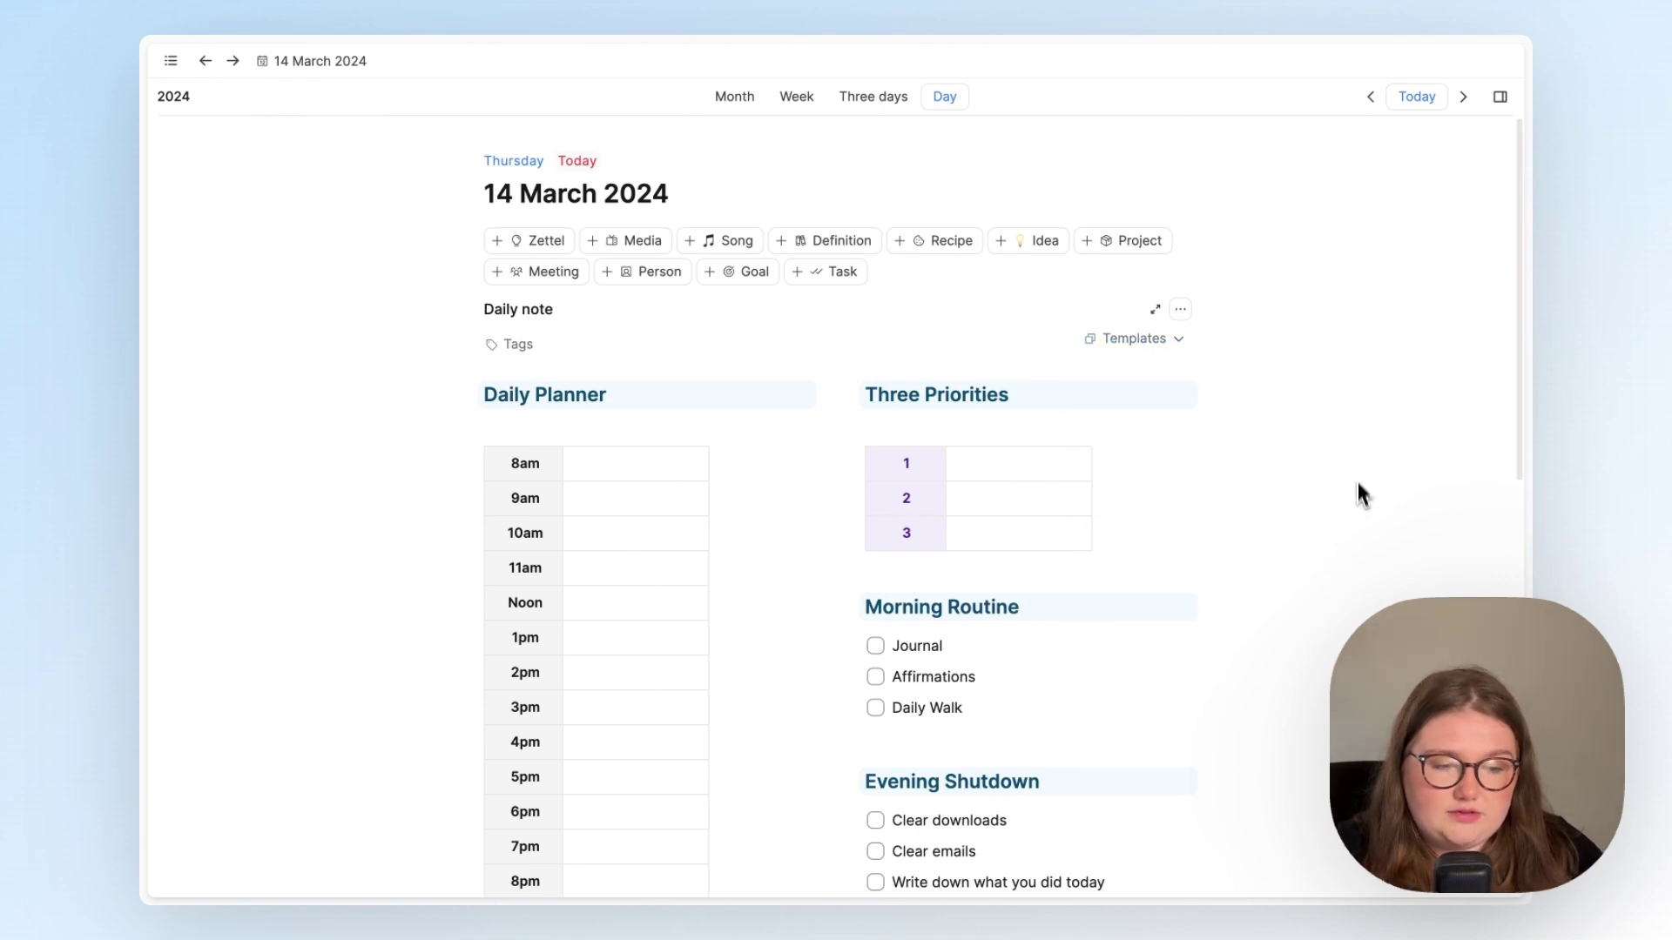
Step: Show the calendar sidebar, go to 27 March 2024 and start that day's daily note with the default template
{"action": "left_click", "coordinate": [1499, 98]}
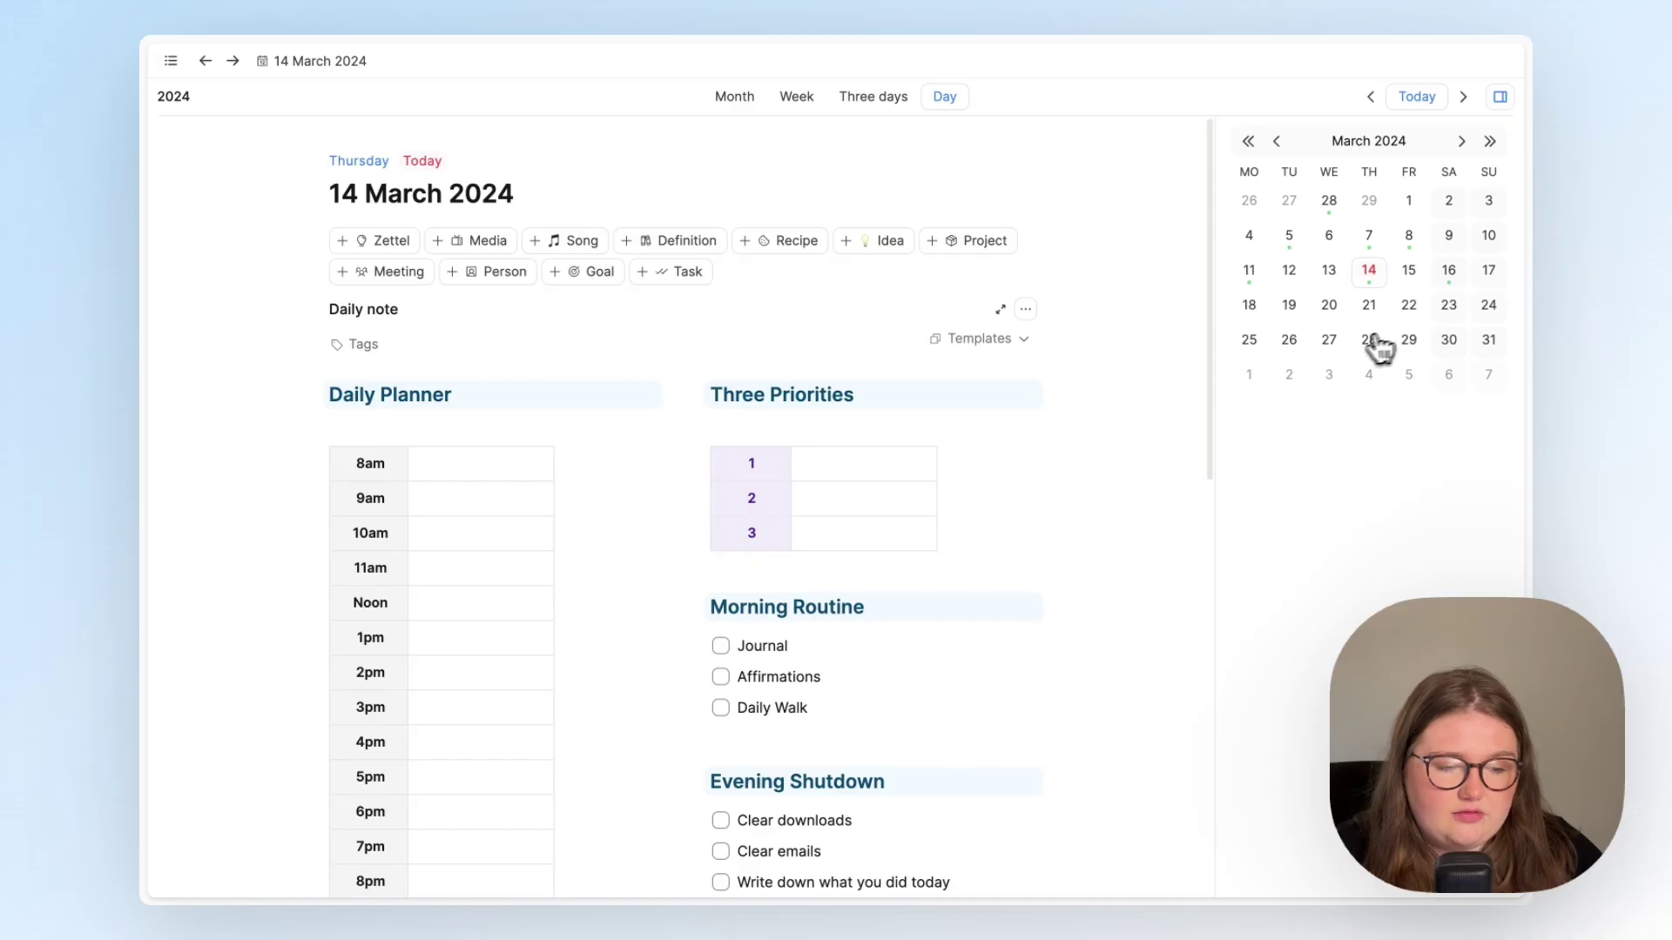
{"action": "left_click", "coordinate": [1329, 344]}
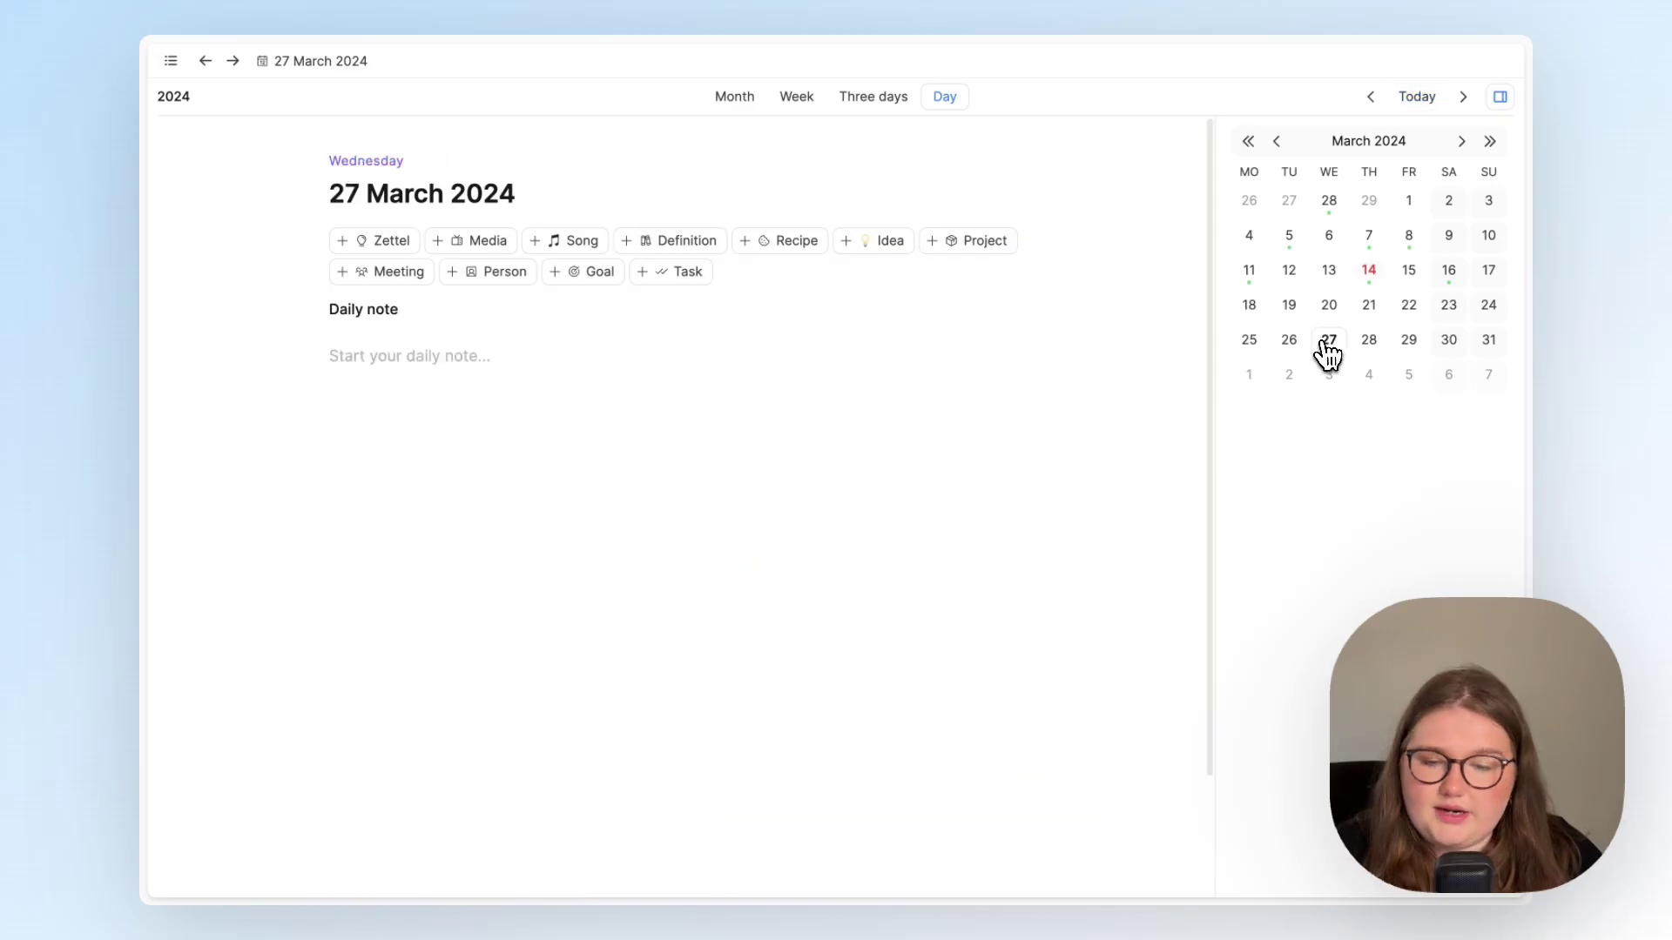
{"action": "left_click", "coordinate": [372, 364]}
{"action": "scroll", "coordinate": [374, 361], "scroll_direction": "down", "scroll_amount": 2}
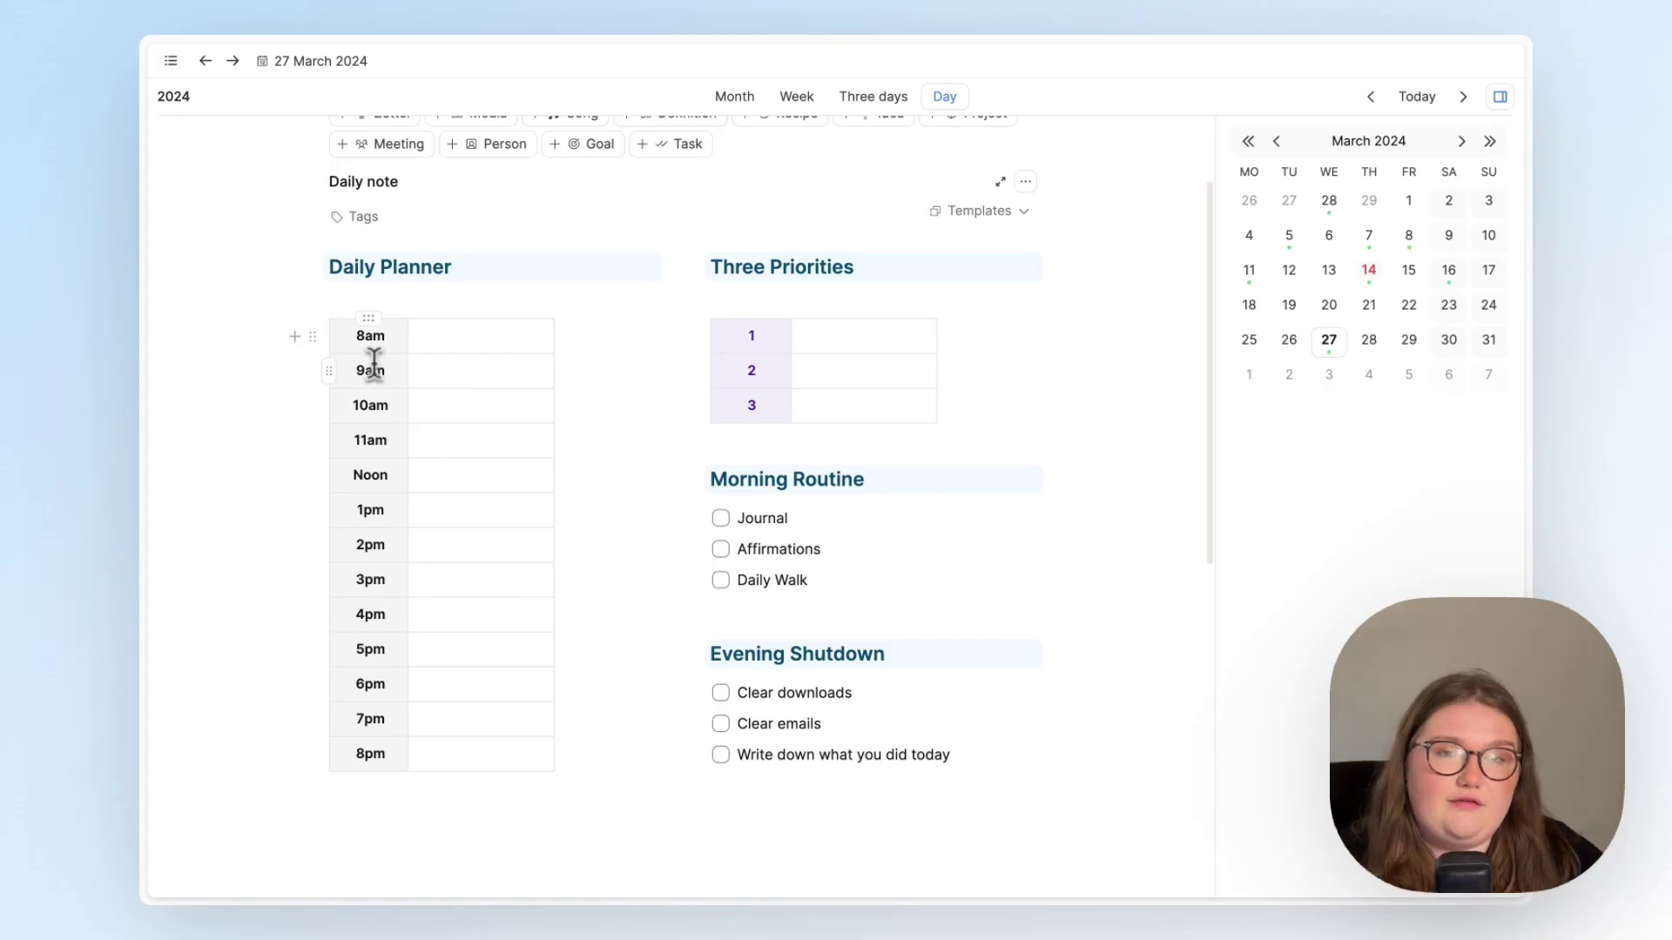
Step: Open the "New Planner 14.03" template for editing, review its layout and close it without changes
{"action": "left_click", "coordinate": [944, 220]}
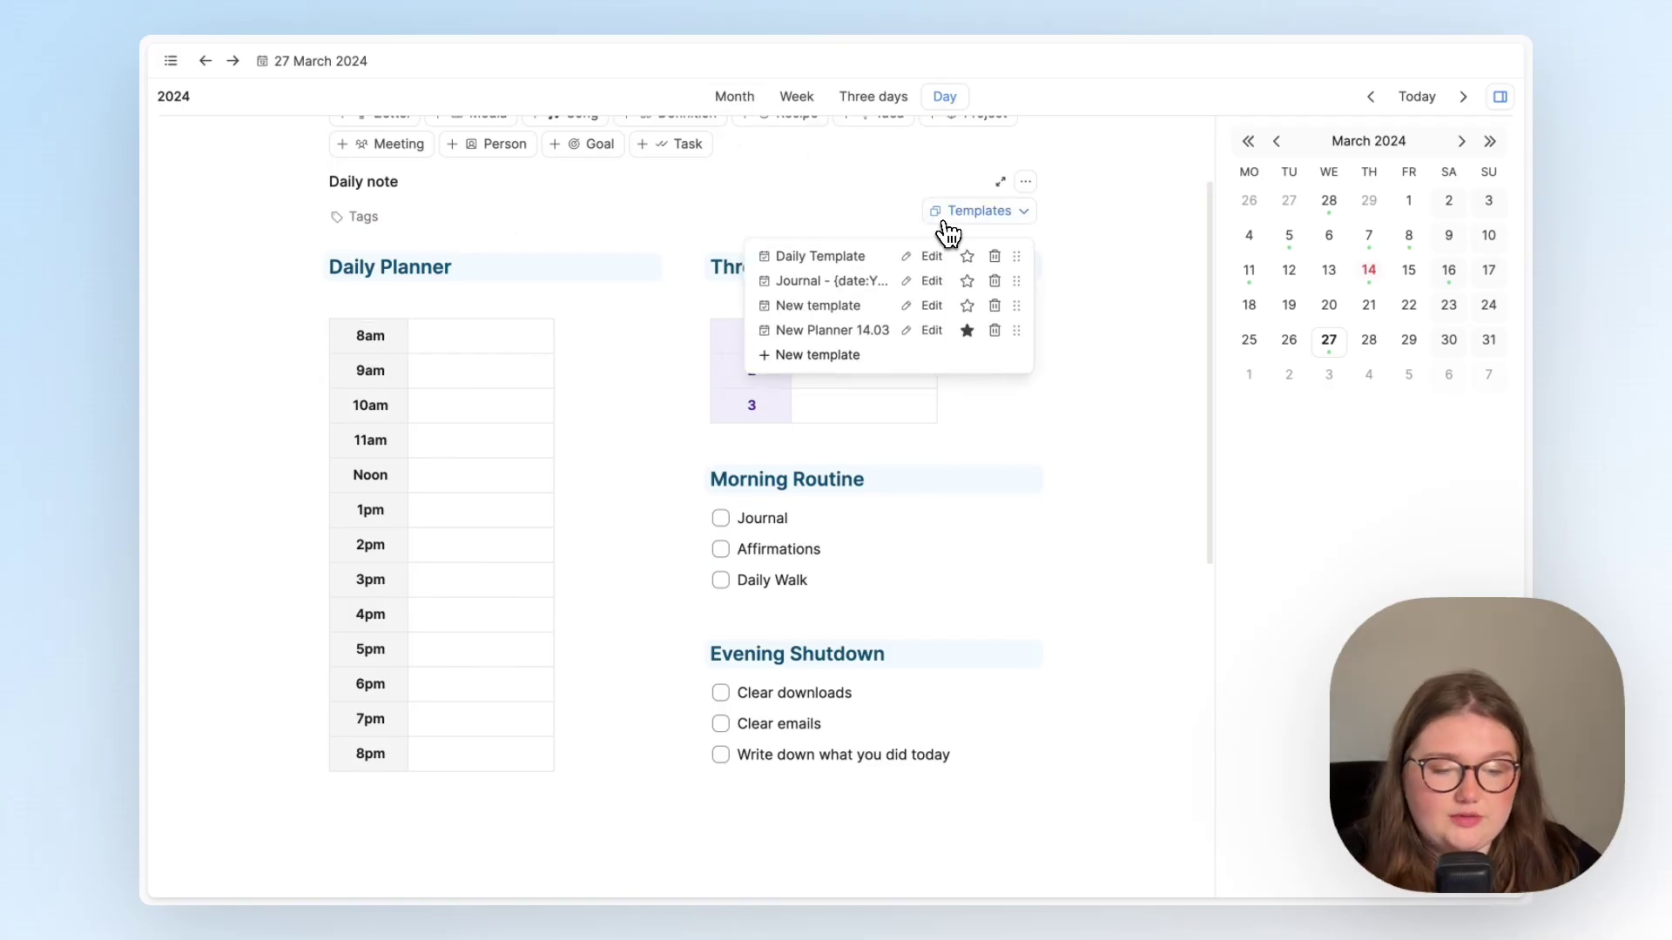
{"action": "left_click", "coordinate": [930, 333]}
{"action": "scroll", "coordinate": [895, 394], "scroll_direction": "down", "scroll_amount": 3}
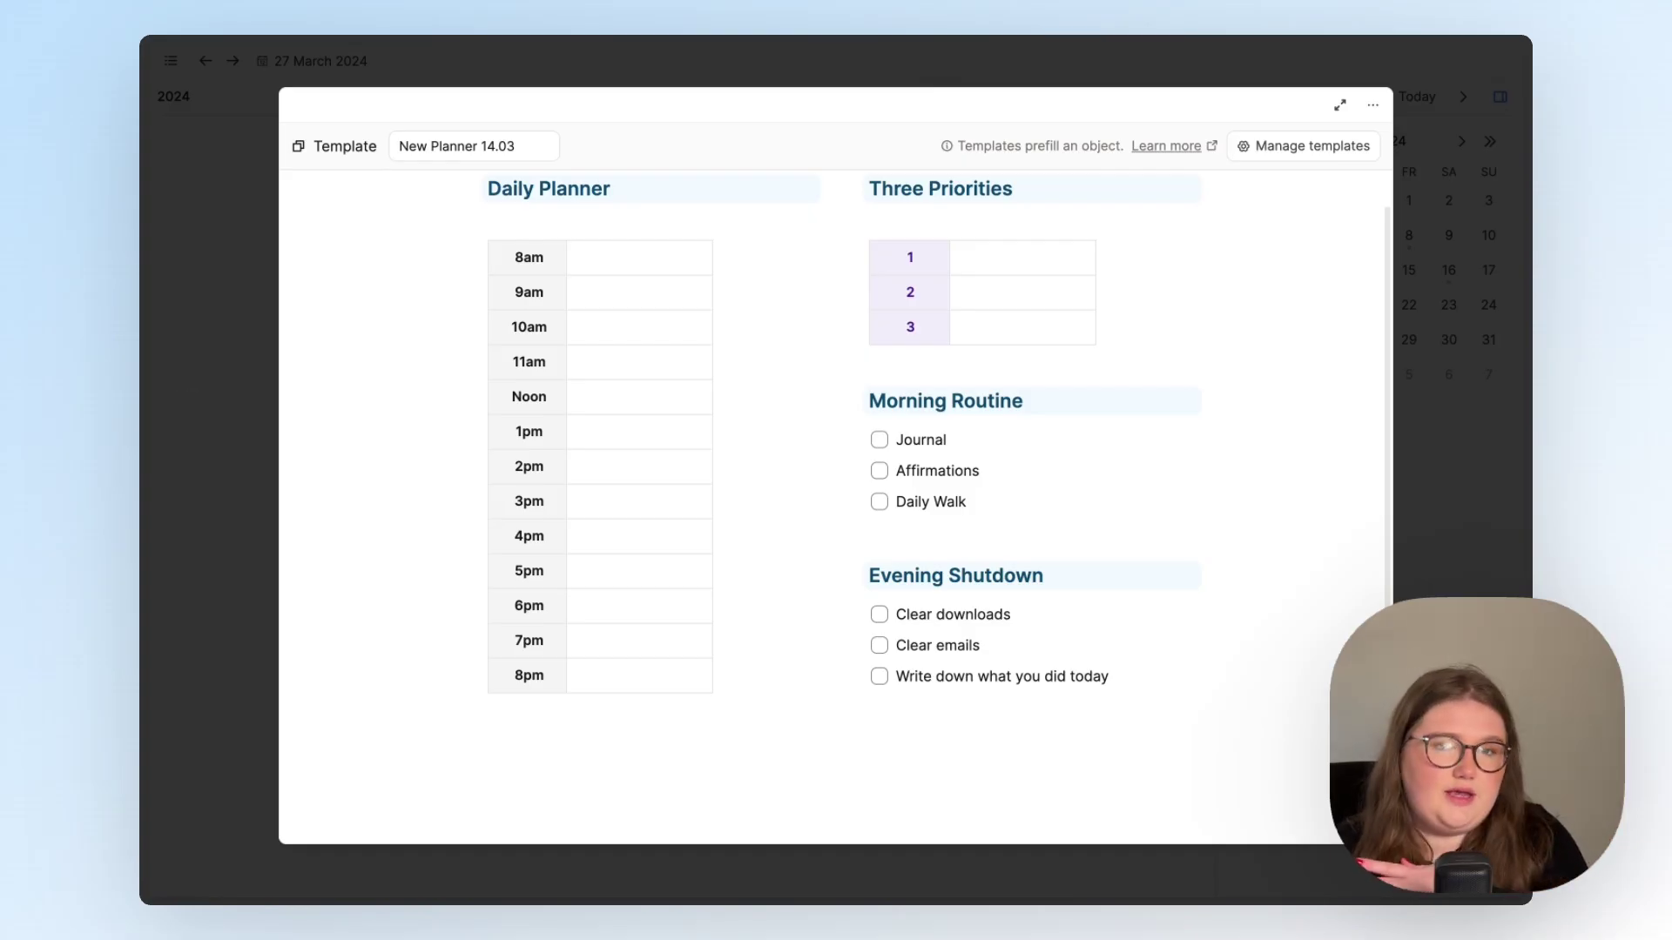
{"action": "left_click", "coordinate": [165, 401]}
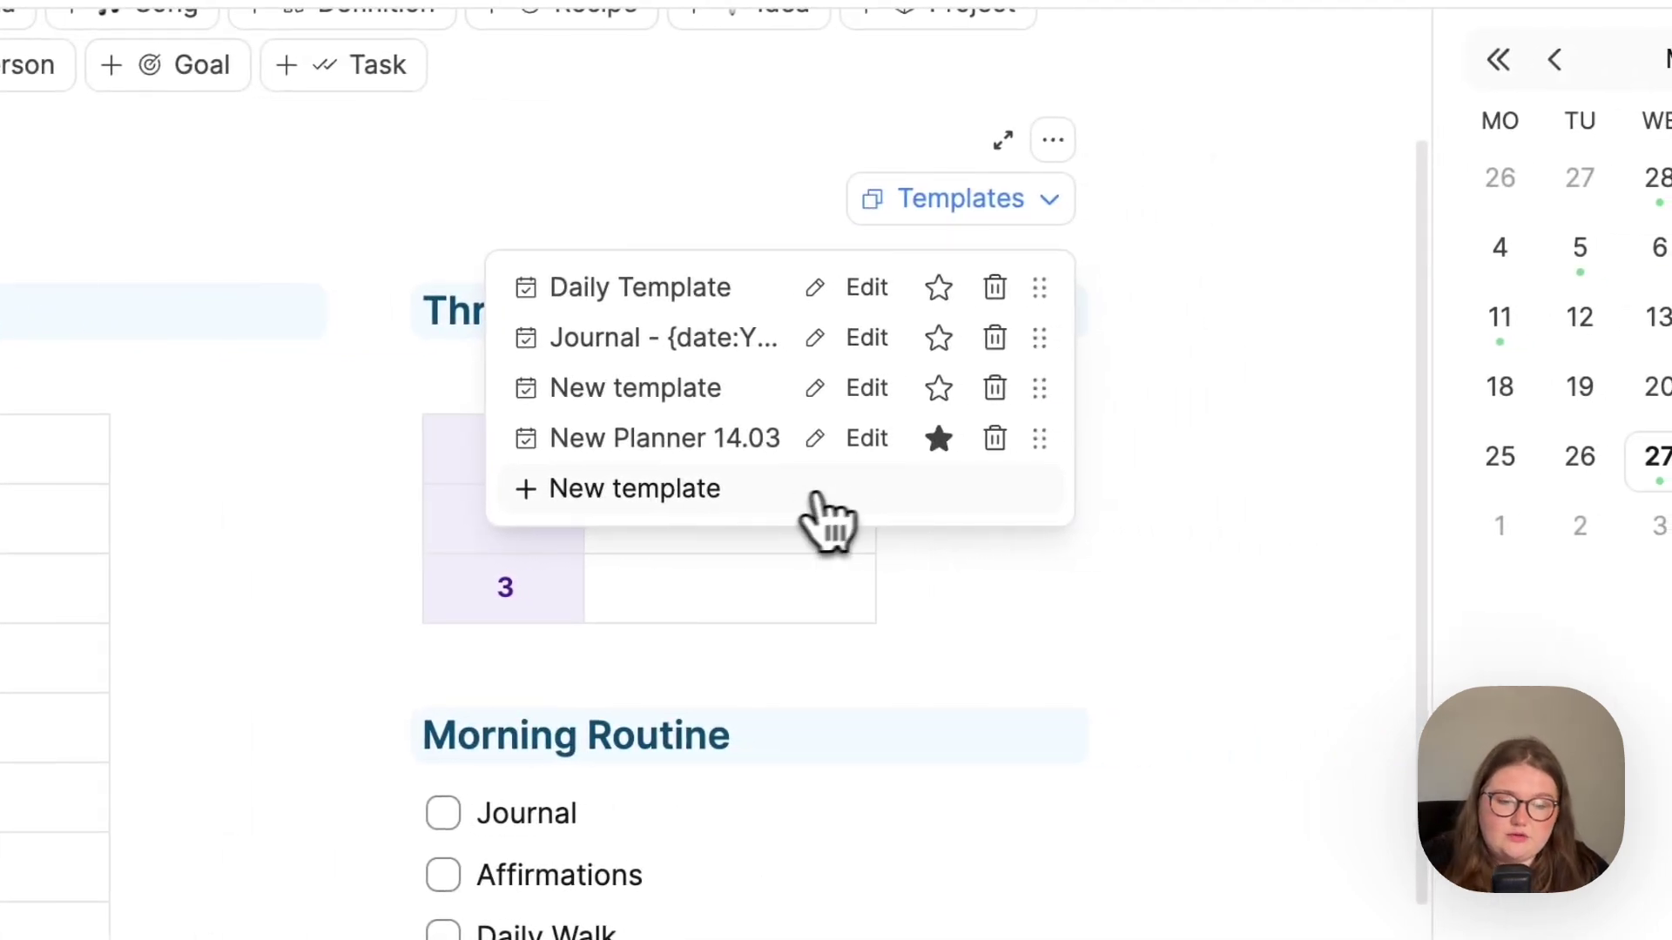
Step: Remove the default mark from the "New Planner 14.03" template and close the template list
{"action": "left_click", "coordinate": [936, 442]}
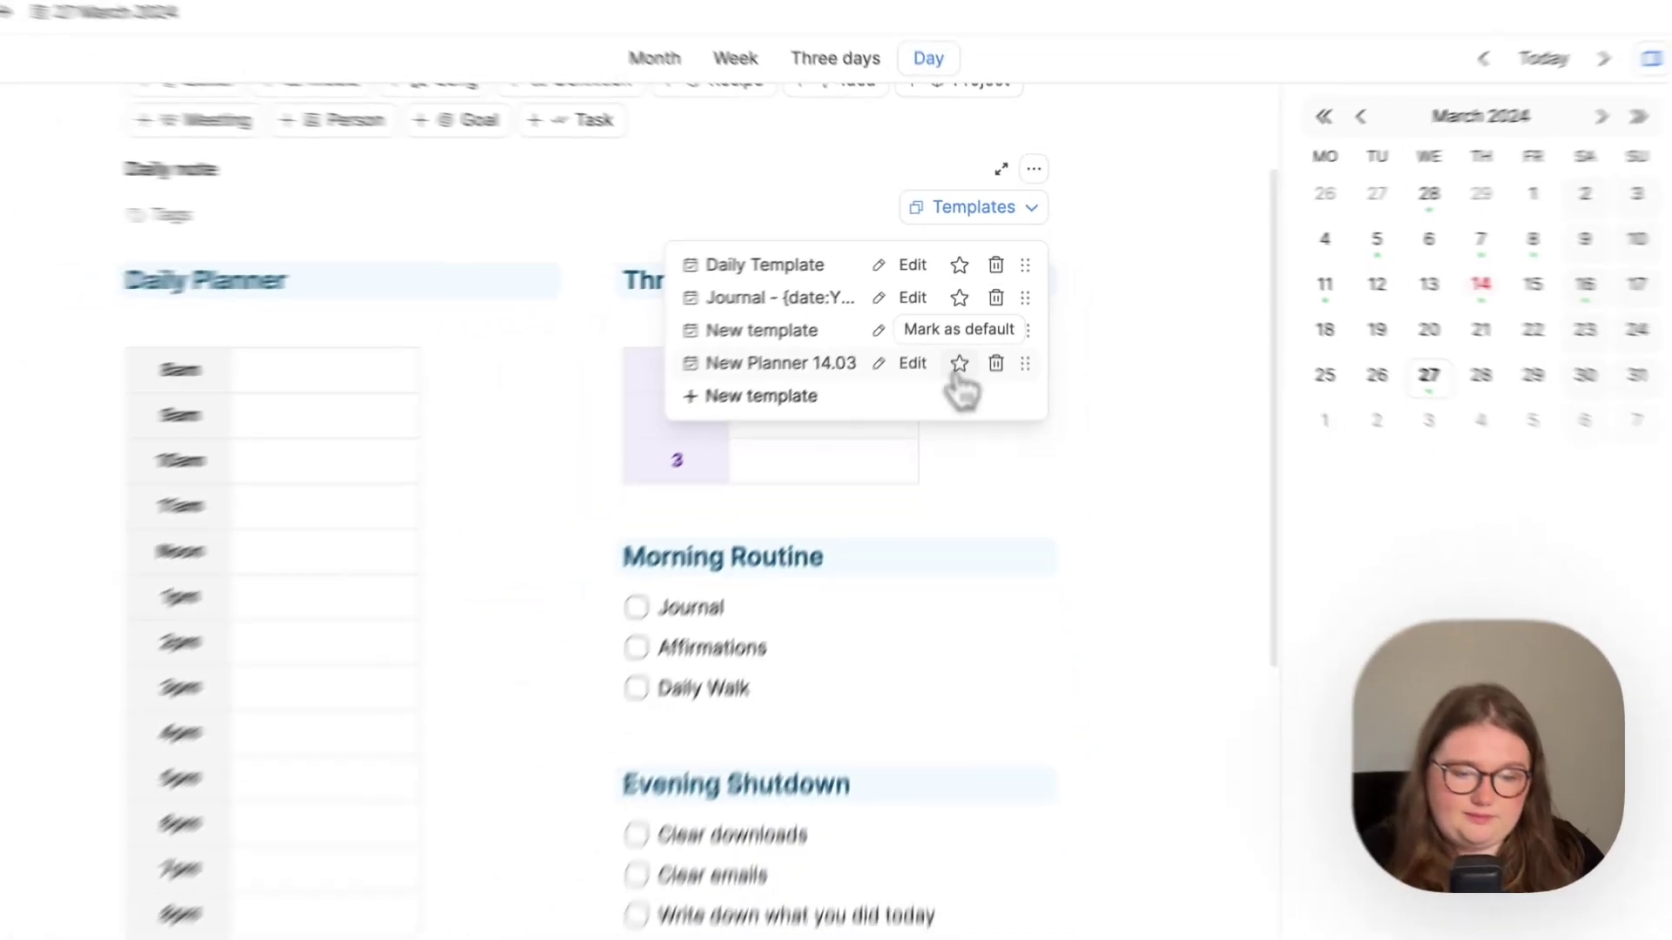
{"action": "left_click", "coordinate": [1199, 449]}
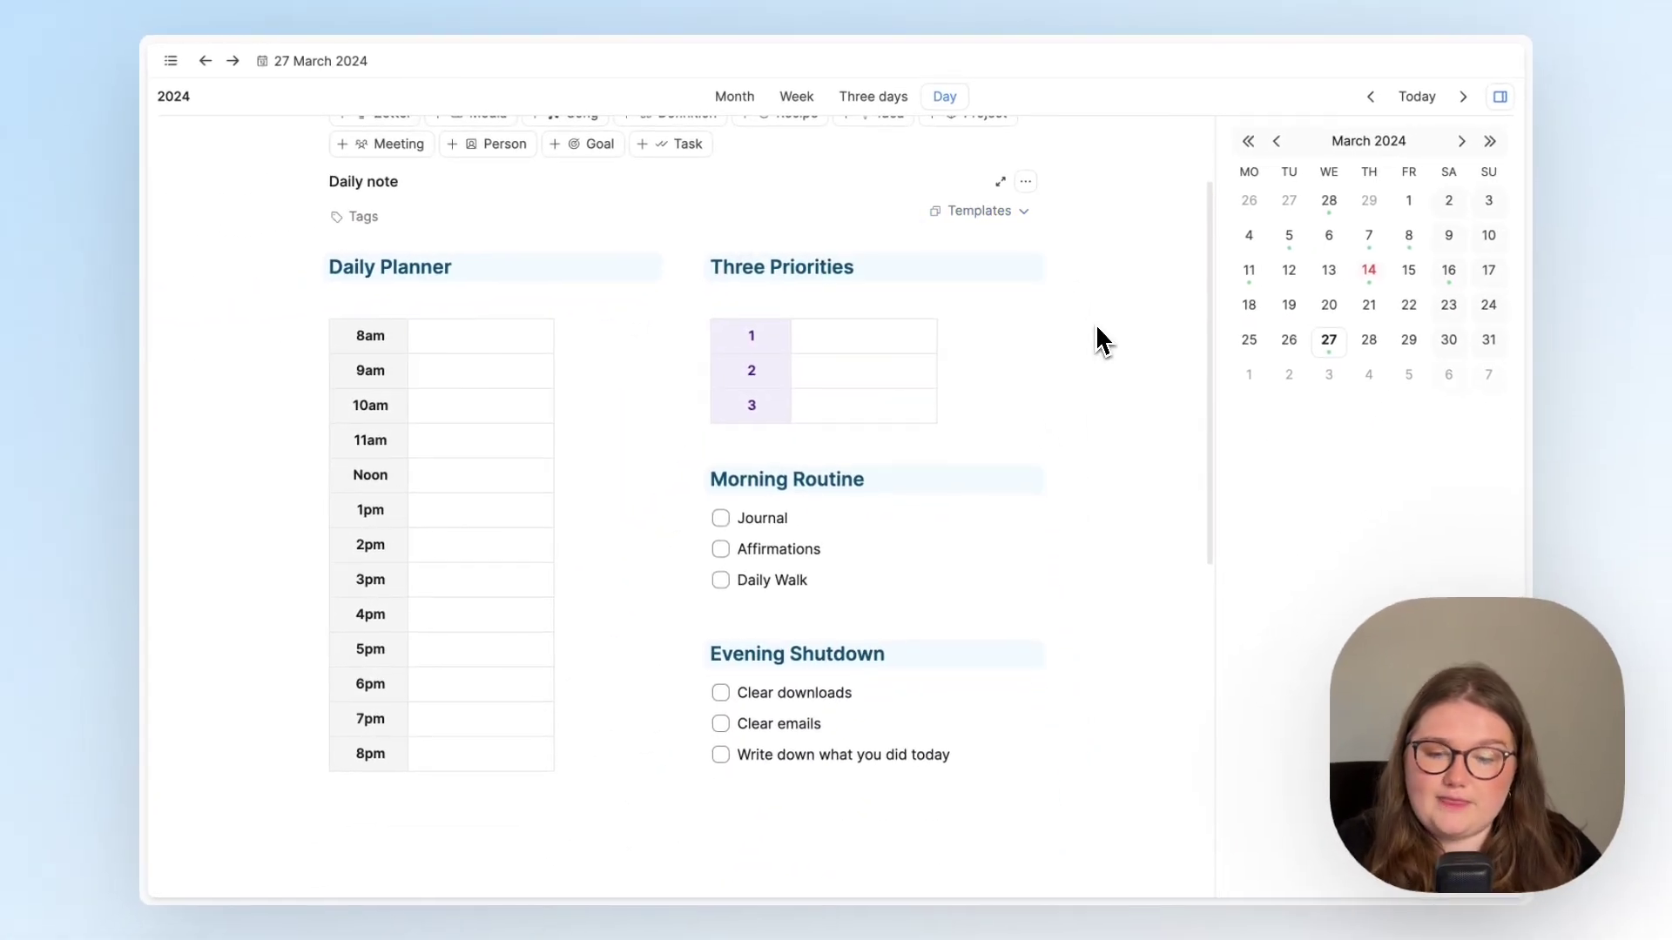
{"action": "scroll", "coordinate": [1097, 331], "scroll_direction": "up", "scroll_amount": 2}
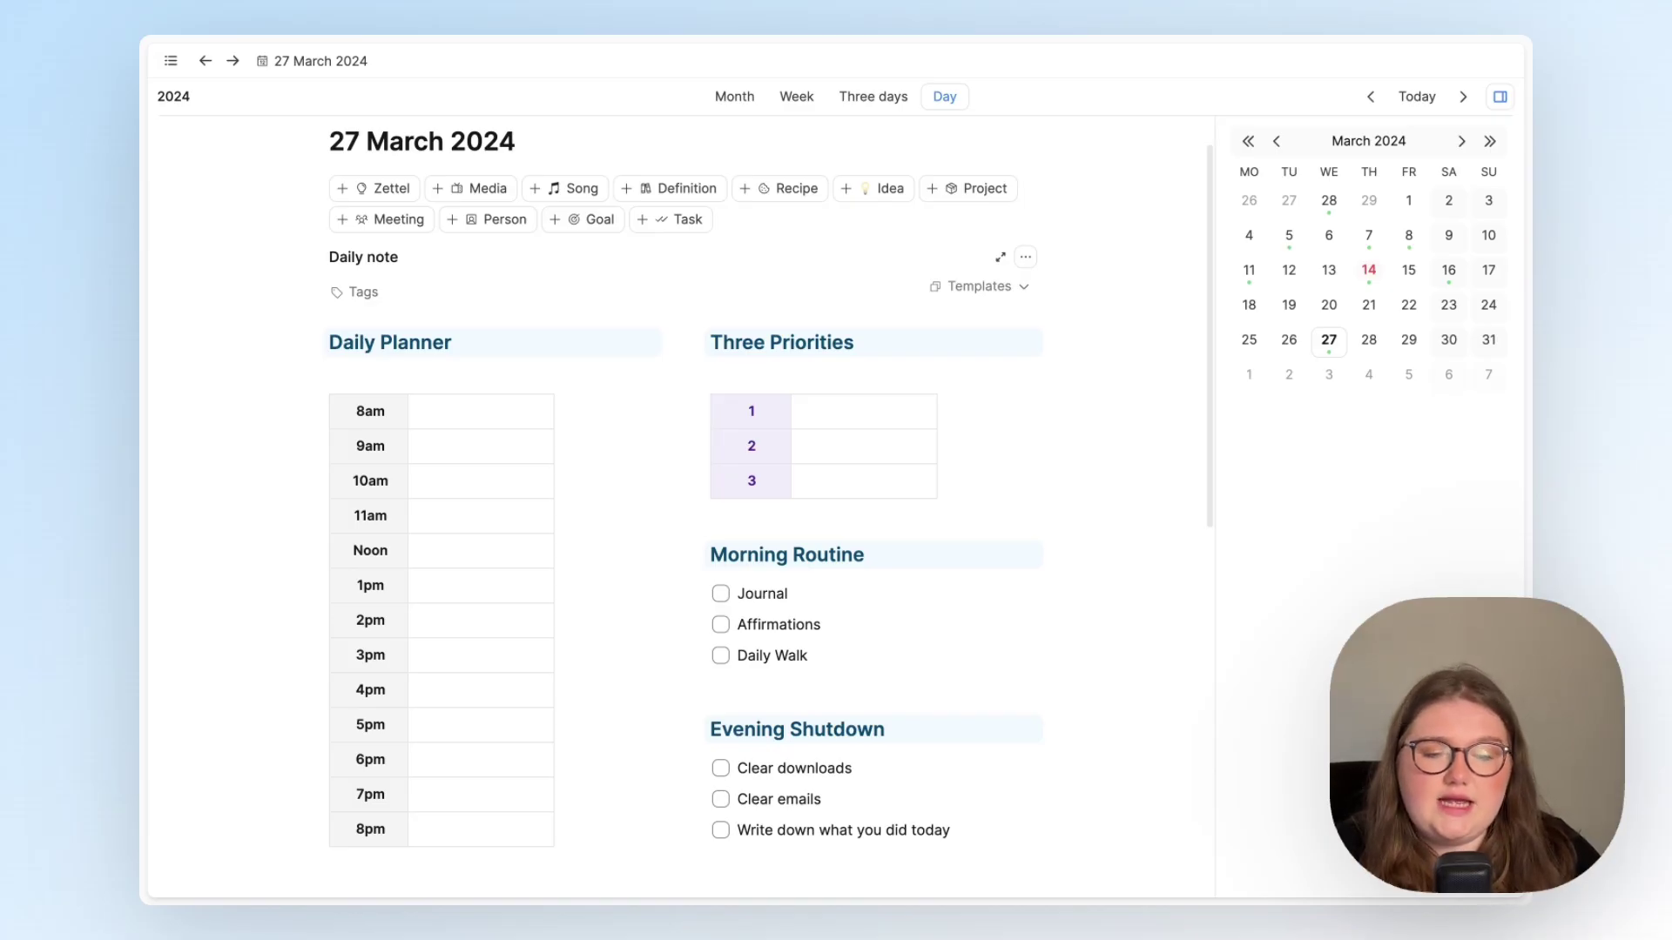
{"action": "scroll", "coordinate": [679, 487], "scroll_direction": "up", "scroll_amount": 1}
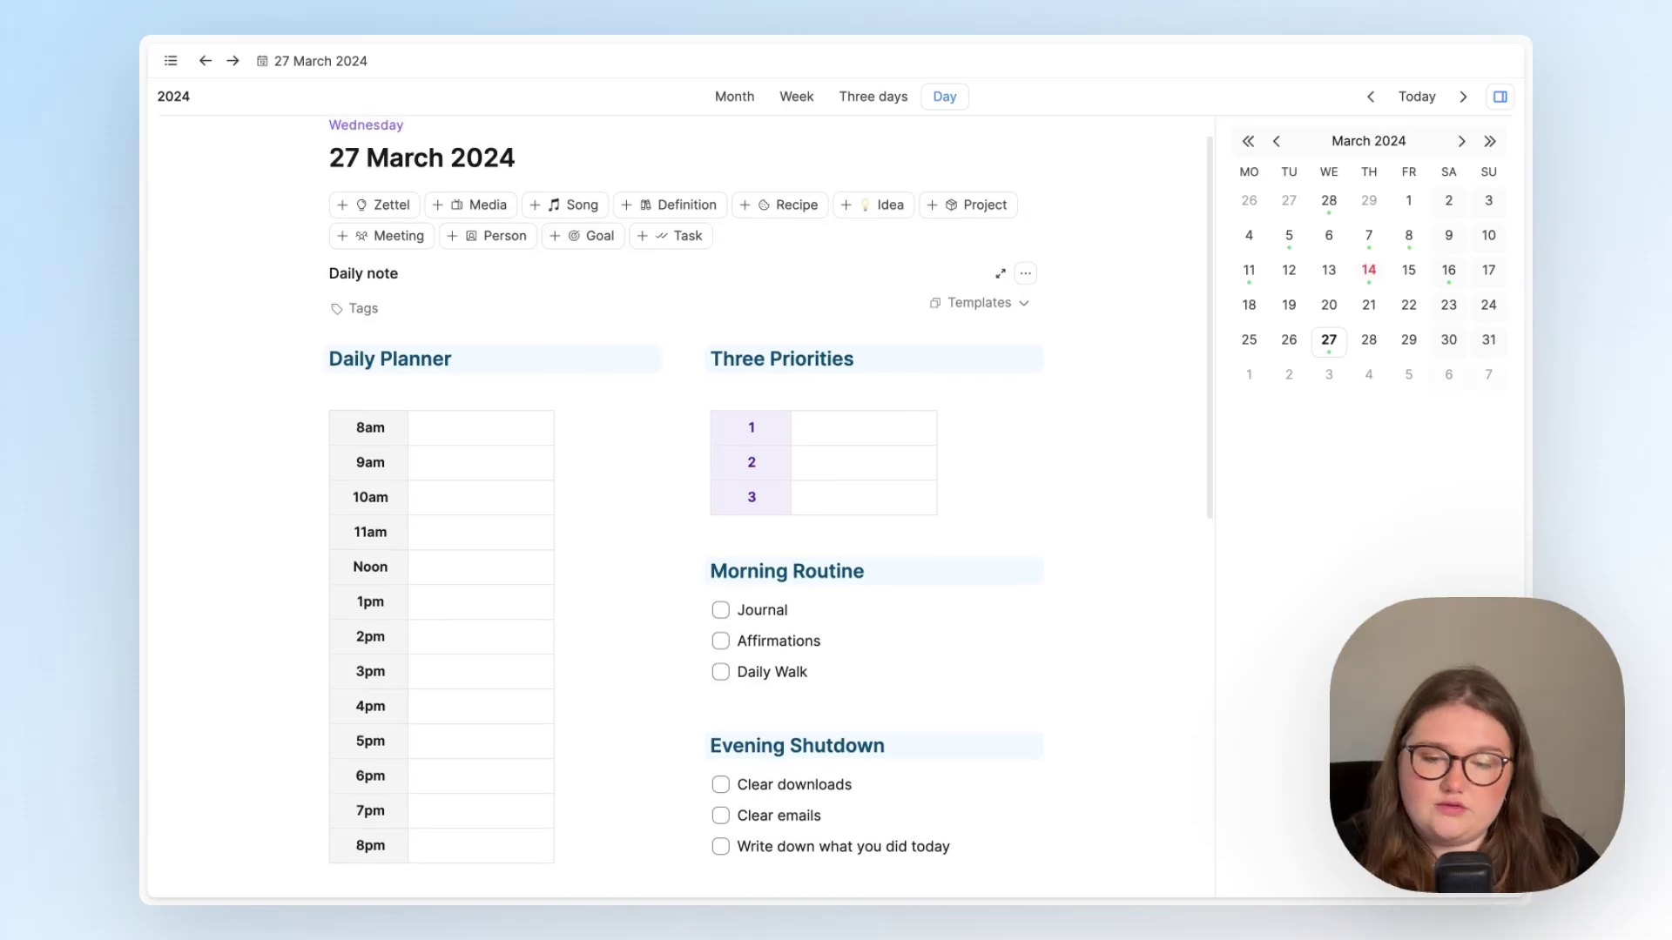